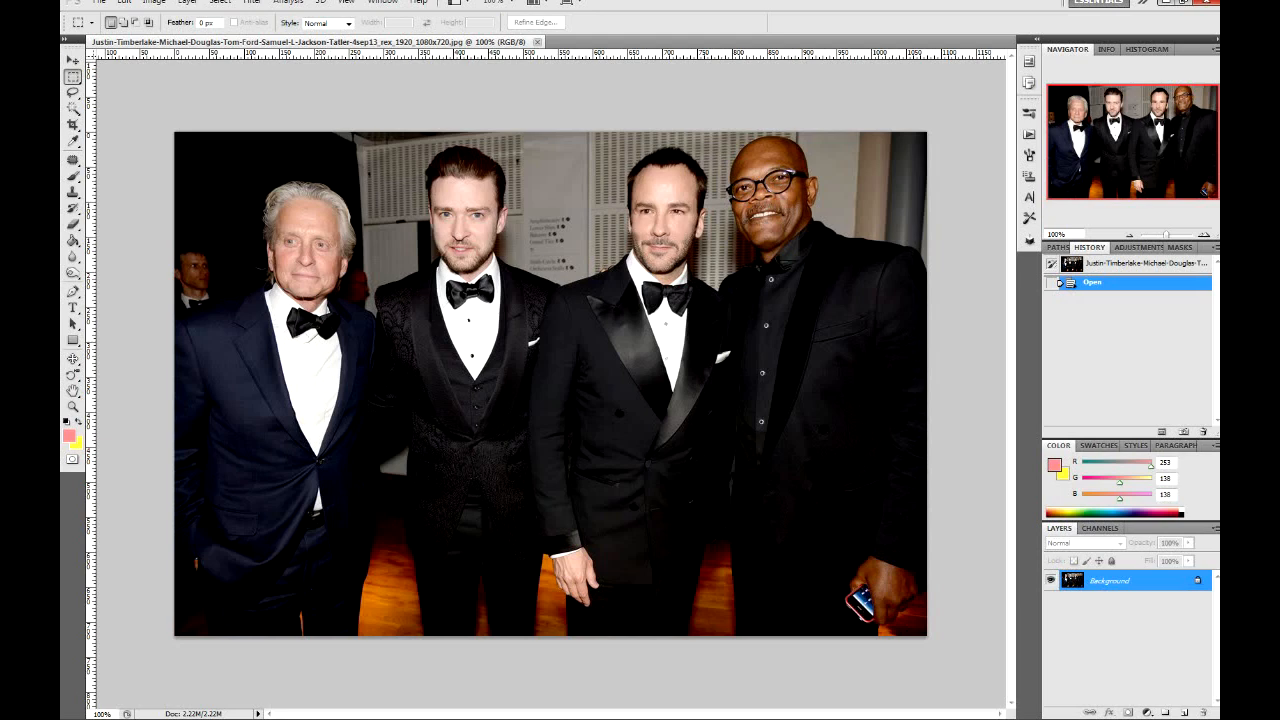
Draw a rectangular marquee around the leftmost man's head, shift the selection outline across the photo, and deselect
drag(212, 201, 373, 358)
drag(274, 250, 765, 250)
key(ctrl+d)
double_click(1112, 581)
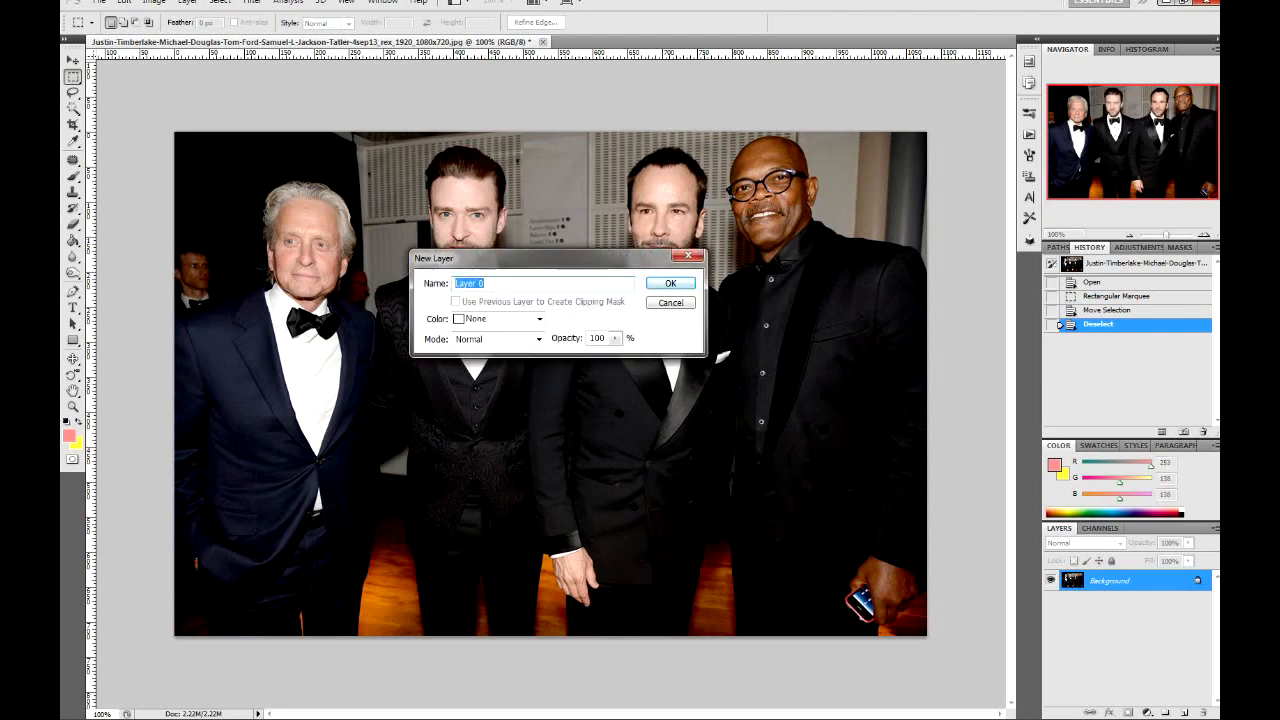
key(Return)
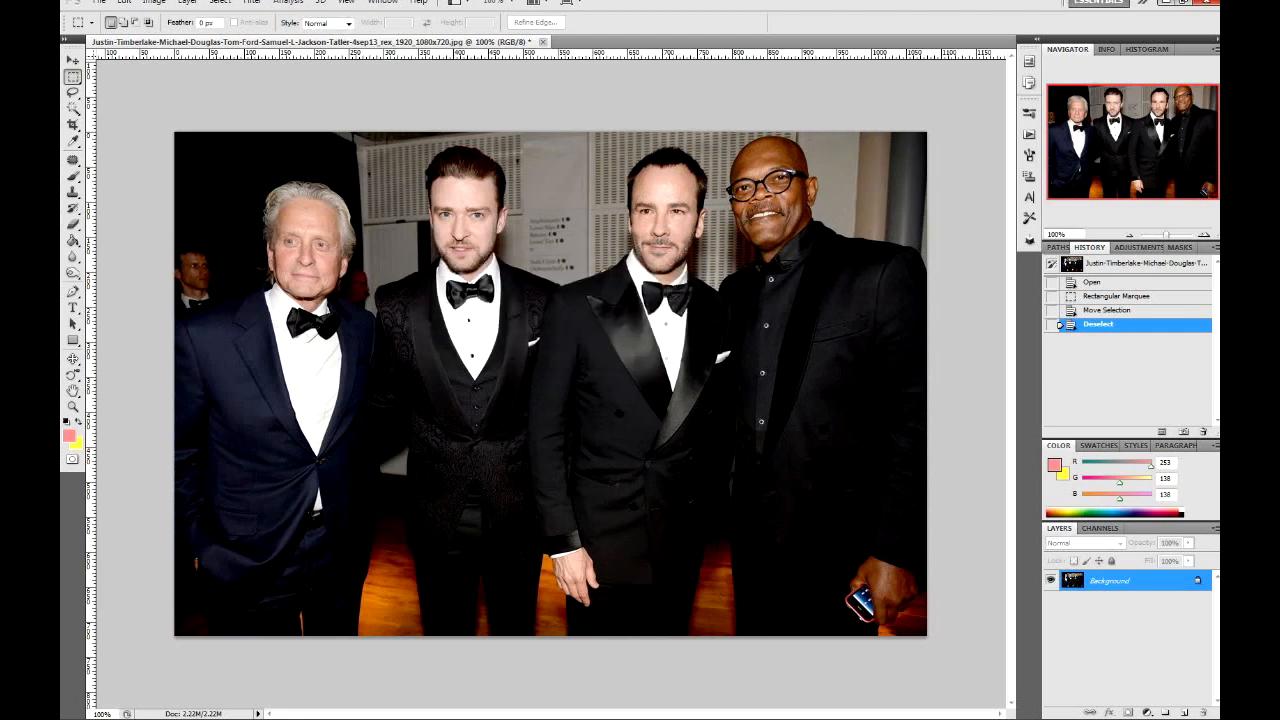
Marquee-select the heads of the two middle men, shift the outline, try a small selection near the phone, and deselect
drag(486, 210, 748, 306)
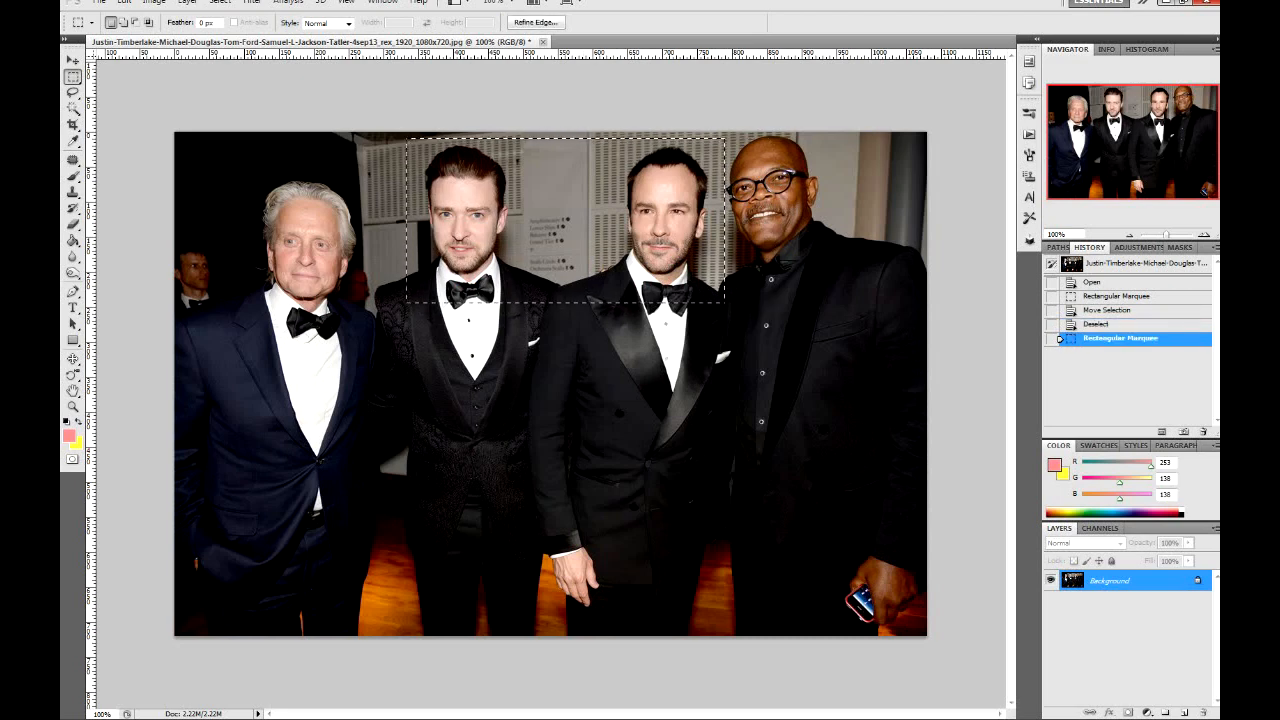
mouse_move(590, 225)
mouse_down()
mouse_move(557, 233)
mouse_move(568, 215)
mouse_up()
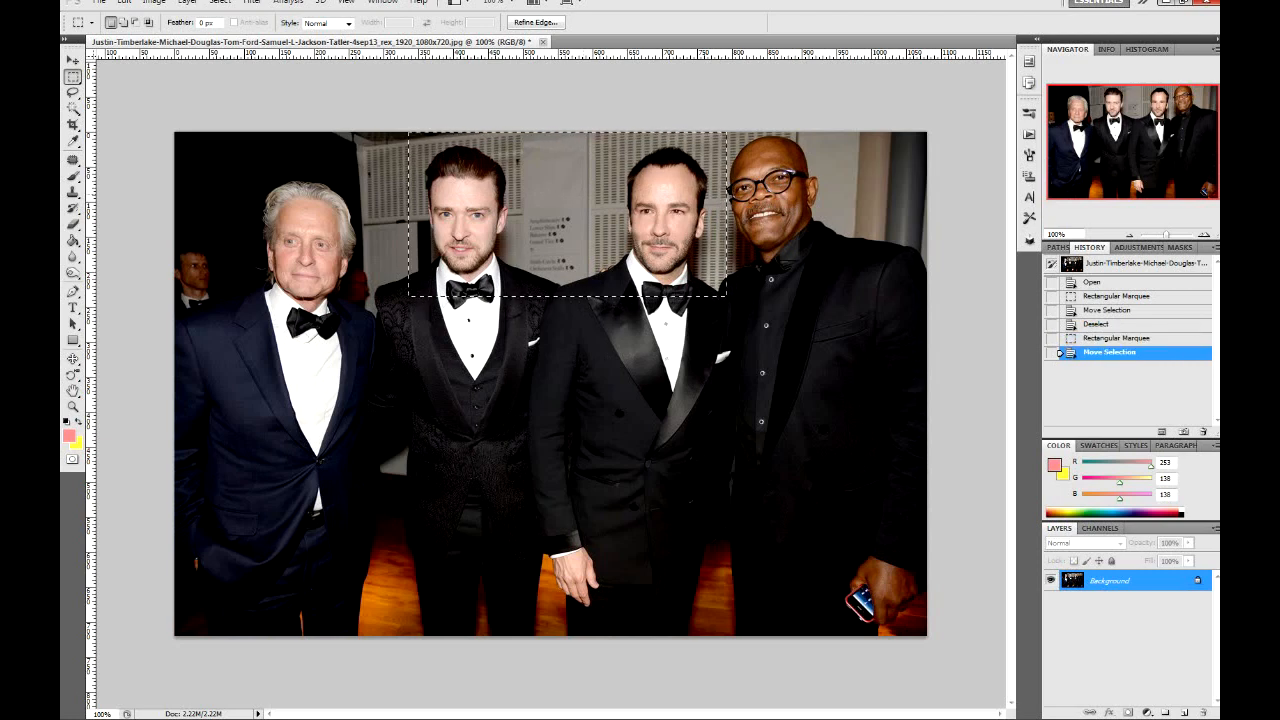
drag(851, 553, 860, 590)
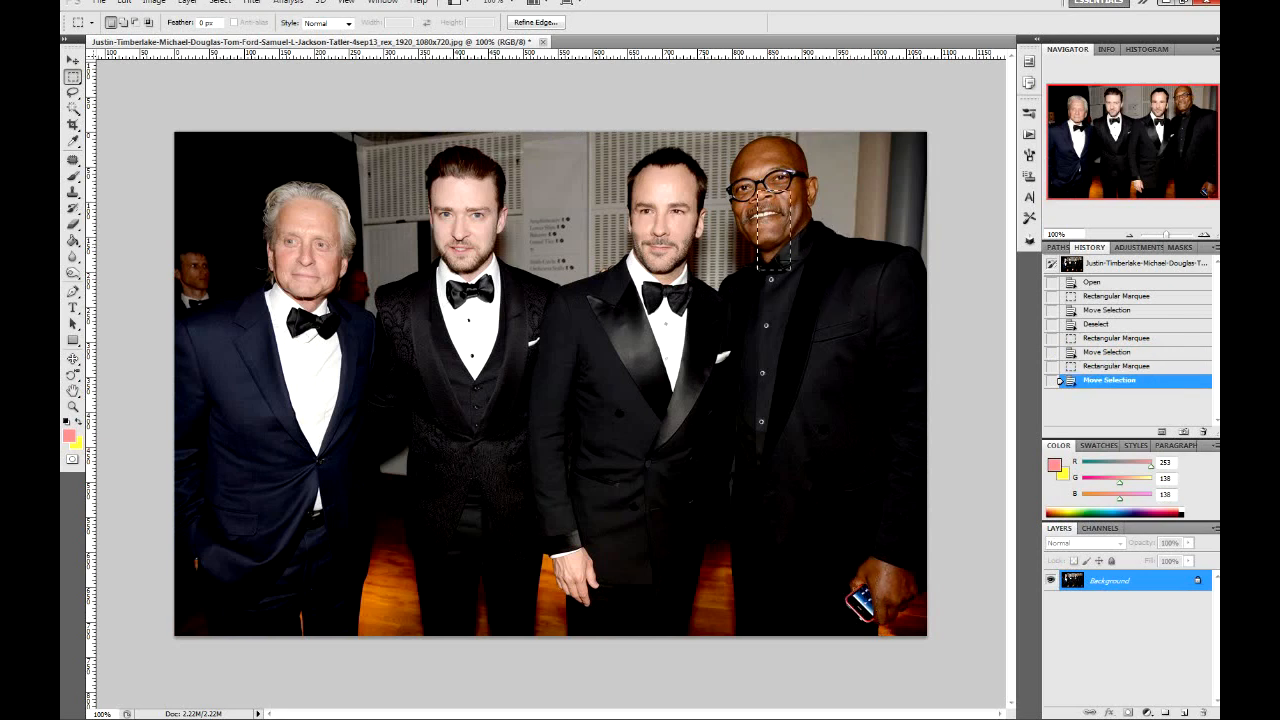
key(ctrl+d)
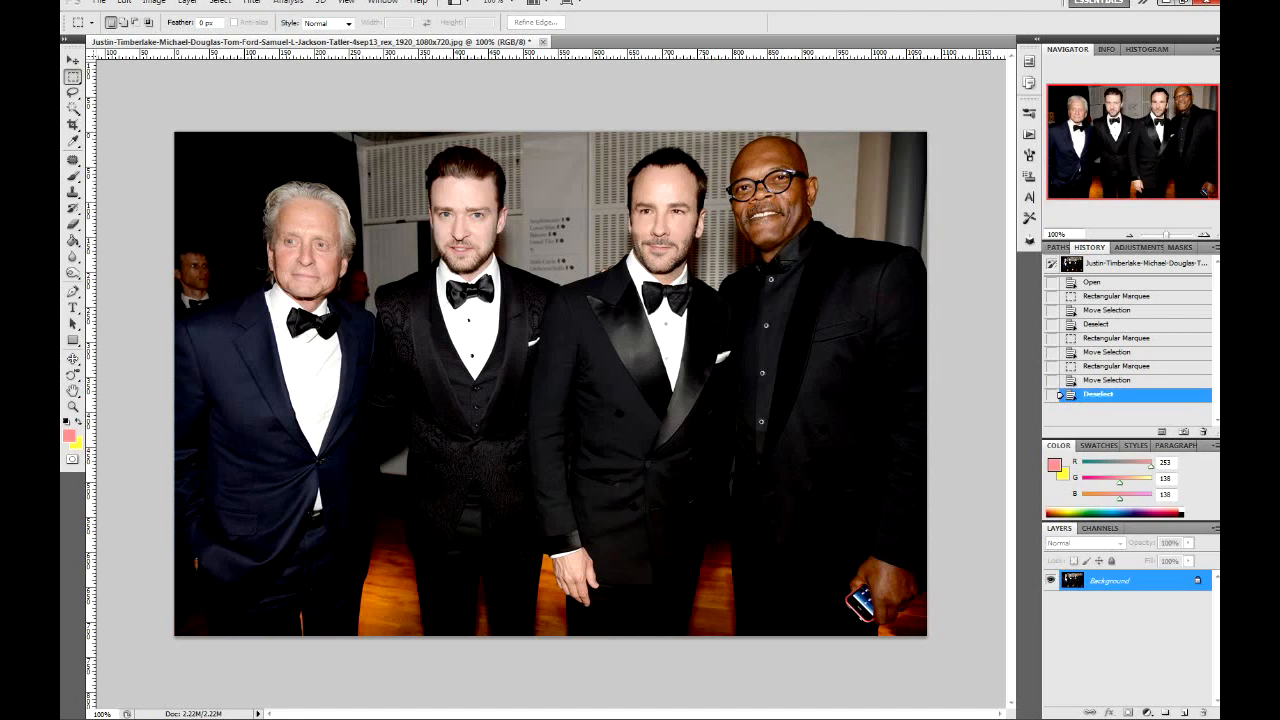
Try rectangular selections over the two middle men and the background man at the left edge, shifting the outlines before deselecting
drag(358, 302, 718, 387)
key(ctrl+d)
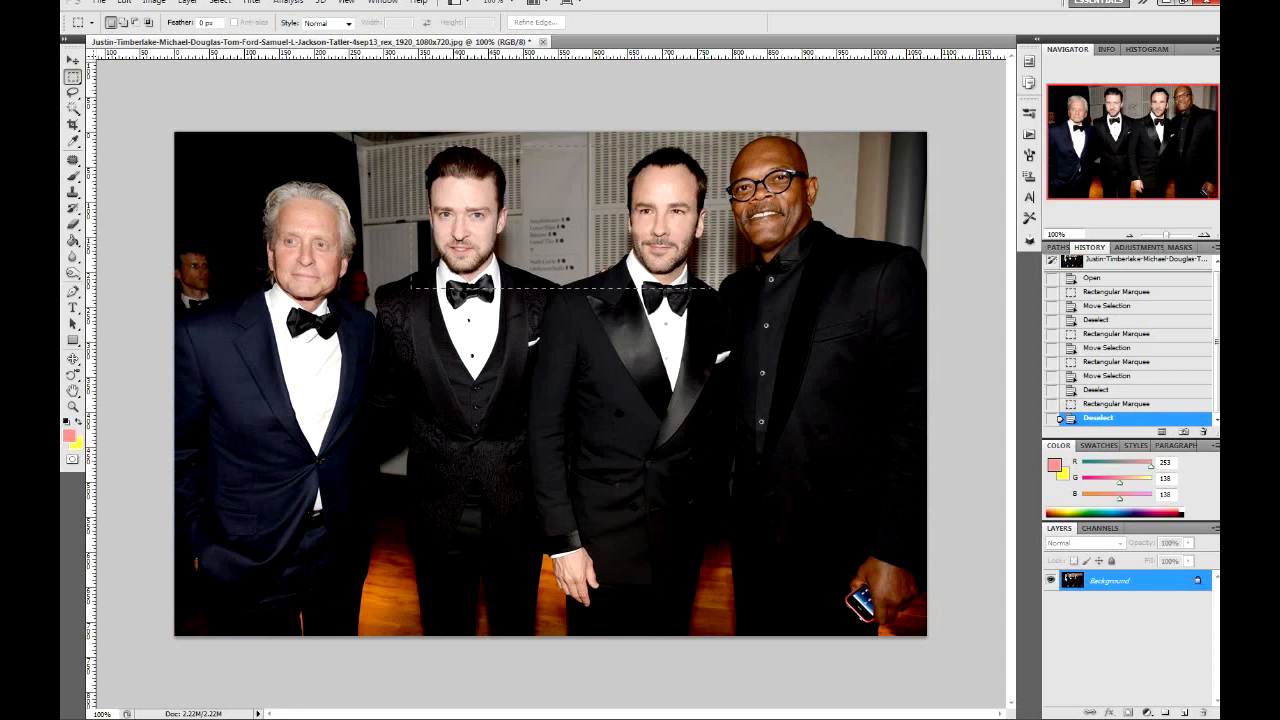
drag(710, 288, 711, 289)
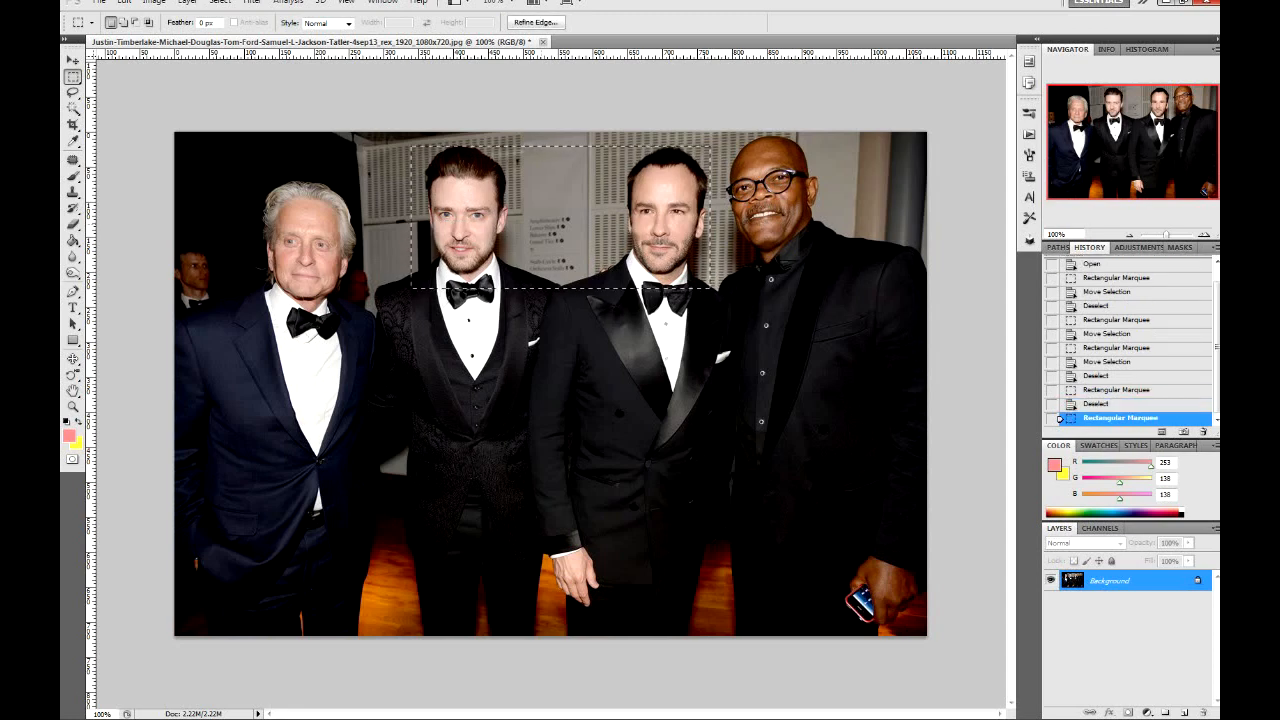
drag(700, 280, 525, 312)
drag(178, 218, 215, 327)
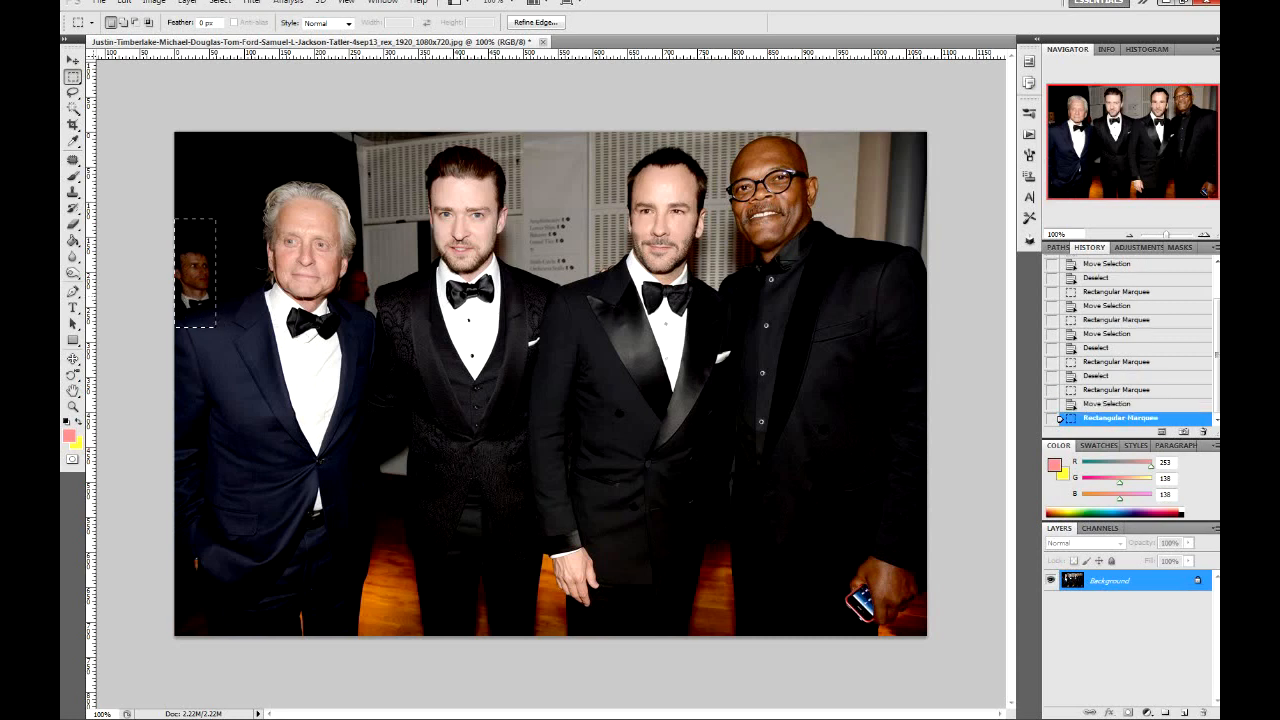
drag(195, 272, 238, 247)
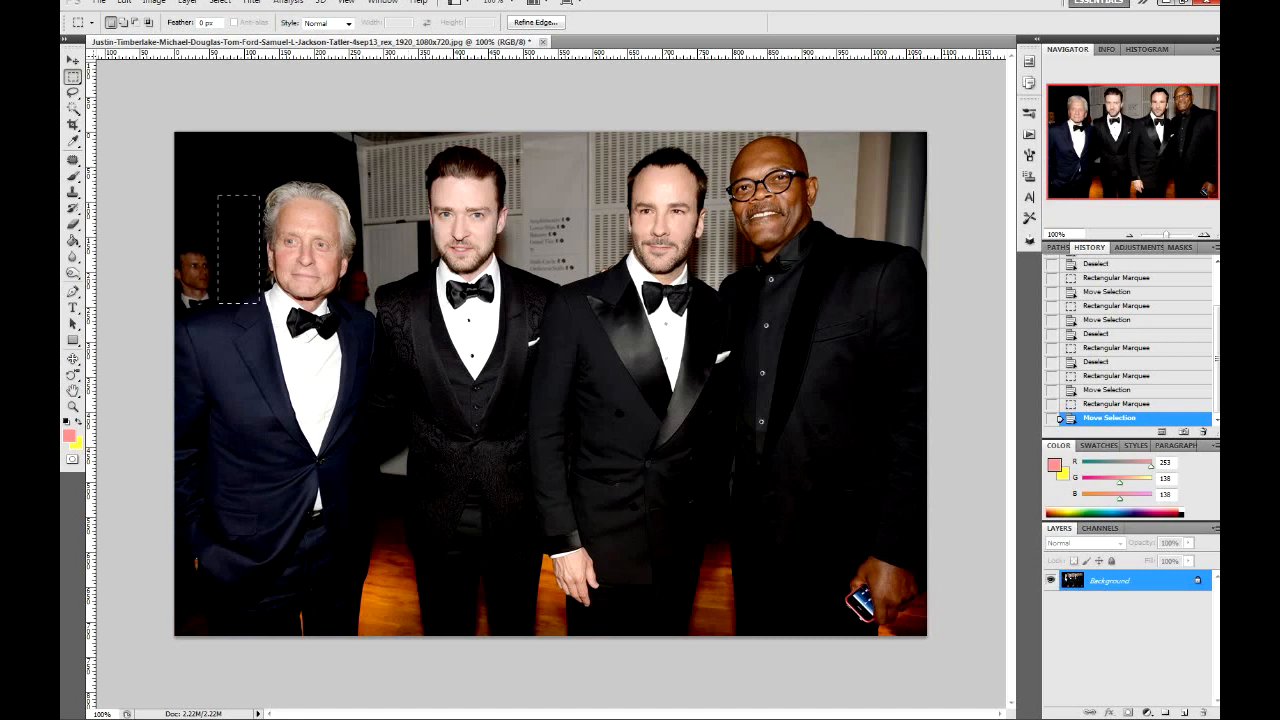
key(ctrl+d)
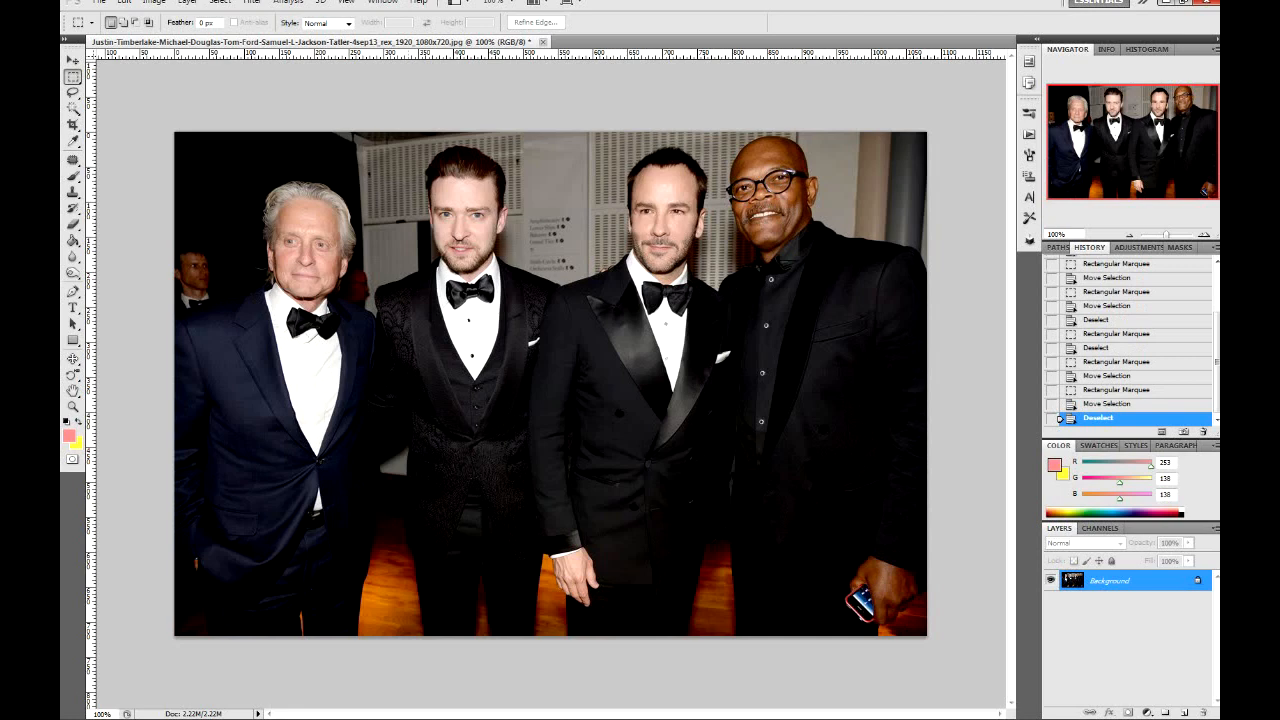
Try rectangular selections on the rightmost man's face and the floor area between the two middle men, deselecting each
drag(790, 173, 733, 249)
mouse_move(780, 200)
mouse_down()
mouse_move(460, 255)
mouse_move(328, 249)
mouse_move(344, 256)
mouse_move(365, 326)
mouse_move(303, 235)
mouse_move(698, 308)
mouse_up()
key(ctrl+d)
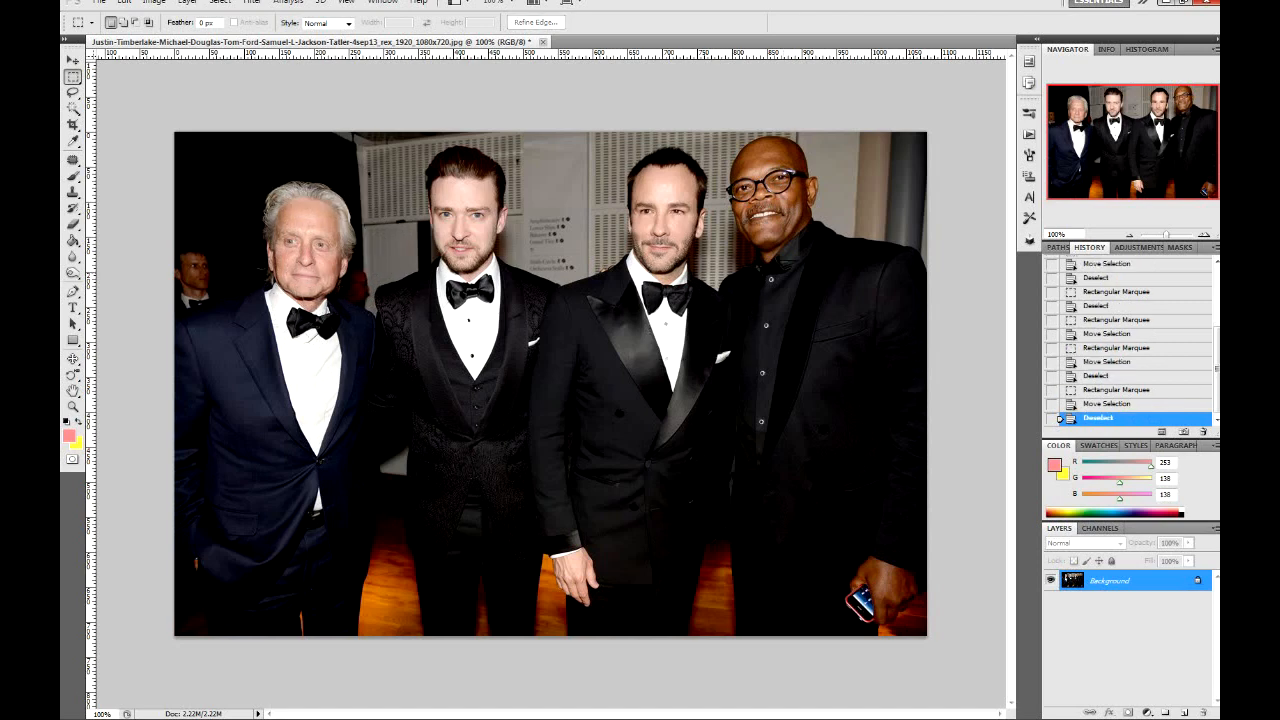
drag(481, 537, 543, 630)
key(ctrl+d)
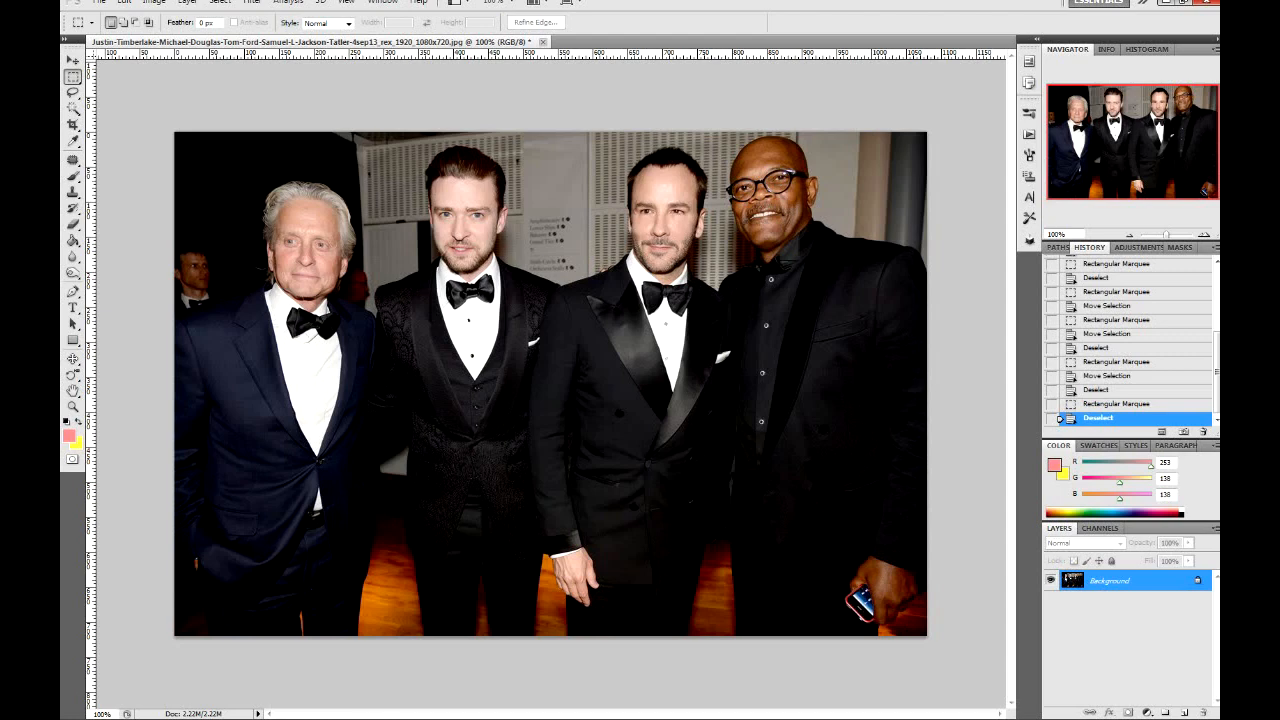
Convert the locked Background into a regular editable layer with the default settings
double_click(1110, 581)
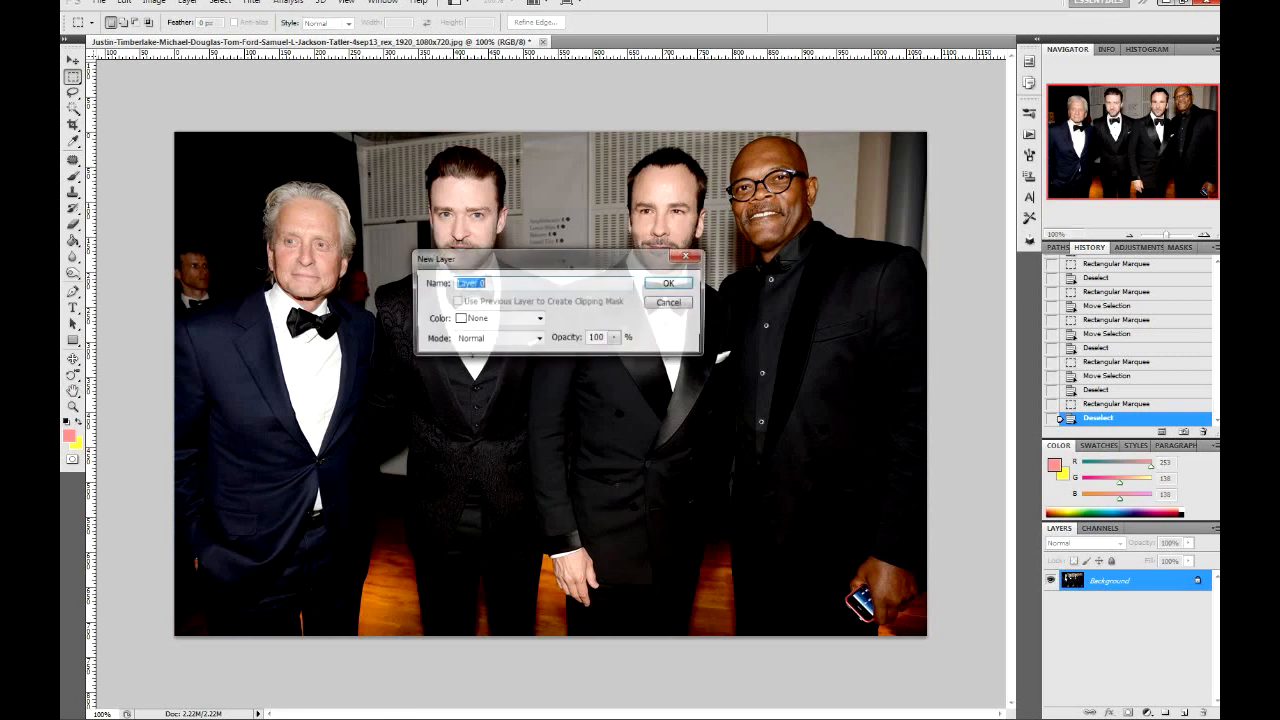
key(Return)
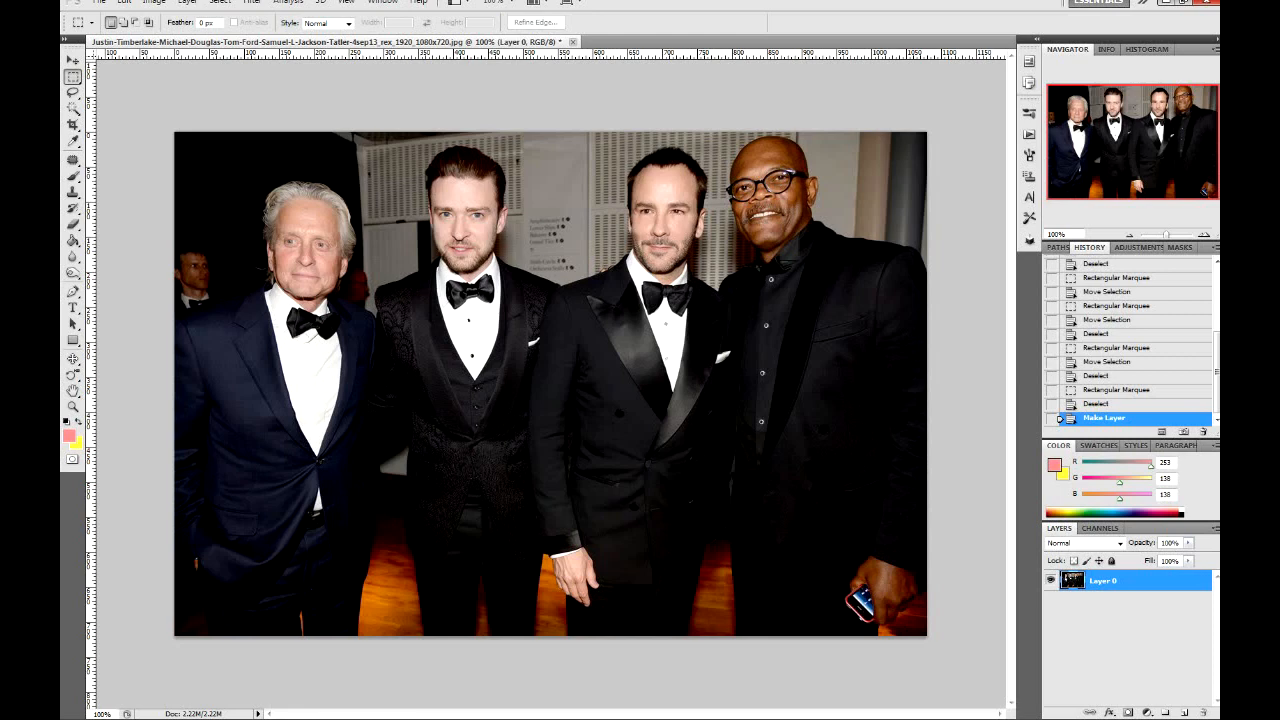
Select the head of the second man from the left with the Rectangular Marquee and copy it to a new layer
click(73, 92)
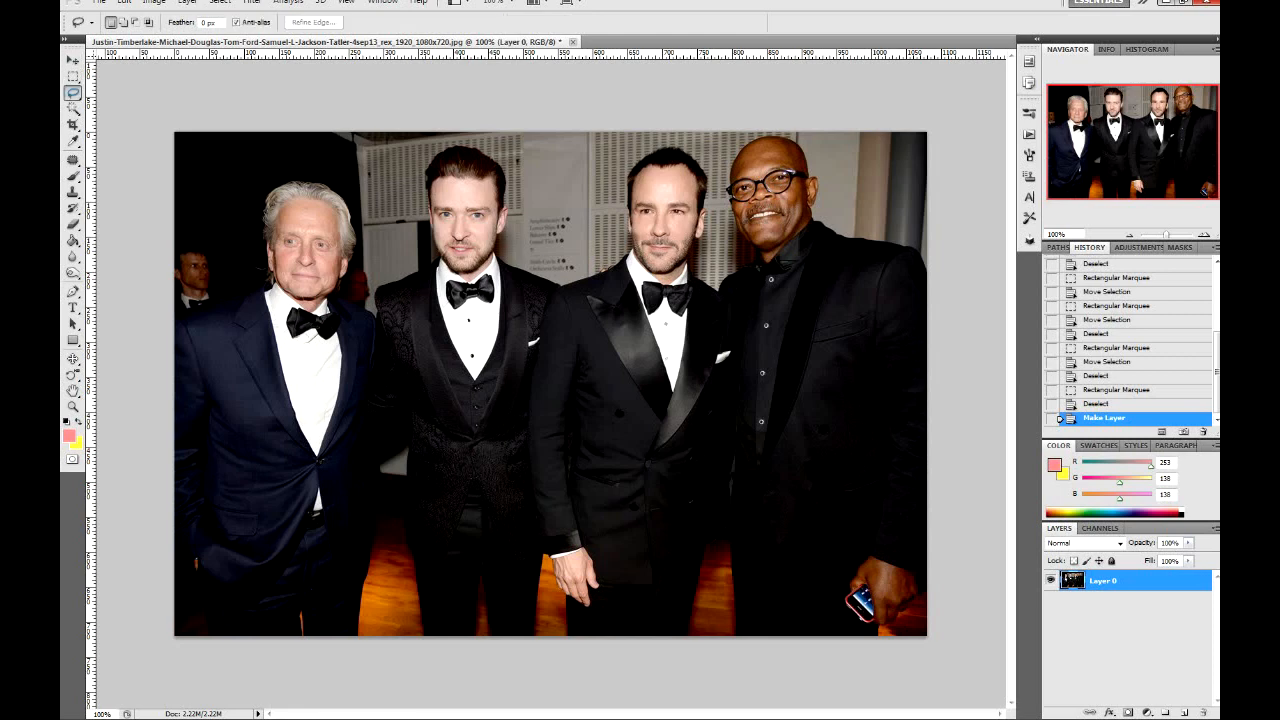
click(73, 76)
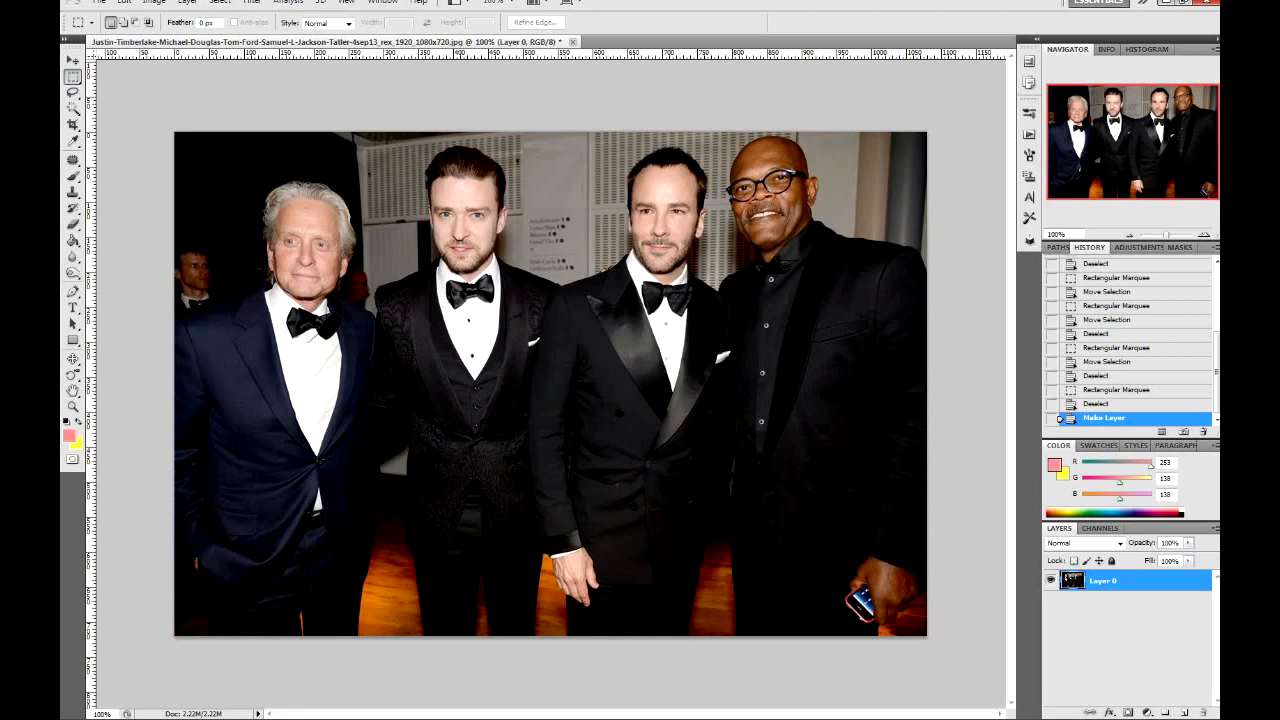
click(73, 76)
click(152, 76)
drag(414, 146, 523, 280)
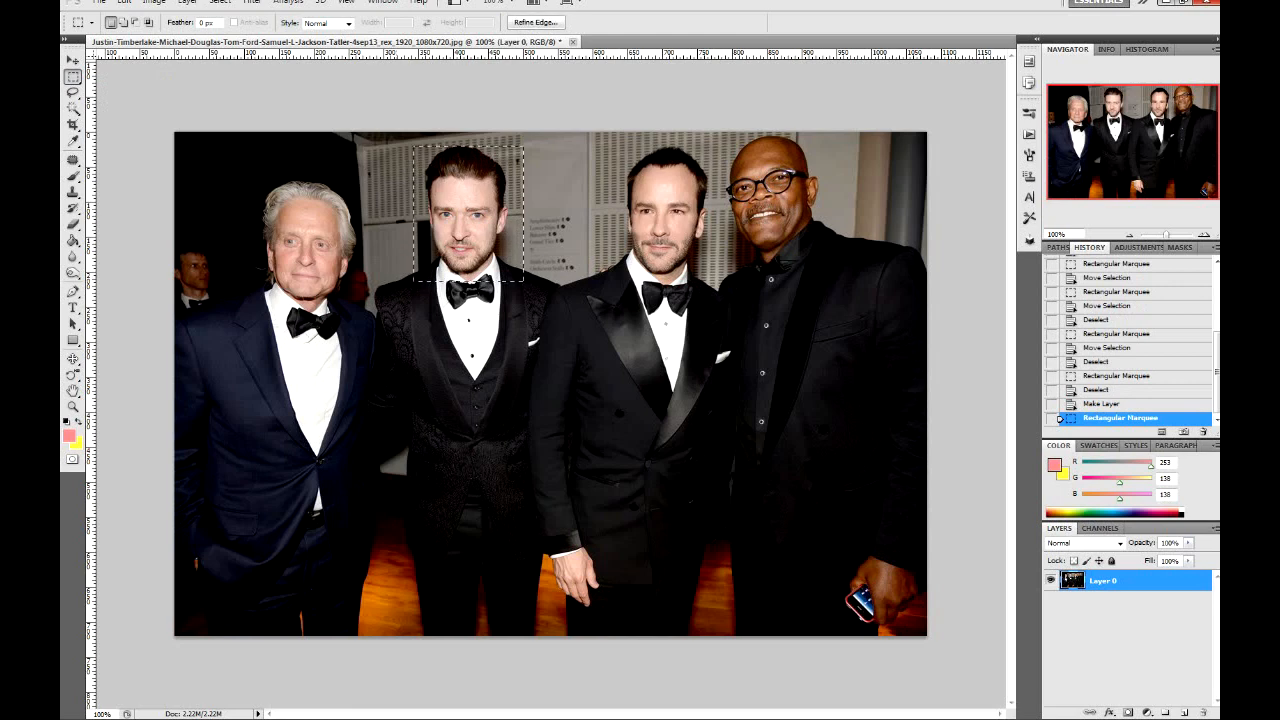
drag(468, 214, 463, 210)
right_click(482, 240)
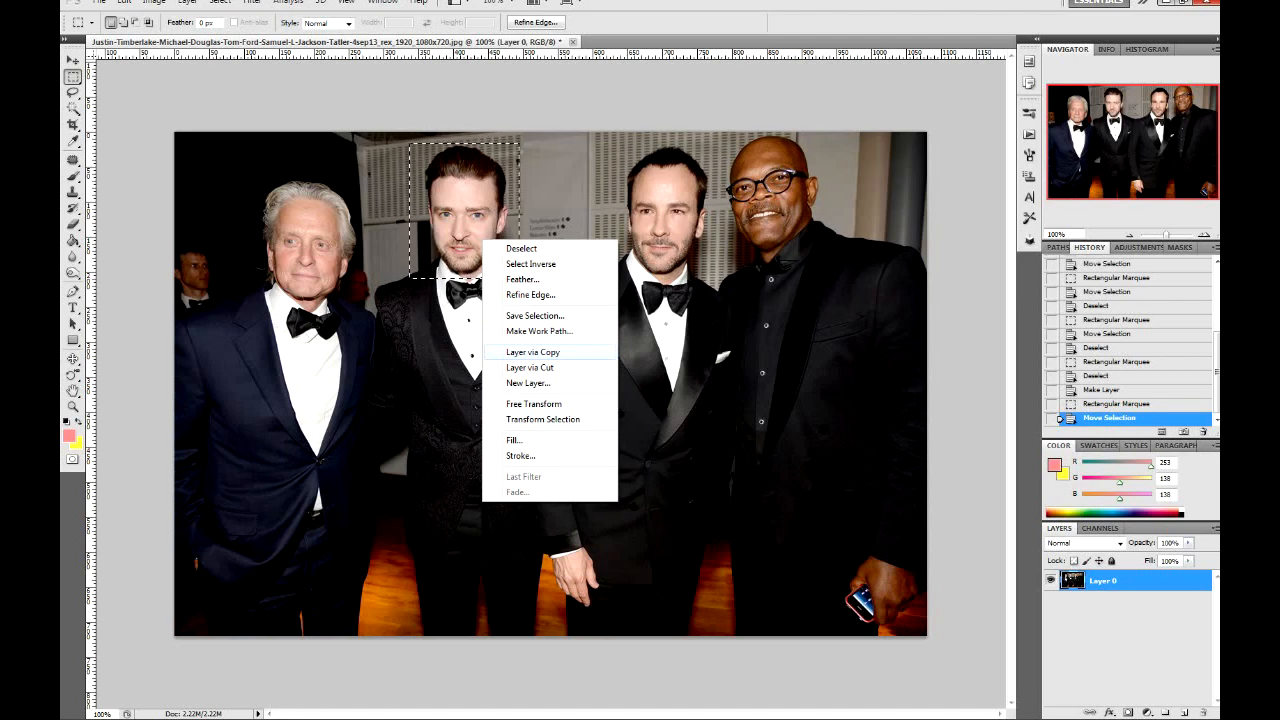
click(532, 352)
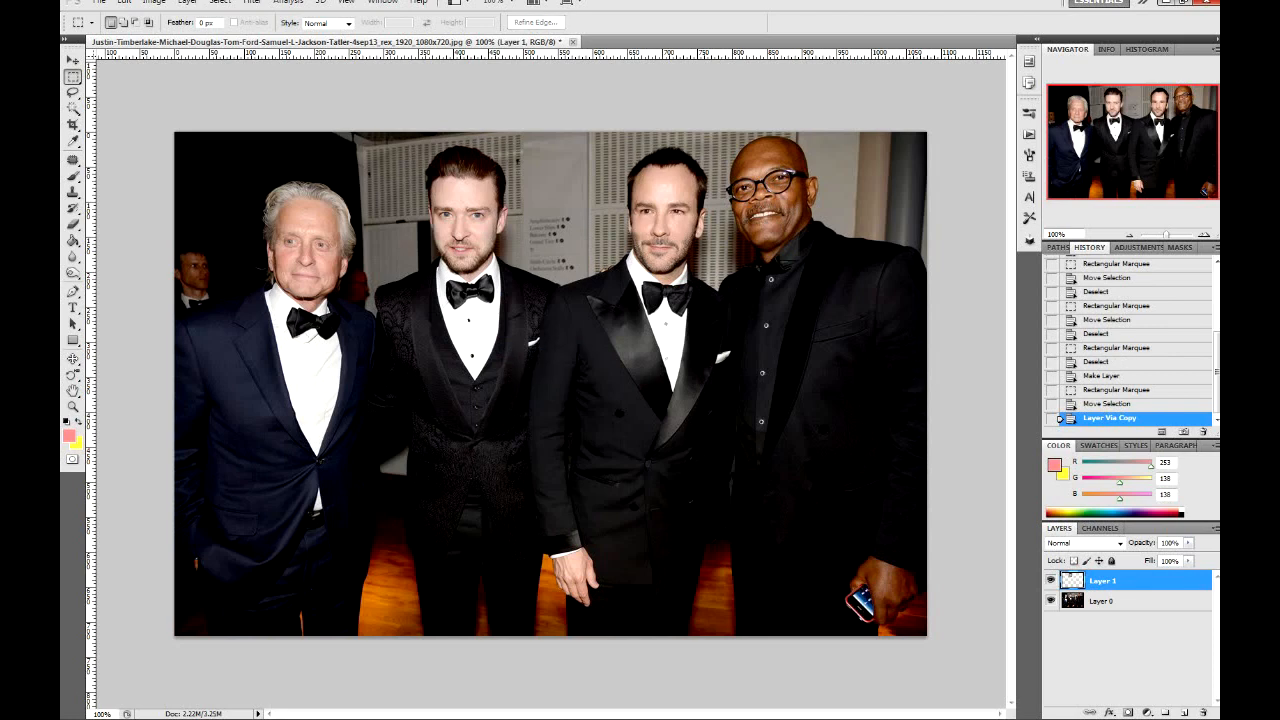
Move the copied head over the face of the third man from the left
key(v)
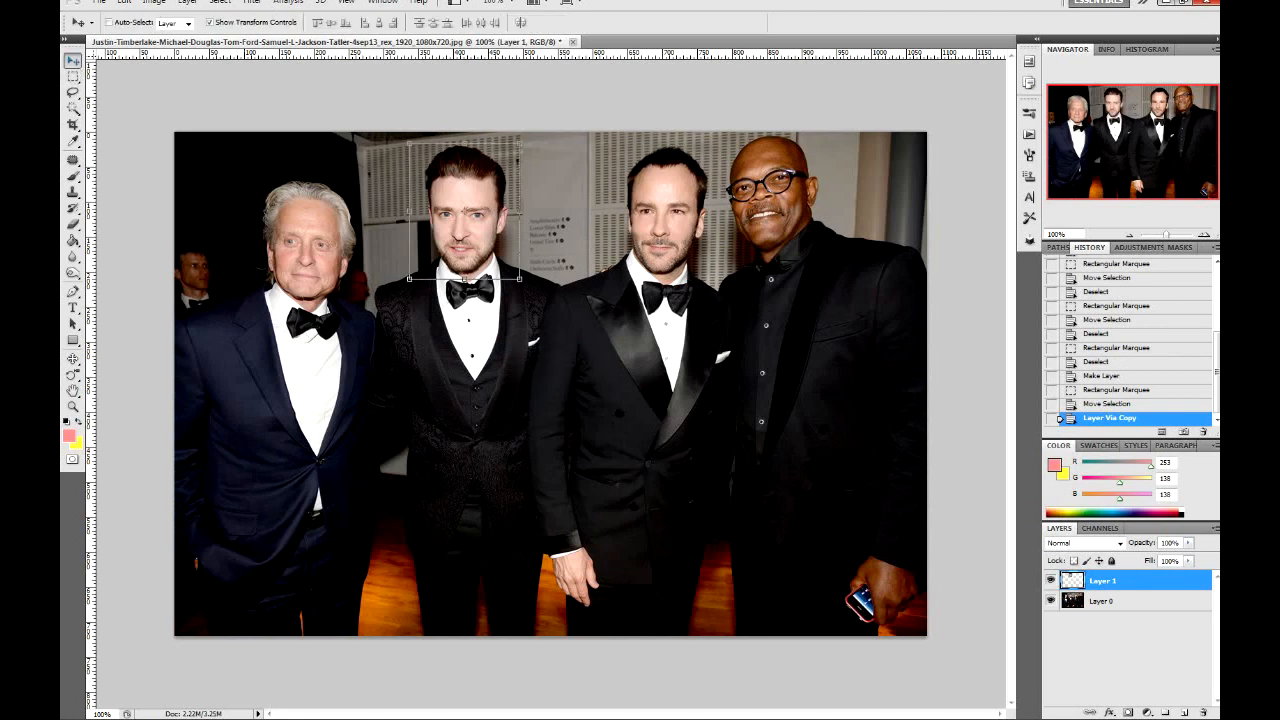
drag(465, 215, 659, 211)
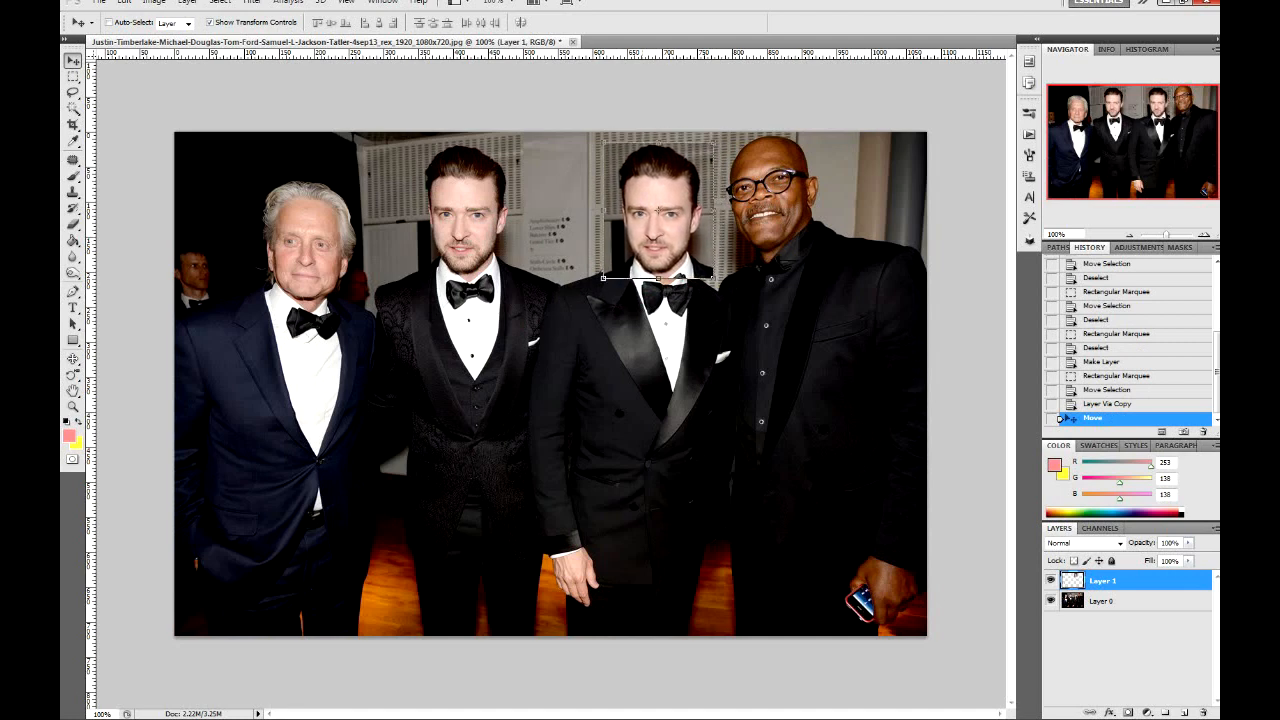
mouse_move(659, 211)
mouse_down()
mouse_move(659, 226)
mouse_move(660, 211)
mouse_up()
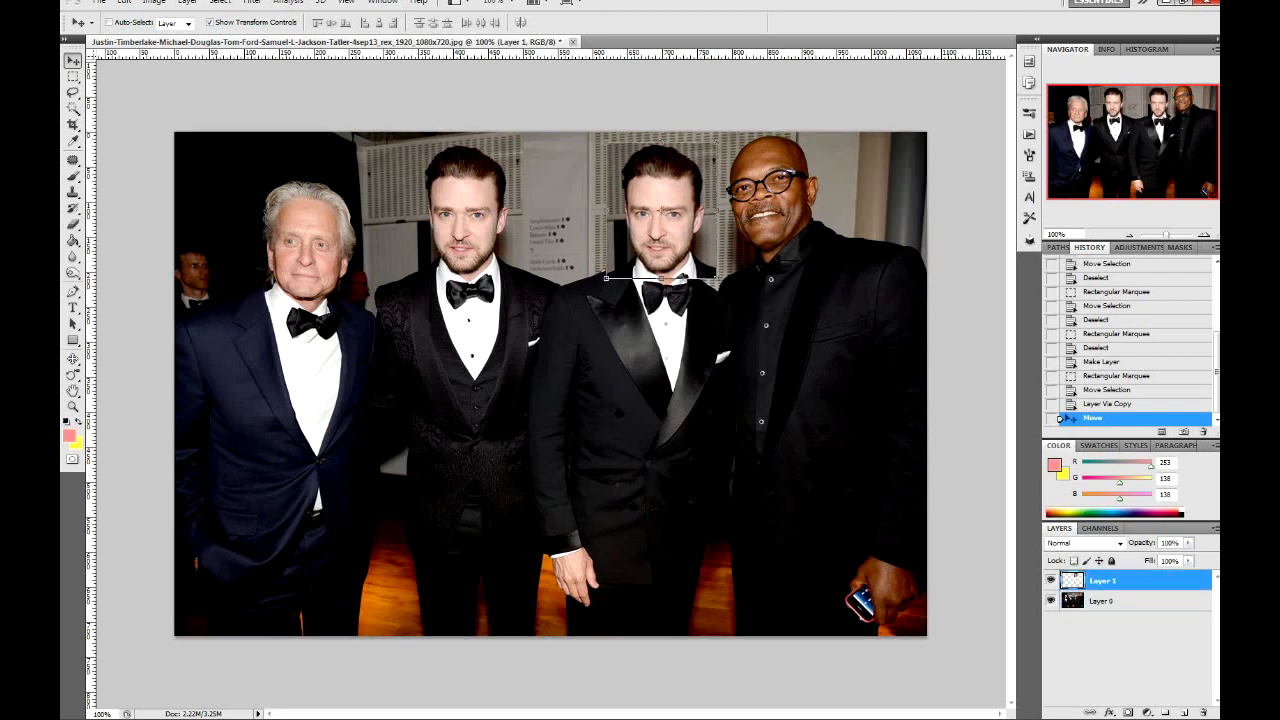
Duplicate the copied head layer and place the duplicate over the leftmost man's head
right_click(1110, 580)
click(1130, 299)
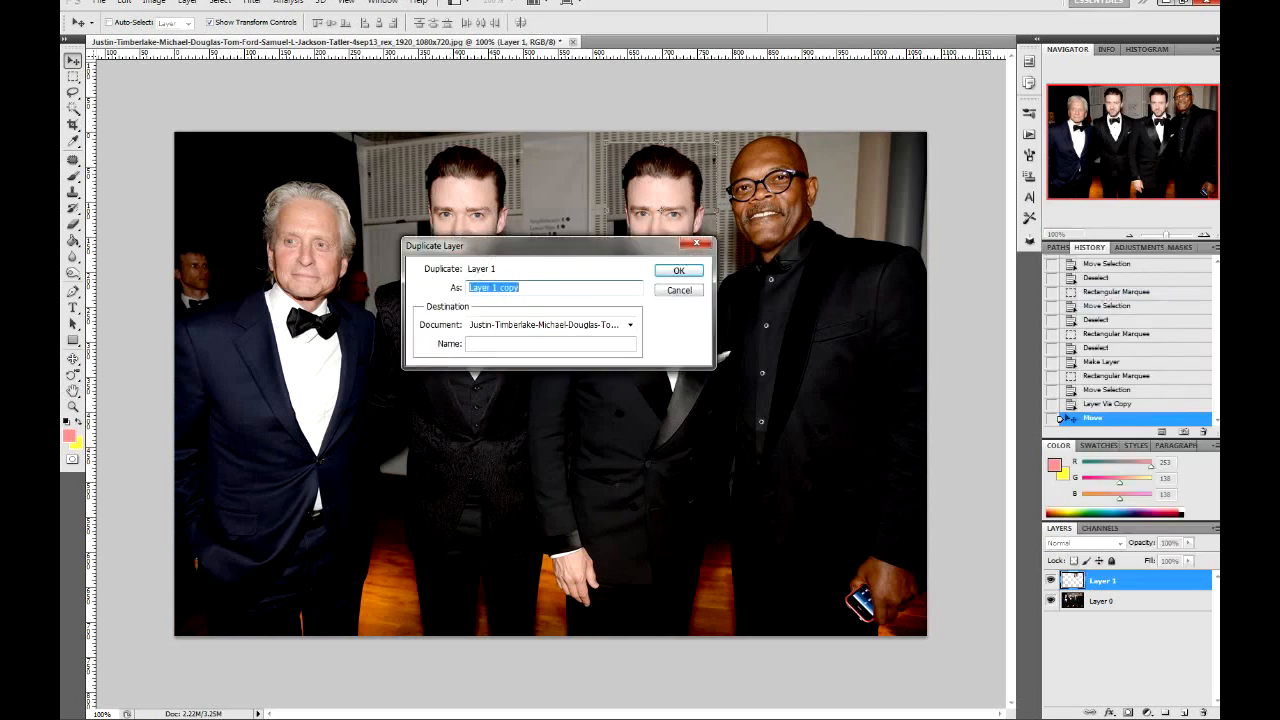
key(Return)
drag(660, 211, 299, 229)
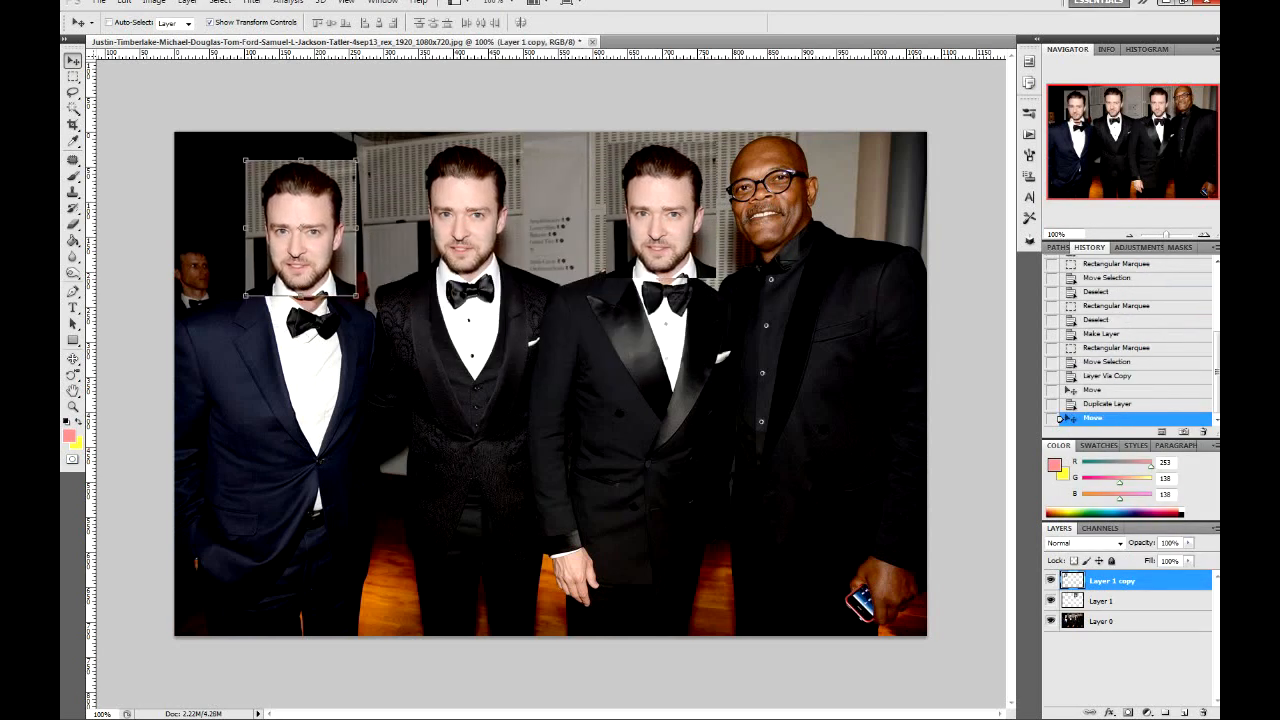
Duplicate the head layer again and place this copy over the rightmost man's head
right_click(1100, 580)
click(1130, 299)
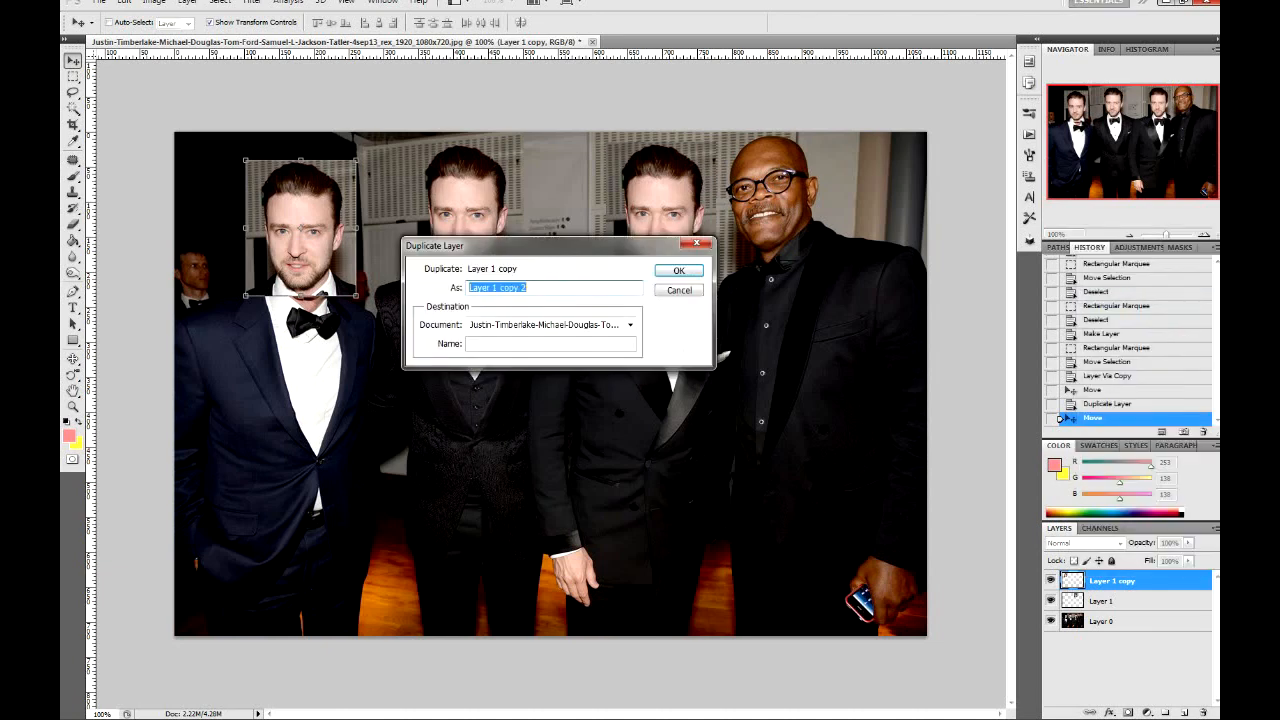
key(Return)
drag(301, 227, 781, 195)
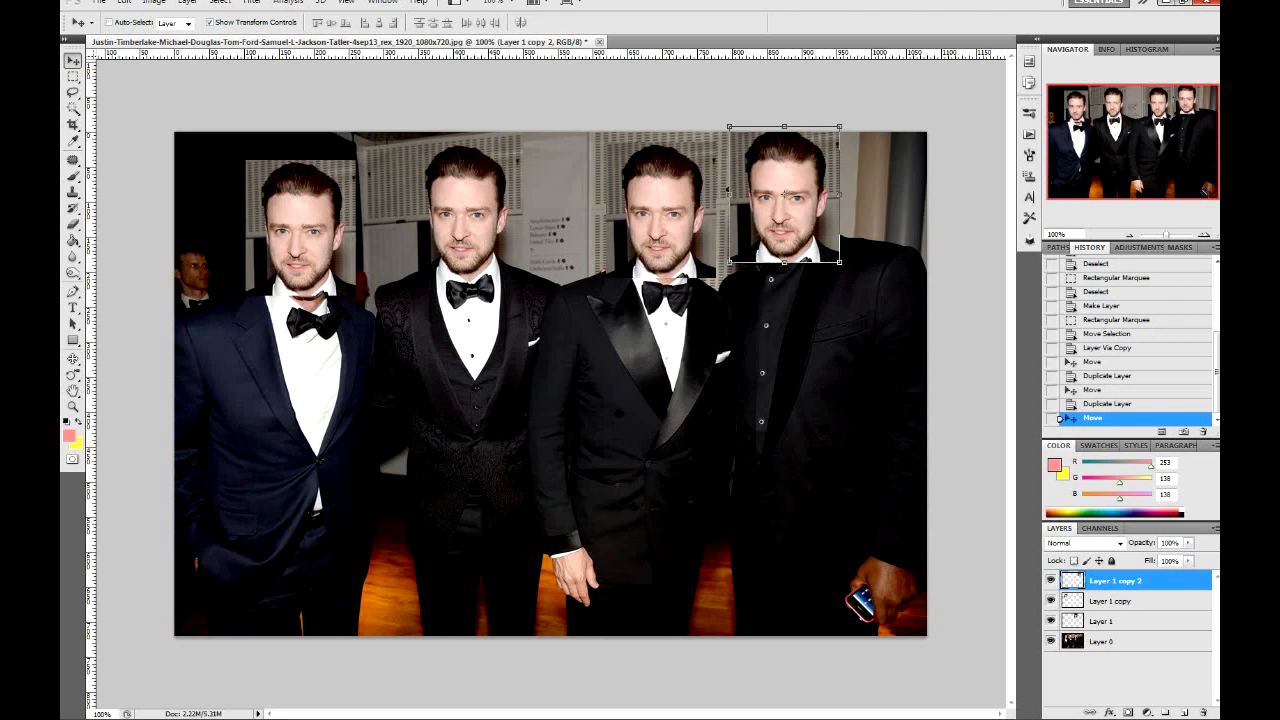
Delete both duplicate head layers and move the remaining copied head down between the two middle men's torsos
key(Delete)
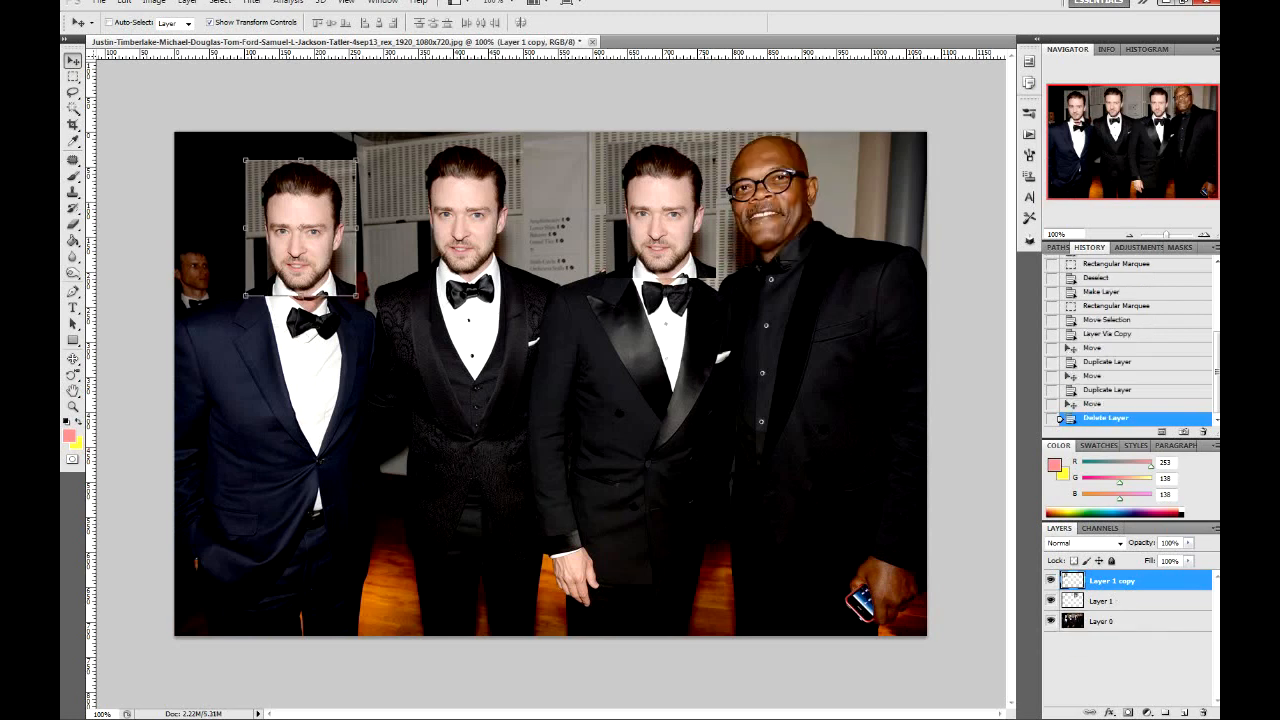
key(Delete)
drag(661, 220, 564, 416)
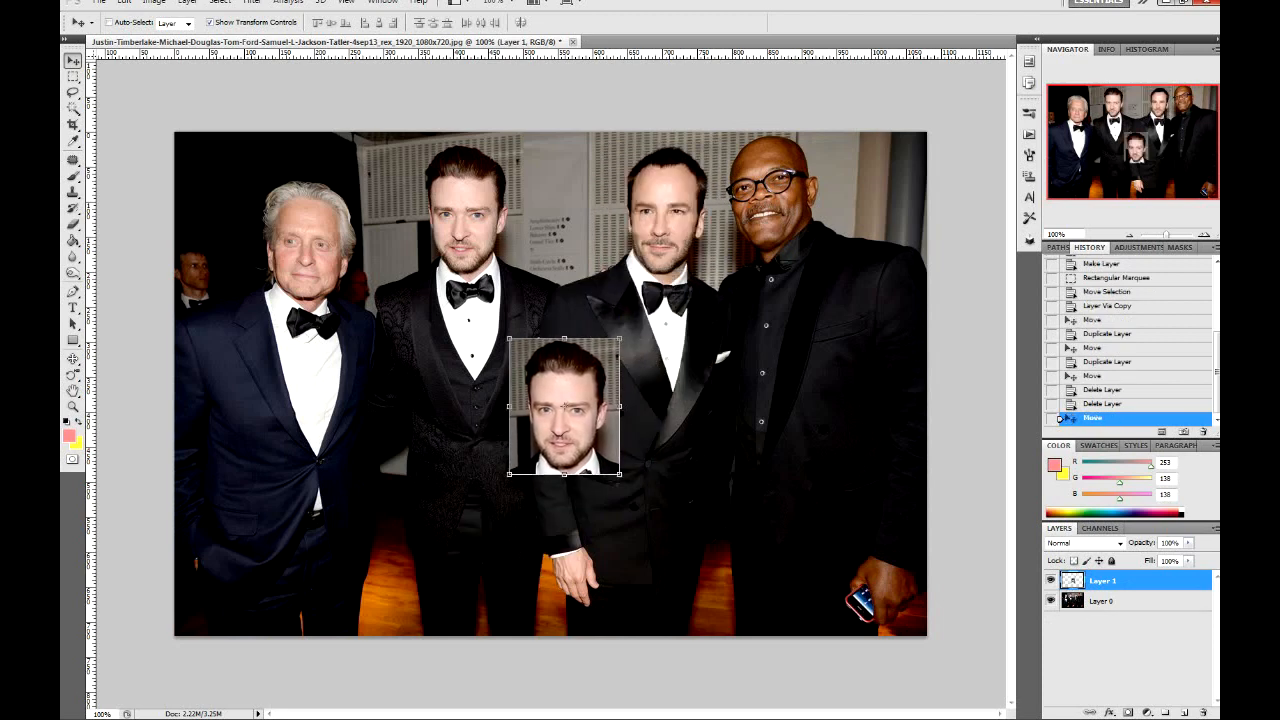
Make Layer 0 active and erase spots beneath the copied head with a size 50 Eraser
click(1103, 601)
click(1103, 581)
click(1103, 601)
click(1103, 581)
click(1103, 601)
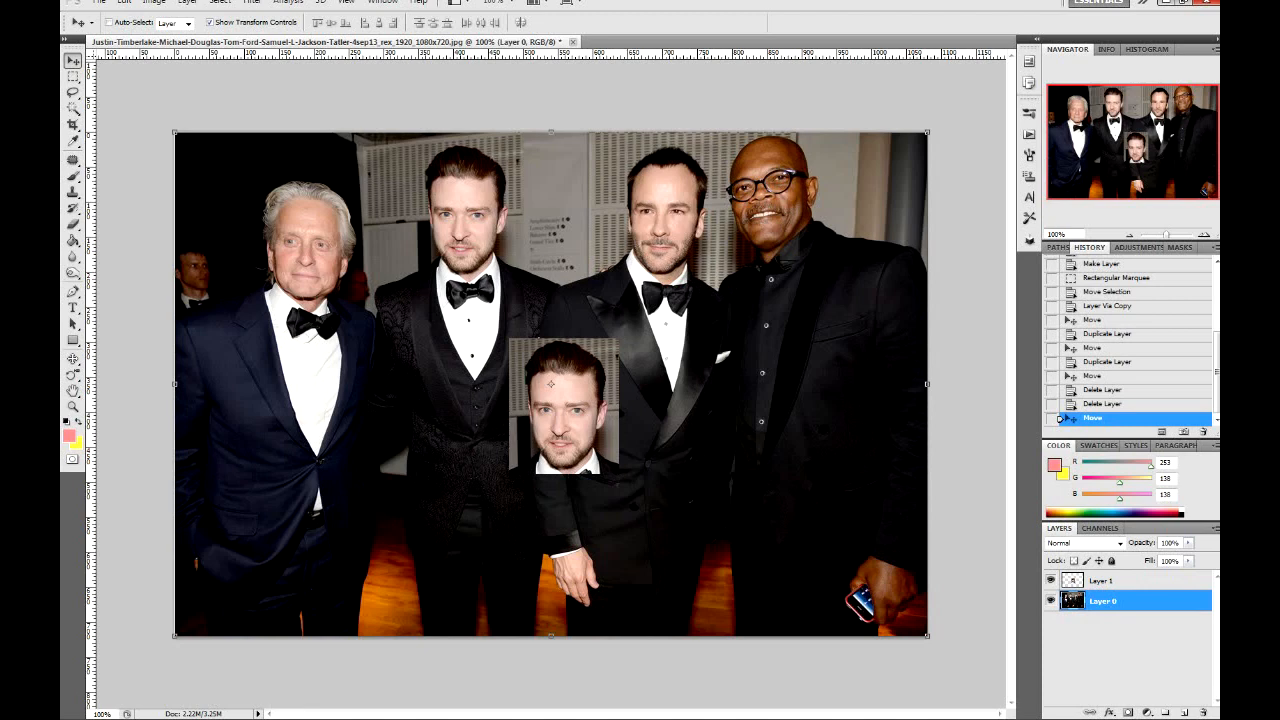
key(e)
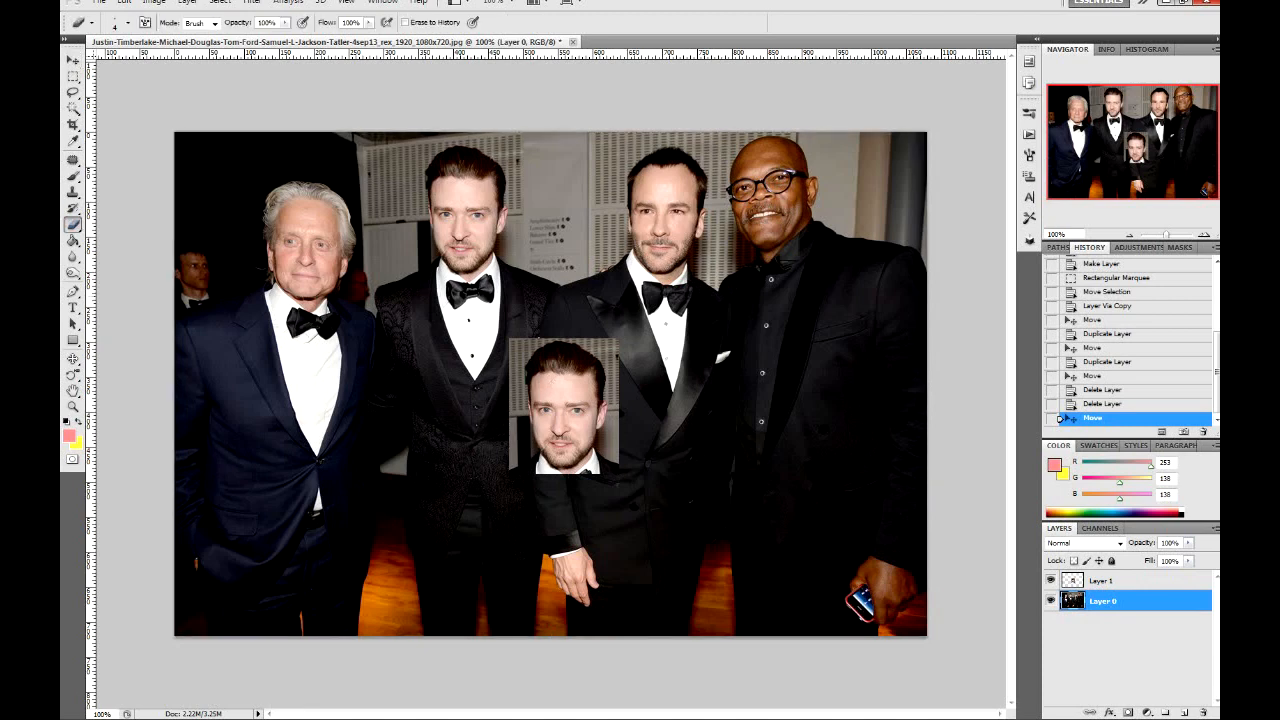
key(bracketright)
key(bracketright)
click(566, 400)
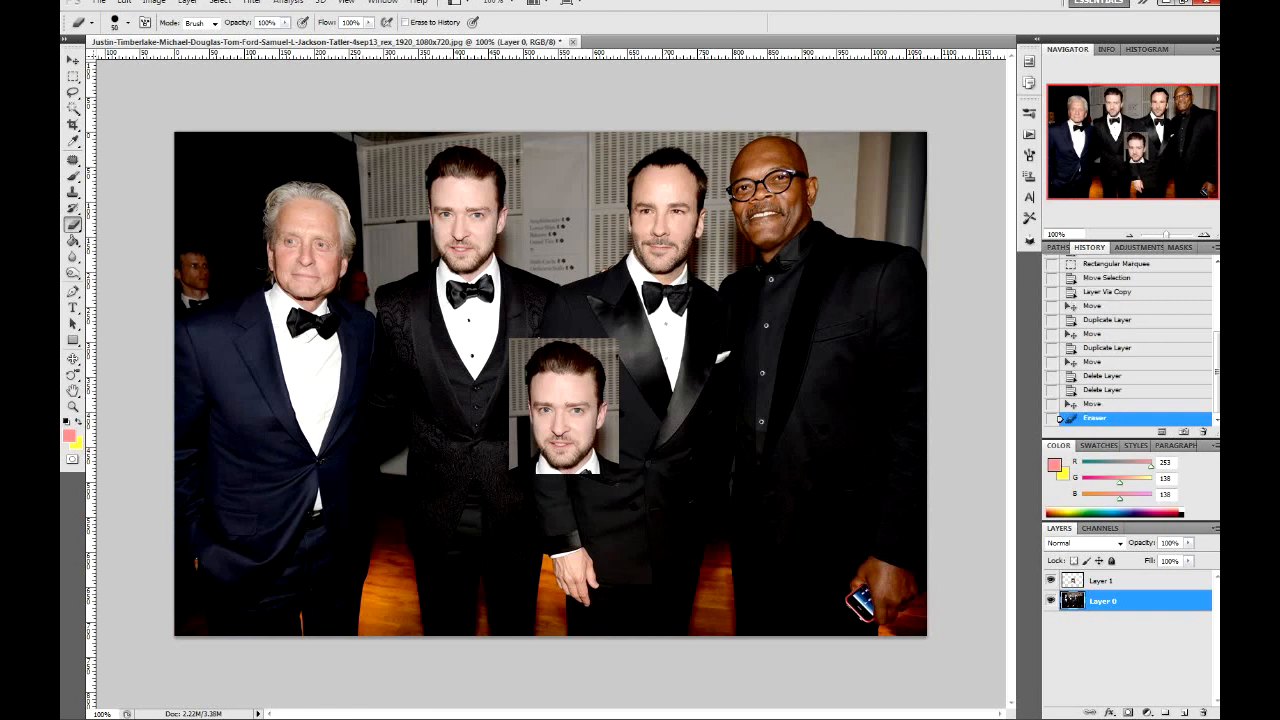
click(508, 426)
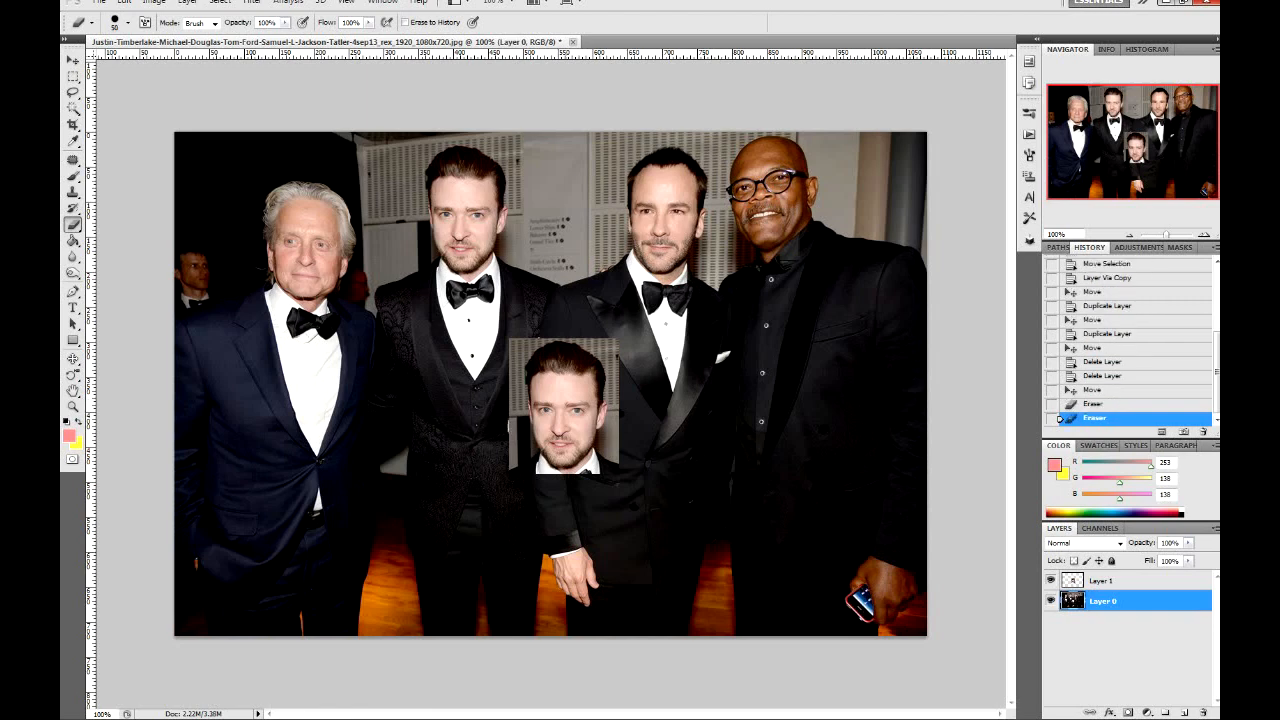
Hide Layer 1 to inspect the erased area, show it again, and undo the eraser strokes on Layer 0
click(1051, 580)
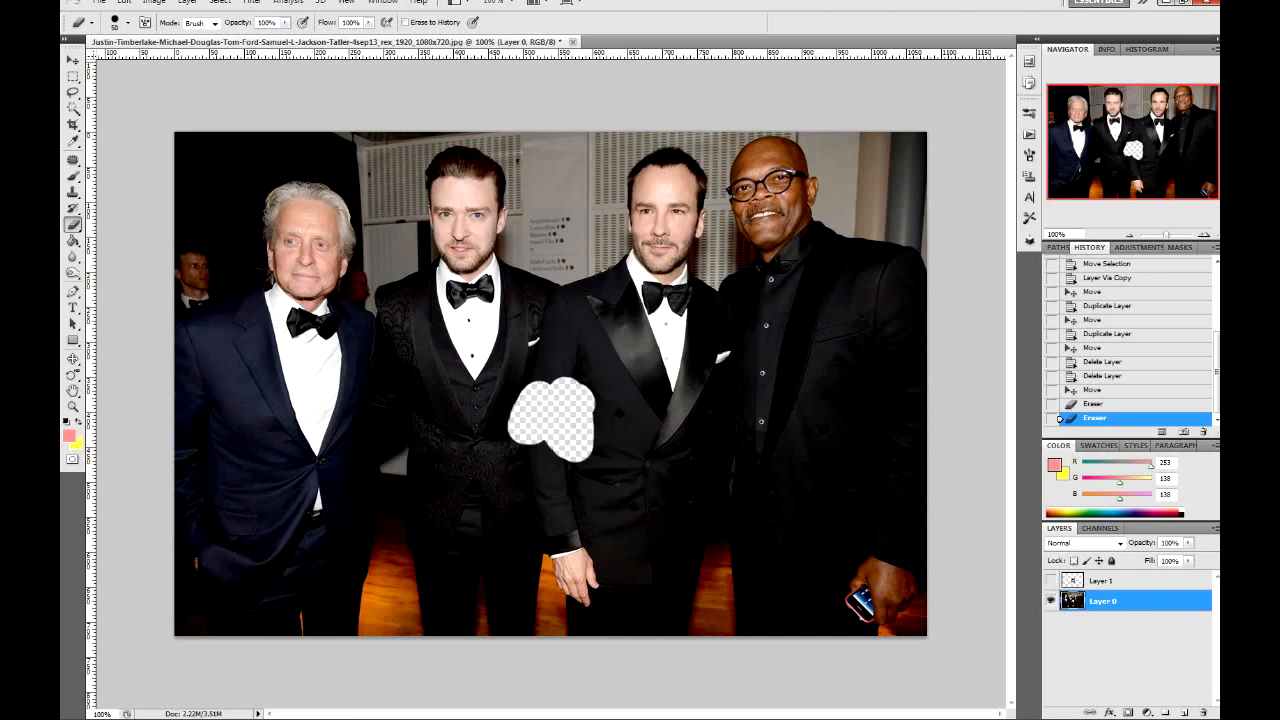
click(1051, 580)
key(ctrl+alt+z)
key(ctrl+alt+z)
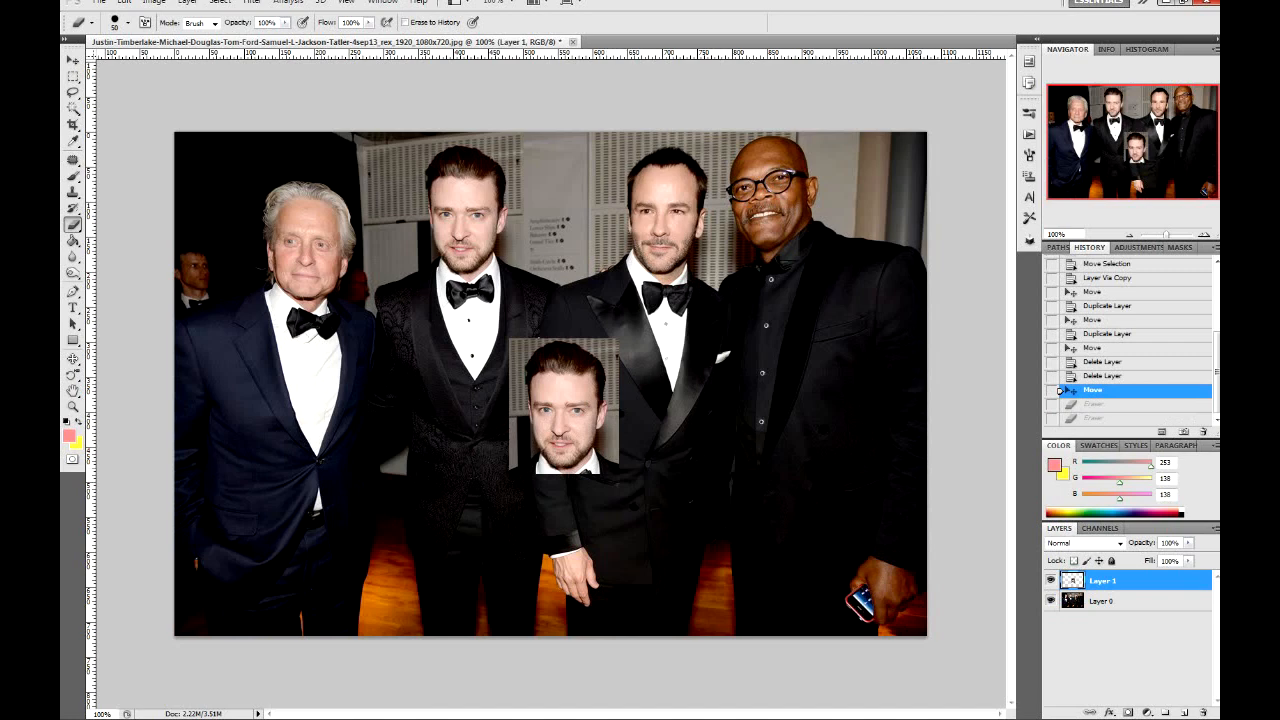
Rename Layer 0, which holds the group photo, as Original
key(v)
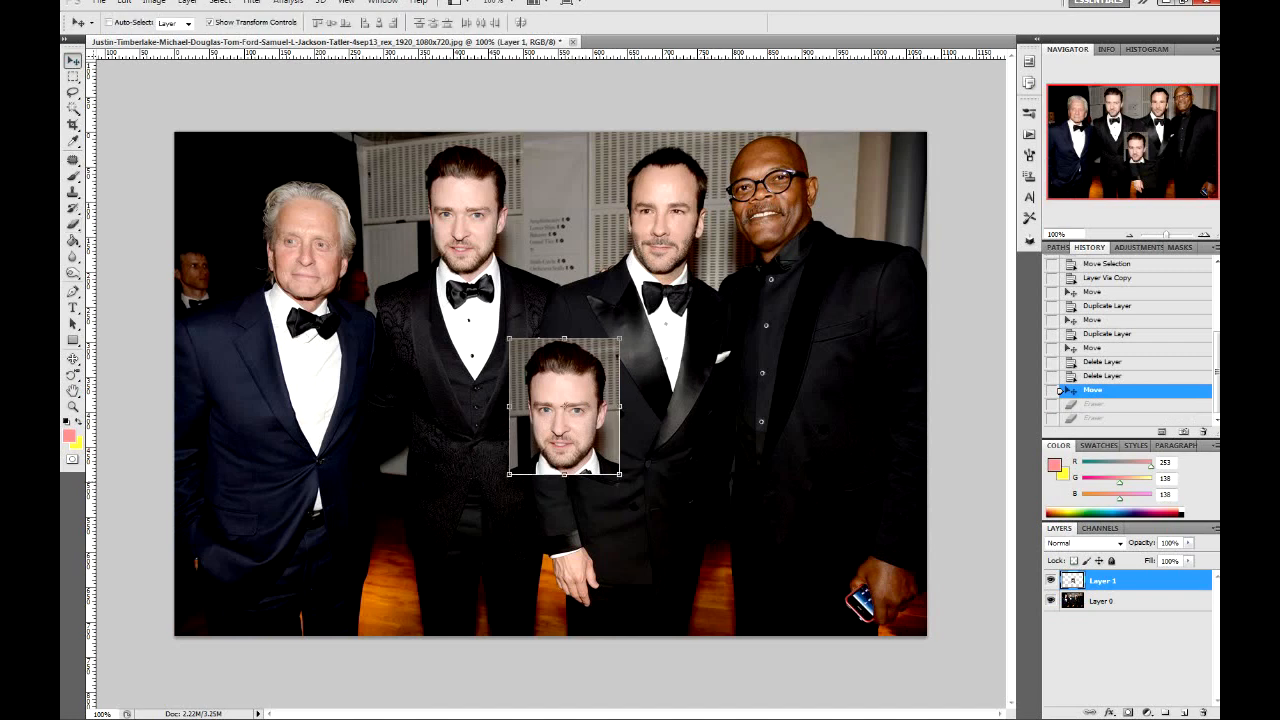
click(1103, 601)
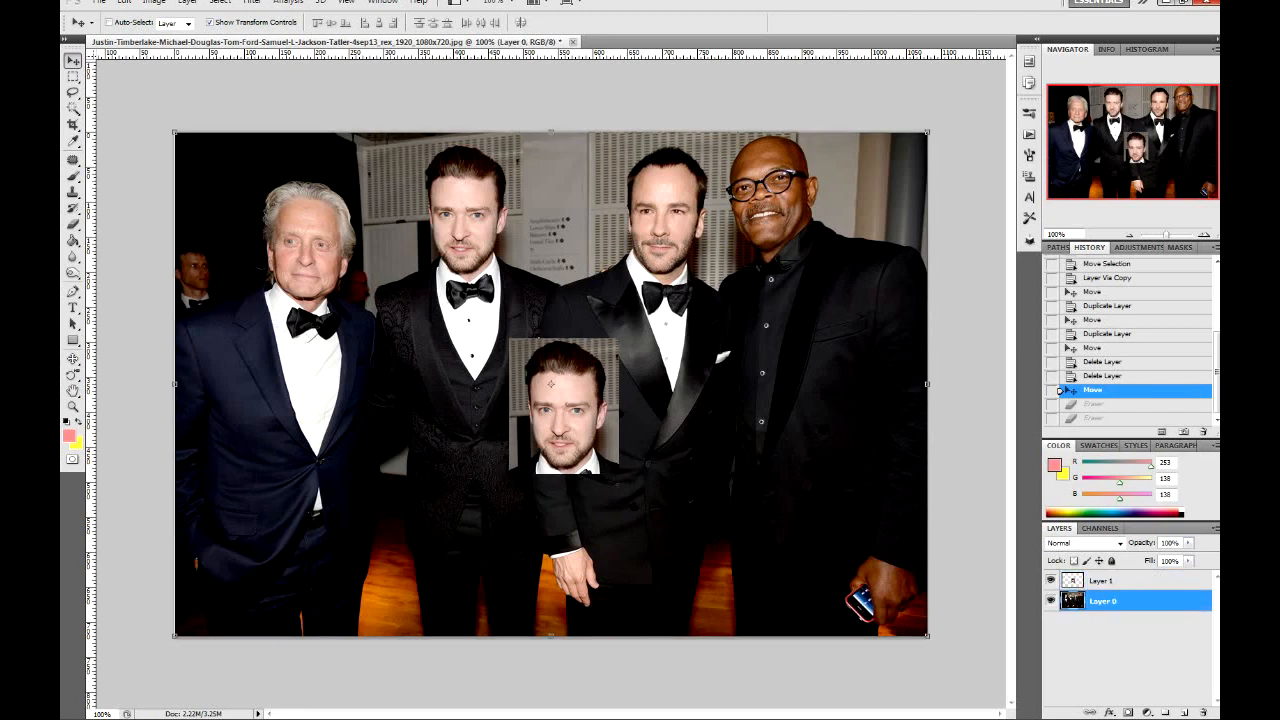
double_click(1103, 601)
text(Gr)
text(iginal)
key(Return)
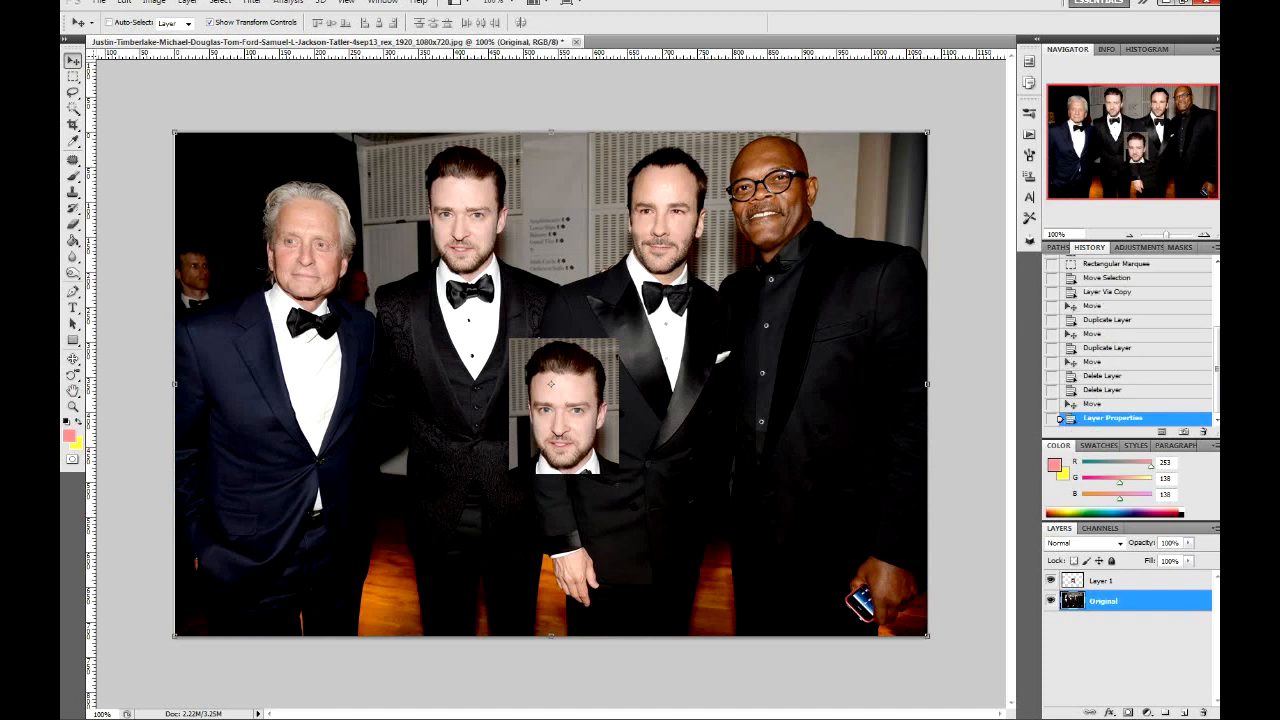
Rename the copied head's layer, Layer 1, as Justin Face
double_click(1102, 581)
text(Justin Face)
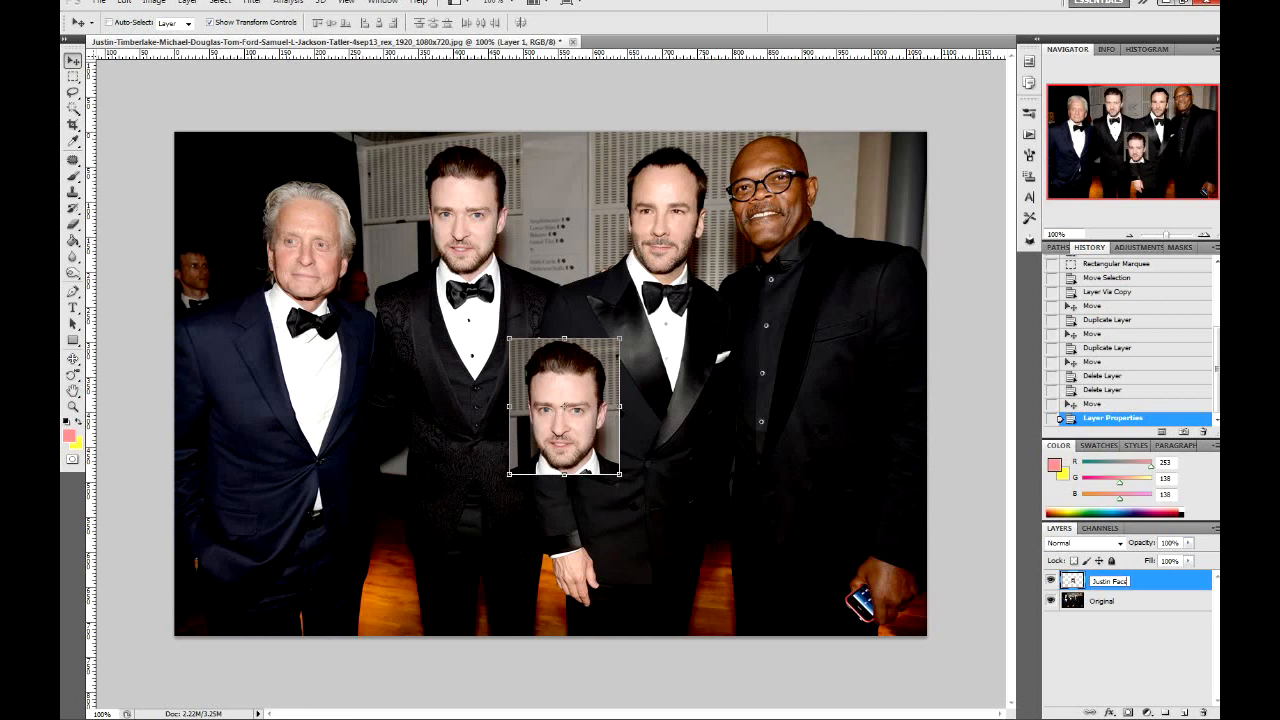
key(Return)
Make the Original layer active and switch to the Rectangular Marquee tool
key(alt+bracketleft)
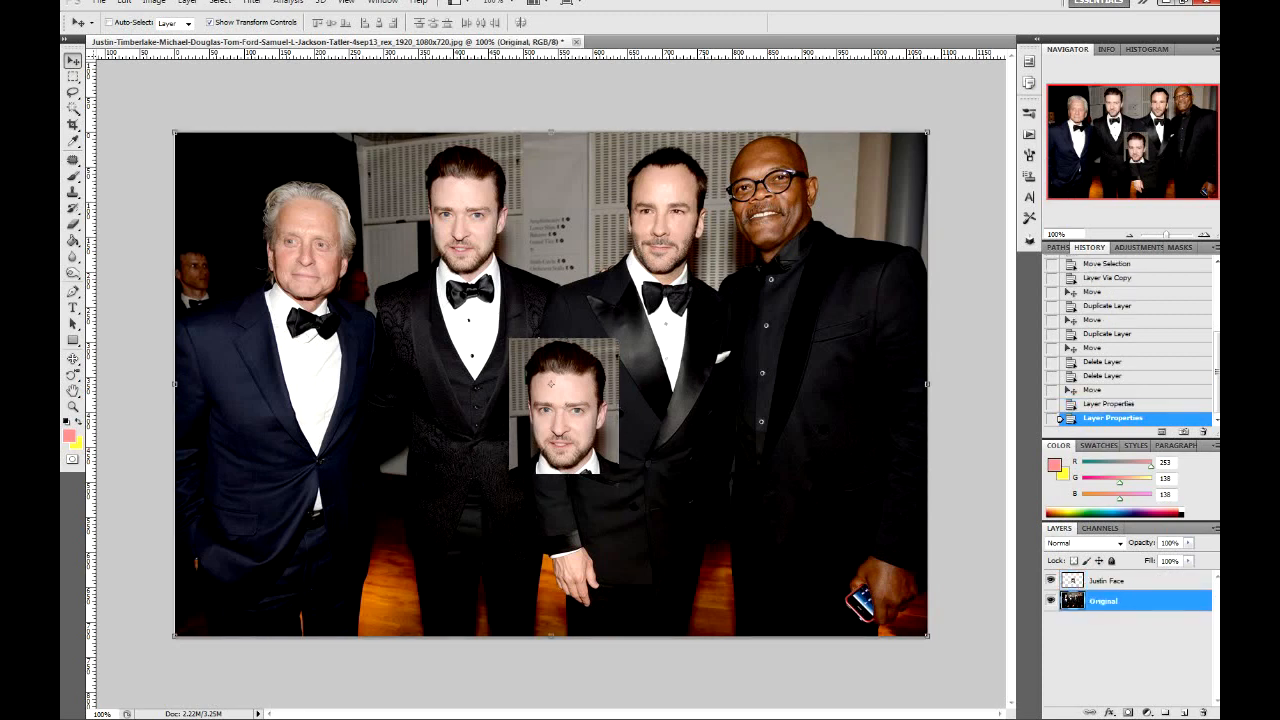
key(alt+bracketright)
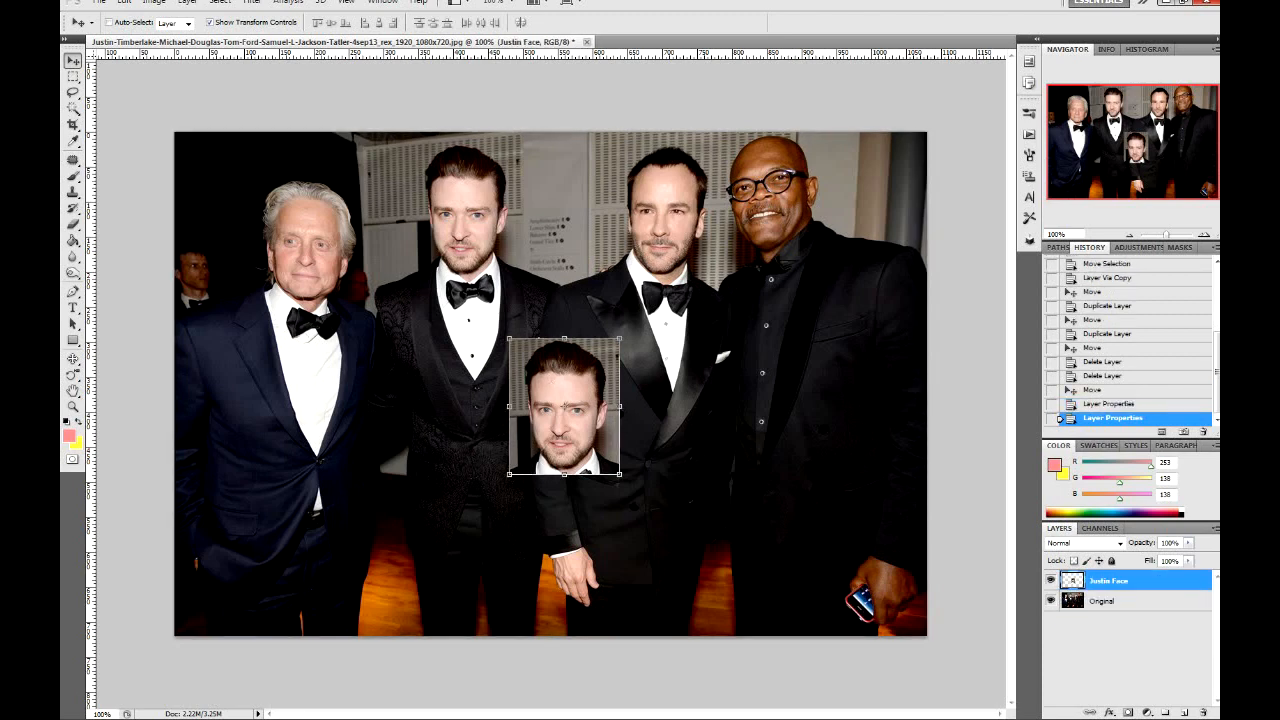
key(alt+bracketleft)
key(m)
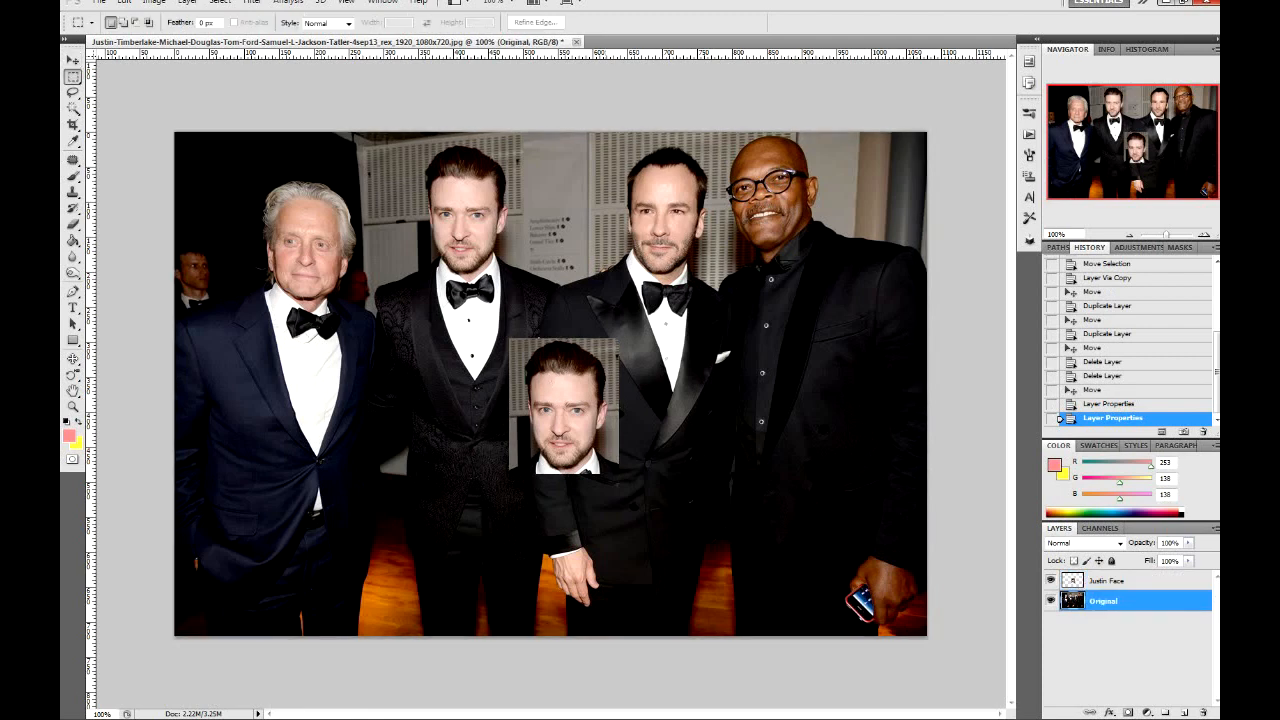
drag(610, 147, 719, 276)
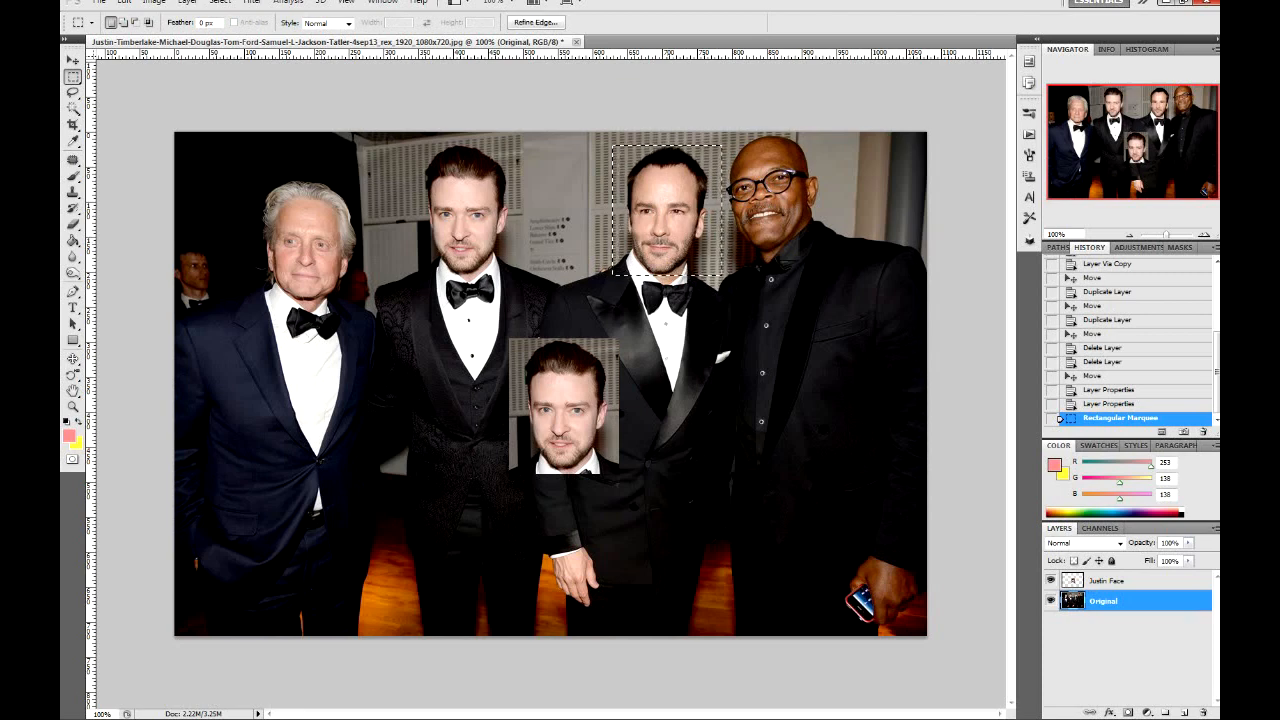
key(Right)
key(ctrl+d)
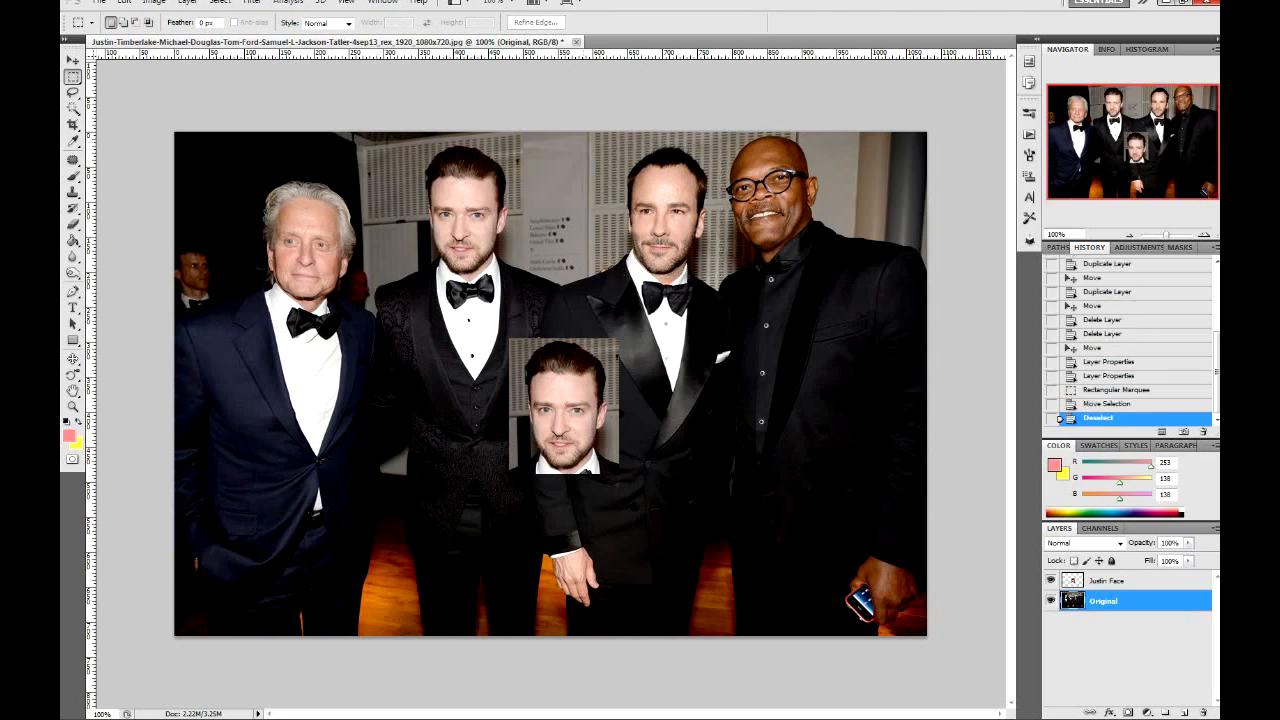
Copy the third man's head, including his bow tie, from a rectangular selection onto a new layer and name it Earl face
drag(655, 200, 717, 298)
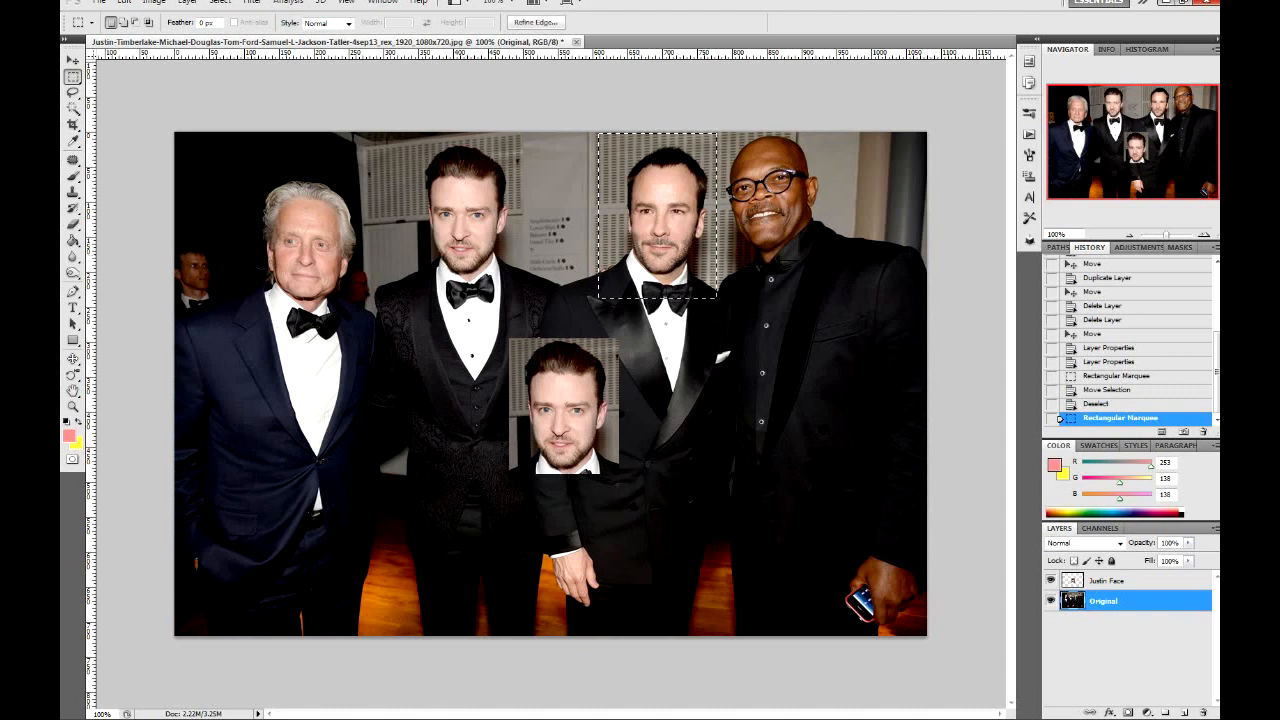
right_click(639, 255)
click(689, 368)
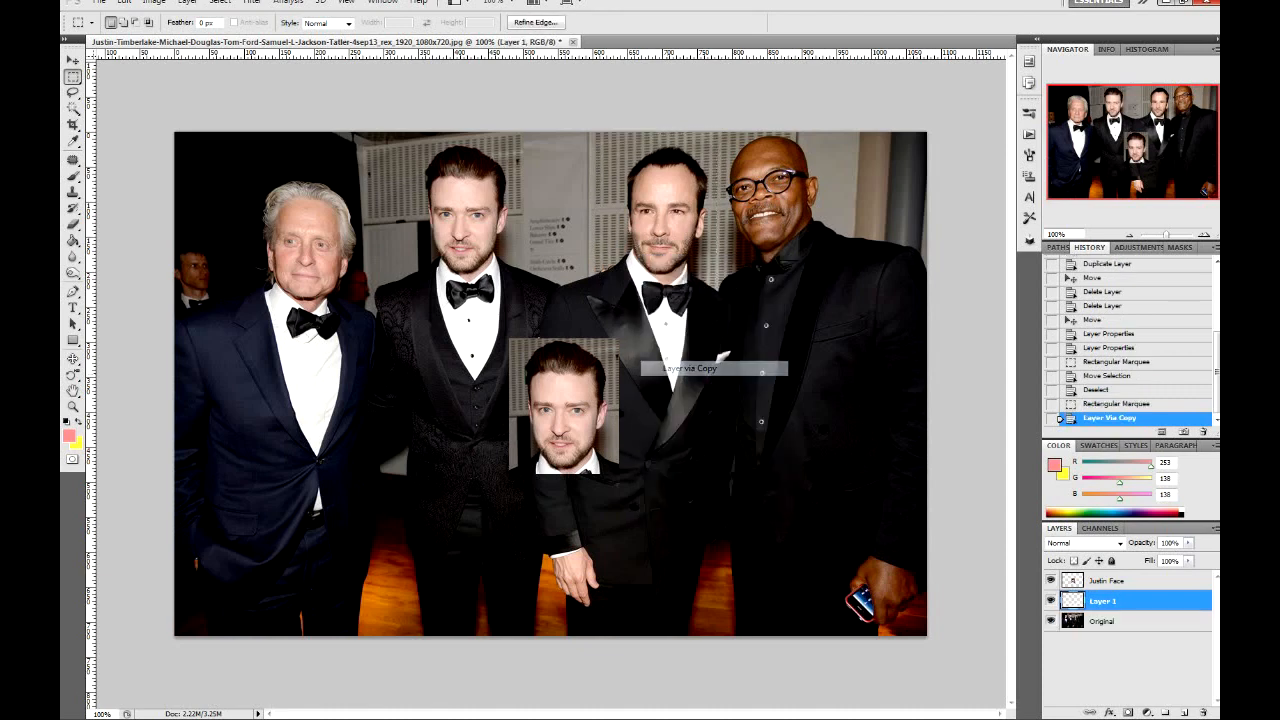
double_click(1103, 601)
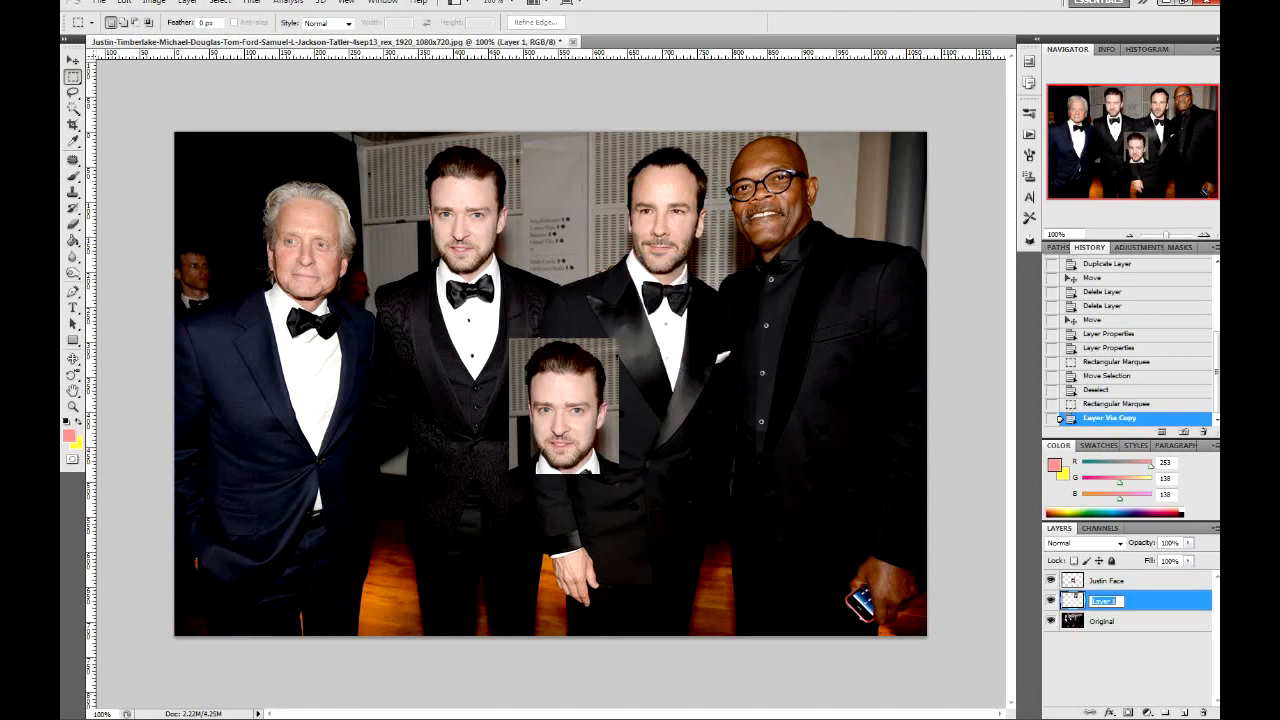
text(Earl face)
key(Return)
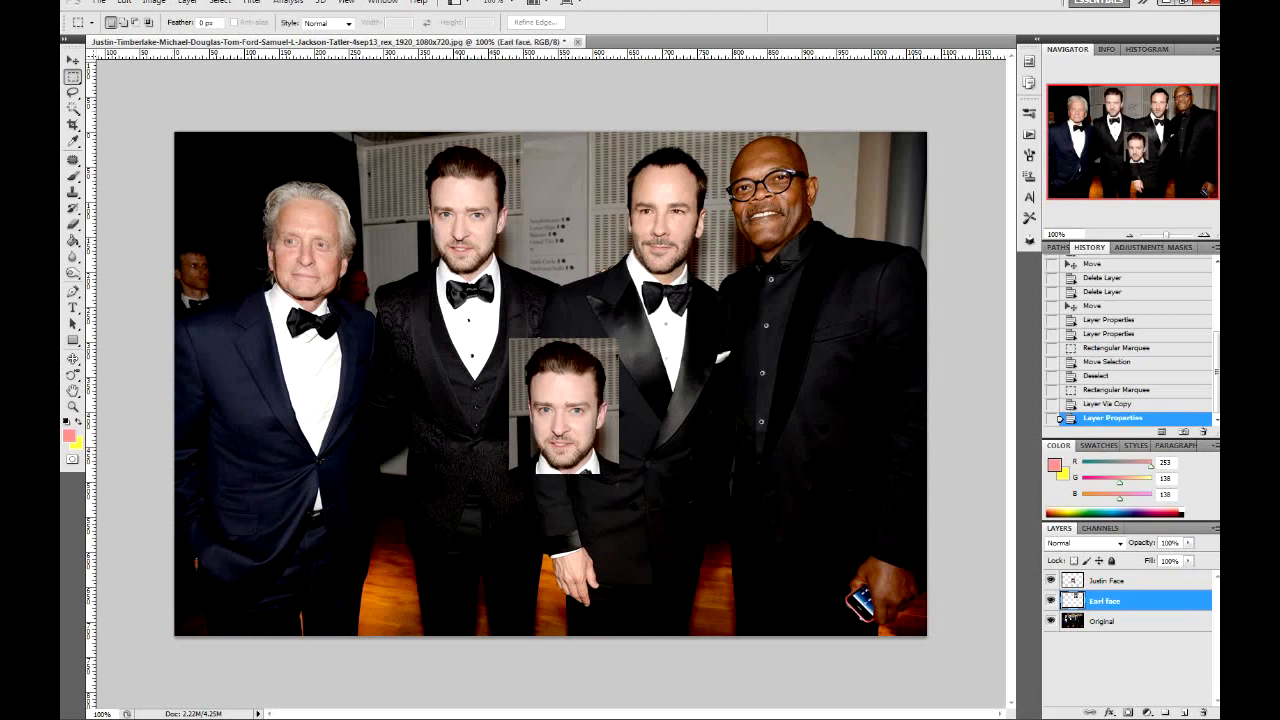
Move the Earl face layer into the gap between the two leftmost men, partly over the white-haired man
key(v)
key(ctrl+t)
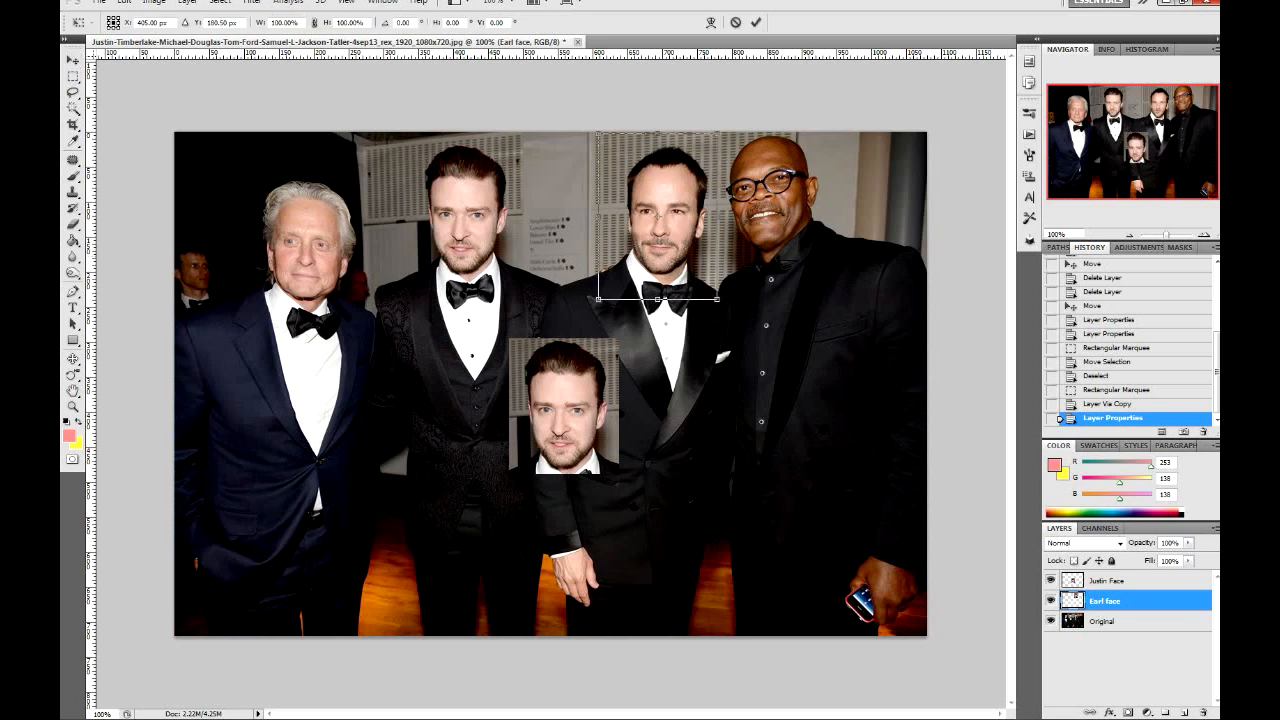
drag(660, 222, 372, 307)
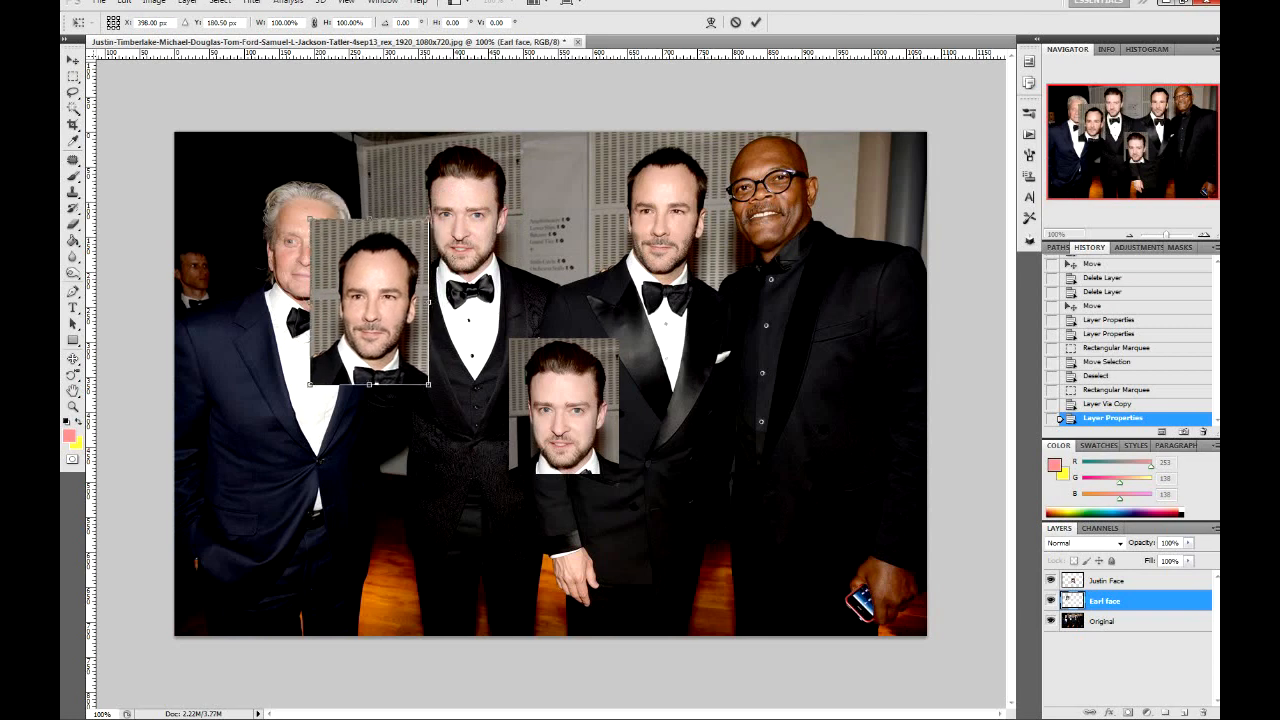
key(Return)
click(1074, 561)
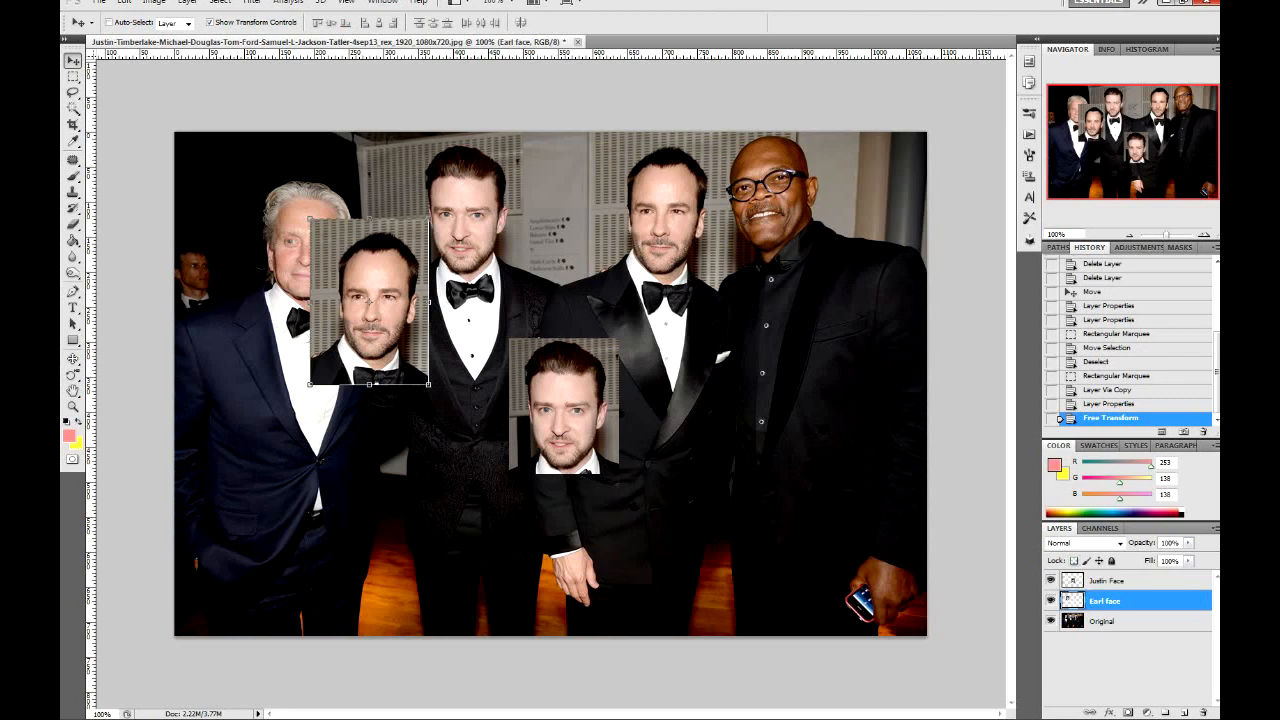
Move the Justin Face layer up into the gap between the two middle men's heads
click(1107, 581)
drag(564, 406, 652, 223)
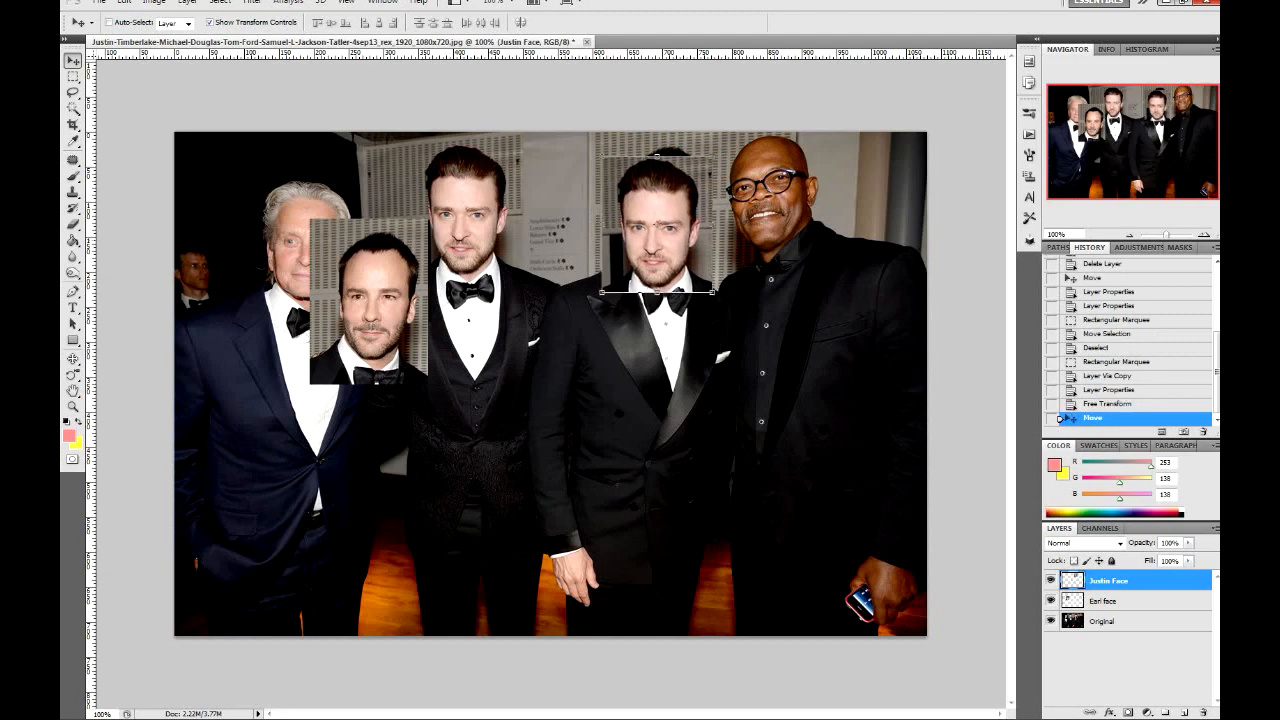
scroll(661, 258, up, 9)
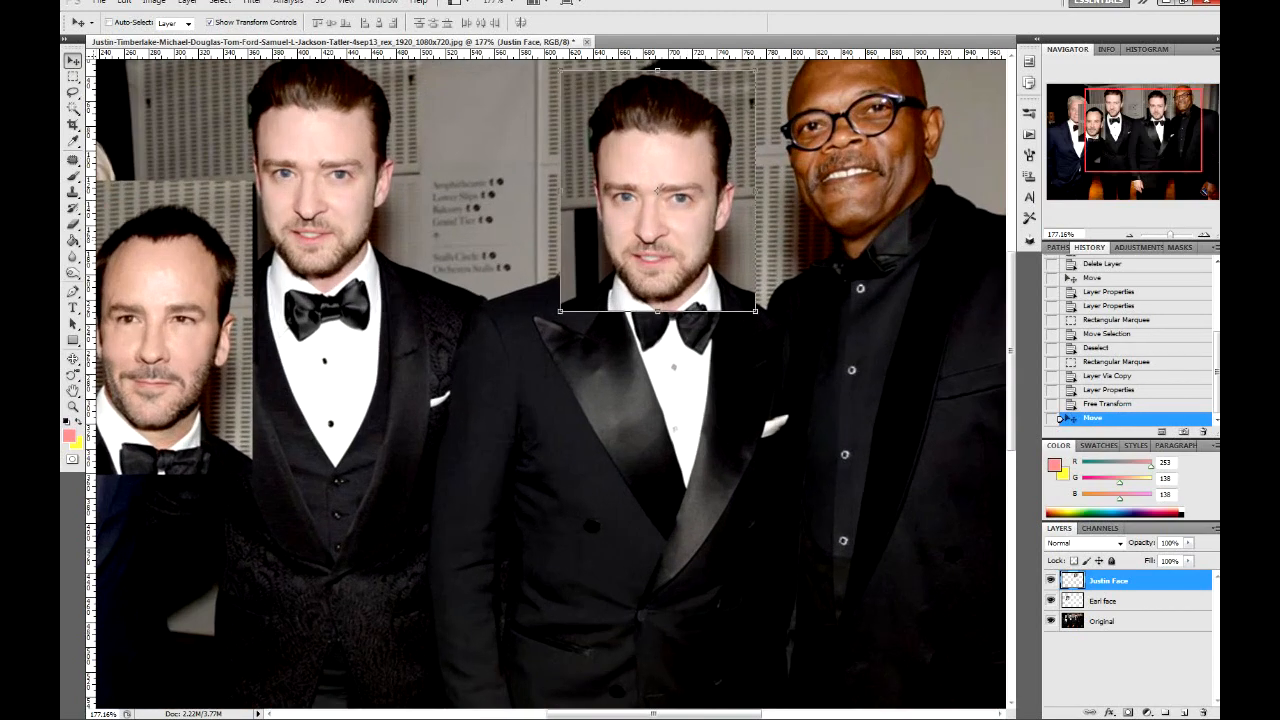
scroll(660, 255, down, 9)
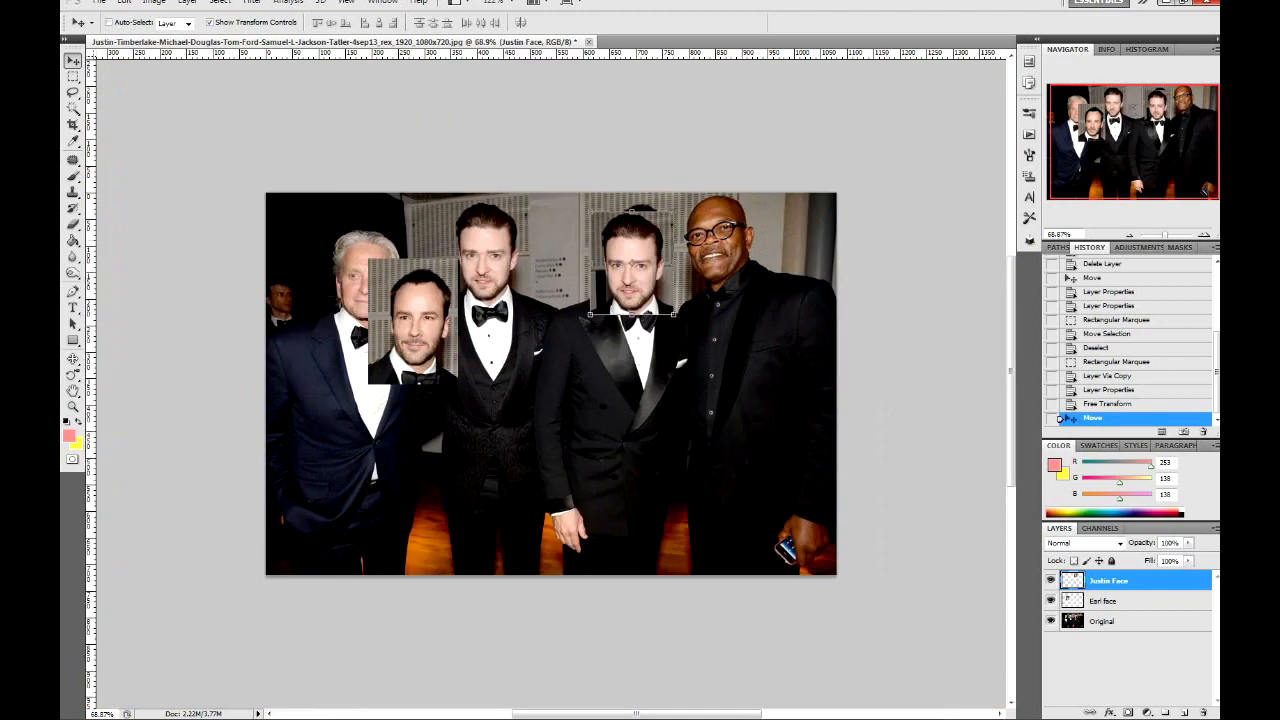
scroll(660, 240, up, 9)
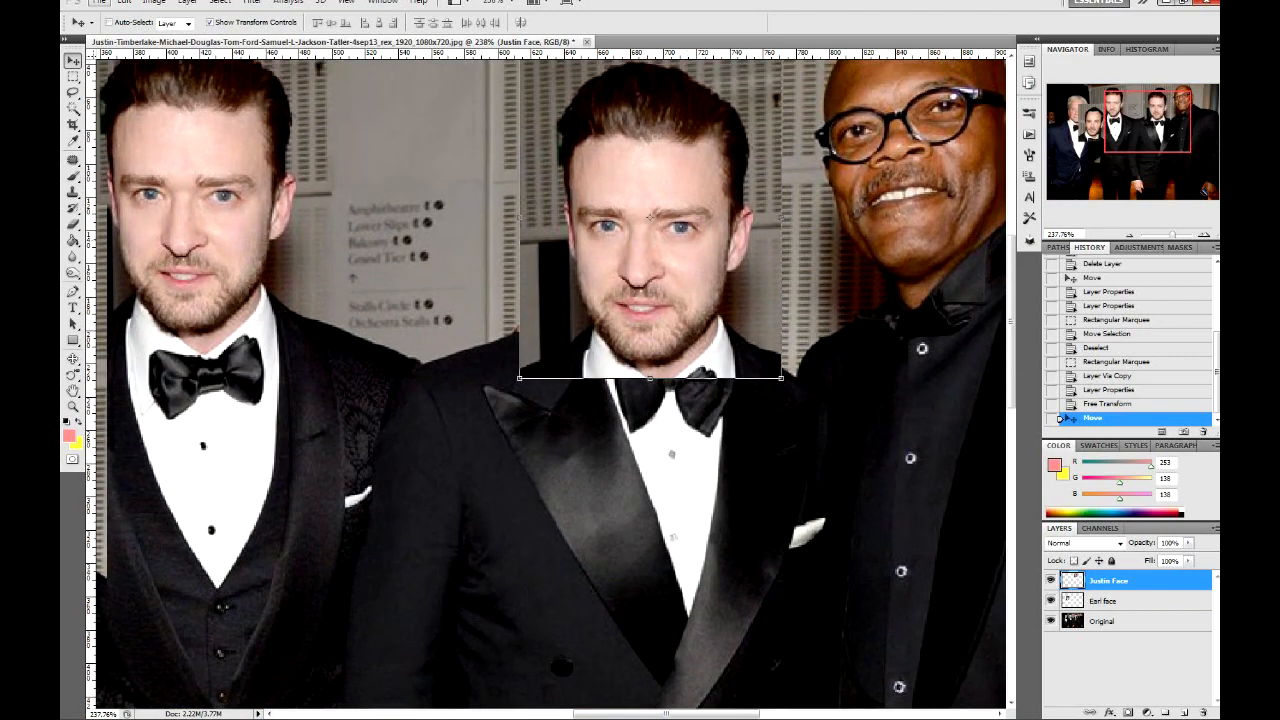
scroll(660, 250, down, 1)
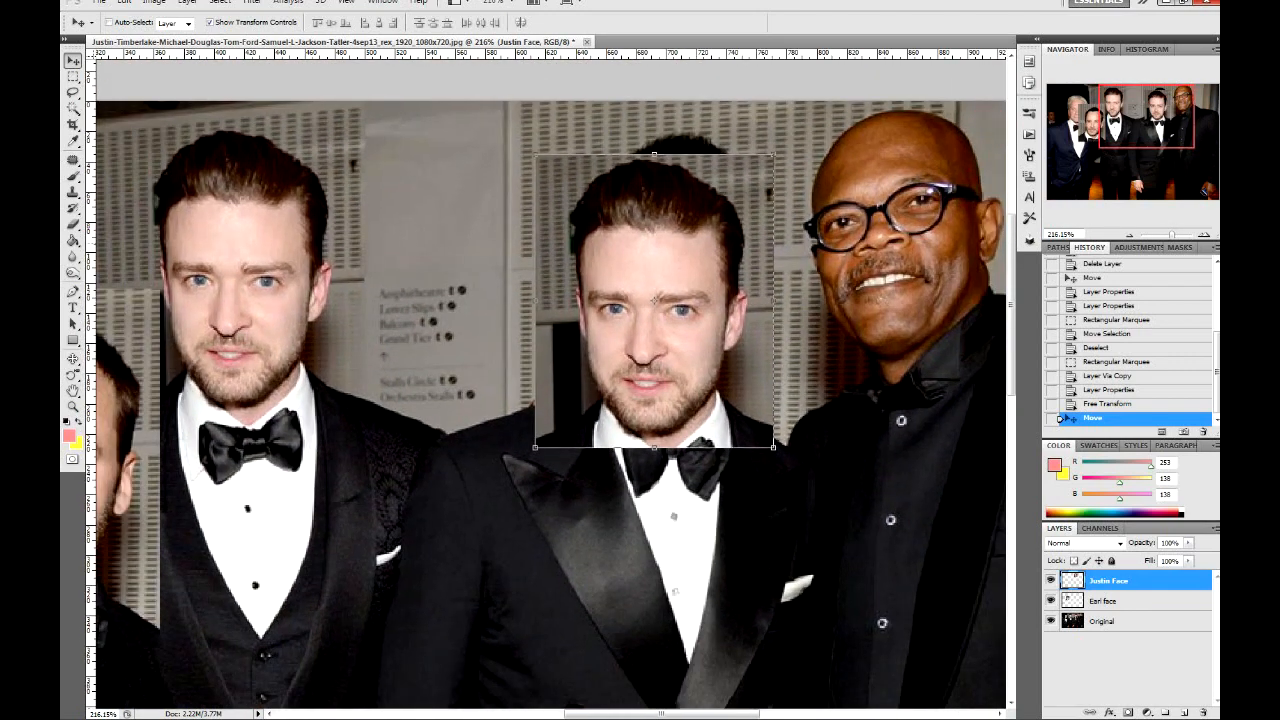
drag(658, 280, 488, 248)
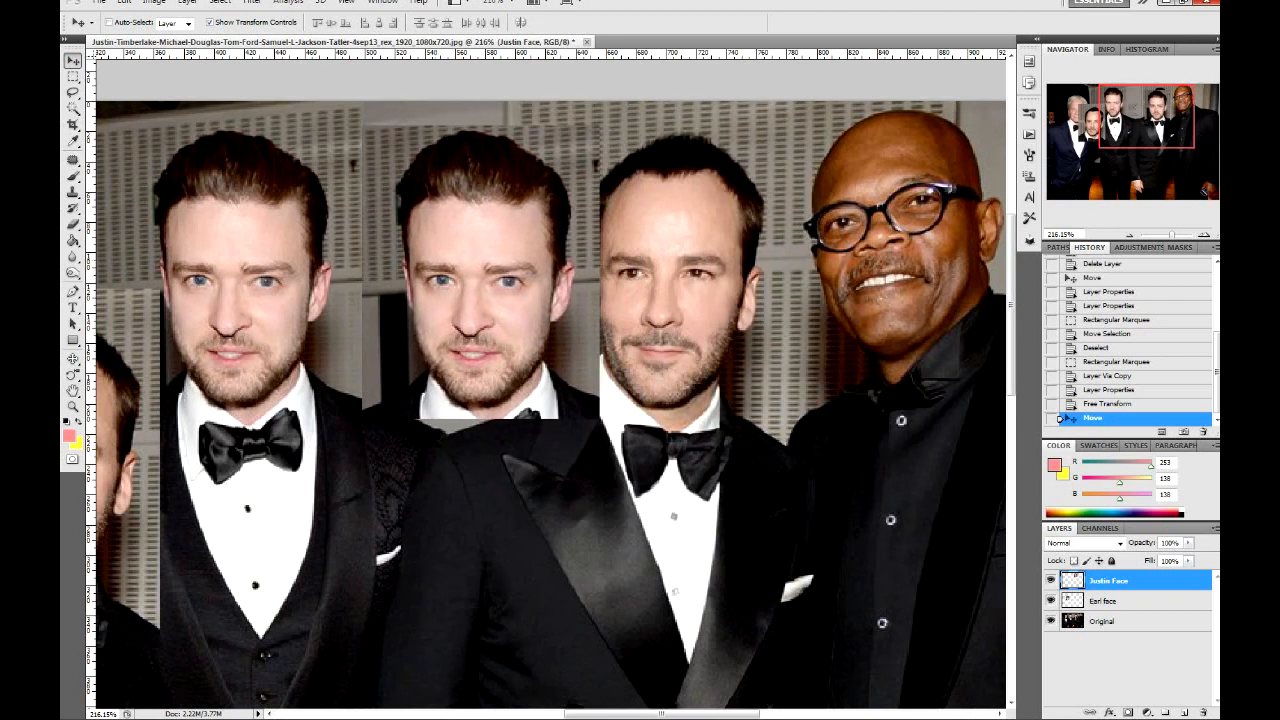
drag(488, 248, 490, 245)
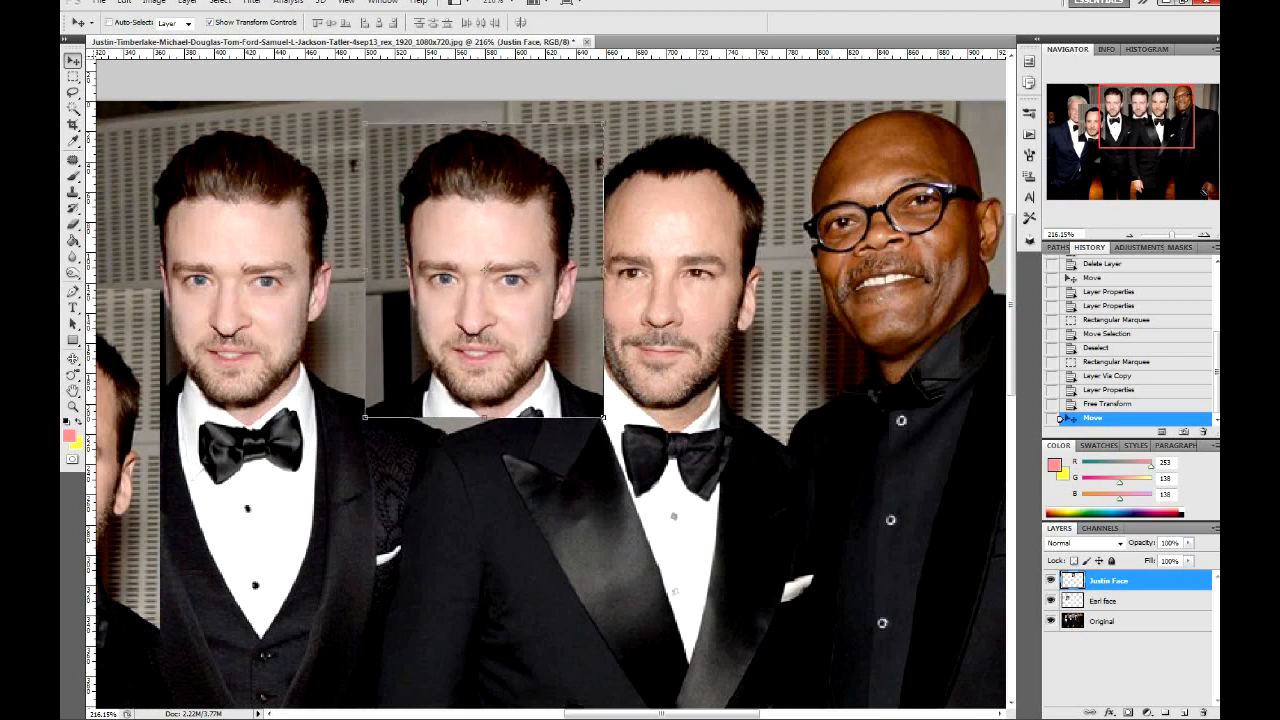
Erase the hair and surrounding background from the Justin Face layer, leaving the face from the forehead down
key(b)
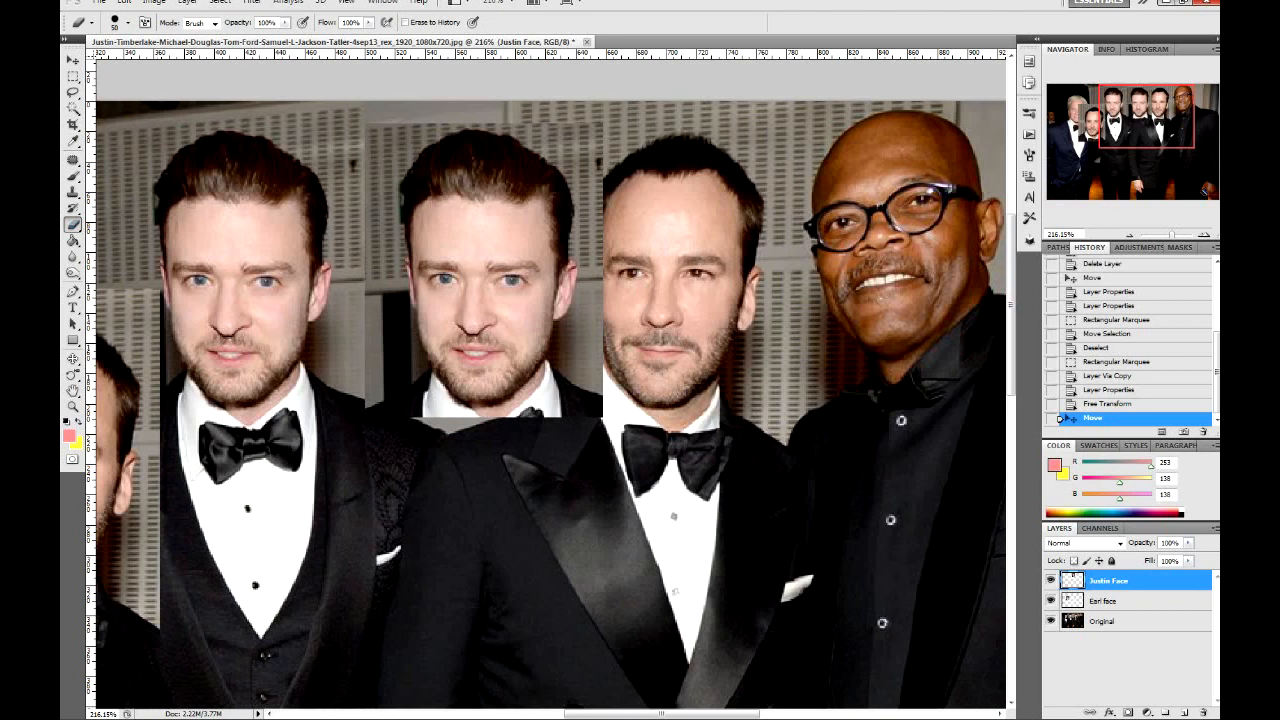
mouse_move(390, 150)
mouse_down()
mouse_move(570, 160)
mouse_move(402, 200)
mouse_move(594, 204)
mouse_move(619, 307)
mouse_move(570, 465)
mouse_move(364, 438)
mouse_move(385, 215)
mouse_move(546, 242)
mouse_move(403, 250)
mouse_up()
mouse_move(376, 376)
mouse_down()
mouse_move(420, 430)
mouse_move(460, 443)
mouse_move(568, 424)
mouse_move(590, 384)
mouse_up()
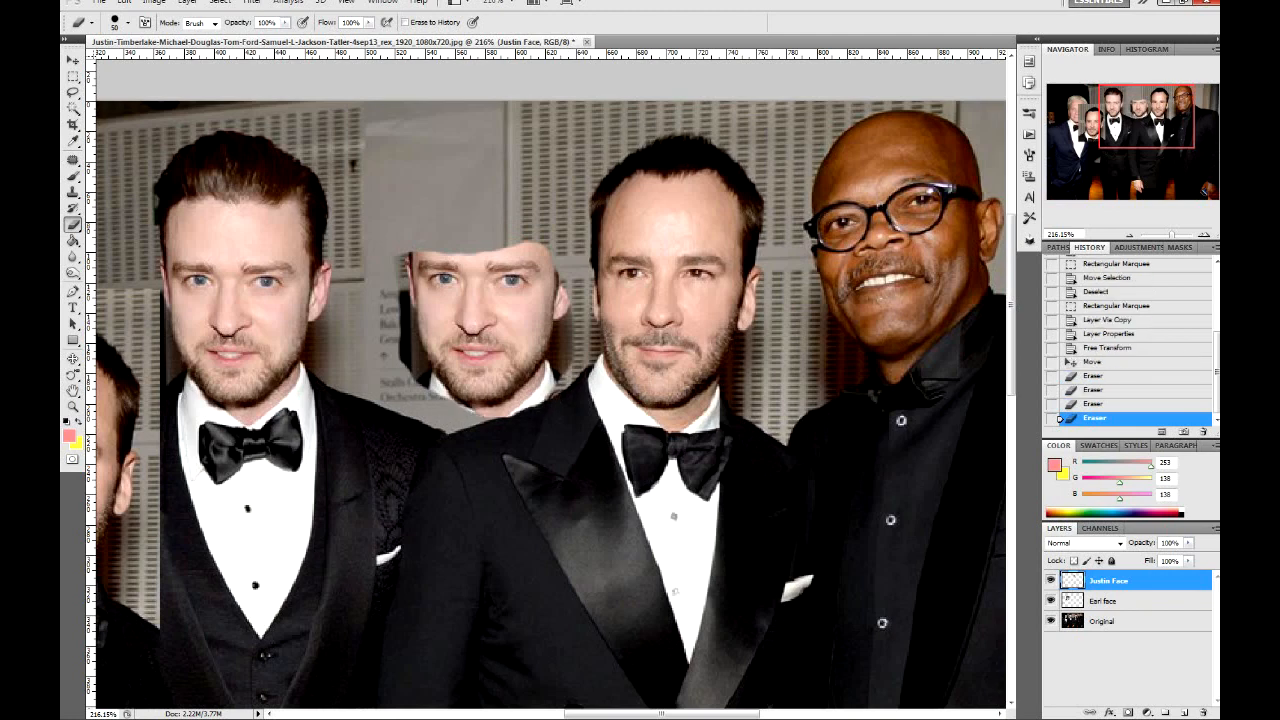
Place the trimmed Justin Face layer over the third man's face and erase the dark leftover strip beside its cheek
key(v)
drag(485, 330, 670, 330)
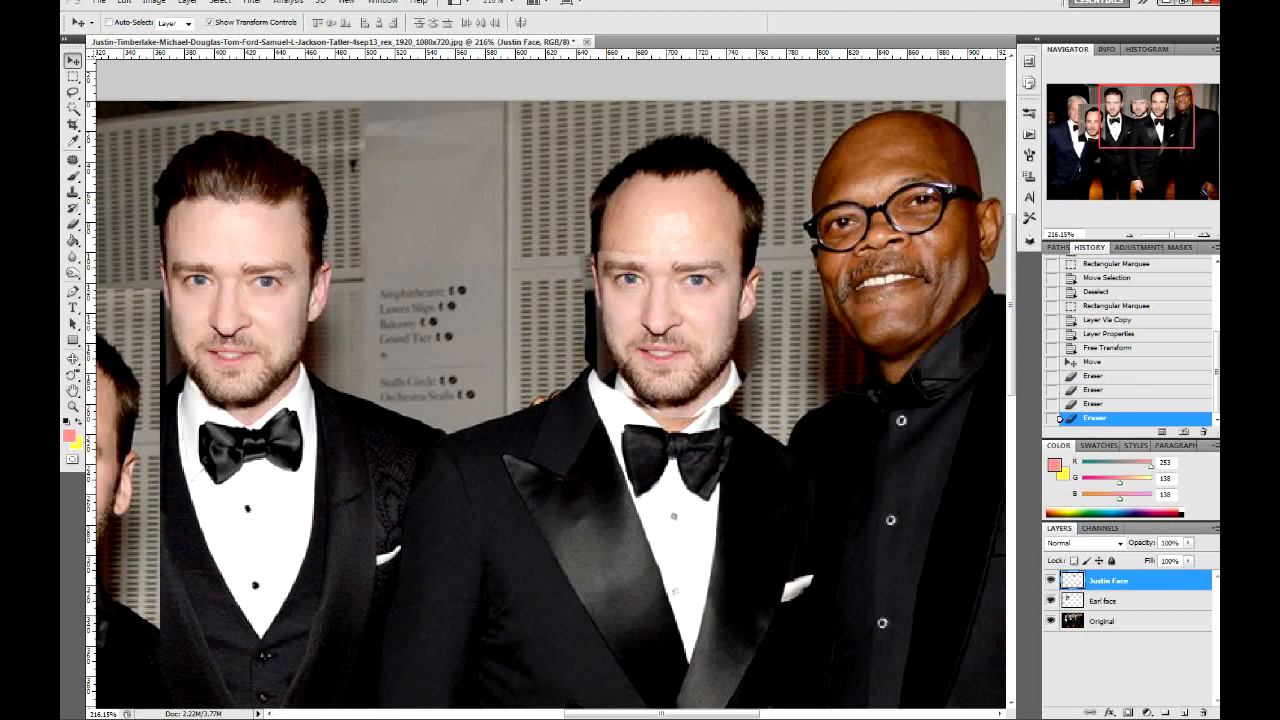
drag(670, 330, 671, 330)
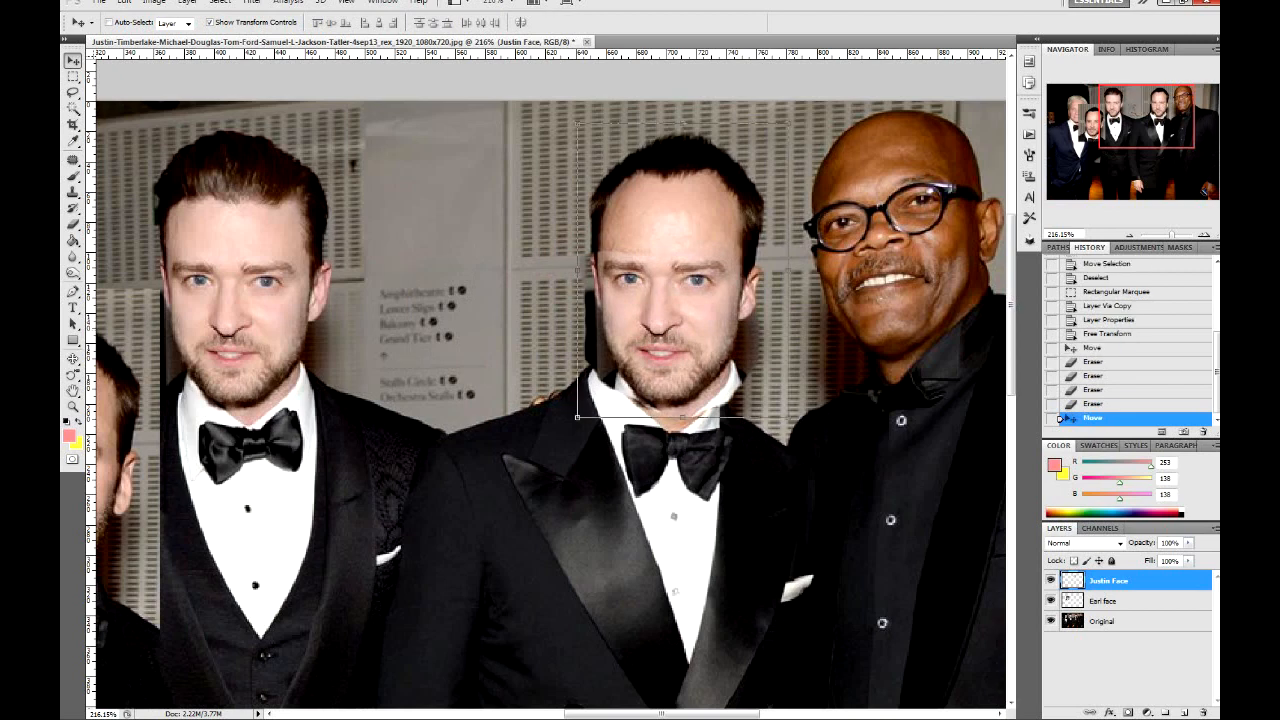
scroll(763, 459, up, 1)
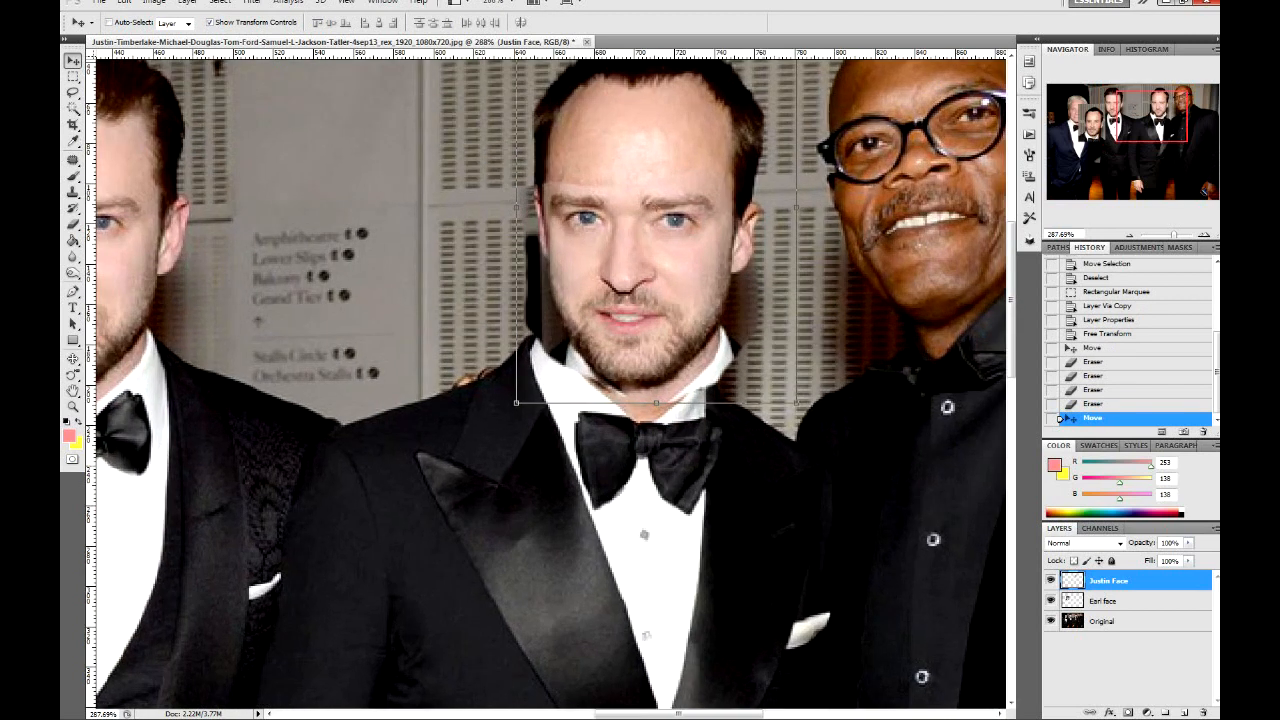
mouse_move(652, 290)
mouse_down()
mouse_move(640, 284)
mouse_move(657, 292)
mouse_up()
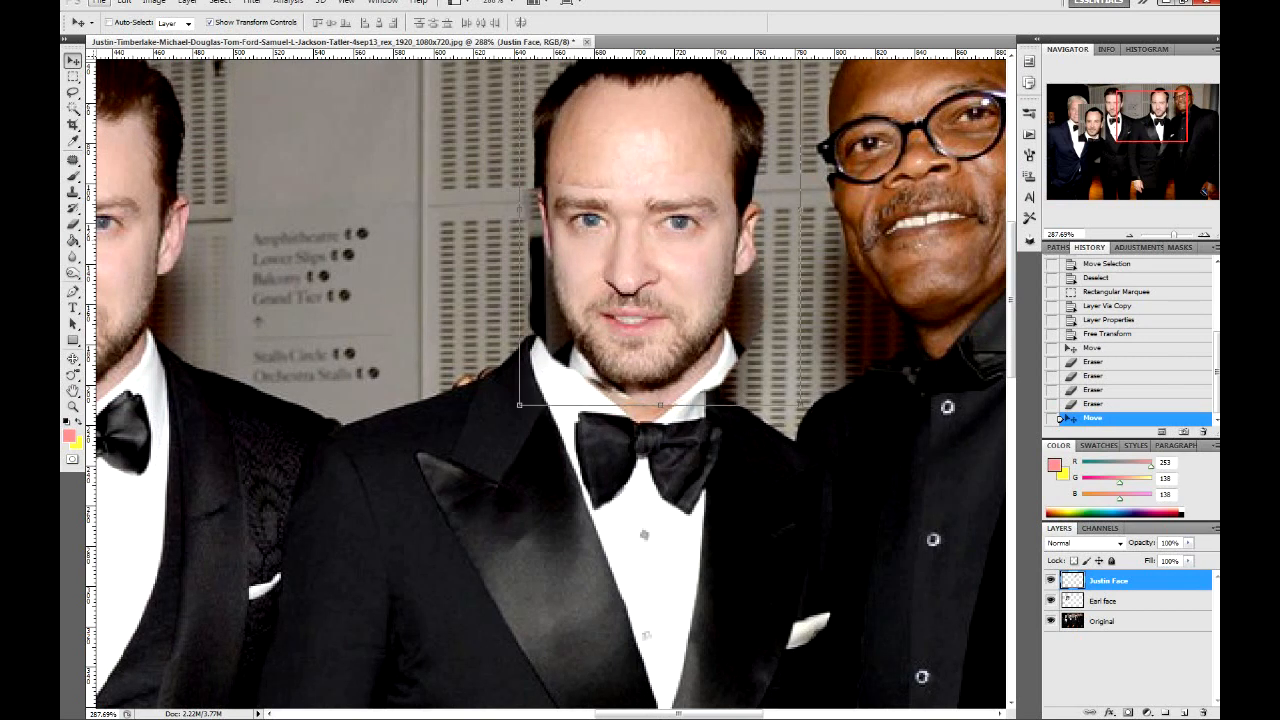
key(e)
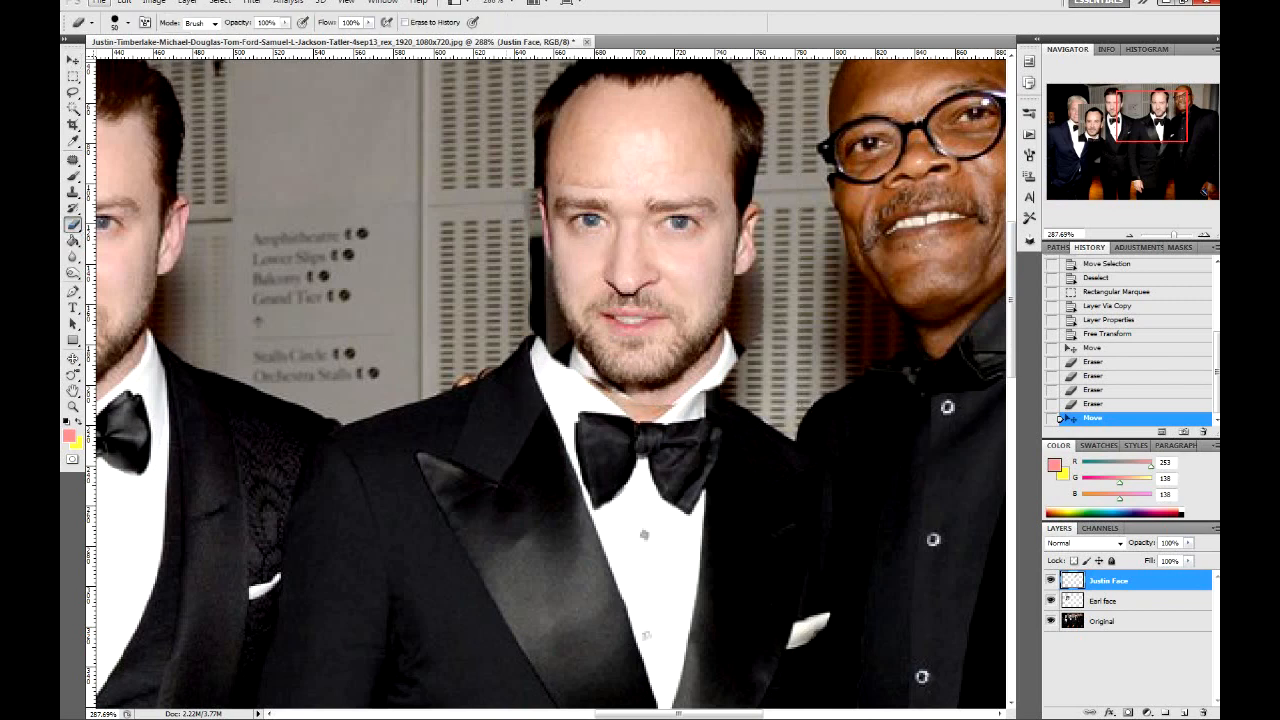
drag(532, 190, 538, 338)
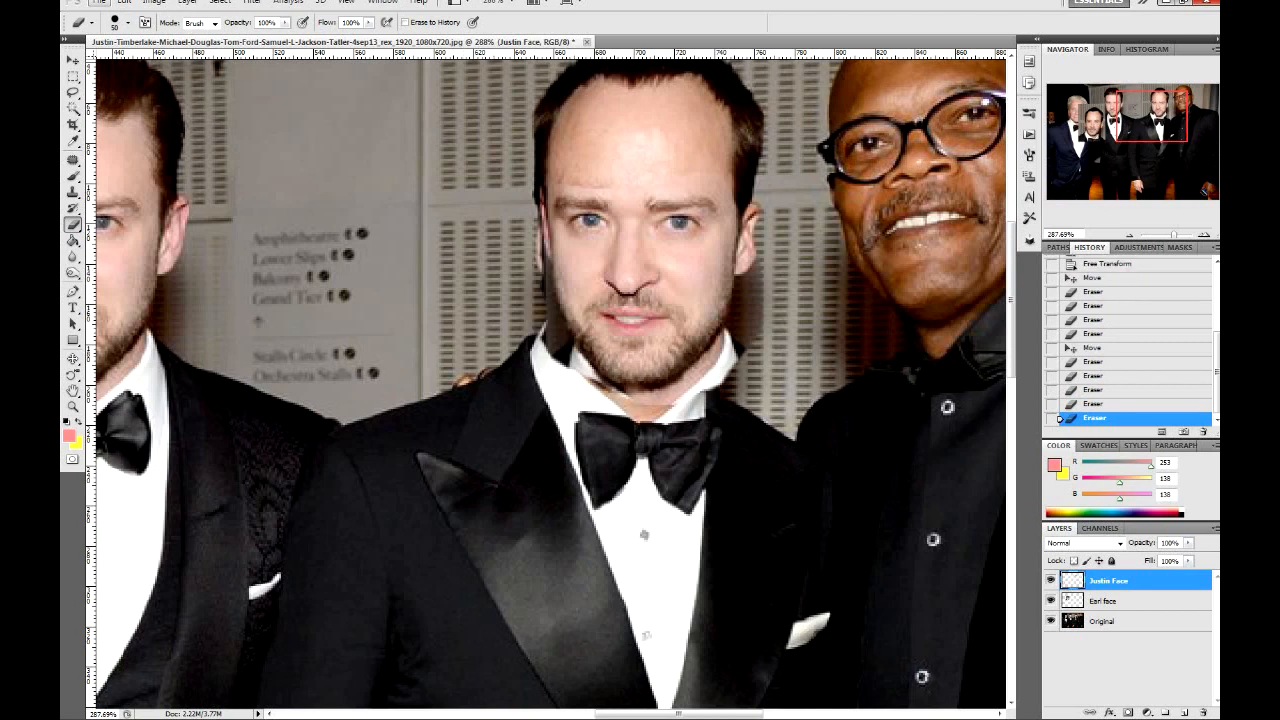
Set the Justin Face layer's opacity to 67% and shift it slightly up to align with the face beneath
click(1188, 542)
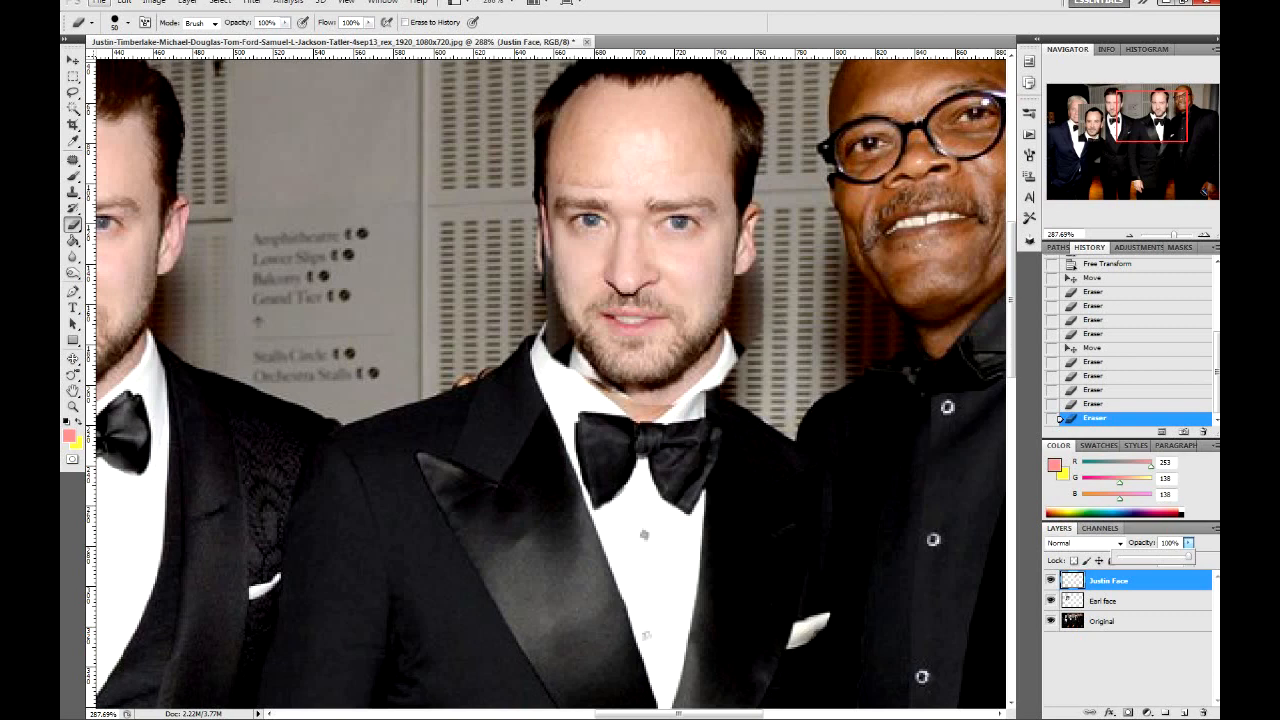
drag(1188, 557, 1164, 557)
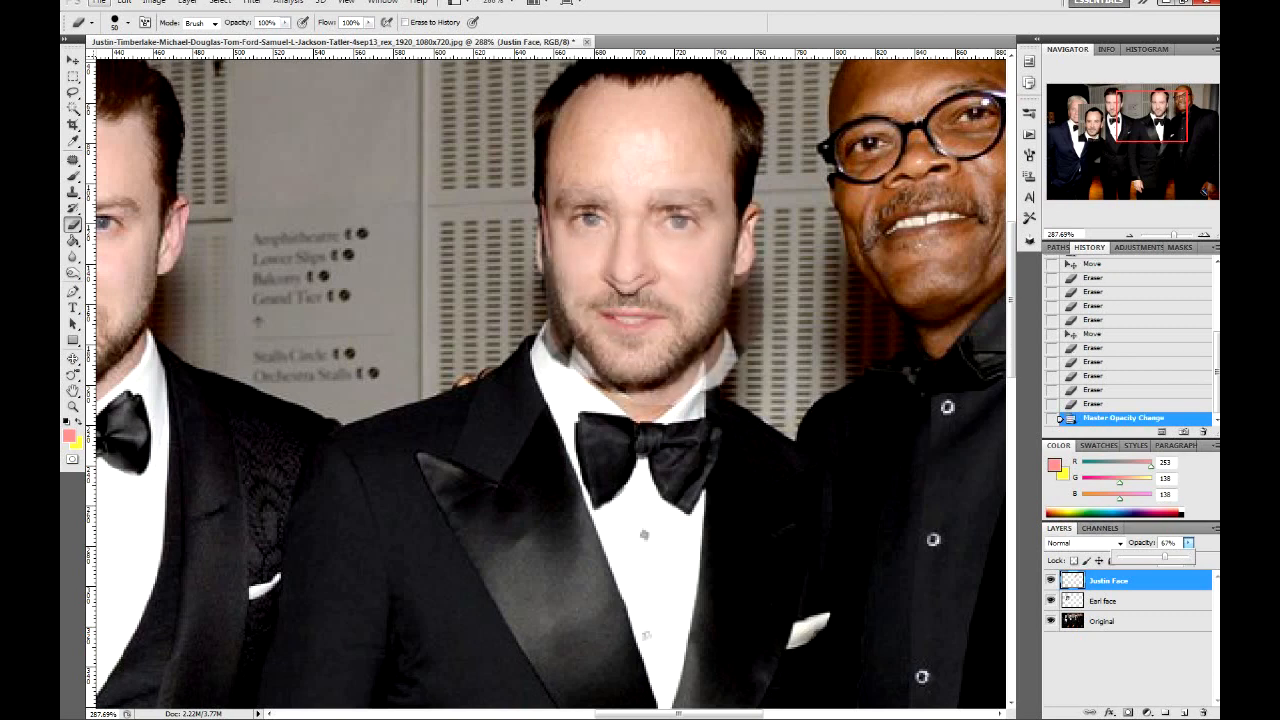
click(73, 77)
key(v)
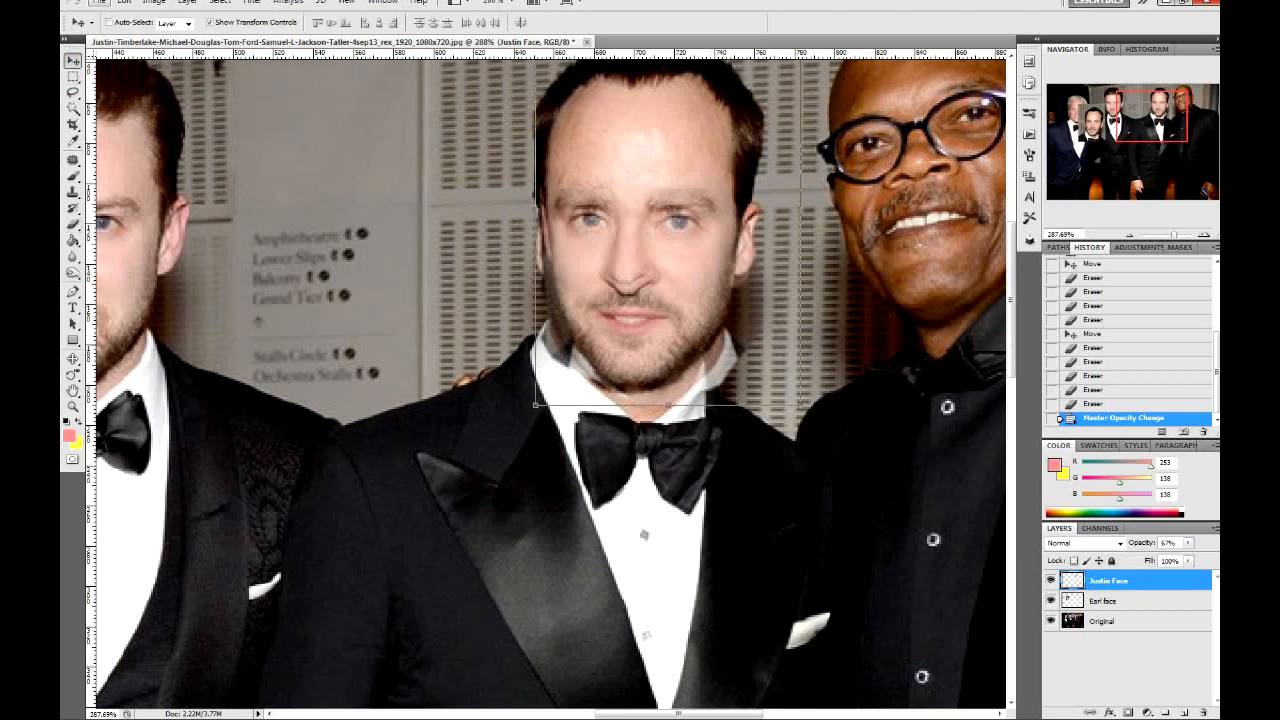
mouse_move(640, 270)
mouse_down()
mouse_move(628, 280)
mouse_move(612, 262)
mouse_move(637, 264)
mouse_up()
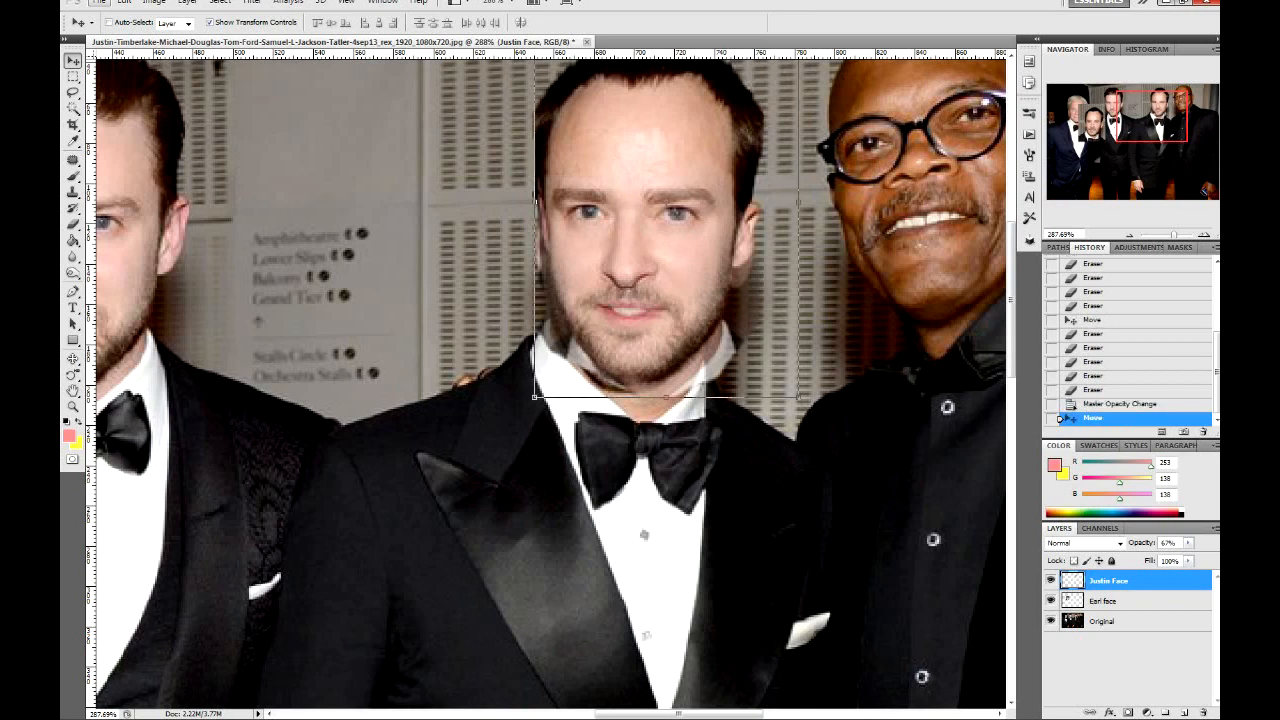
Restore the Justin Face layer's opacity to 100% and erase the leftover collar pieces along the right side of the jaw
click(1188, 542)
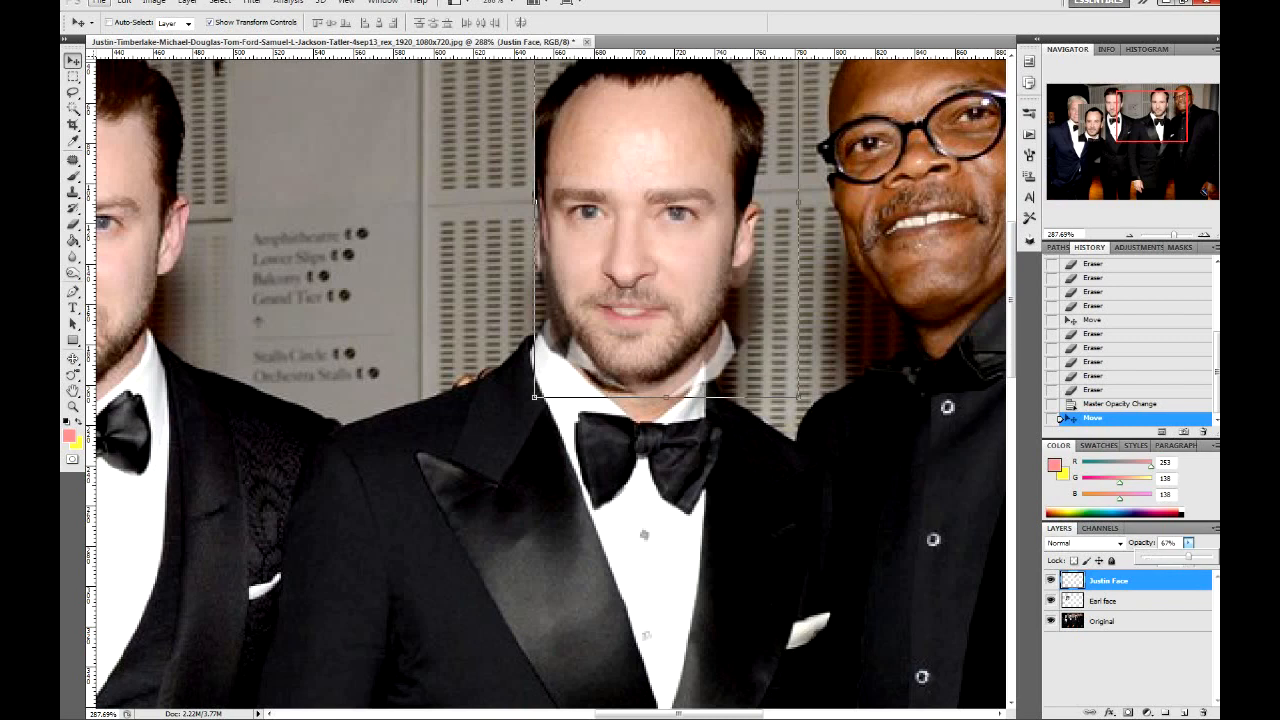
drag(1189, 556, 1212, 556)
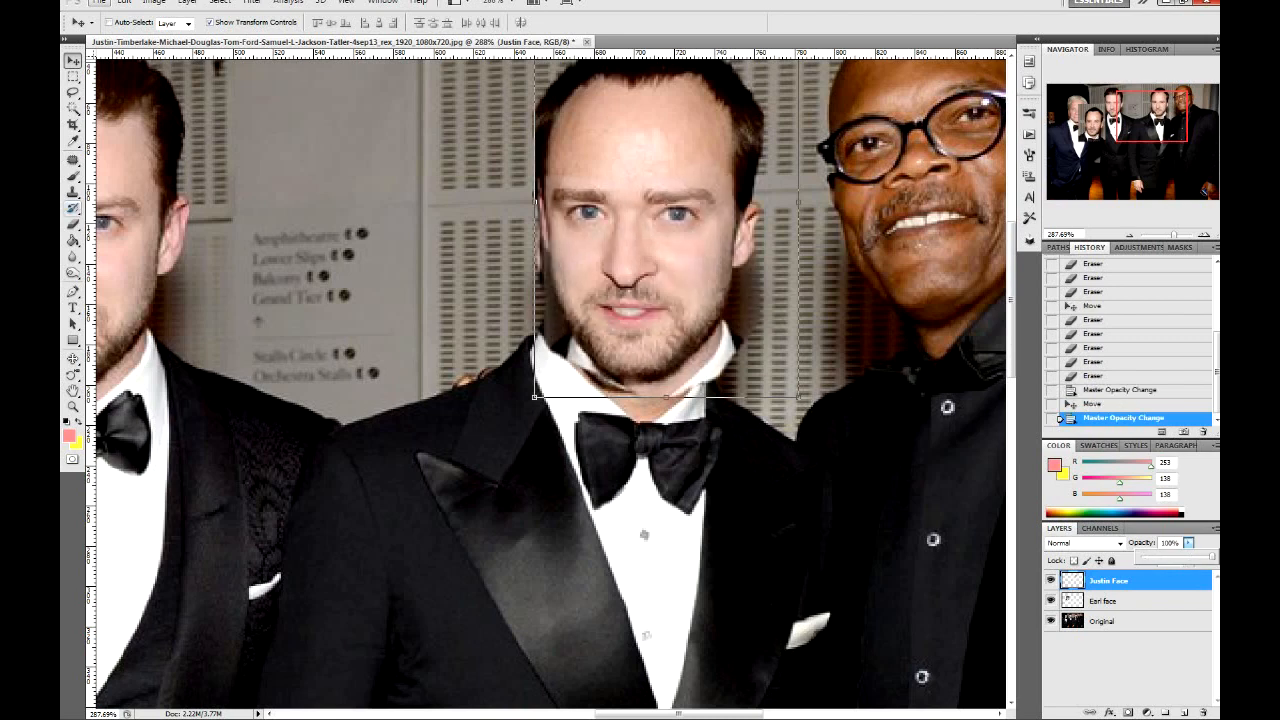
key(e)
click(785, 335)
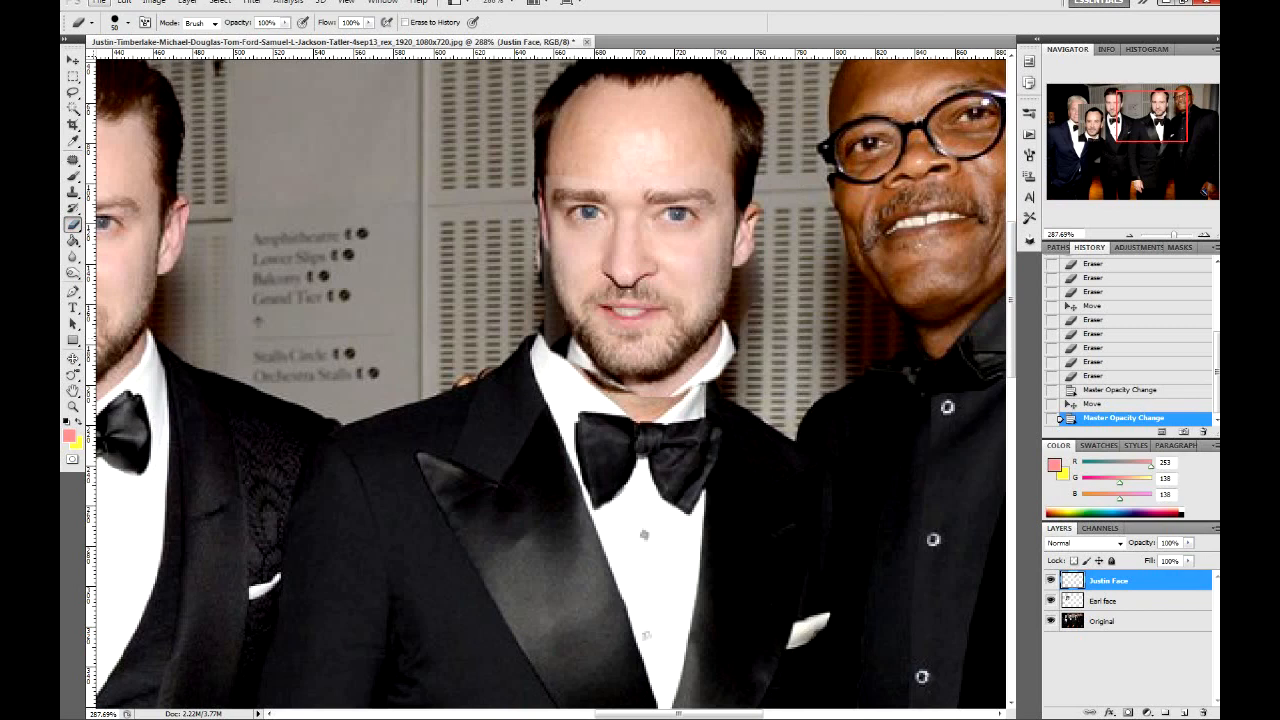
click(762, 355)
click(752, 368)
click(704, 364)
click(687, 374)
click(671, 382)
click(660, 386)
Erase the leftover neck and collar pixels below the chin and along the left side of the jaw on the Justin Face layer
click(646, 433)
click(636, 434)
click(625, 434)
click(613, 431)
click(601, 426)
click(622, 432)
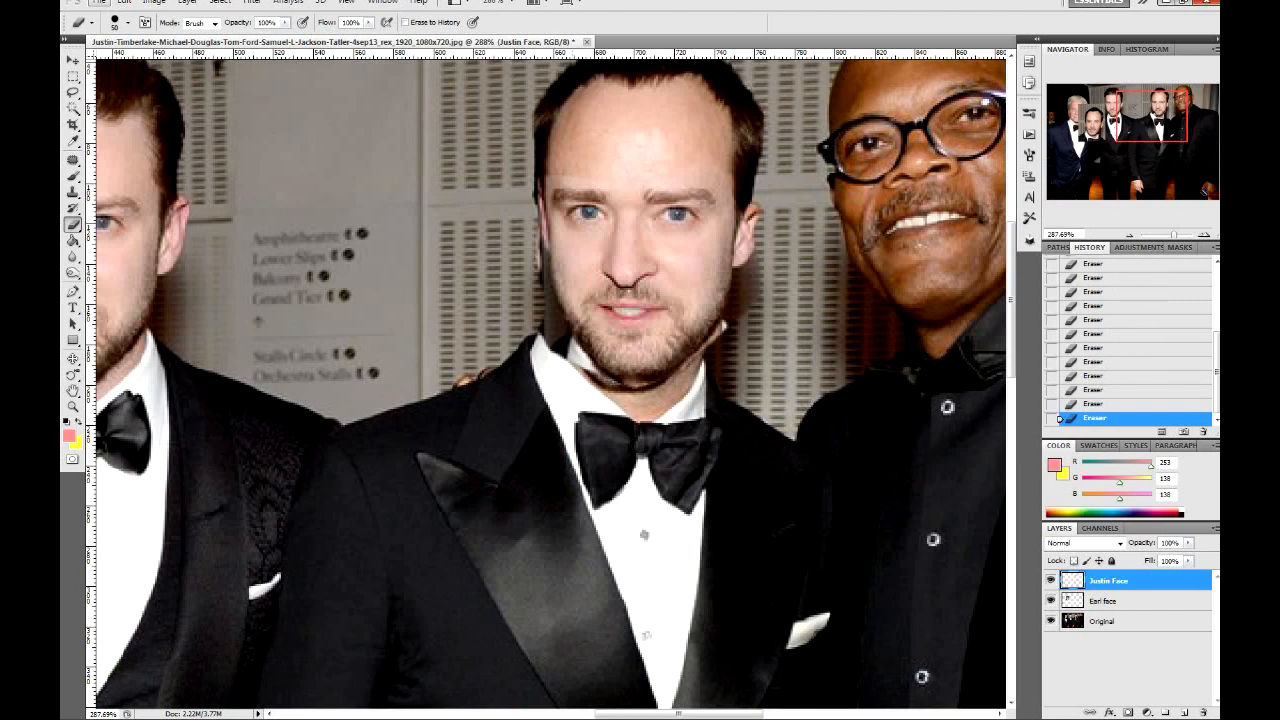
click(587, 417)
click(534, 394)
click(559, 402)
click(545, 385)
click(536, 373)
click(532, 365)
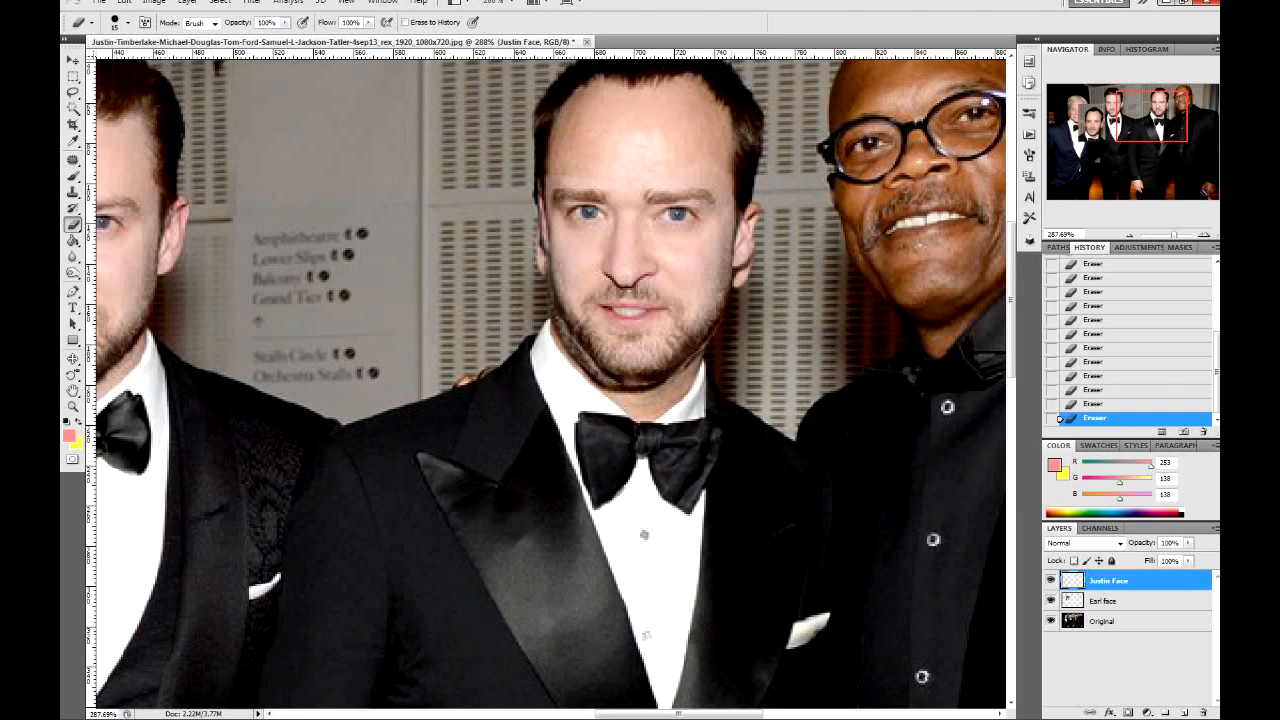
key(v)
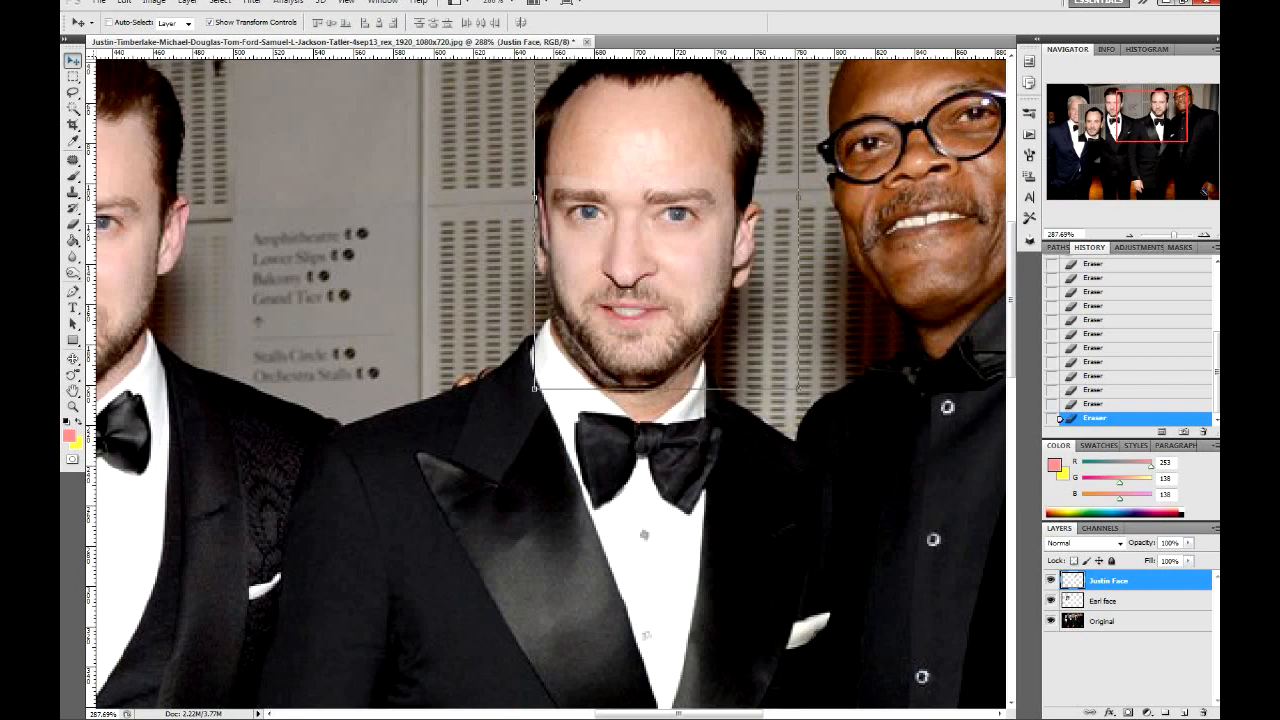
mouse_move(640, 250)
mouse_down()
mouse_move(618, 283)
mouse_move(632, 256)
mouse_up()
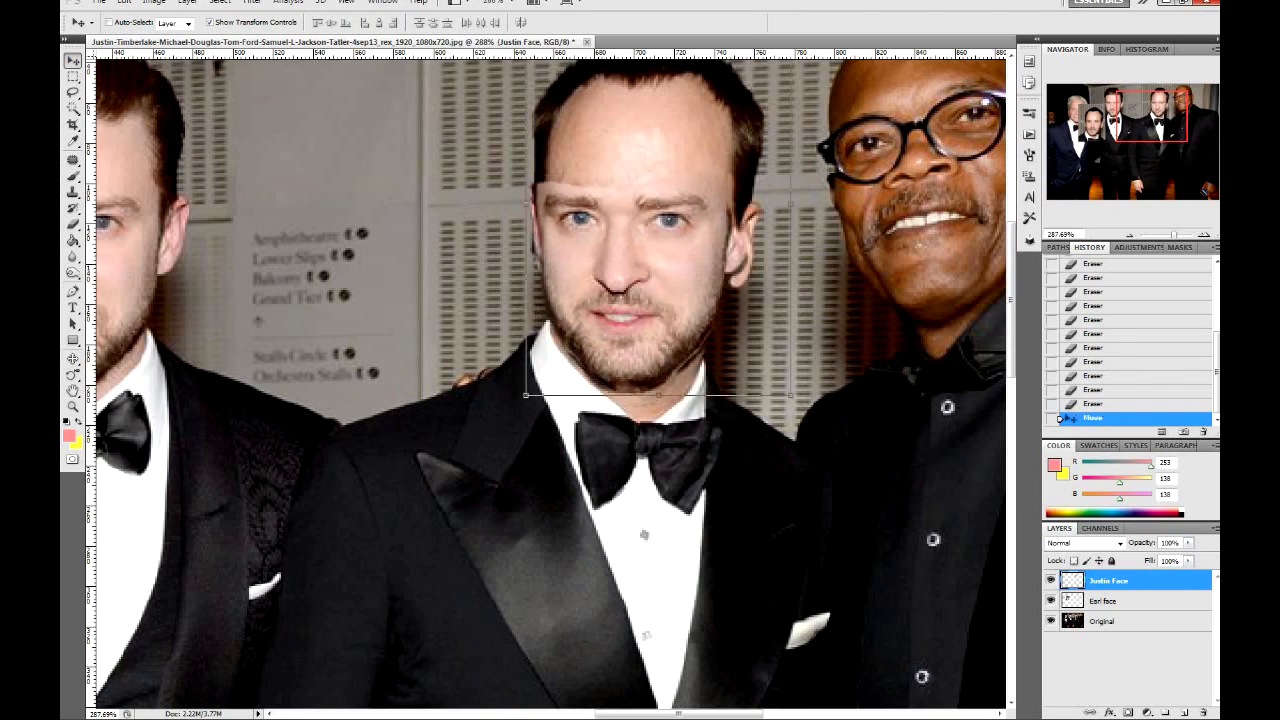
key(ctrl+z)
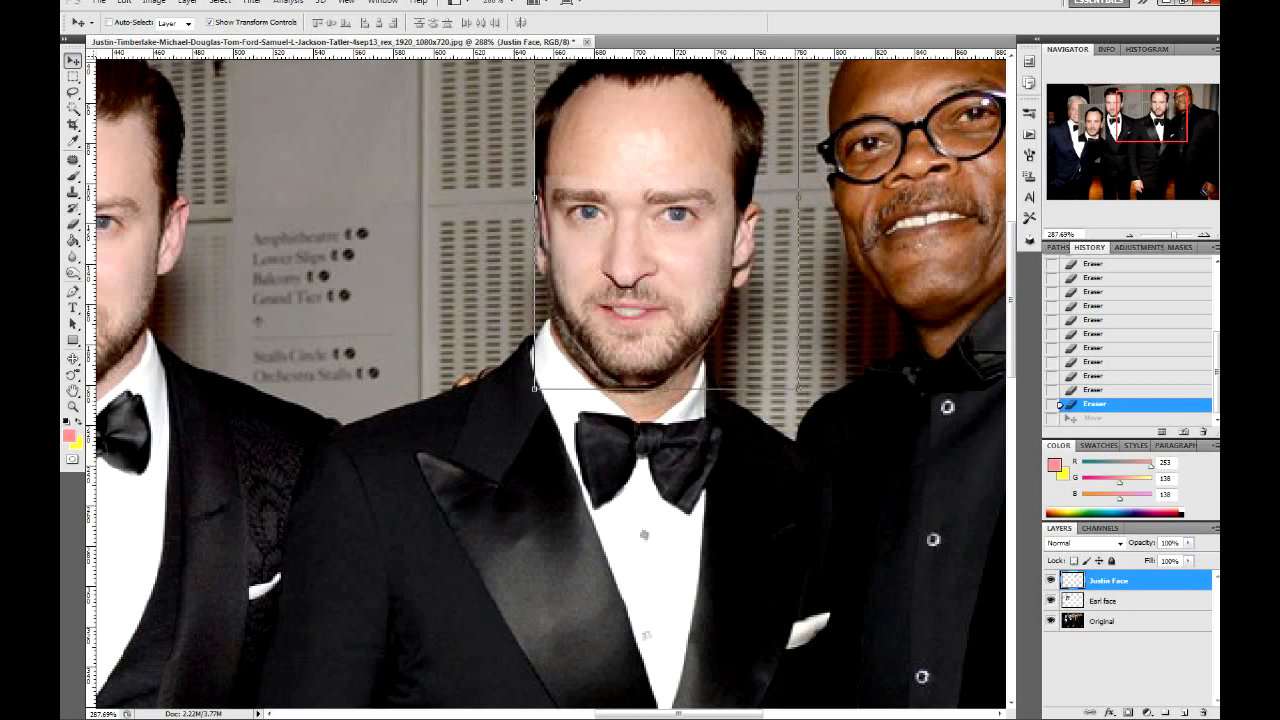
Scale the Justin Face layer to about 108% width and 101% height and fit it over the third man's face
key(ctrl+t)
mouse_move(533, 388)
mouse_down()
mouse_move(413, 562)
mouse_move(530, 395)
mouse_up()
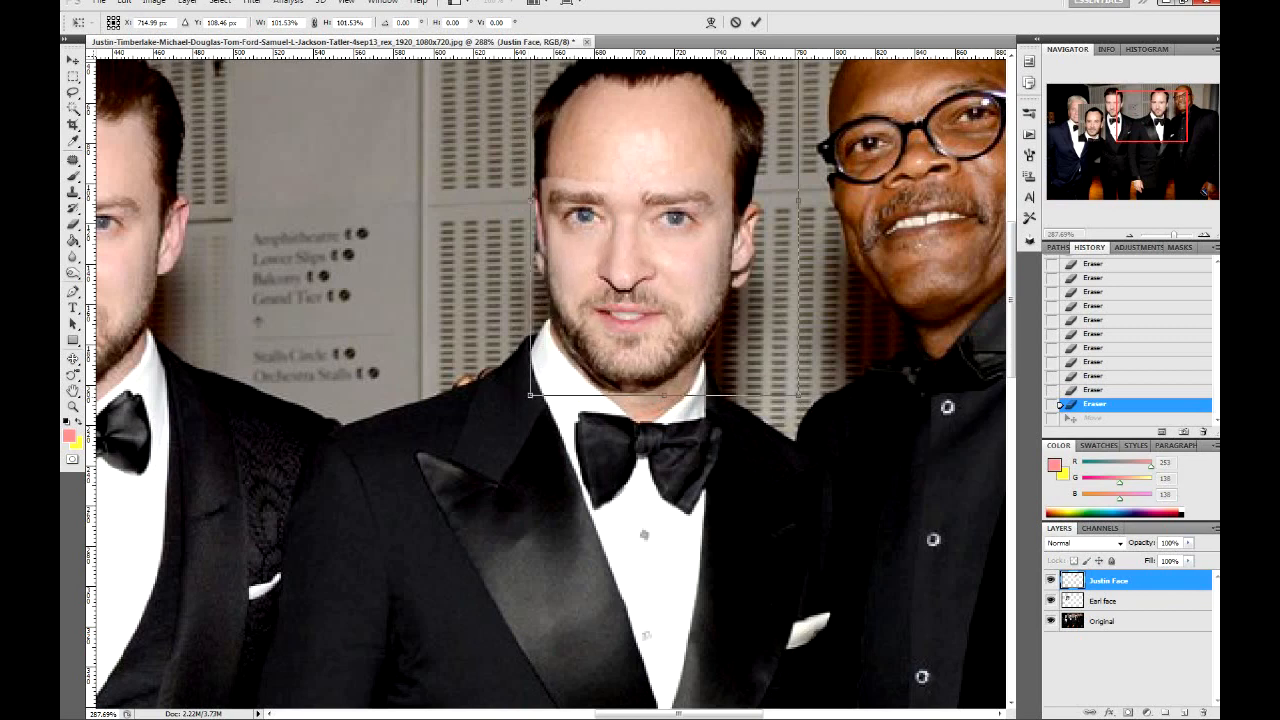
mouse_move(530, 395)
mouse_down()
mouse_move(420, 523)
mouse_move(307, 557)
mouse_move(397, 424)
mouse_move(445, 397)
mouse_move(521, 383)
mouse_up()
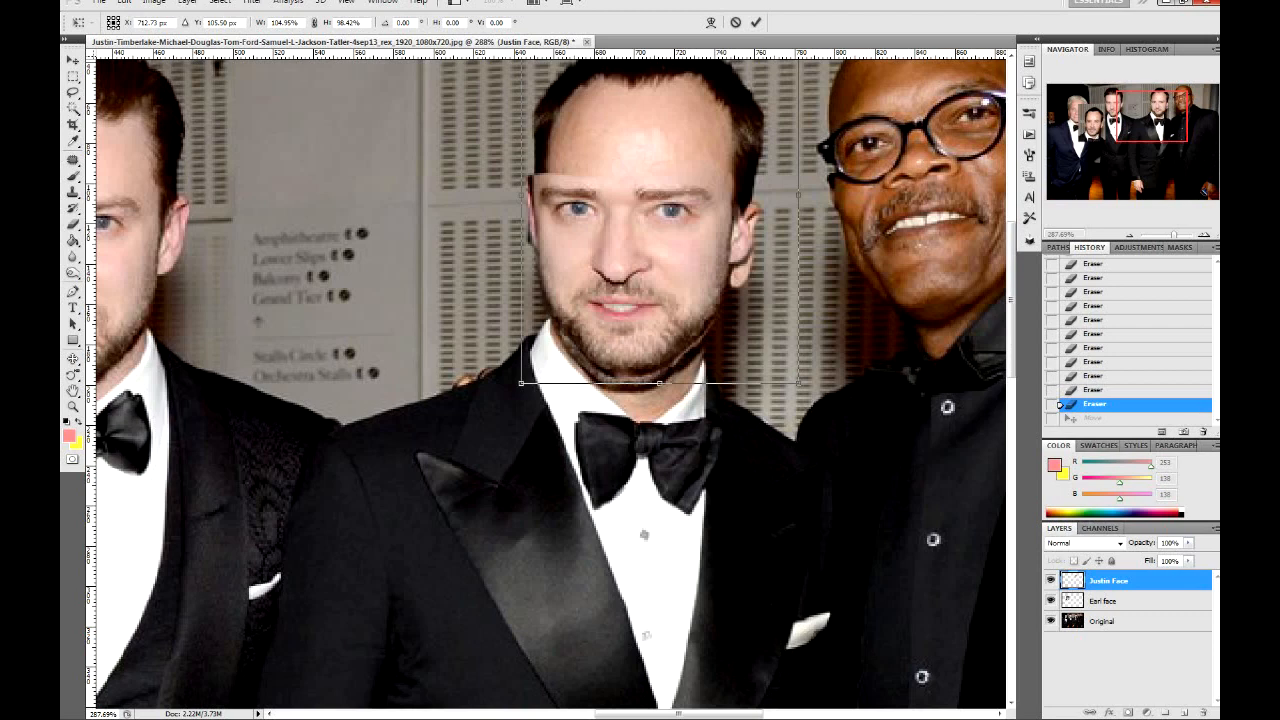
mouse_move(630, 270)
mouse_down()
mouse_move(521, 343)
mouse_move(573, 307)
mouse_move(718, 337)
mouse_move(633, 292)
mouse_move(638, 275)
mouse_up()
drag(530, 389, 518, 407)
drag(622, 298, 629, 295)
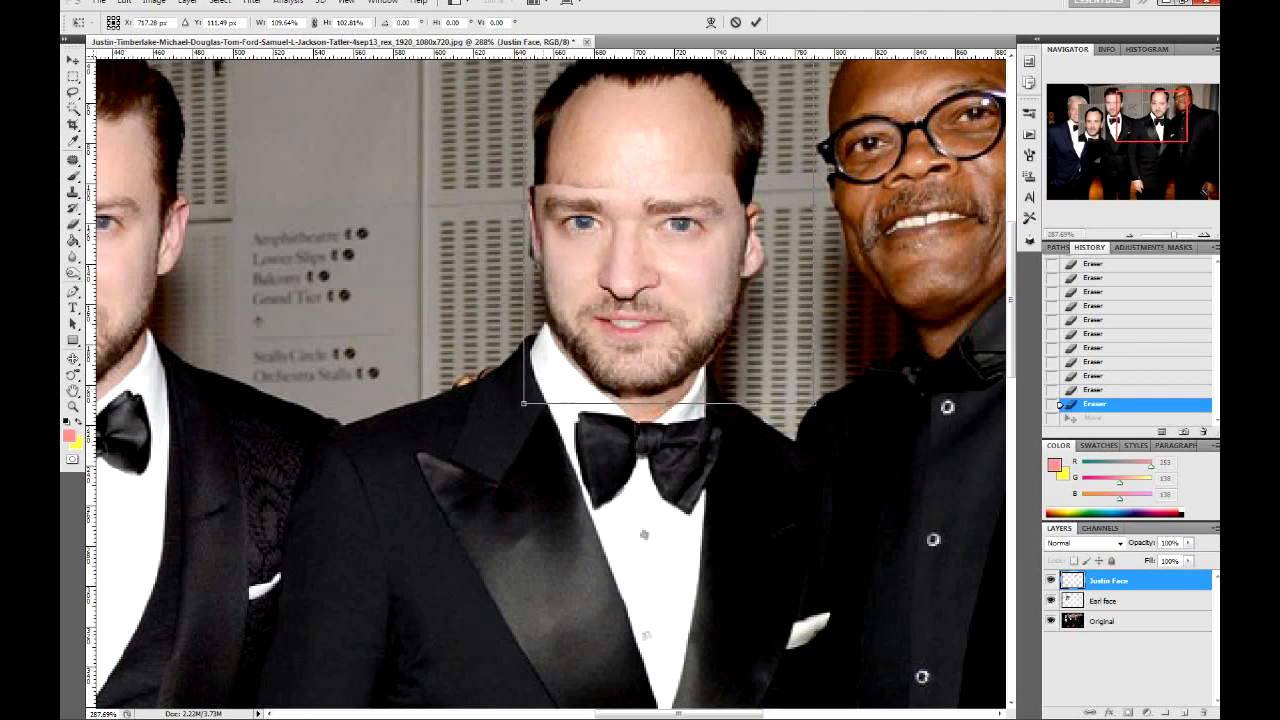
drag(522, 404, 527, 398)
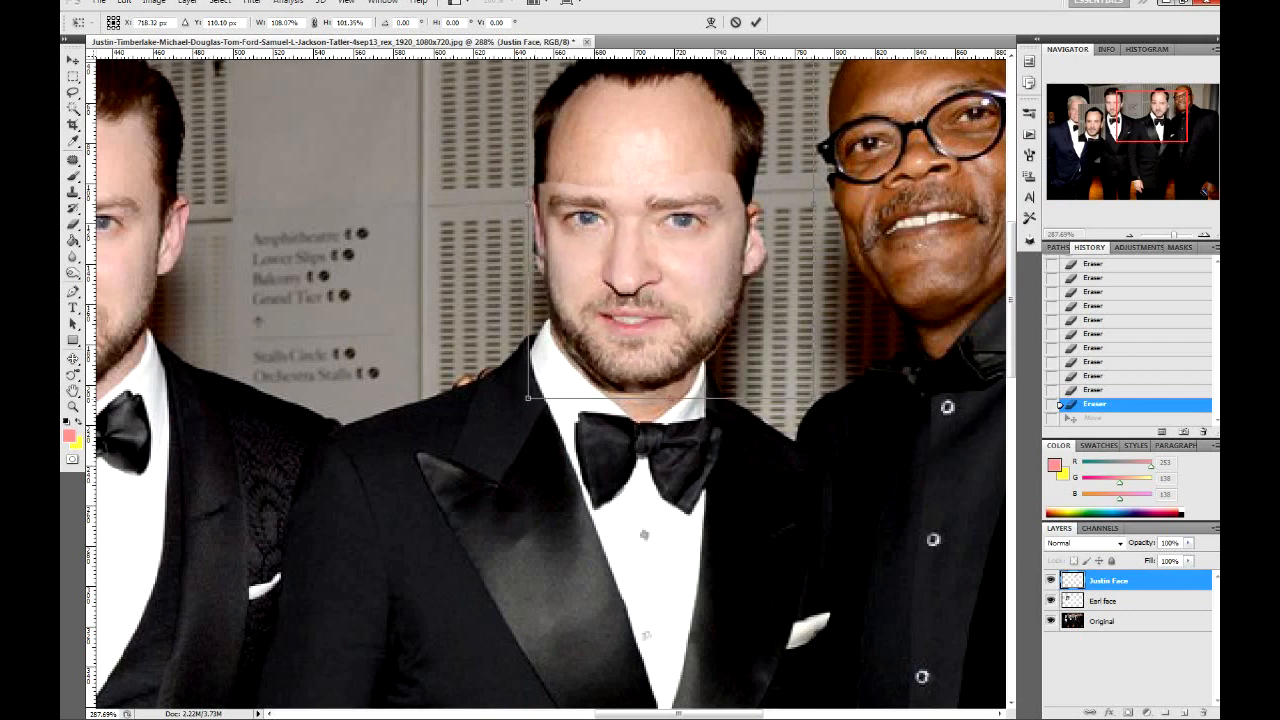
key(Return)
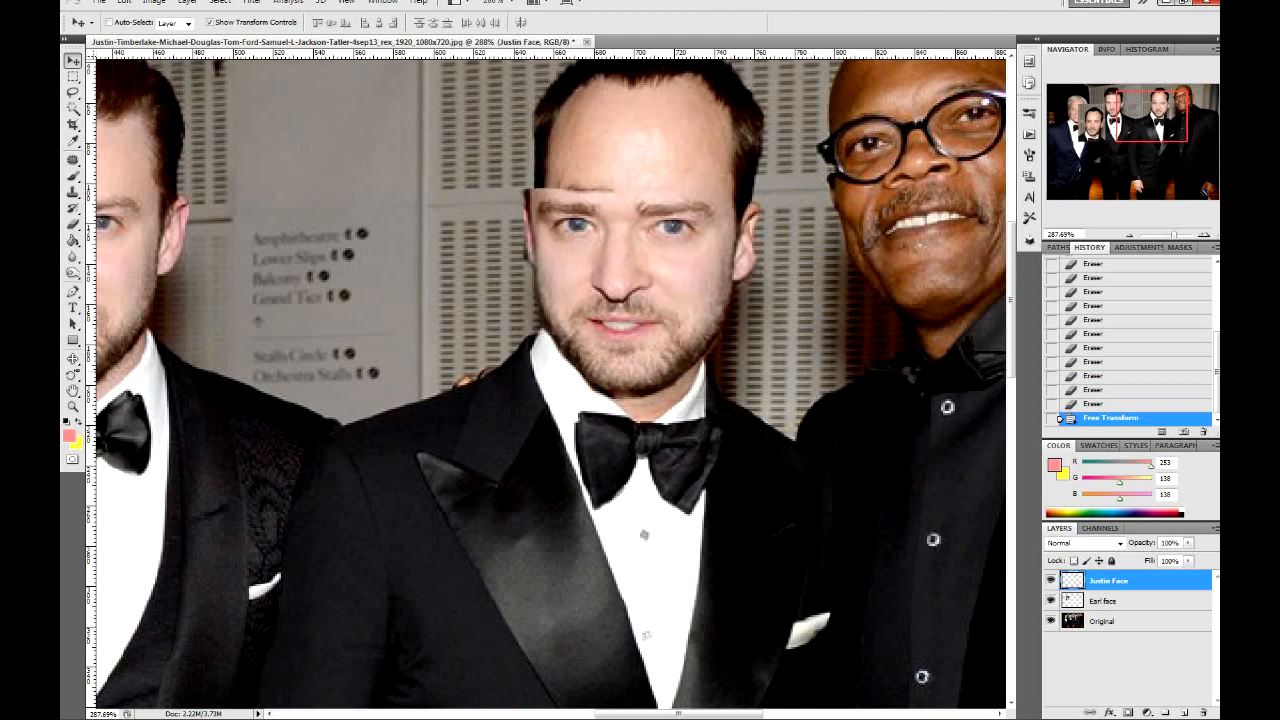
Rotate the Justin Face layer about 1.5° clockwise and reposition it over the third man's face
mouse_move(637, 292)
mouse_down()
mouse_move(500, 278)
mouse_move(633, 278)
mouse_up()
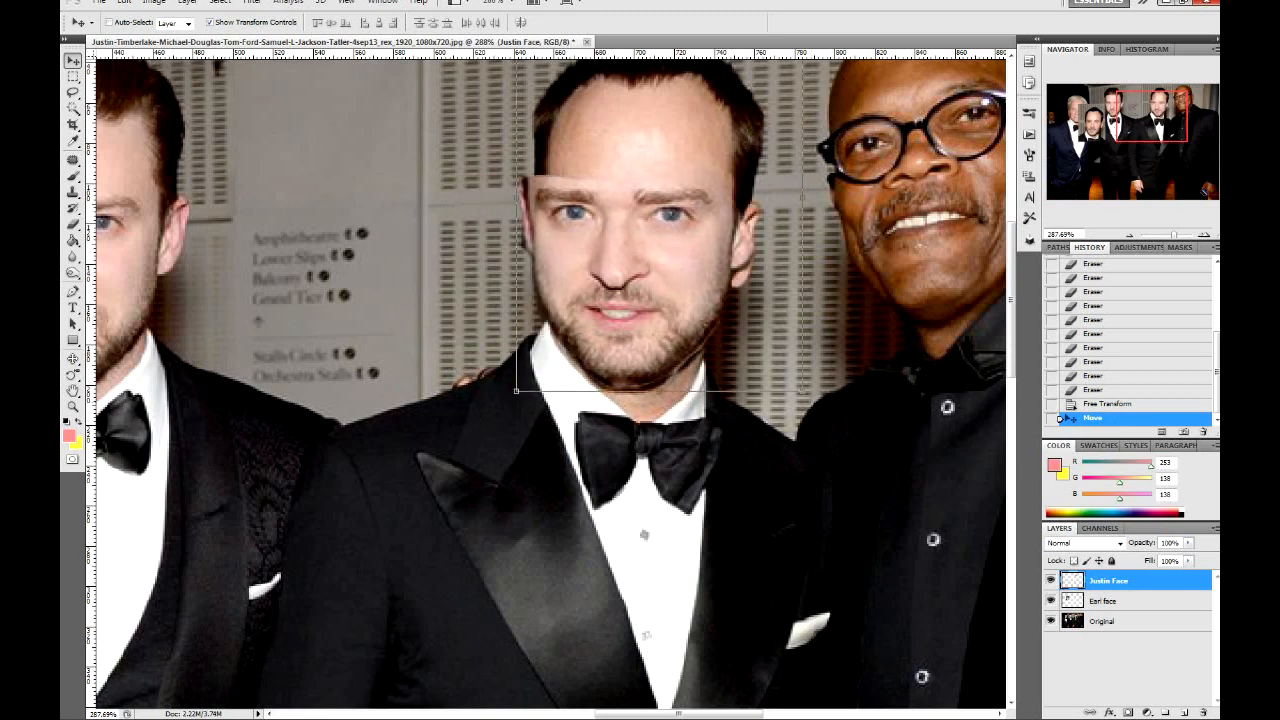
key(ctrl+t)
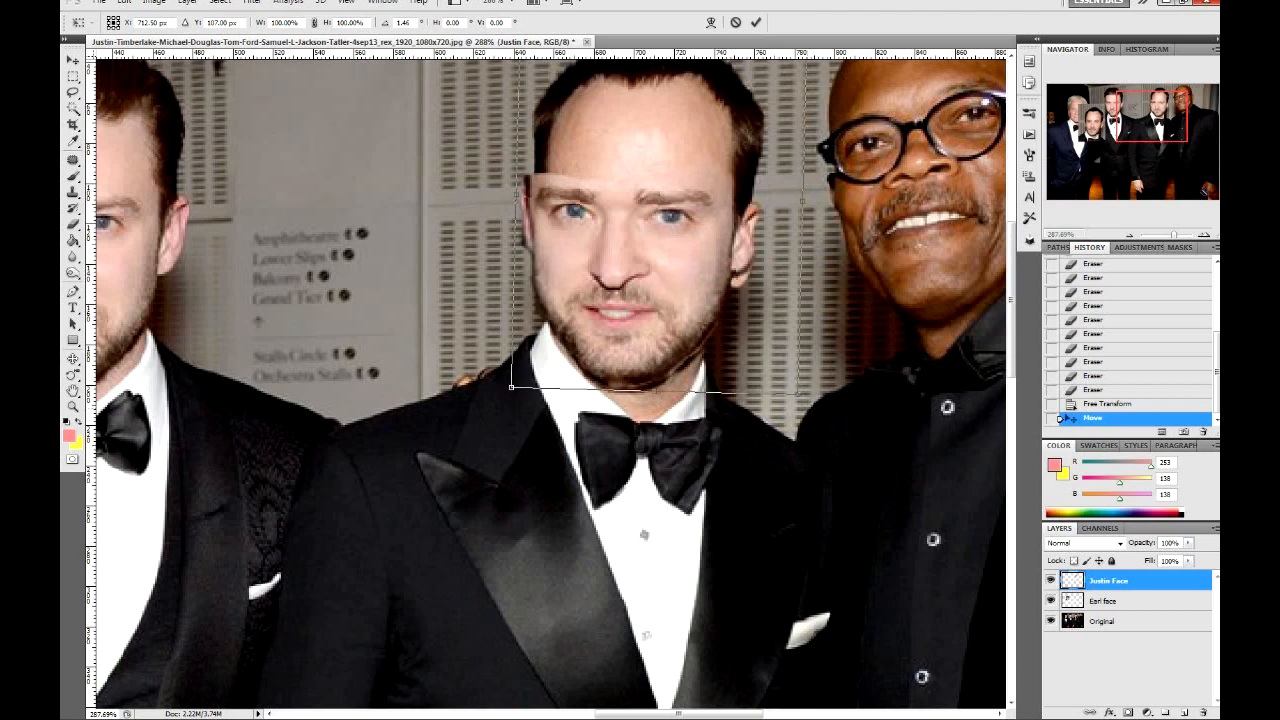
key(Return)
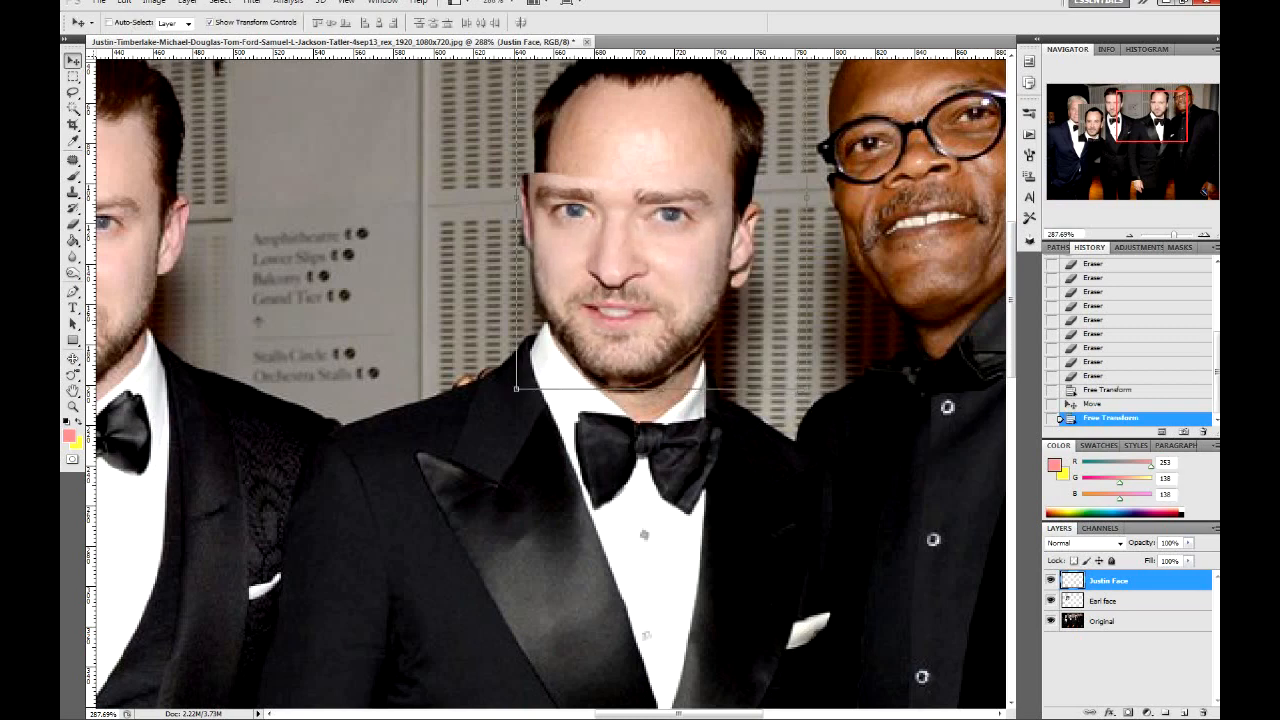
drag(632, 276, 637, 290)
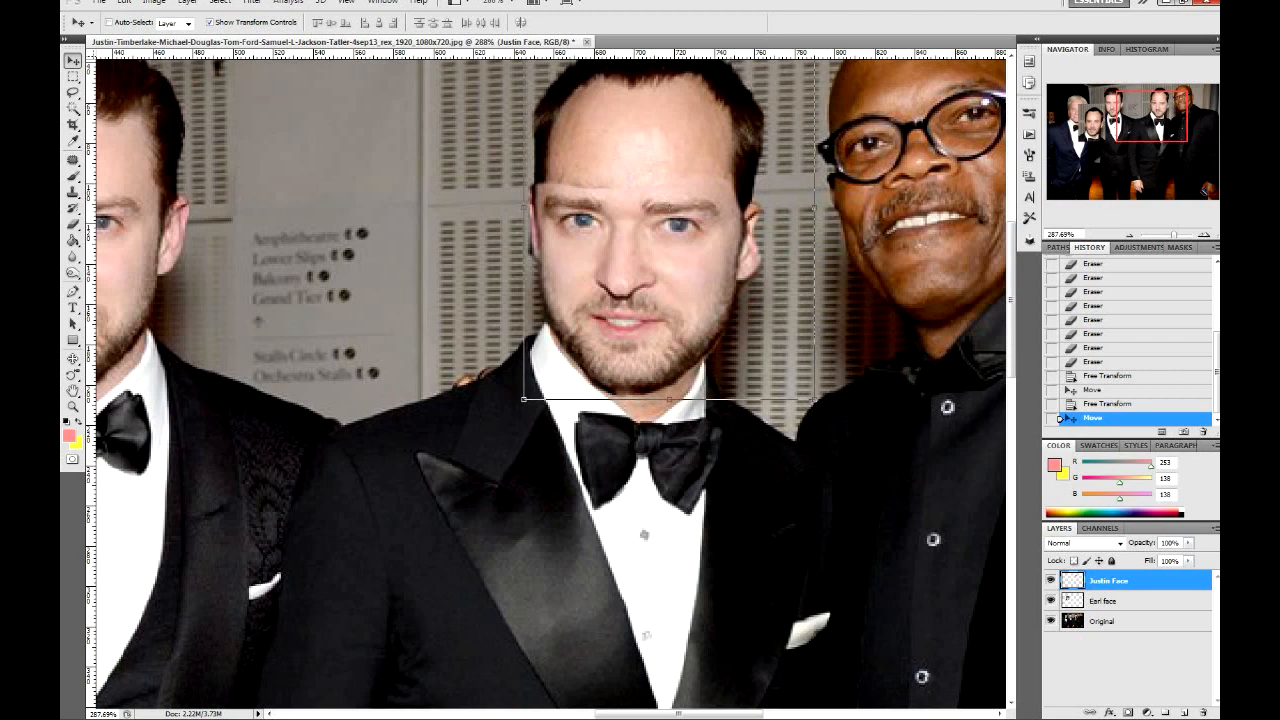
Erase stray pixels around the chin of the Justin Face layer and shift the layer slightly left
key(e)
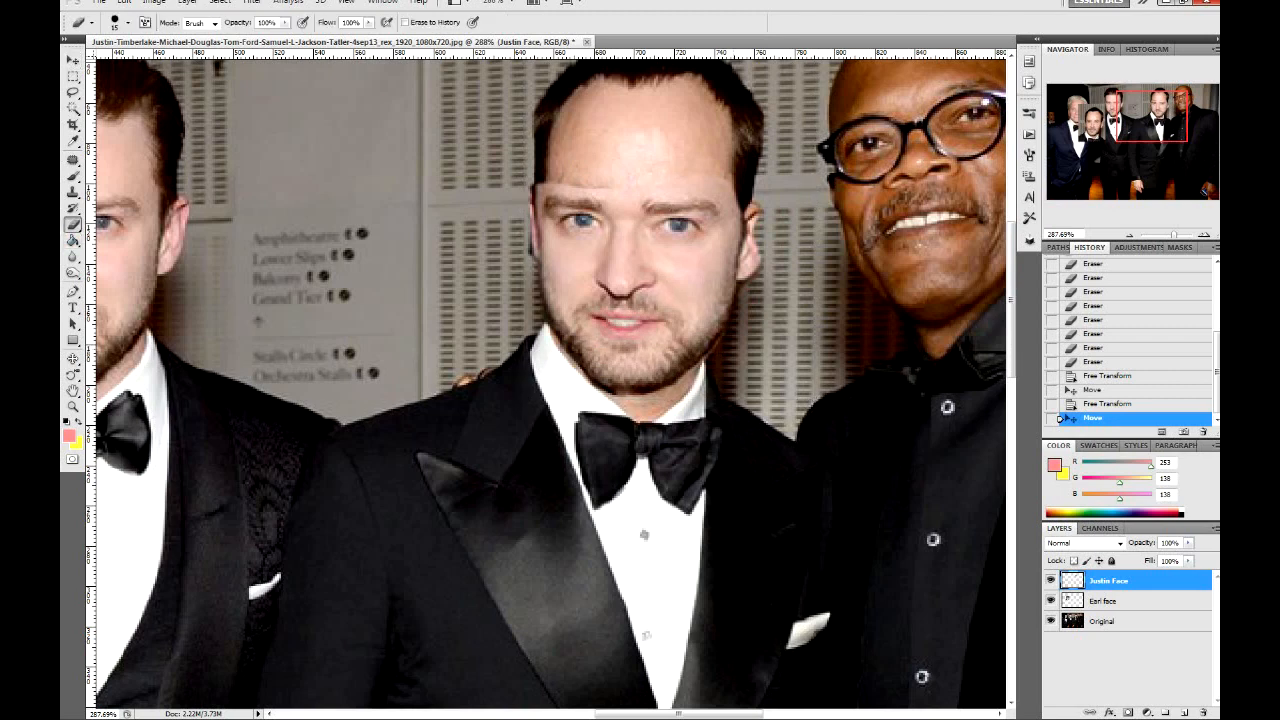
click(688, 368)
click(622, 396)
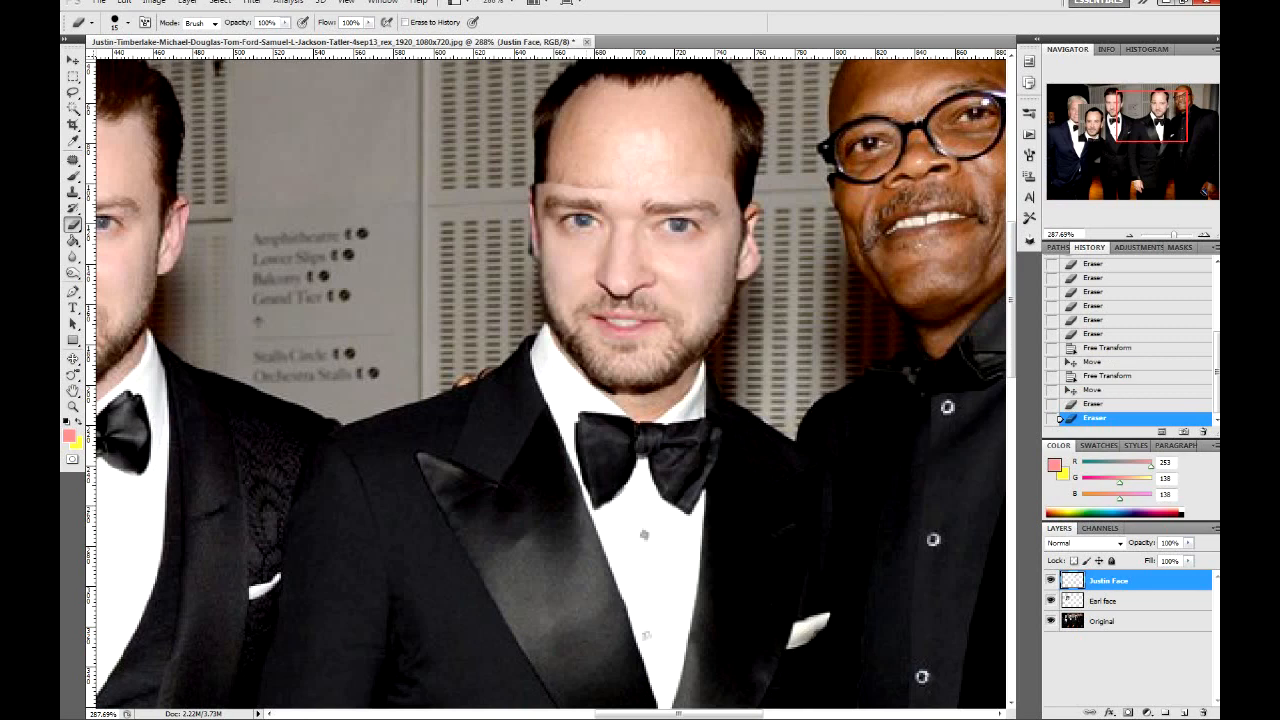
key(v)
mouse_move(640, 370)
mouse_down()
mouse_move(590, 330)
mouse_move(615, 313)
mouse_move(619, 371)
mouse_up()
Toggle the Original layer's visibility repeatedly to compare the isolated face cutout with the blended photo
click(1050, 620)
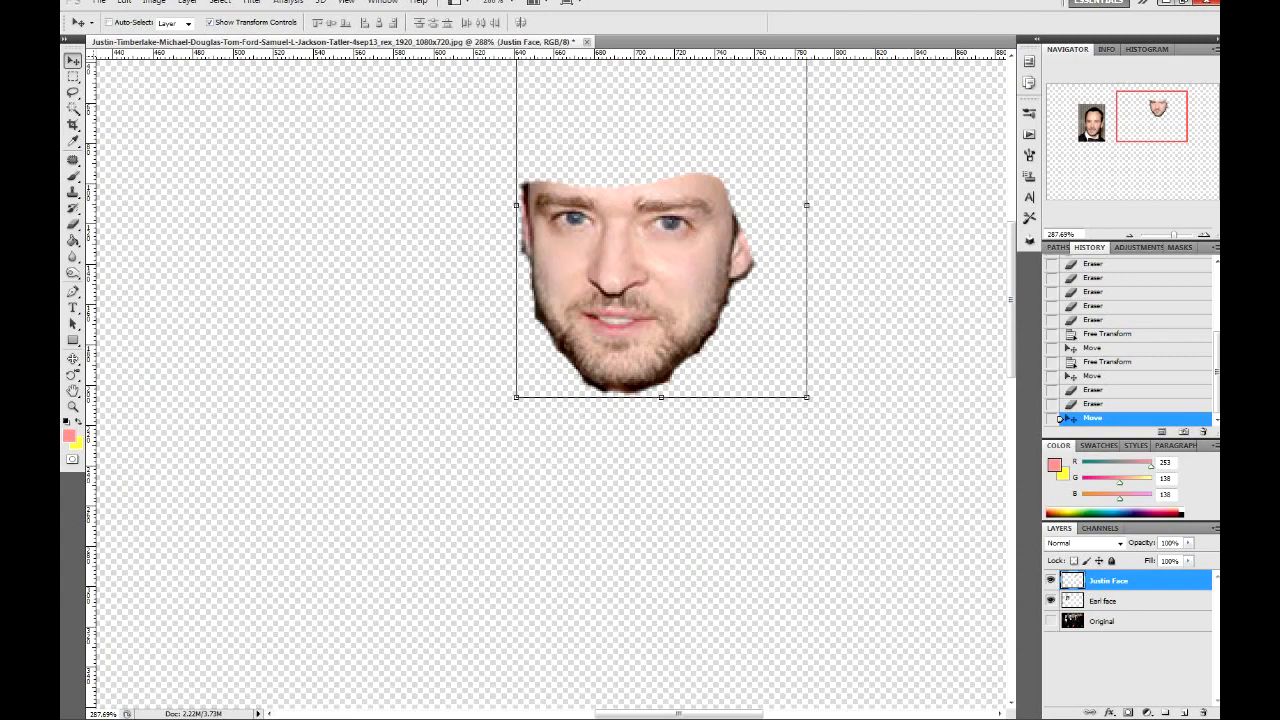
click(1050, 620)
click(1050, 620)
click(1050, 620)
click(1050, 620)
click(1050, 620)
click(1050, 620)
click(1050, 620)
click(1050, 620)
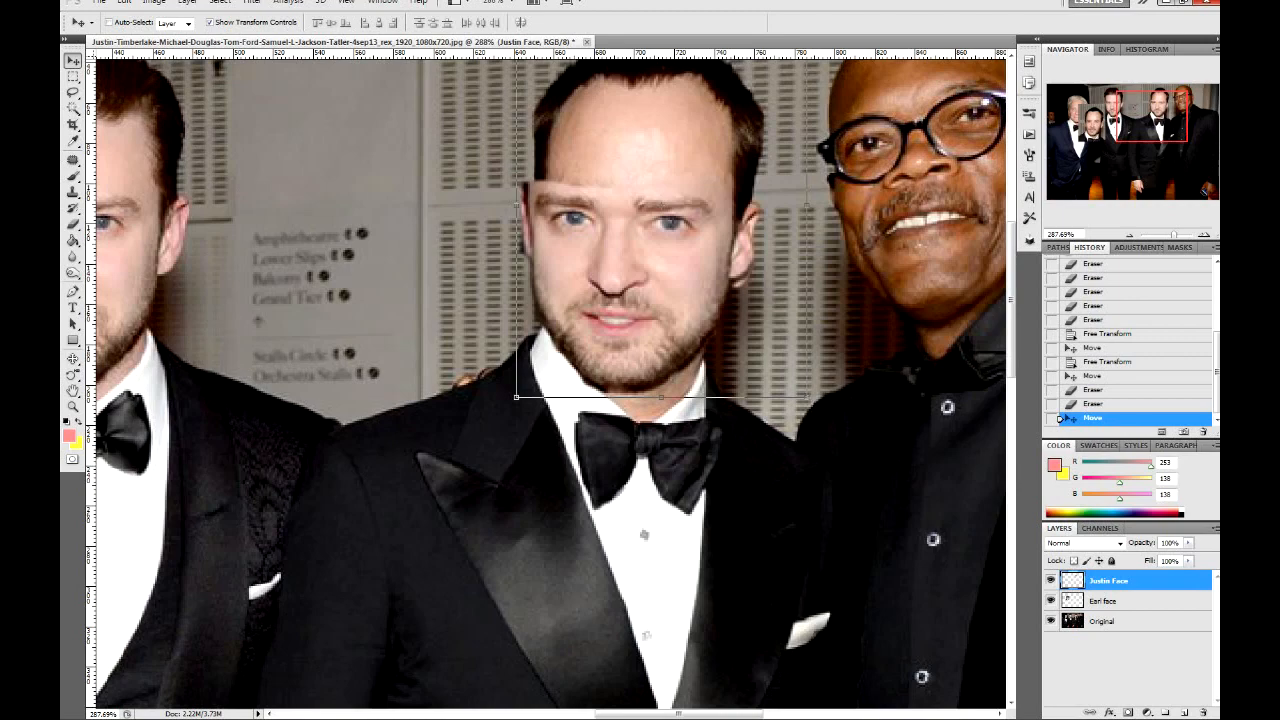
Hide the Original layer, erase the rough dark fringes along the cutout's jaw, chin and ear, and show the Original layer again
click(1050, 620)
key(b)
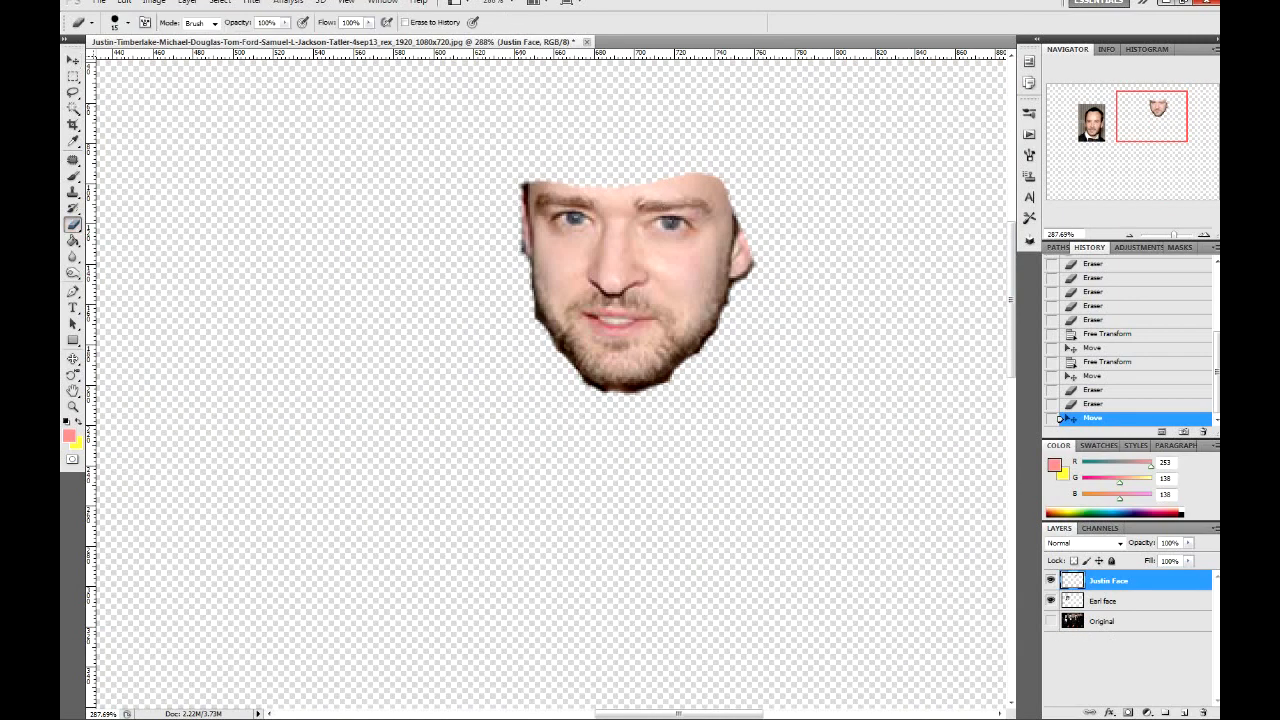
drag(537, 305, 541, 340)
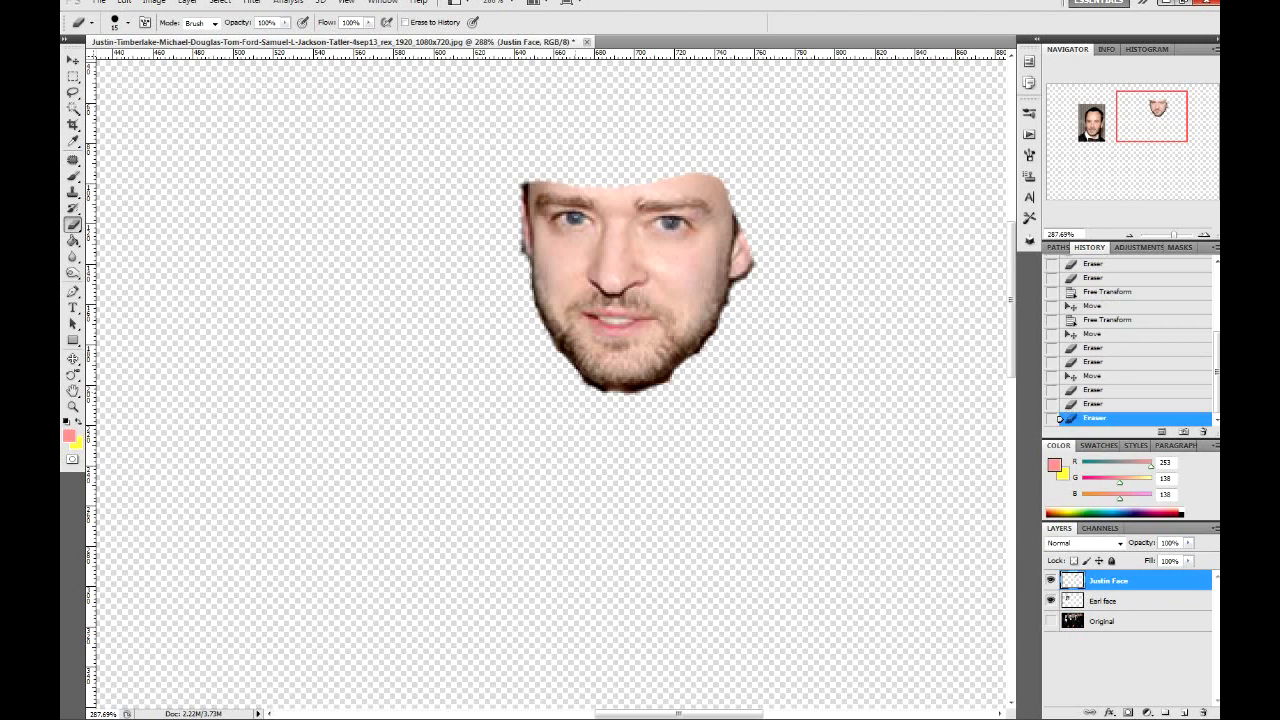
drag(566, 389, 576, 397)
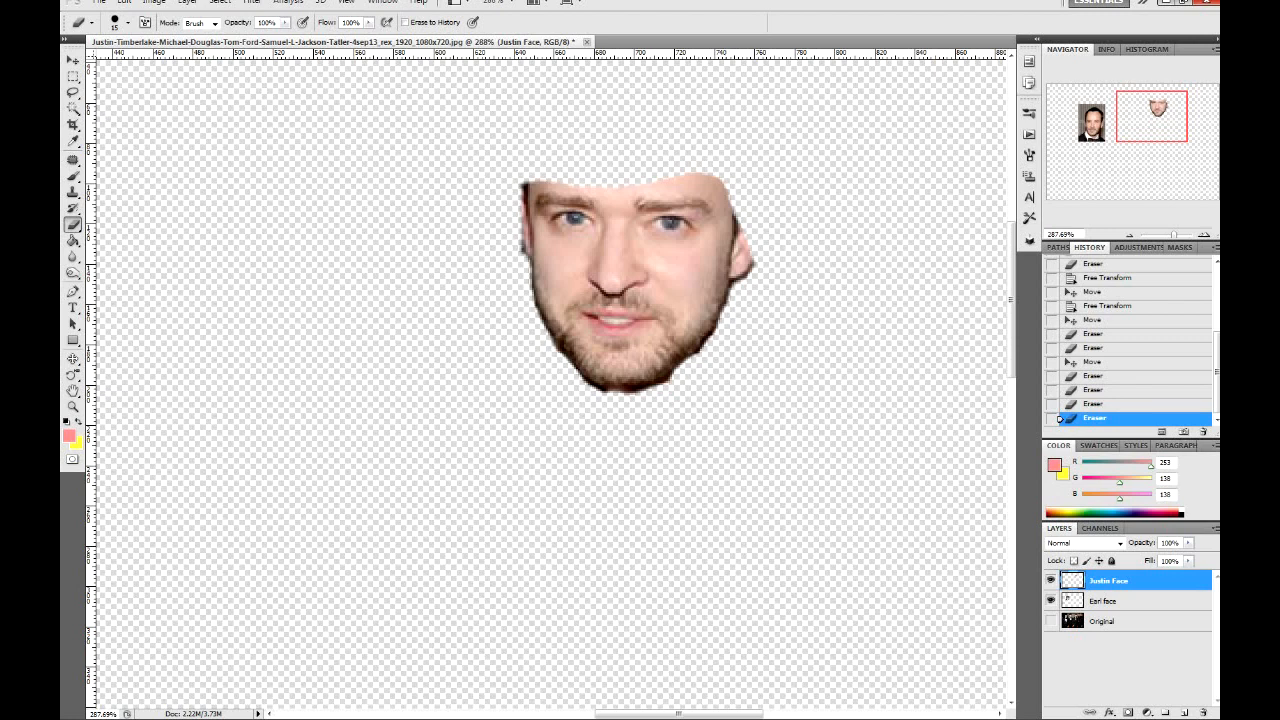
drag(663, 381, 669, 383)
drag(752, 258, 750, 268)
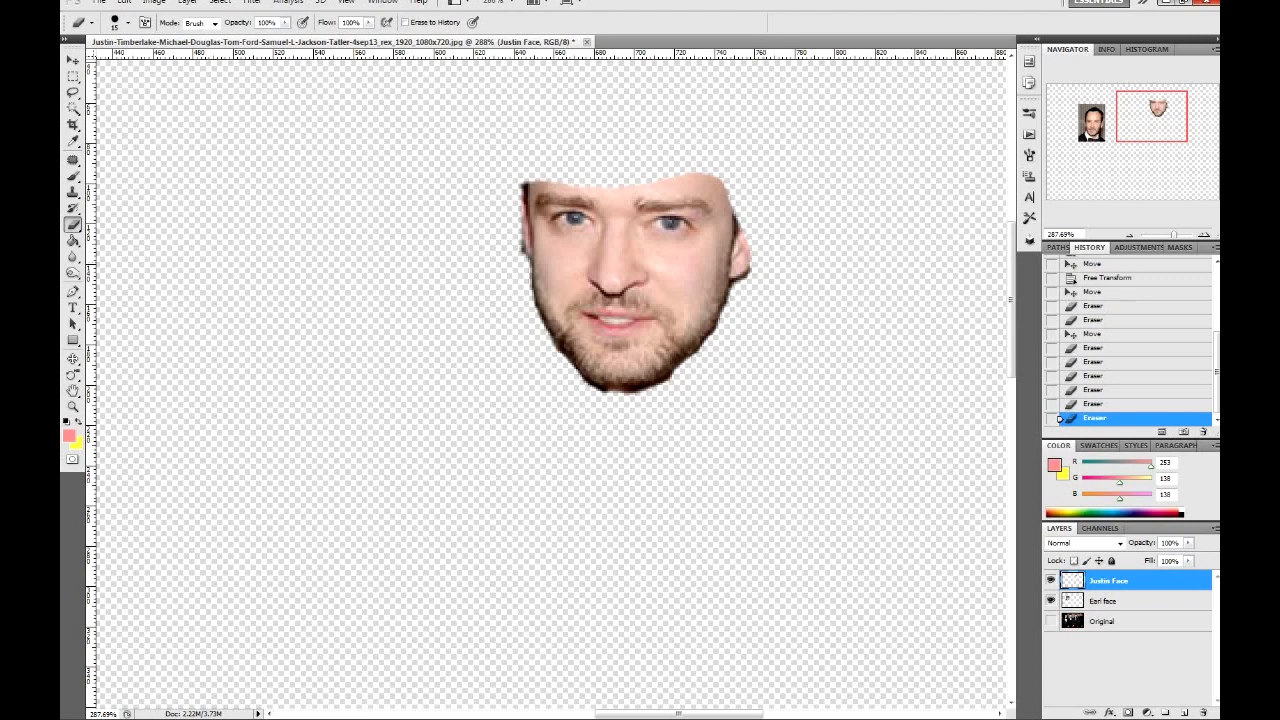
key(a)
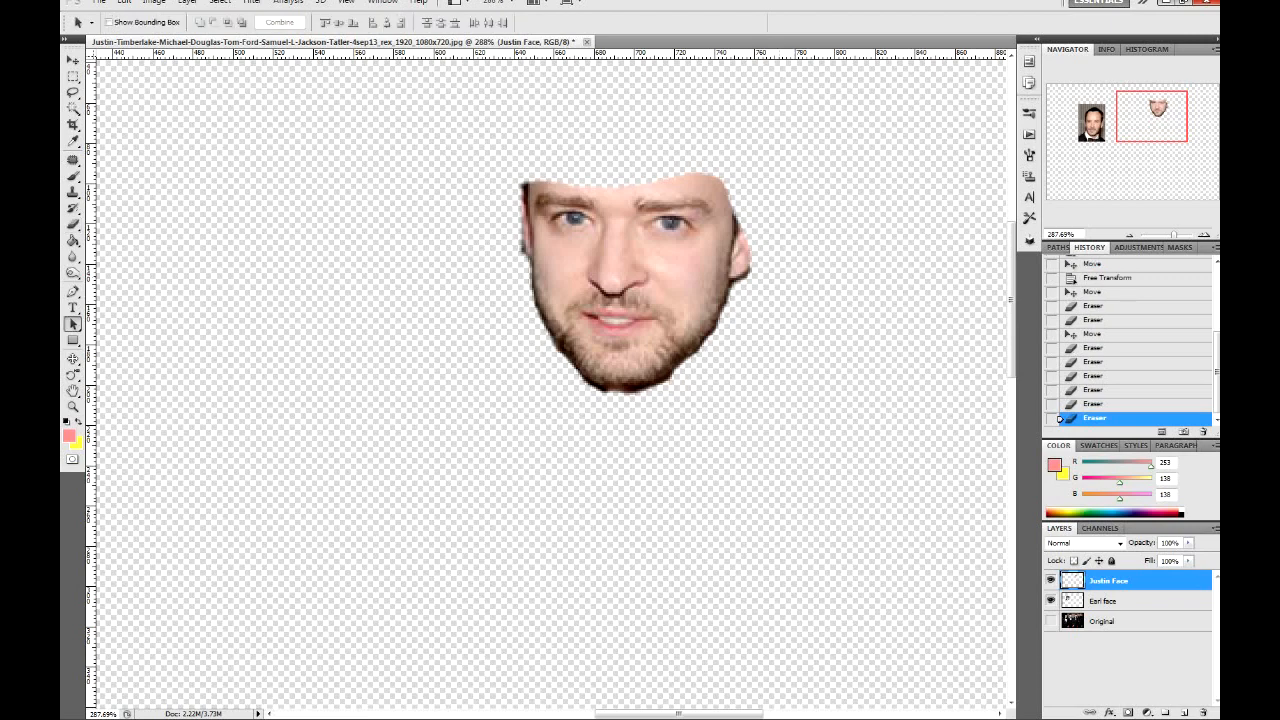
click(1051, 621)
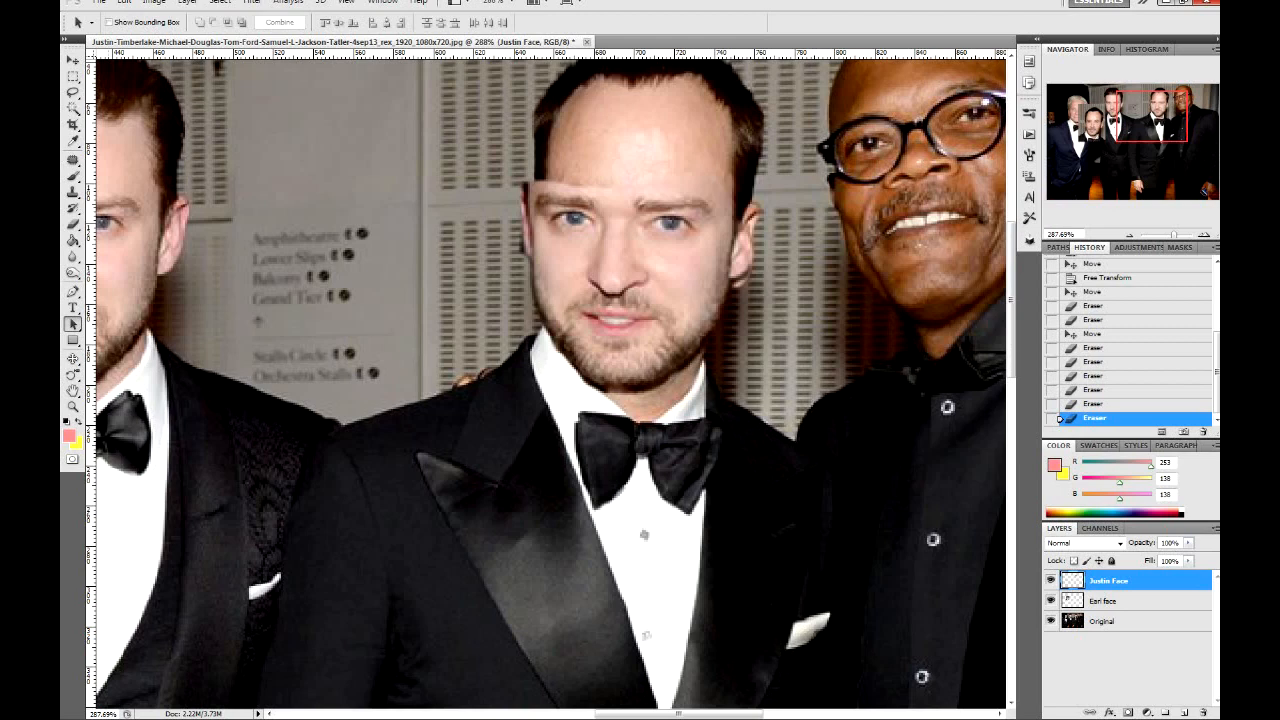
Scale the Justin Face layer to about 98.6%, rotate it about 1.75° clockwise and realign it over the third man's face
key(v)
mouse_move(640, 270)
mouse_down()
mouse_move(656, 262)
mouse_move(645, 274)
mouse_up()
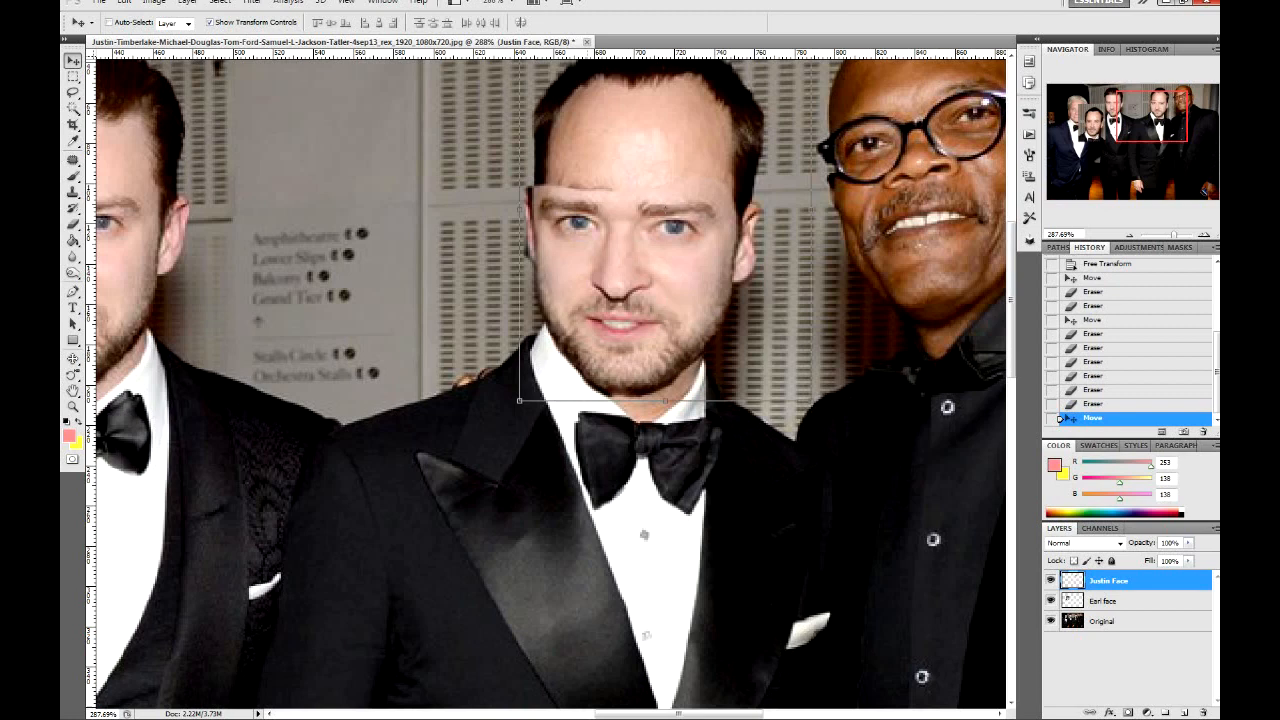
drag(519, 401, 522, 398)
drag(640, 290, 638, 296)
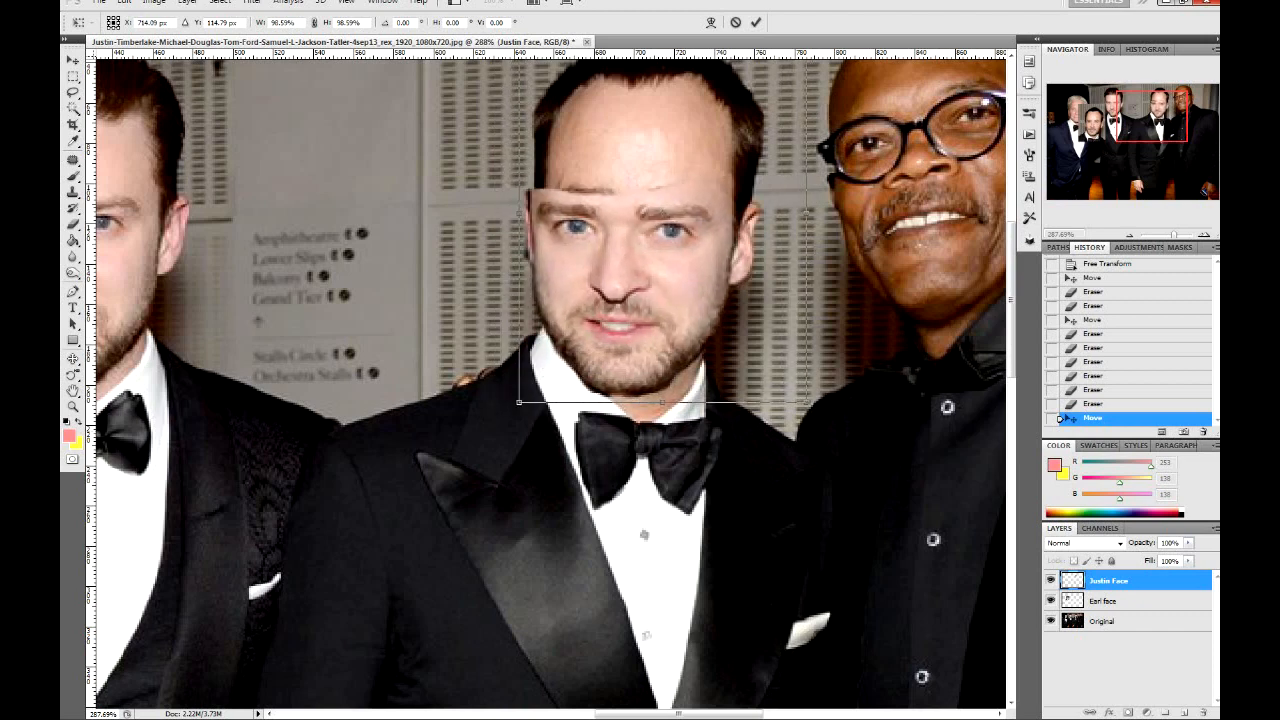
drag(822, 418, 816, 423)
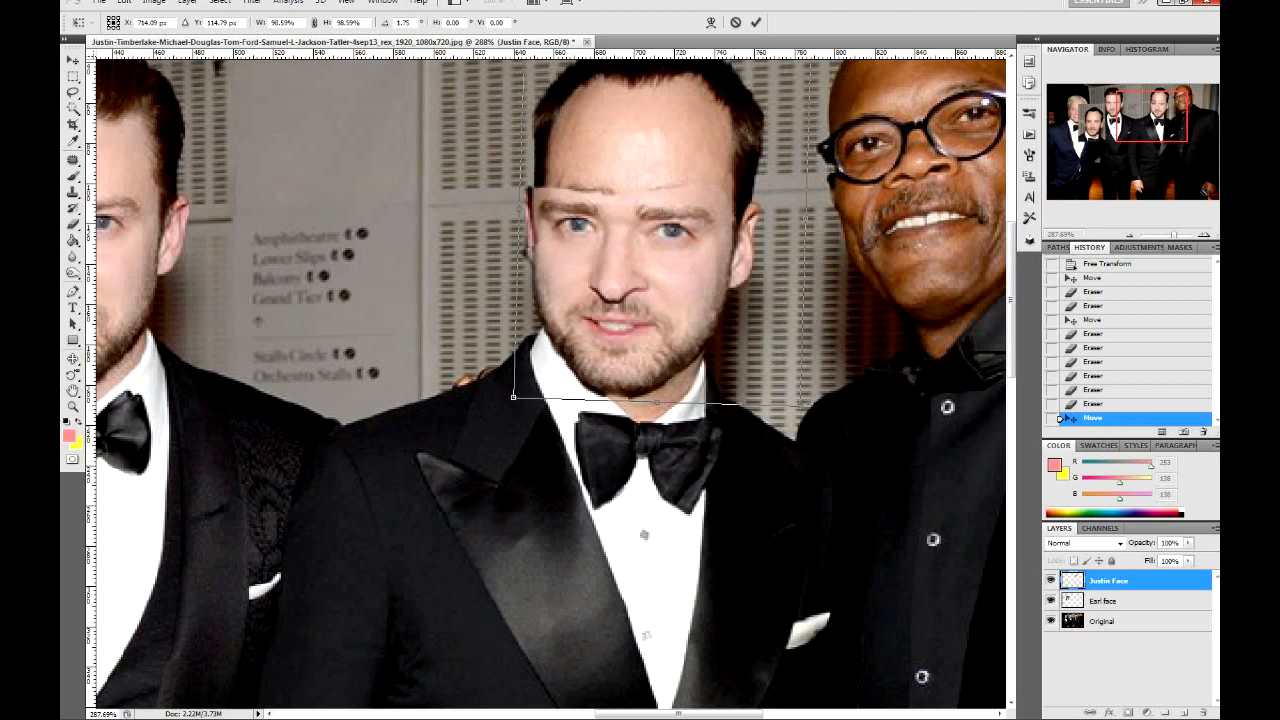
key(Return)
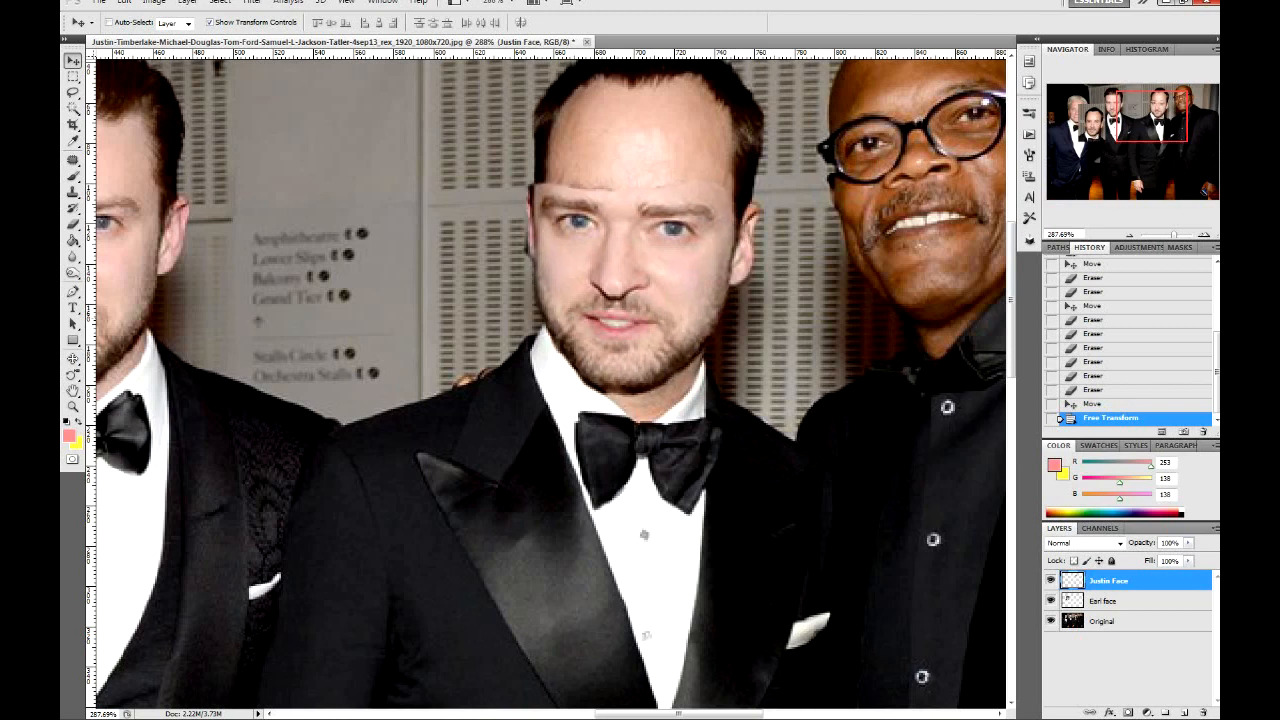
drag(640, 290, 641, 290)
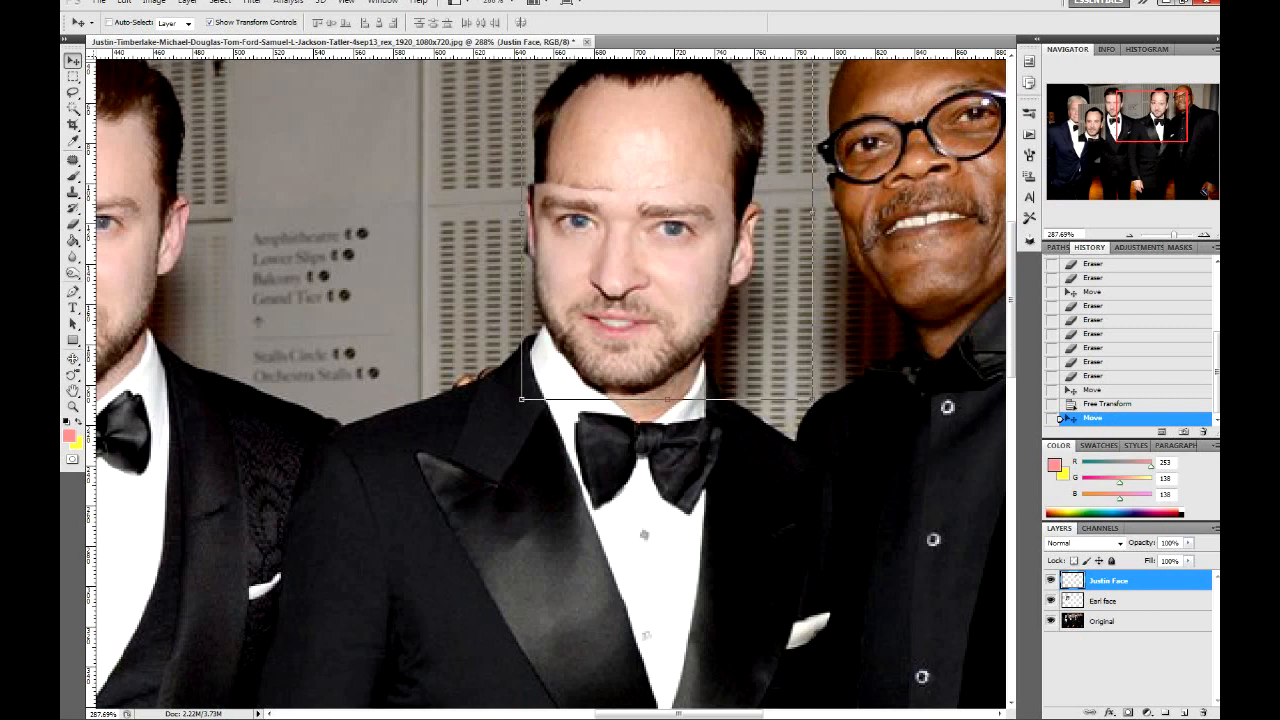
Erase the dark leftover edge beside the left ear of the Justin Face layer
key(e)
click(520, 249)
click(520, 245)
click(519, 238)
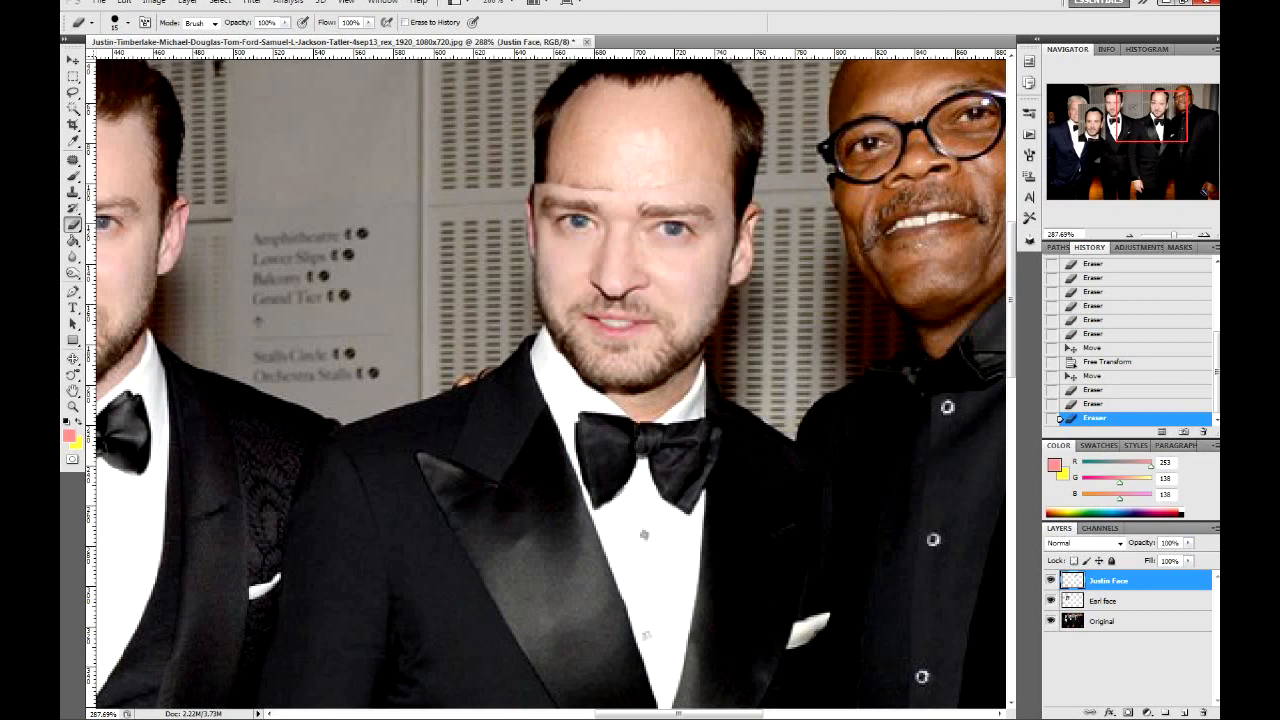
Nudge the Justin Face layer by small increments to fine-tune its alignment with the head beneath
key(v)
key(Up)
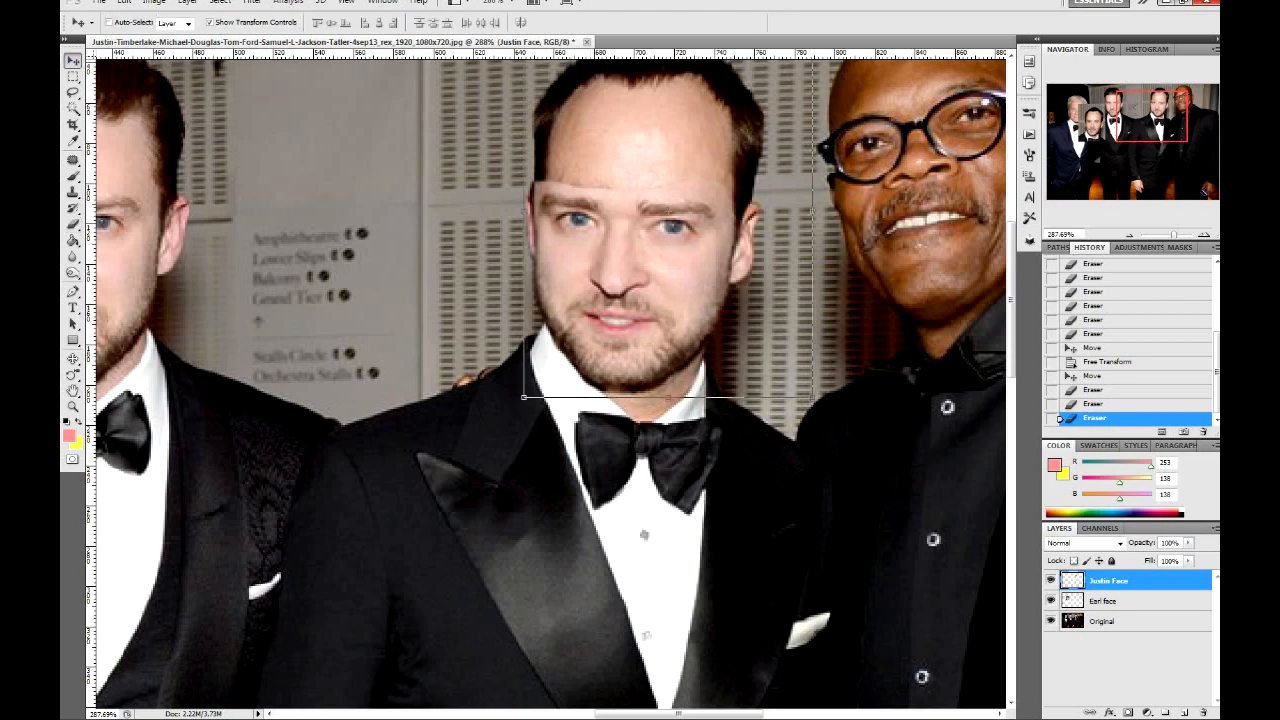
key(Right)
key(Down)
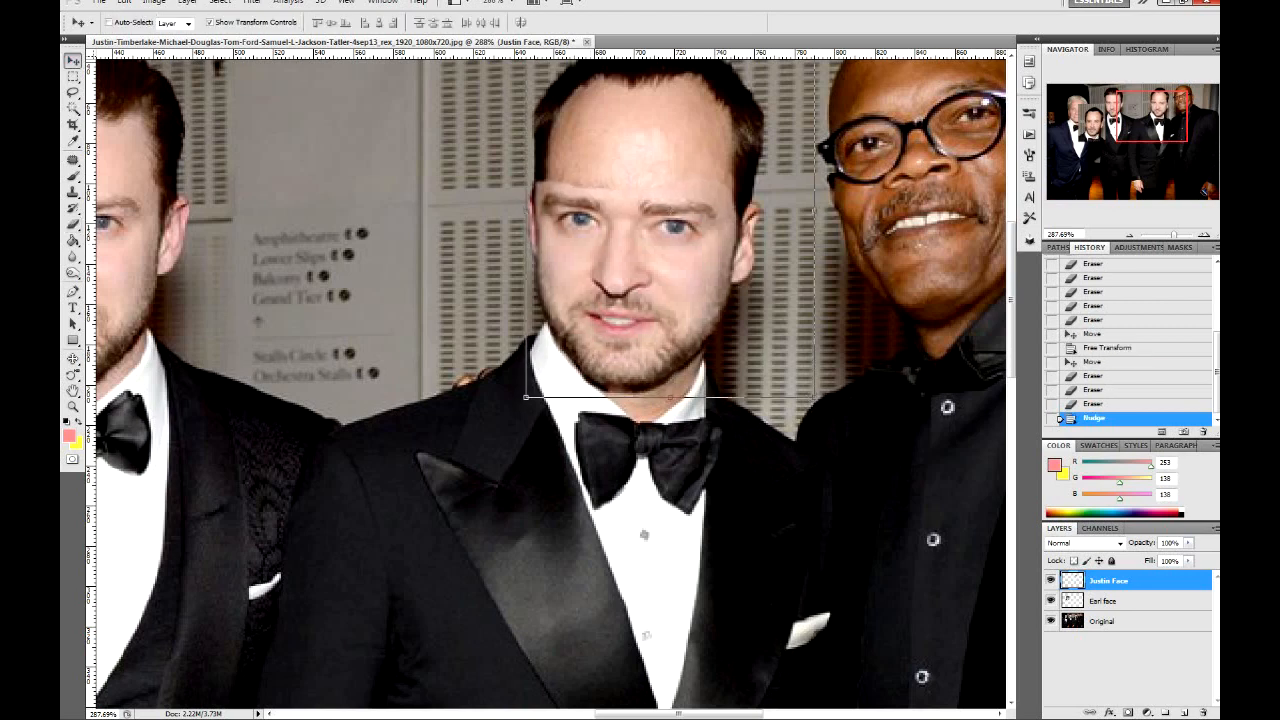
Erase the hard forehead edge of the Justin Face layer around the left temple and above the left eyebrow
scroll(524, 264, down, 8)
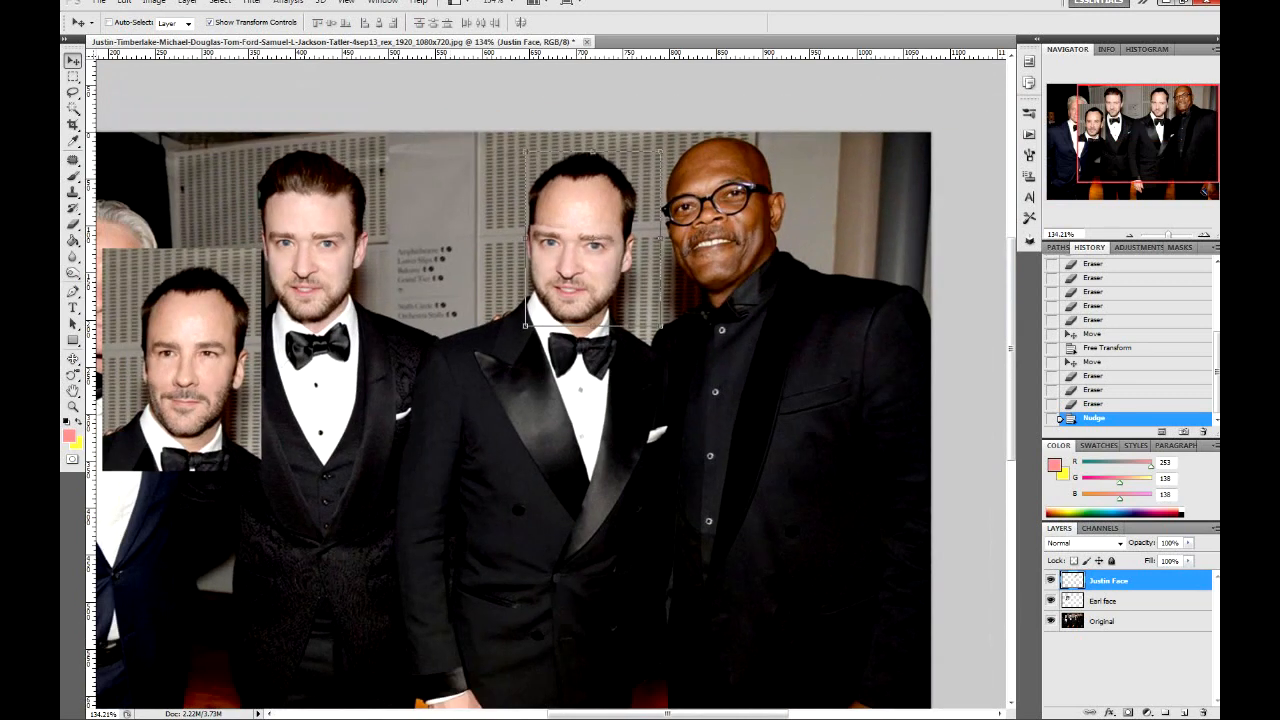
scroll(522, 270, up, 7)
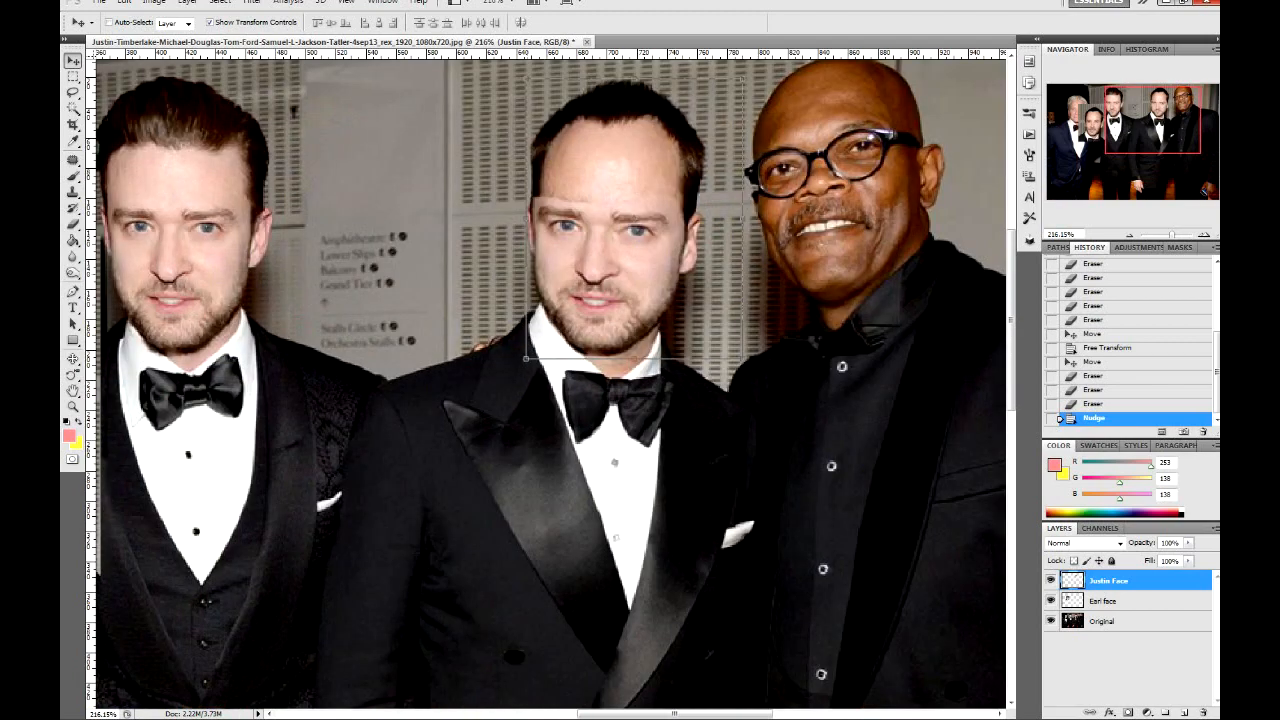
scroll(550, 384, up, 2)
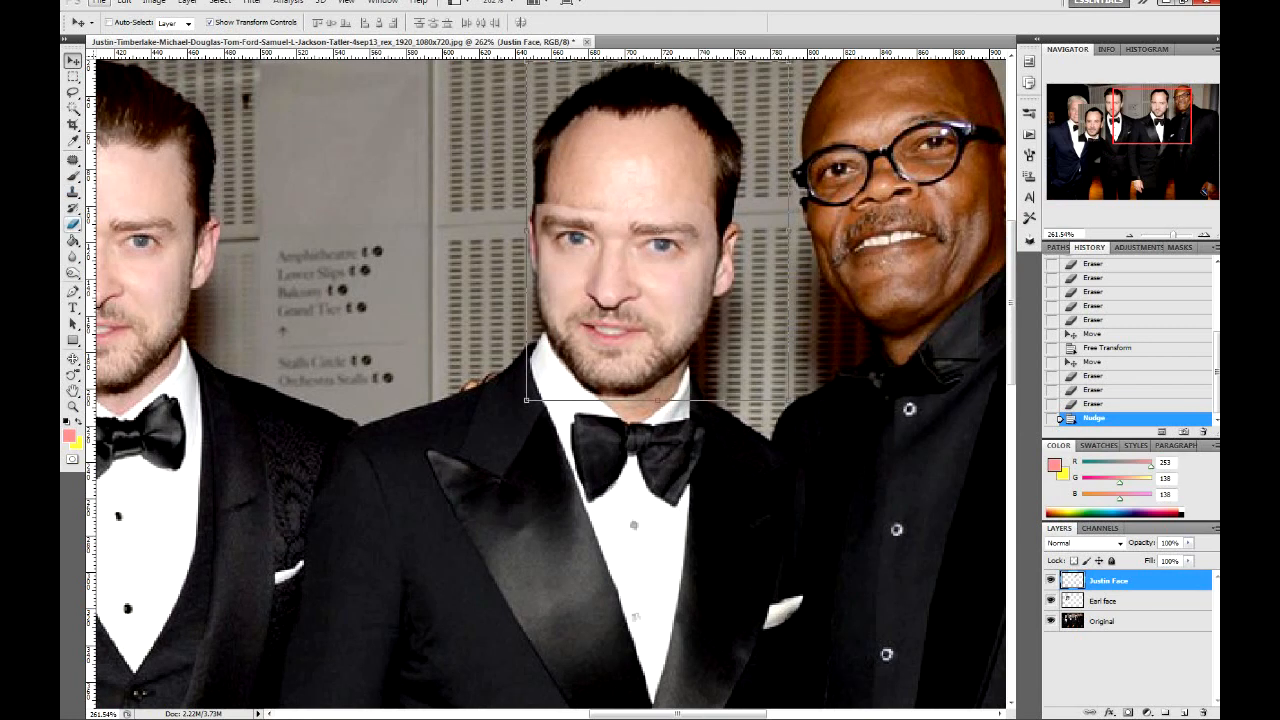
click(74, 225)
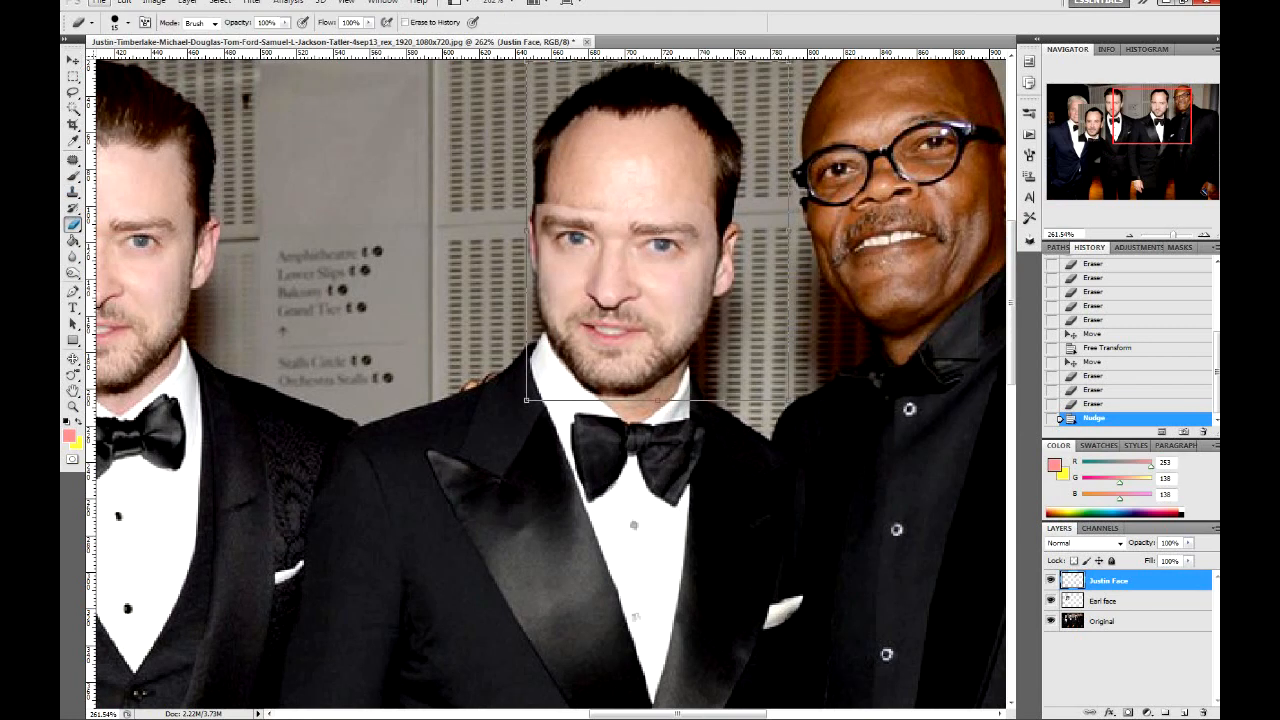
click(530, 212)
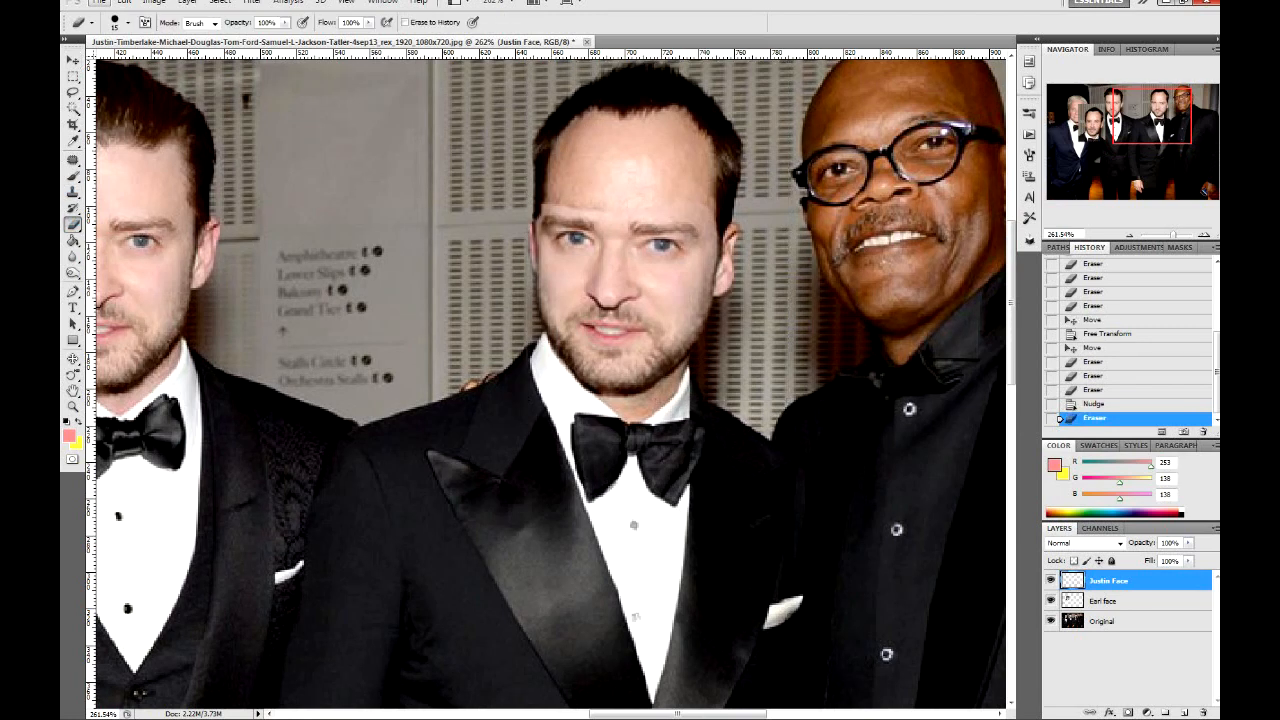
click(553, 207)
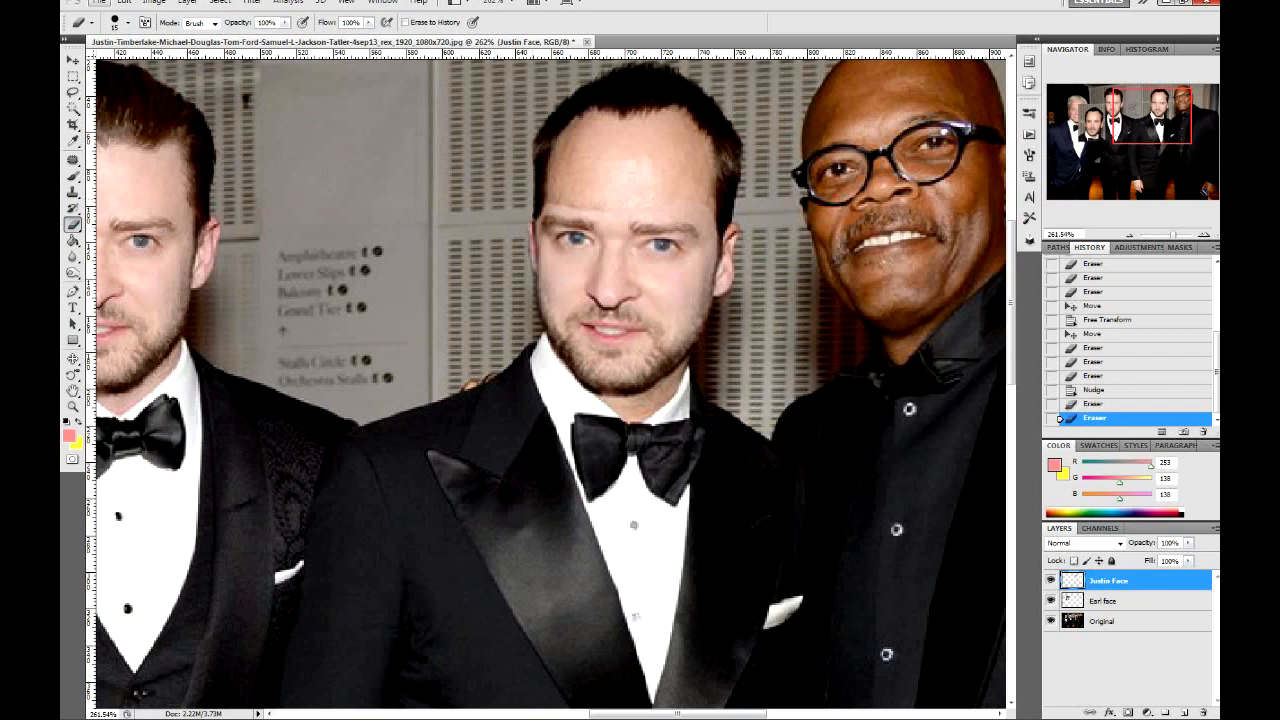
click(548, 208)
click(545, 212)
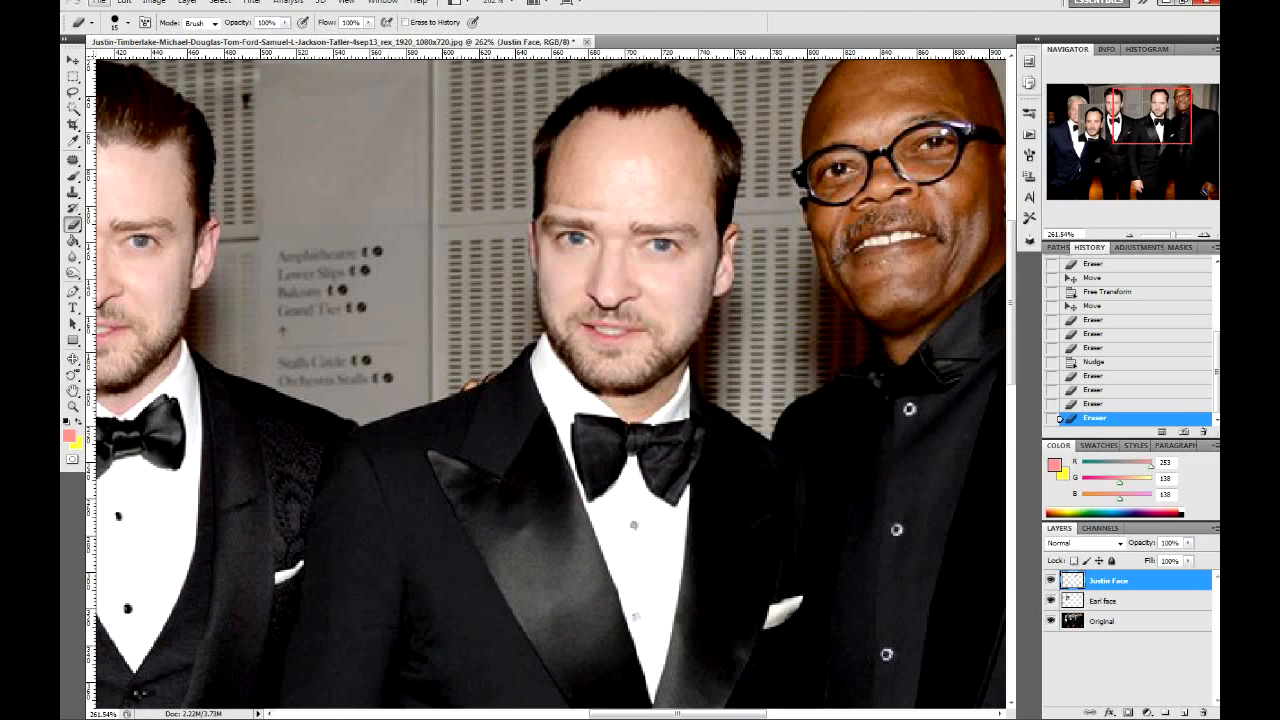
Soften the Justin Face layer's outline along the jaw, chin, left ear and temple using the Blur tool with a 15 px brush
click(73, 257)
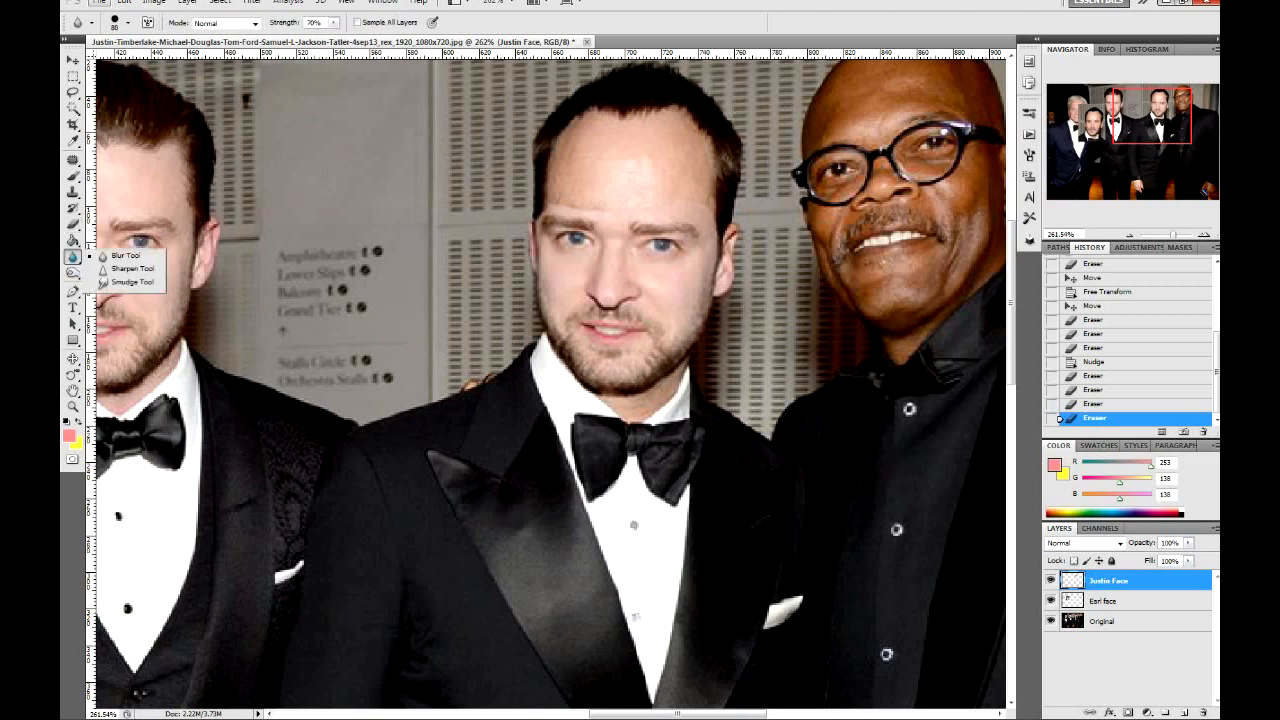
click(118, 257)
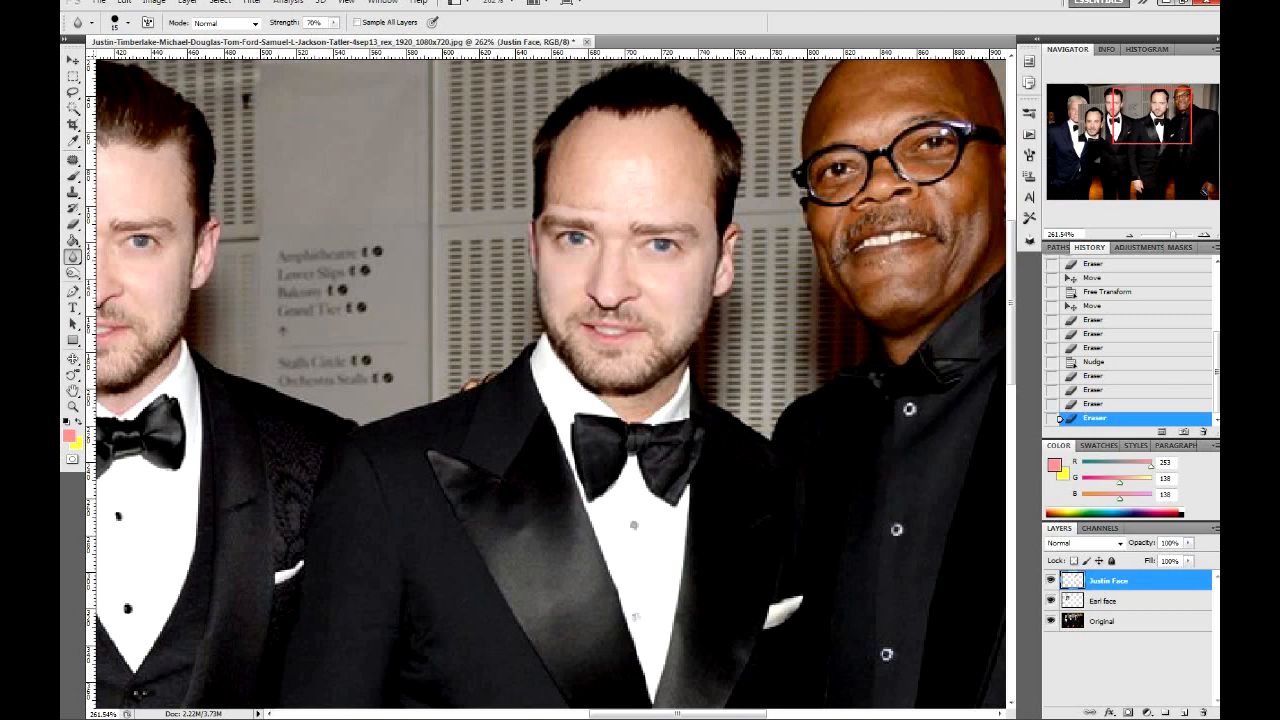
mouse_move(540, 290)
mouse_down()
mouse_move(550, 335)
mouse_move(598, 388)
mouse_move(660, 382)
mouse_move(704, 318)
mouse_up()
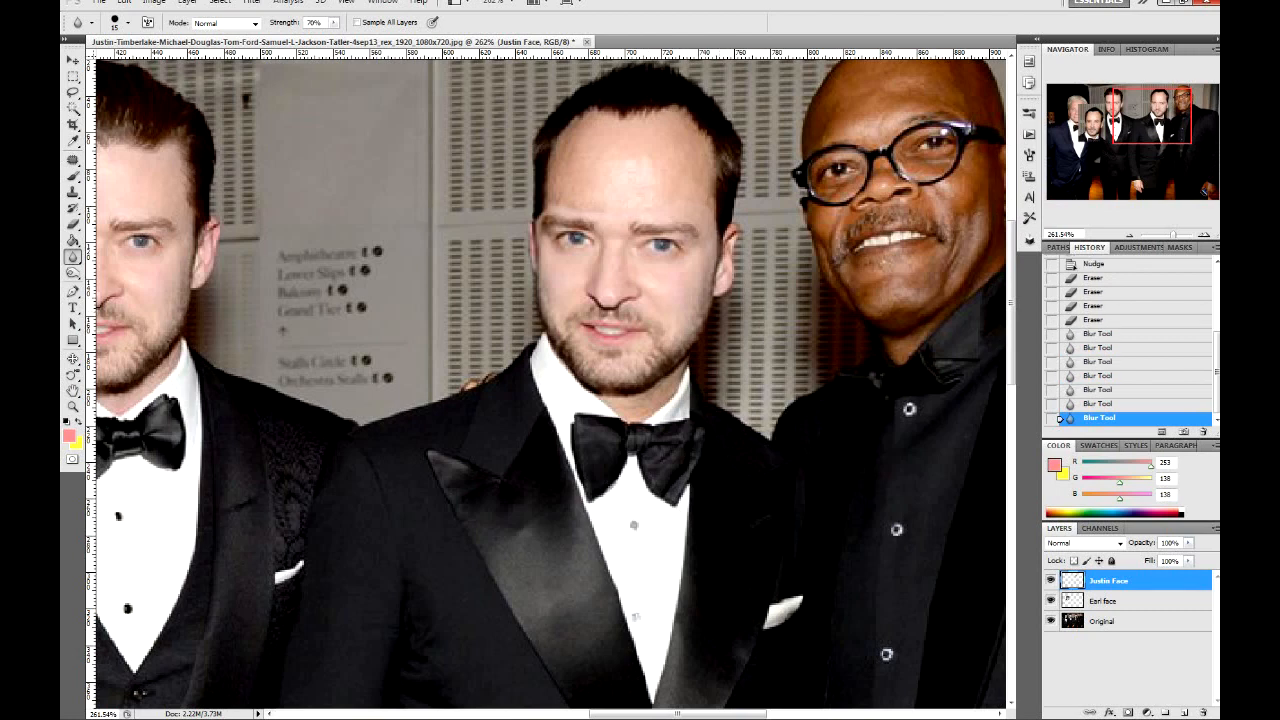
mouse_move(646, 397)
mouse_down()
mouse_move(612, 395)
mouse_move(555, 356)
mouse_move(532, 235)
mouse_up()
drag(534, 215, 540, 150)
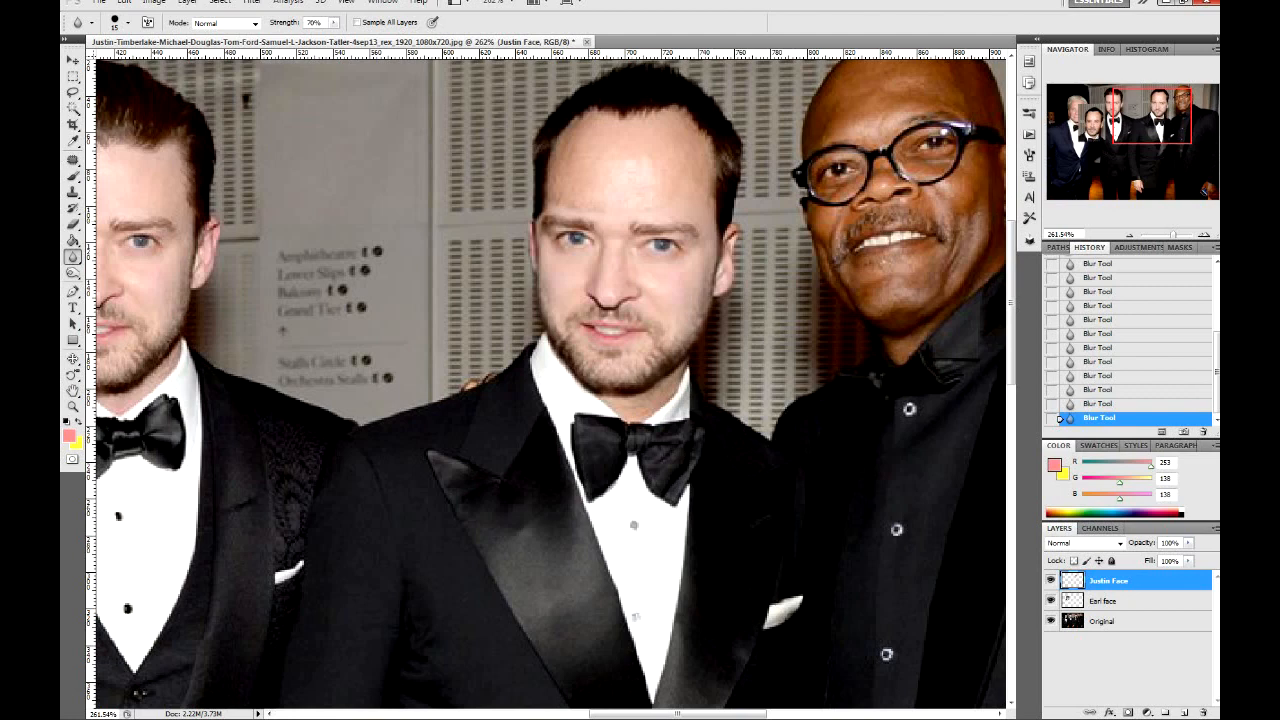
Smudge the Justin Face layer's edge beside the left ear and cheek and touch up the brow with the Smudge tool
click(73, 272)
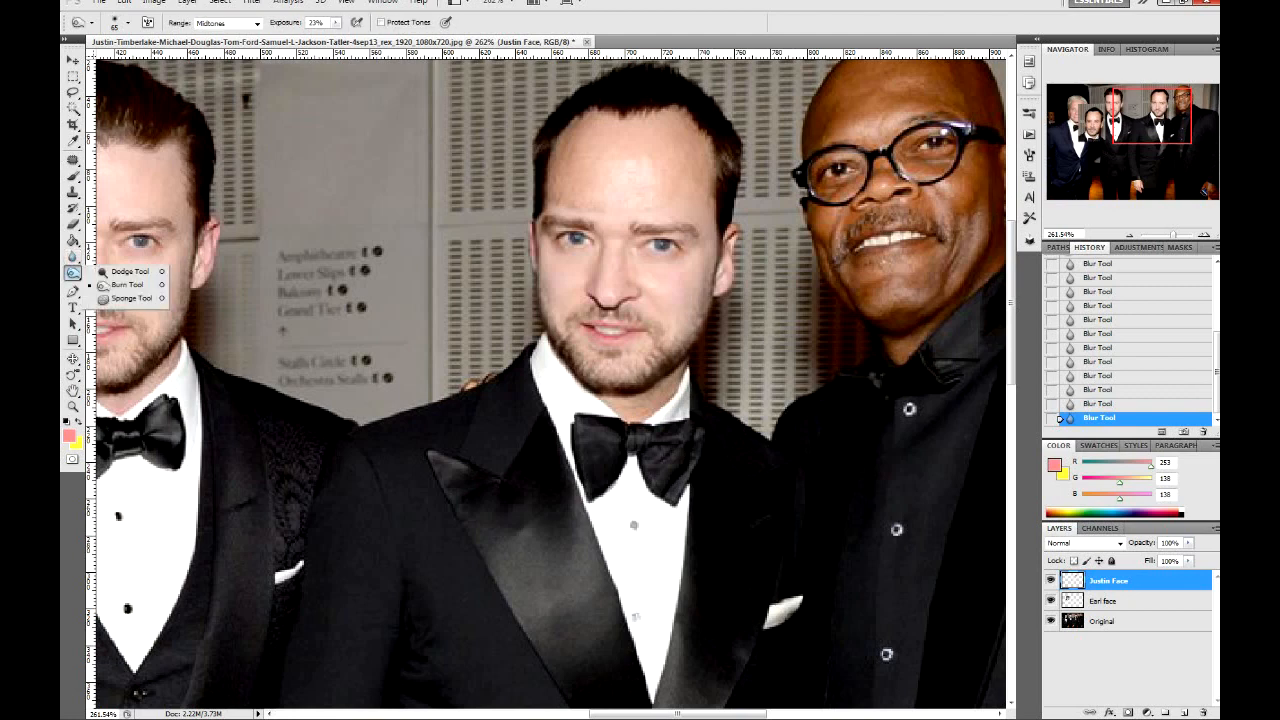
click(73, 256)
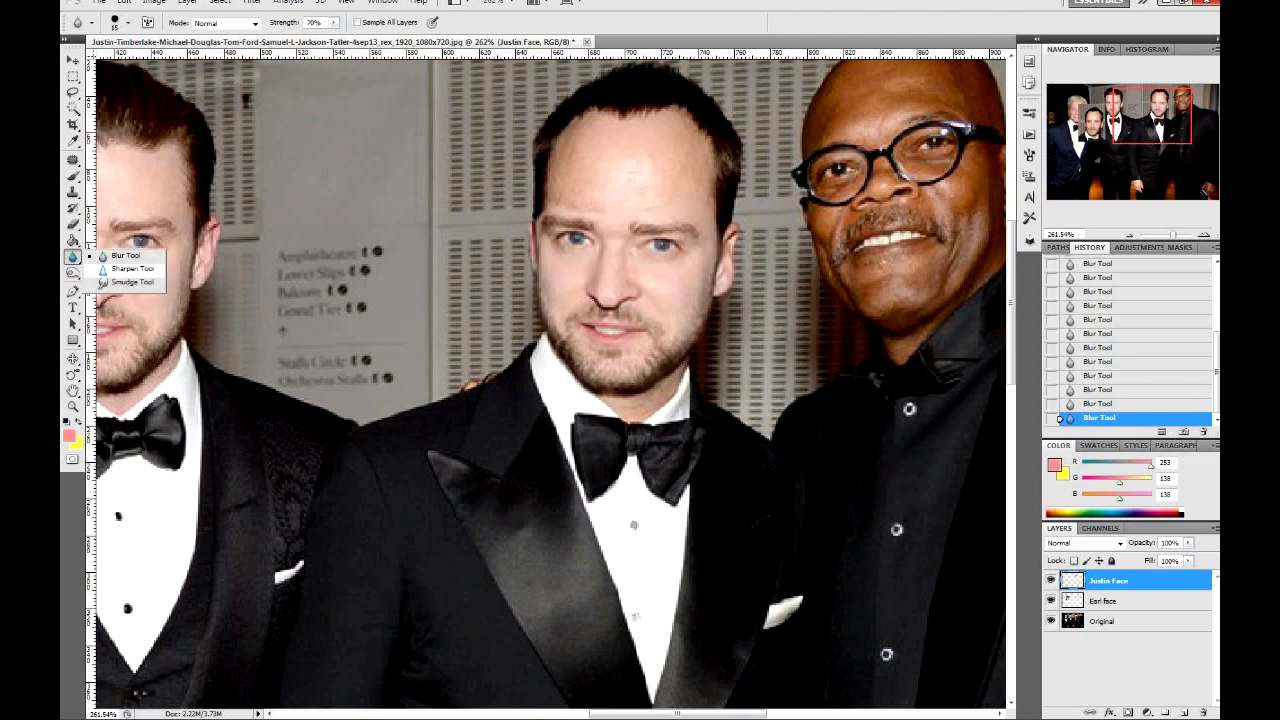
click(130, 282)
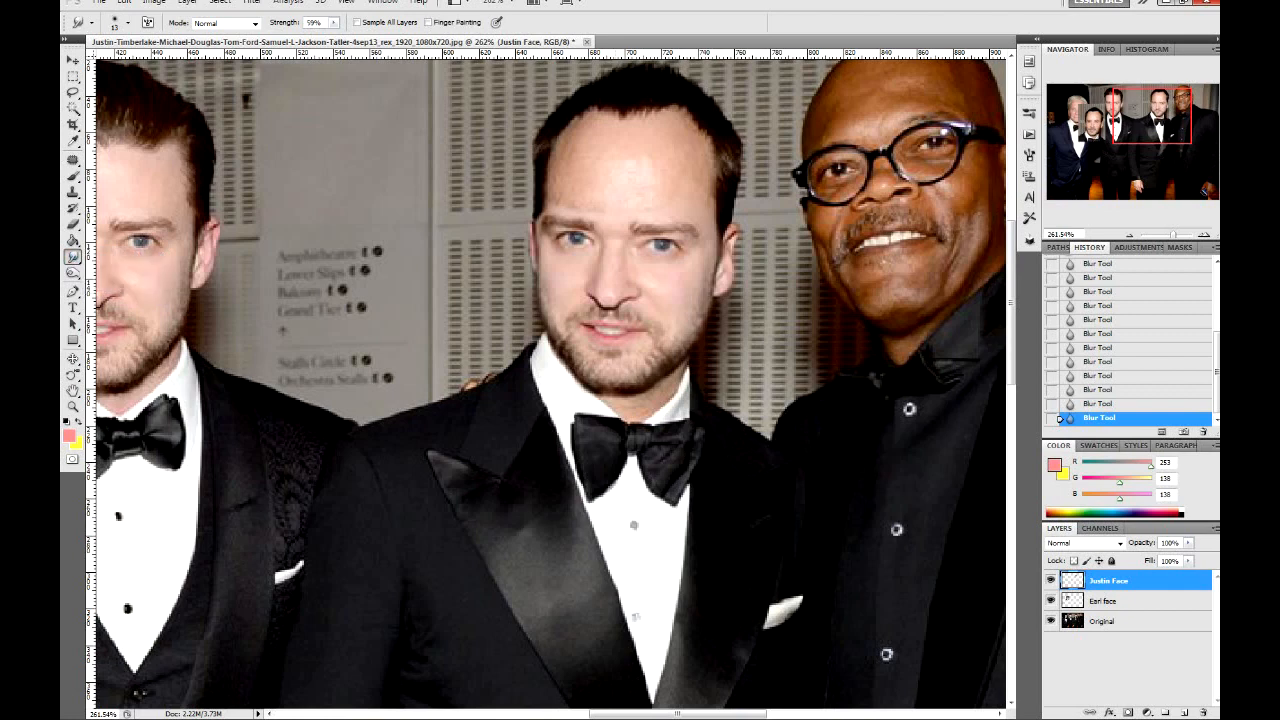
scroll(558, 227, up, 3)
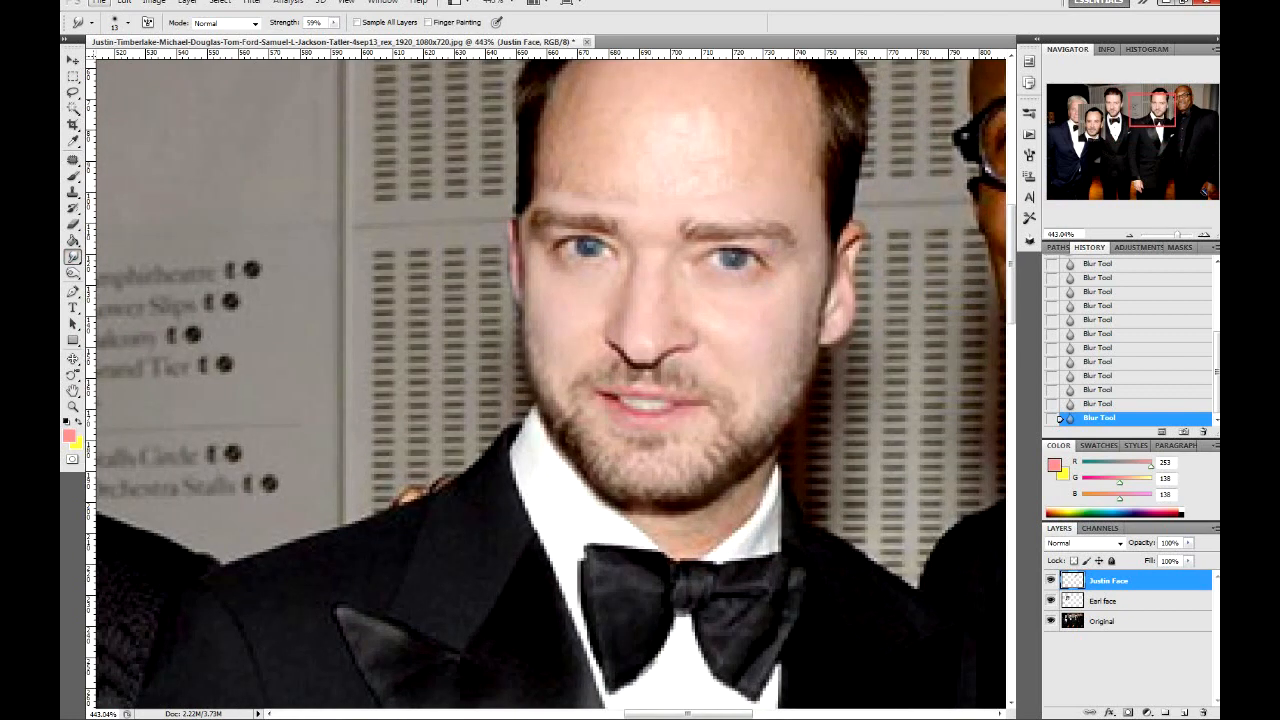
drag(522, 232, 524, 304)
drag(688, 226, 698, 235)
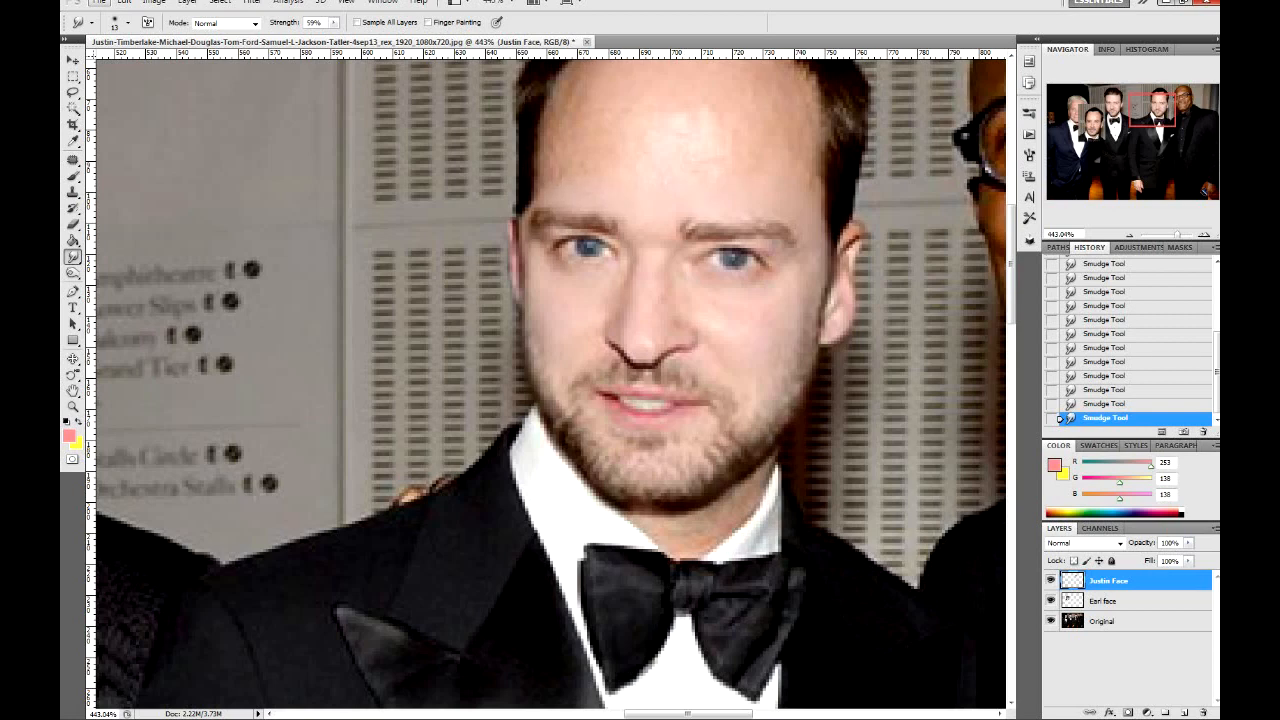
Switch back to the Blur tool and apply further short blur strokes to the Justin Face layer
scroll(608, 258, down, 11)
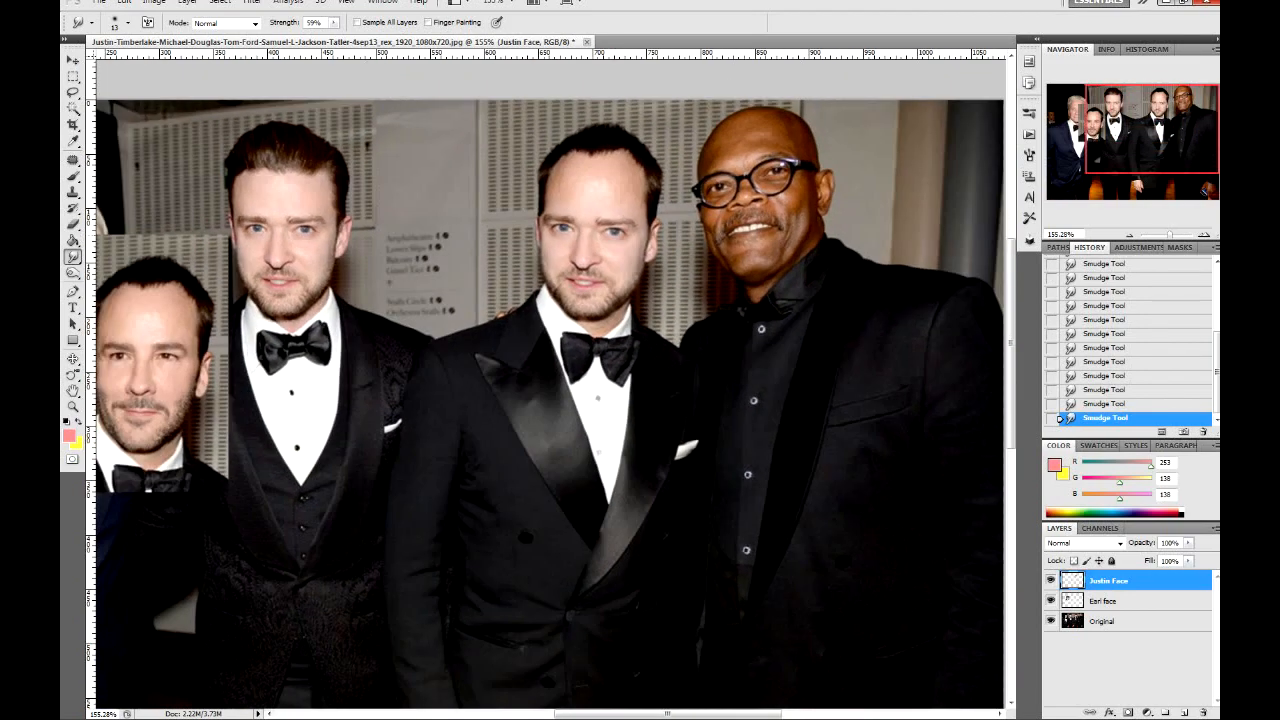
scroll(534, 223, up, 9)
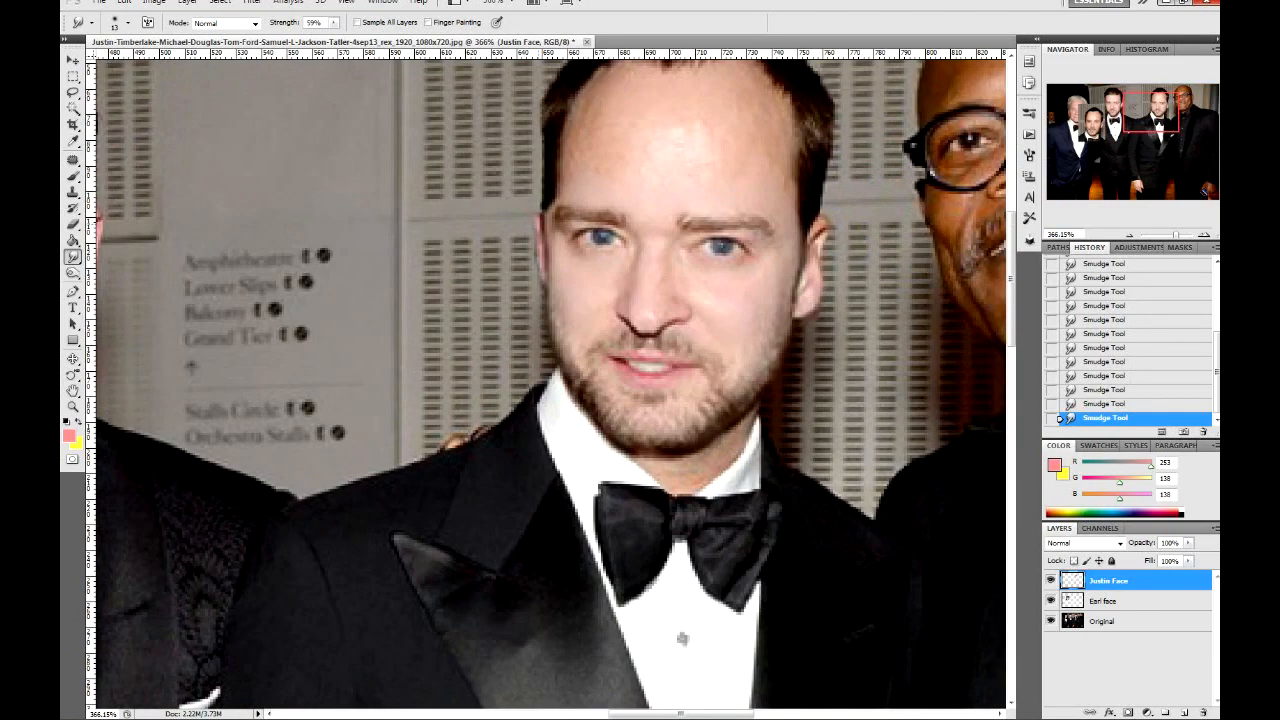
scroll(682, 638, up, 1)
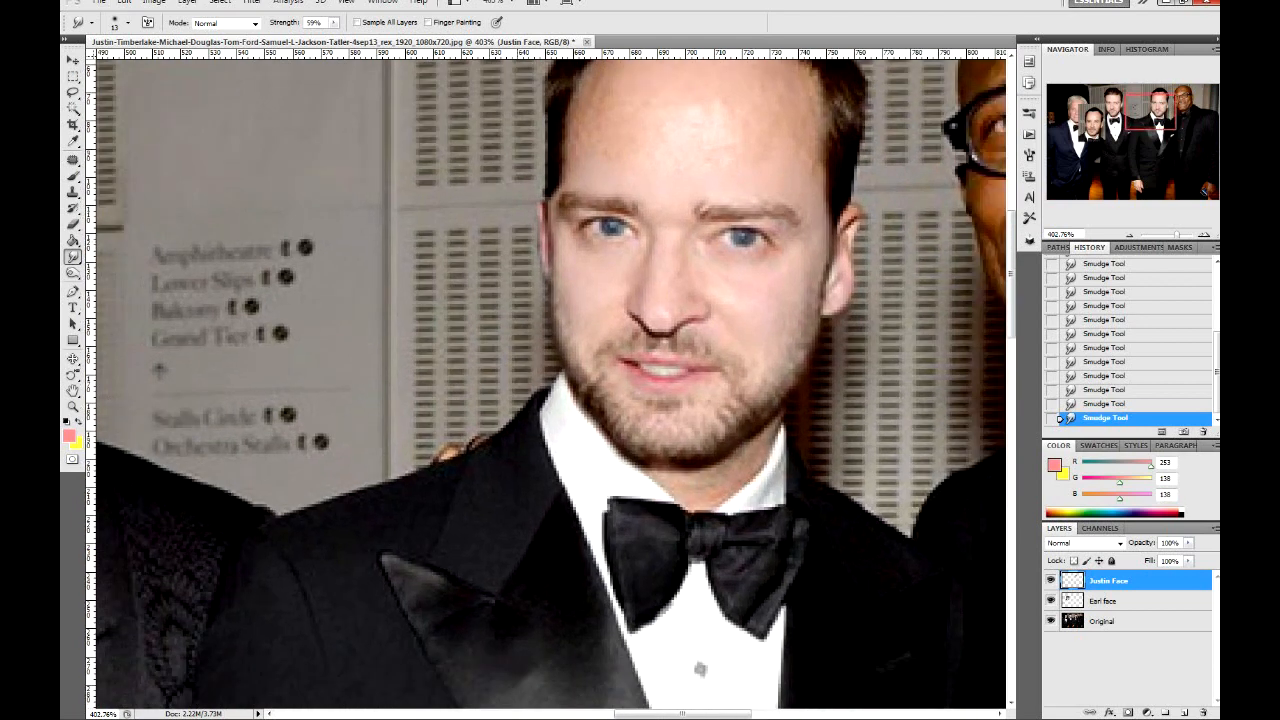
right_click(73, 257)
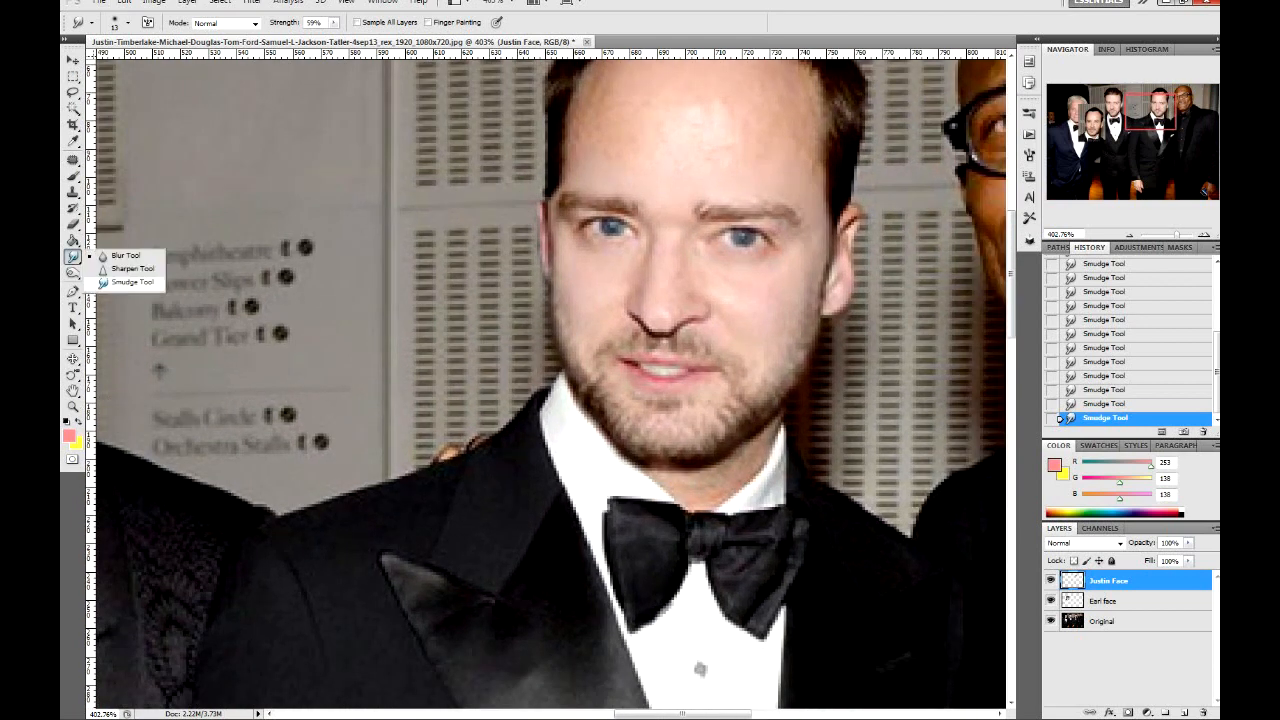
click(130, 284)
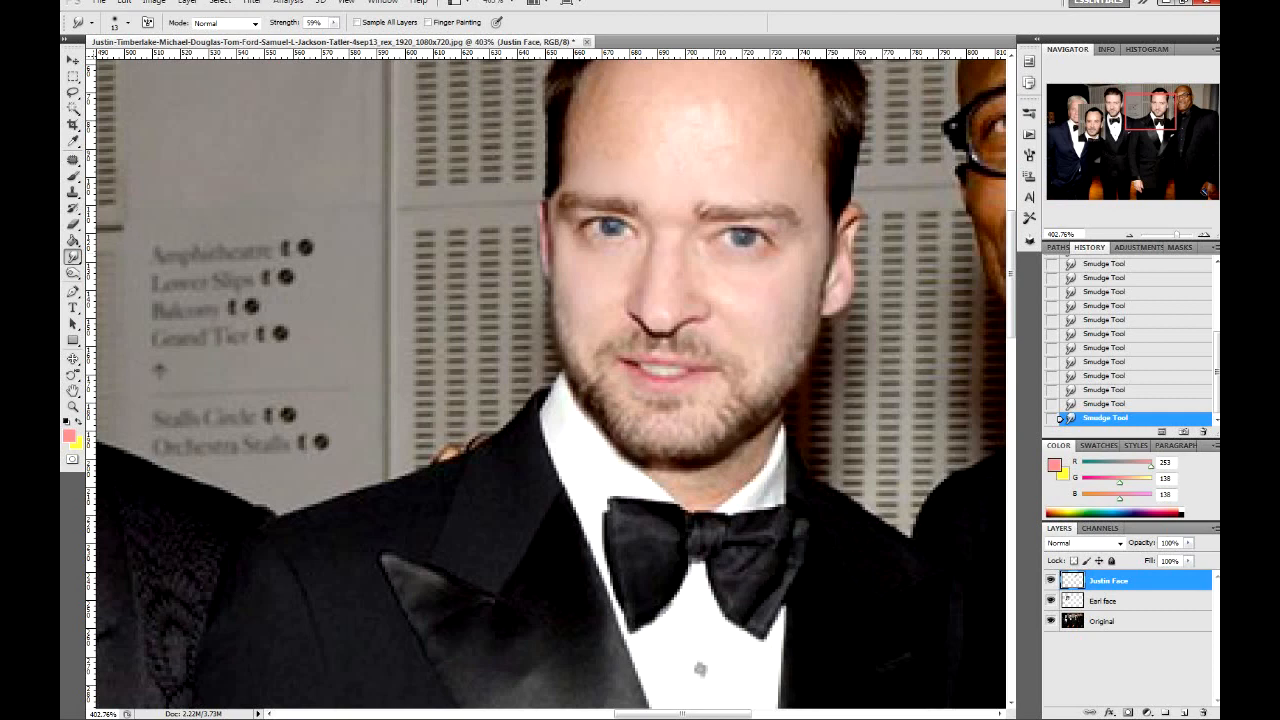
right_click(73, 257)
click(120, 254)
click(700, 669)
click(700, 669)
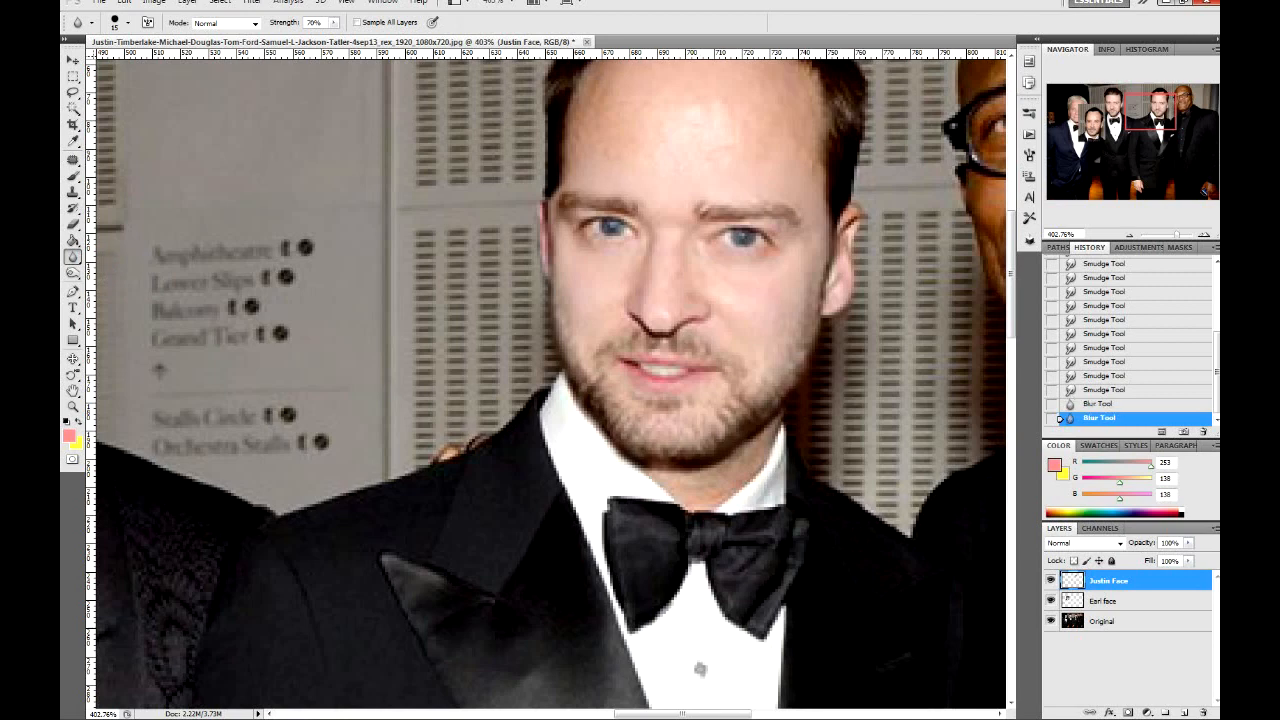
click(700, 669)
Hide the Original layer to inspect the face cutout, show it again and add one more blur stroke
click(1050, 621)
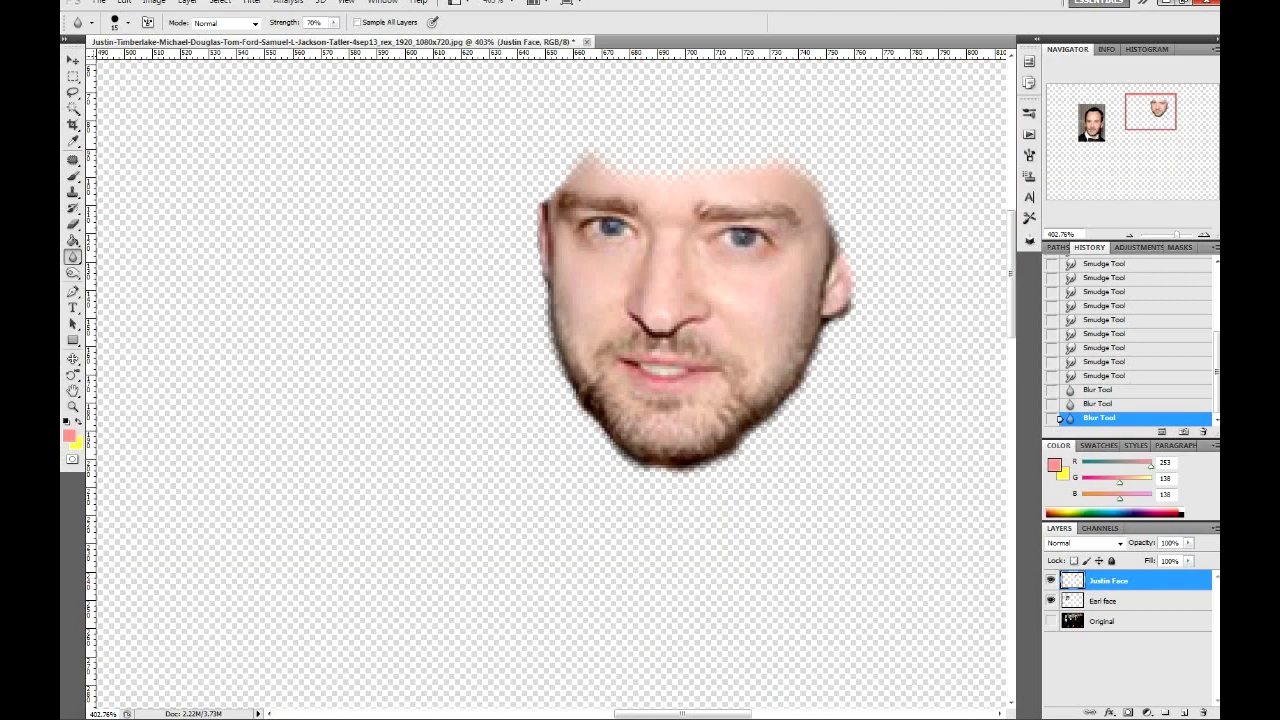
click(1050, 621)
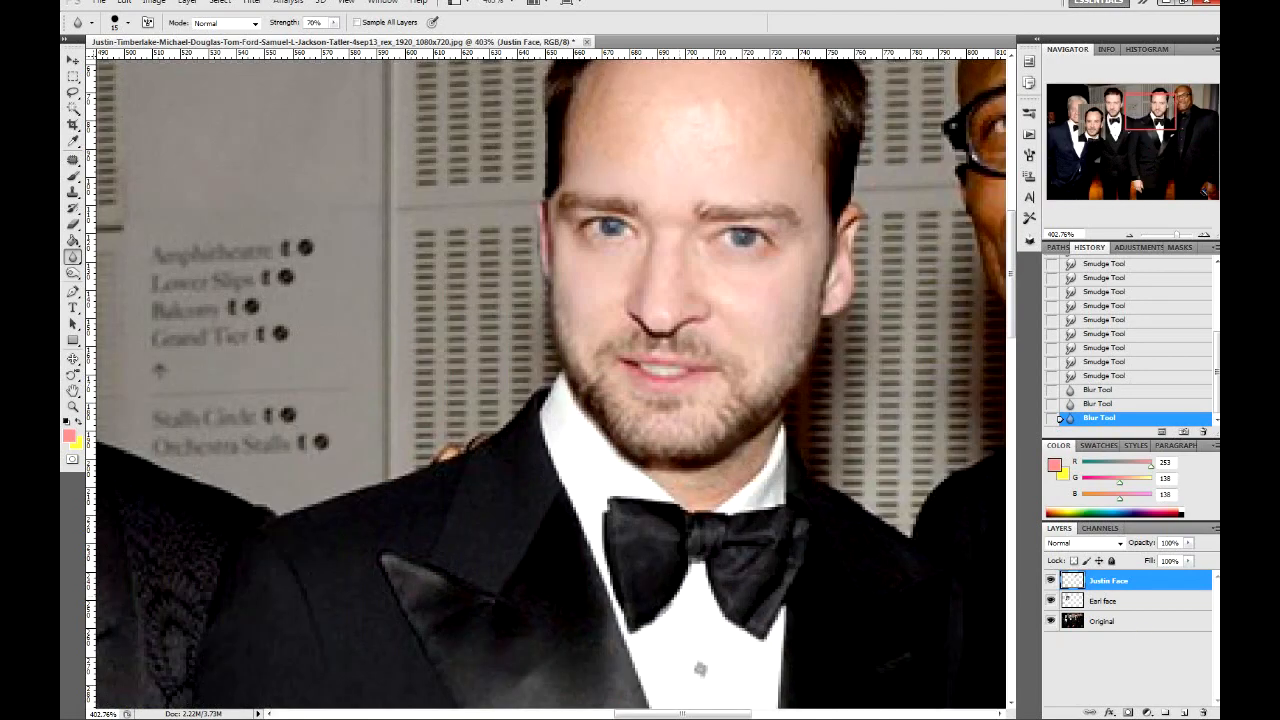
click(700, 669)
Select the Earl face layer and move it over the head of the second man
key(ctrl+0)
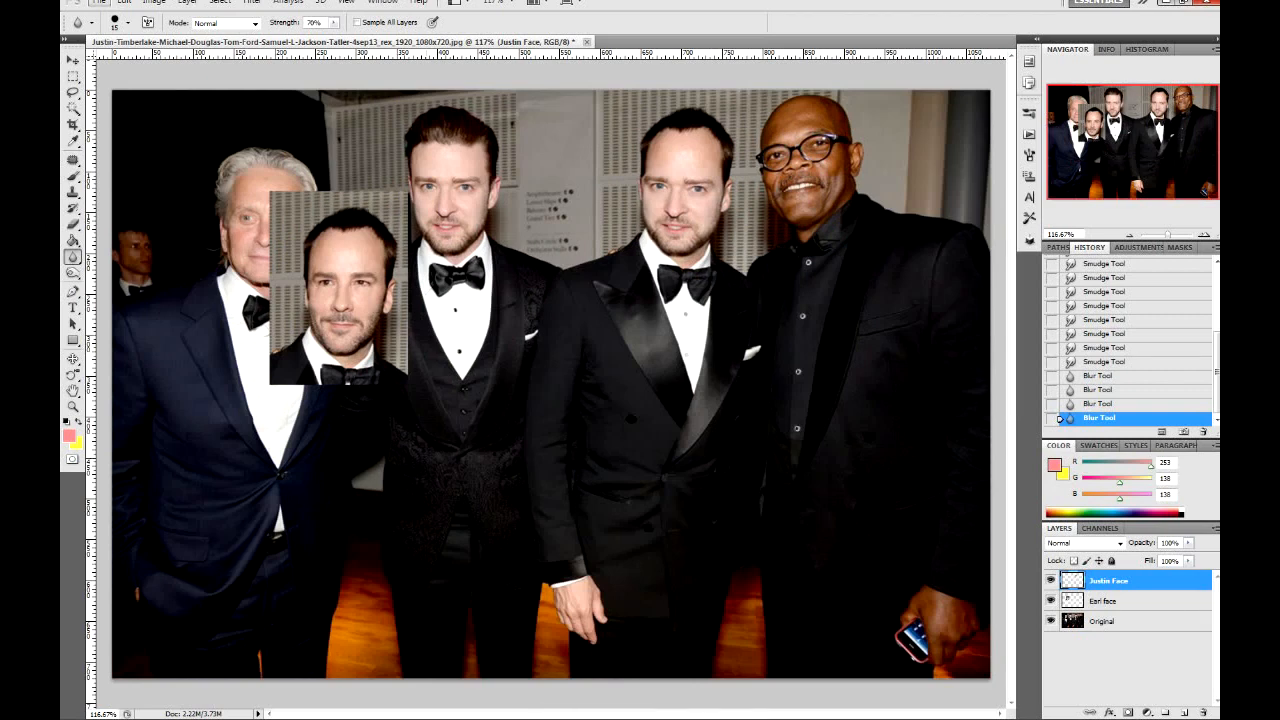
scroll(551, 384, down, 1)
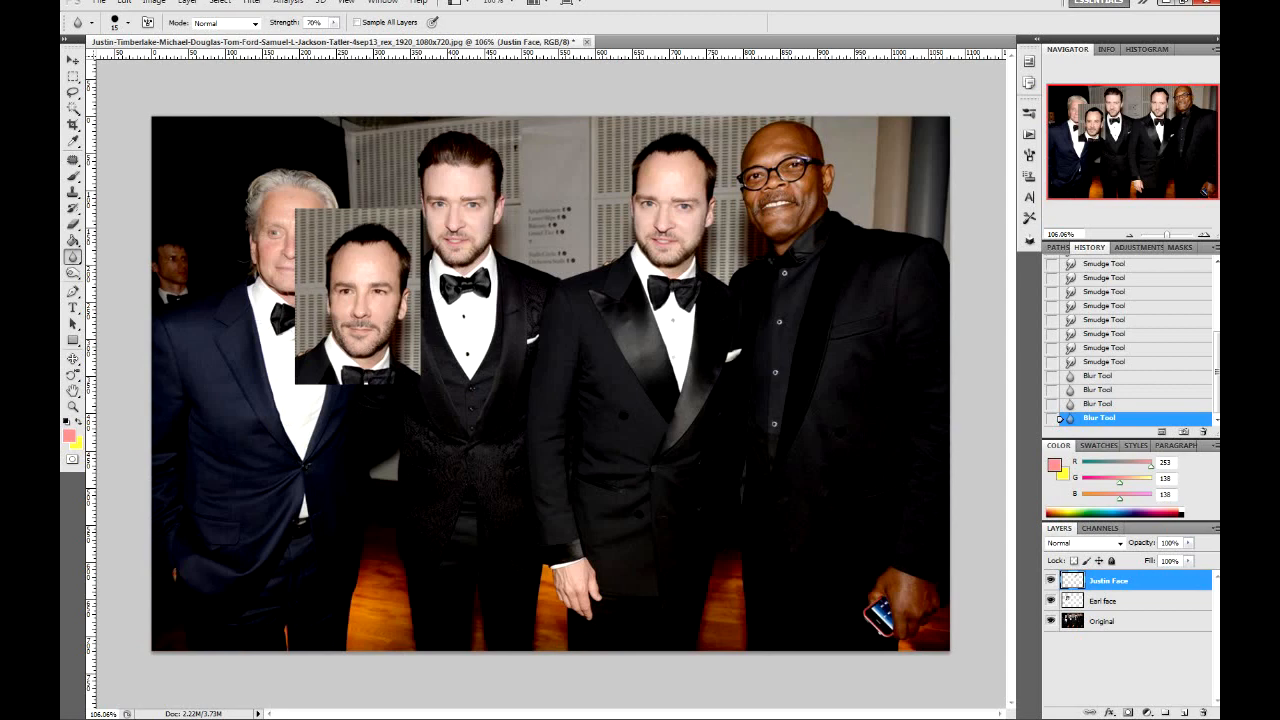
key(alt+bracketleft)
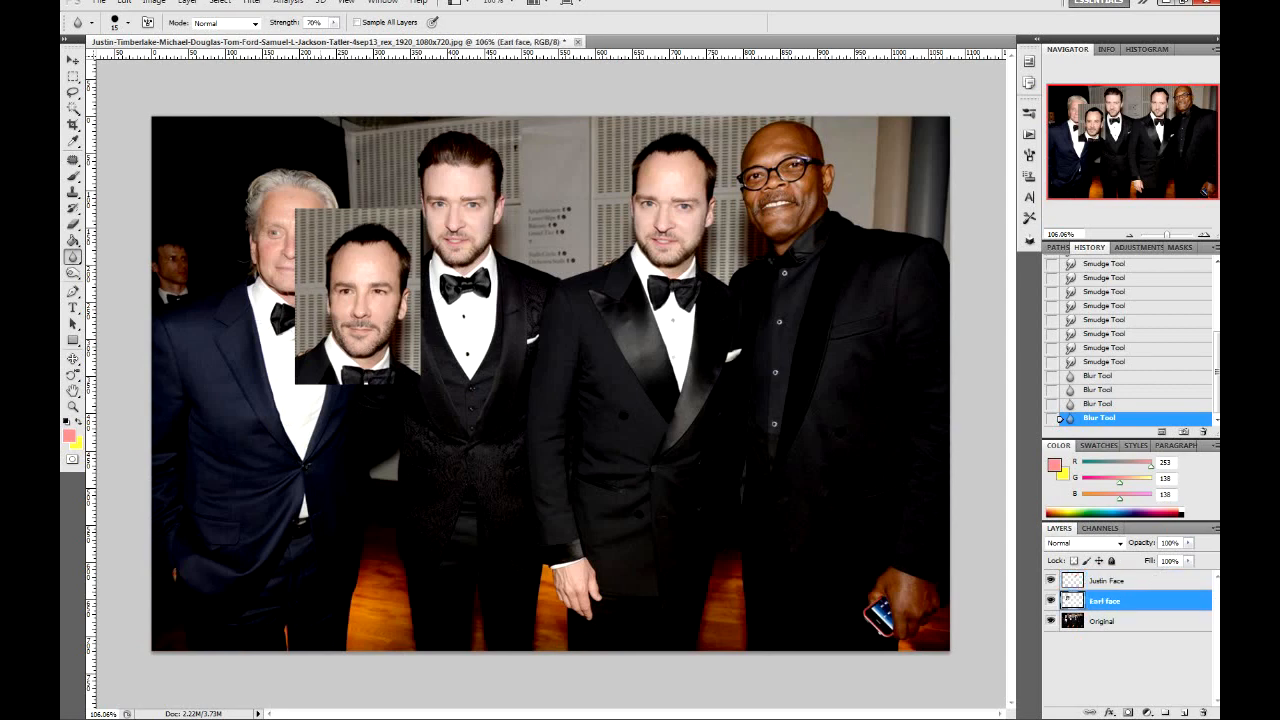
key(v)
drag(365, 300, 451, 218)
drag(449, 298, 461, 305)
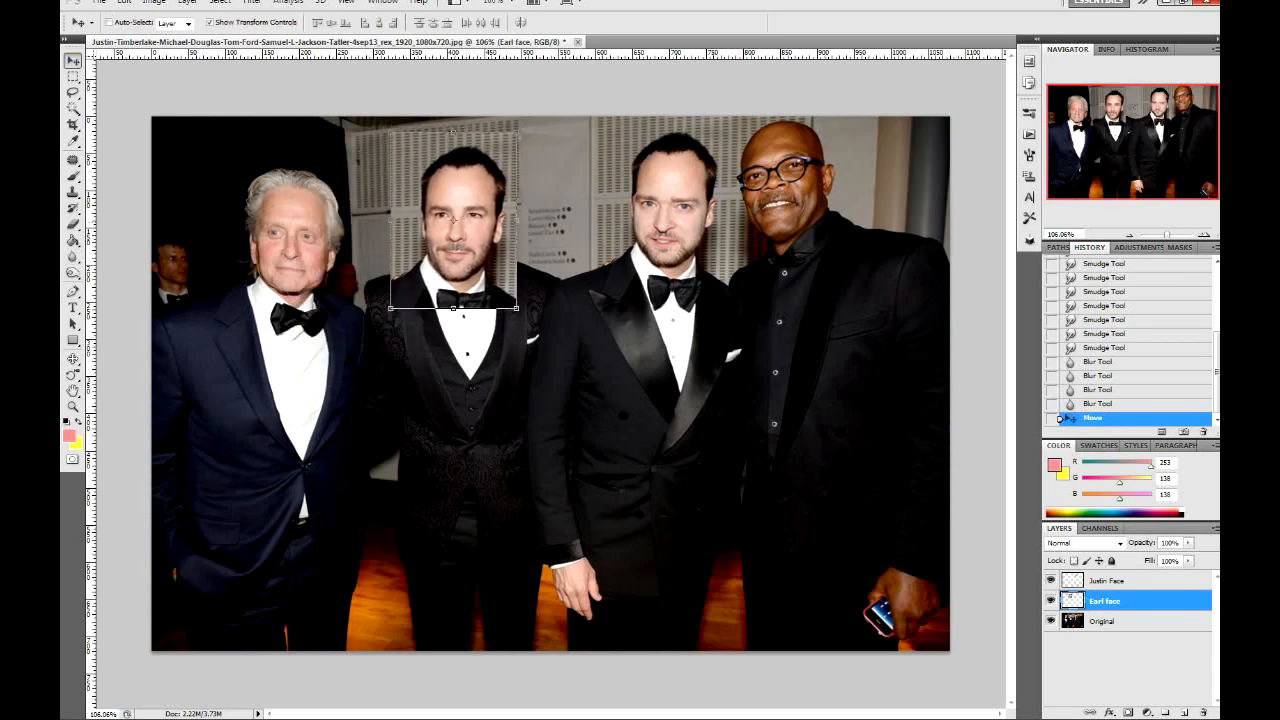
Flip the Earl face layer horizontally
key(ctrl+t)
click(124, 2)
mouse_move(146, 273)
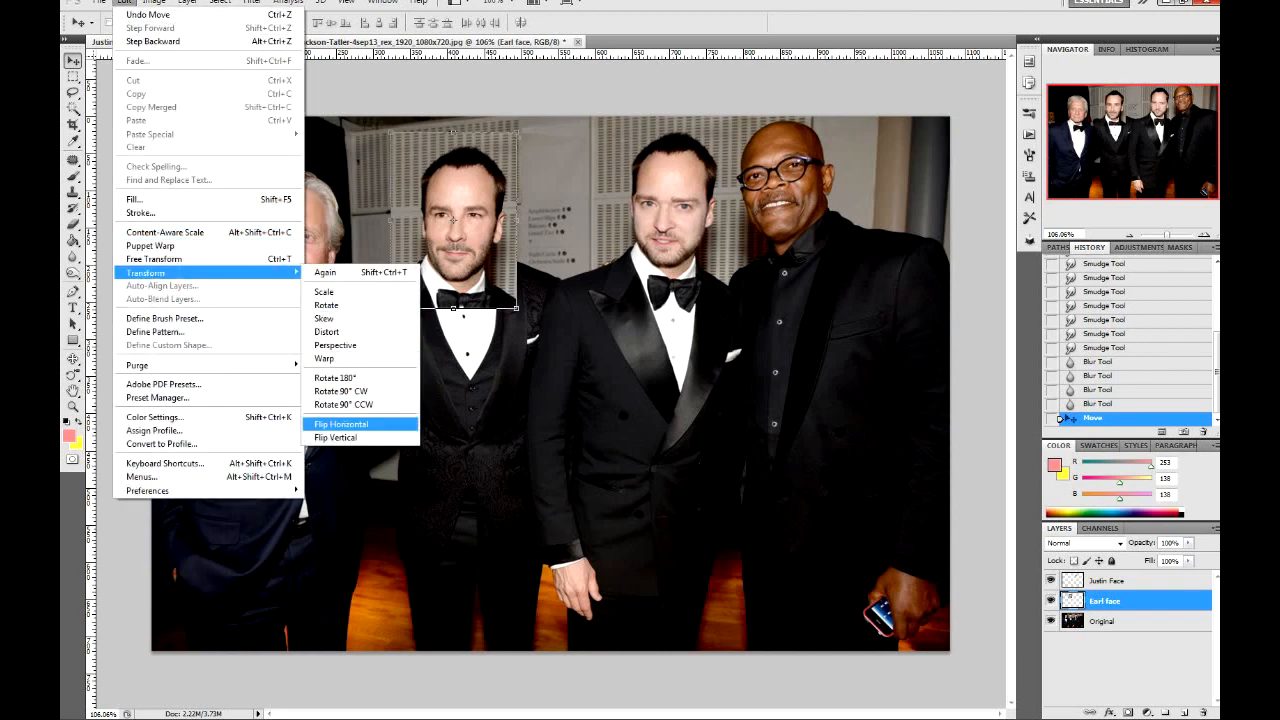
click(358, 424)
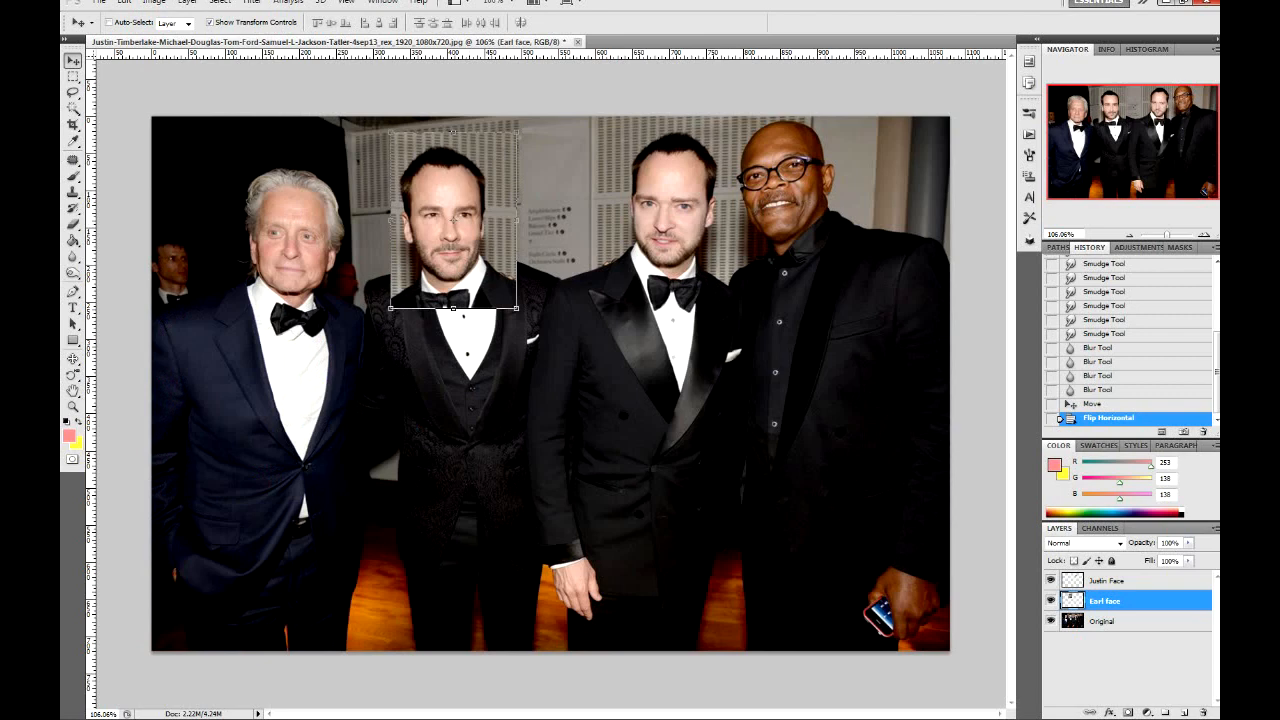
Compare the Earl face layer with and without the horizontal flip by undoing and redoing it, keeping the flipped version
key(ctrl+z)
key(ctrl+z)
key(ctrl+z)
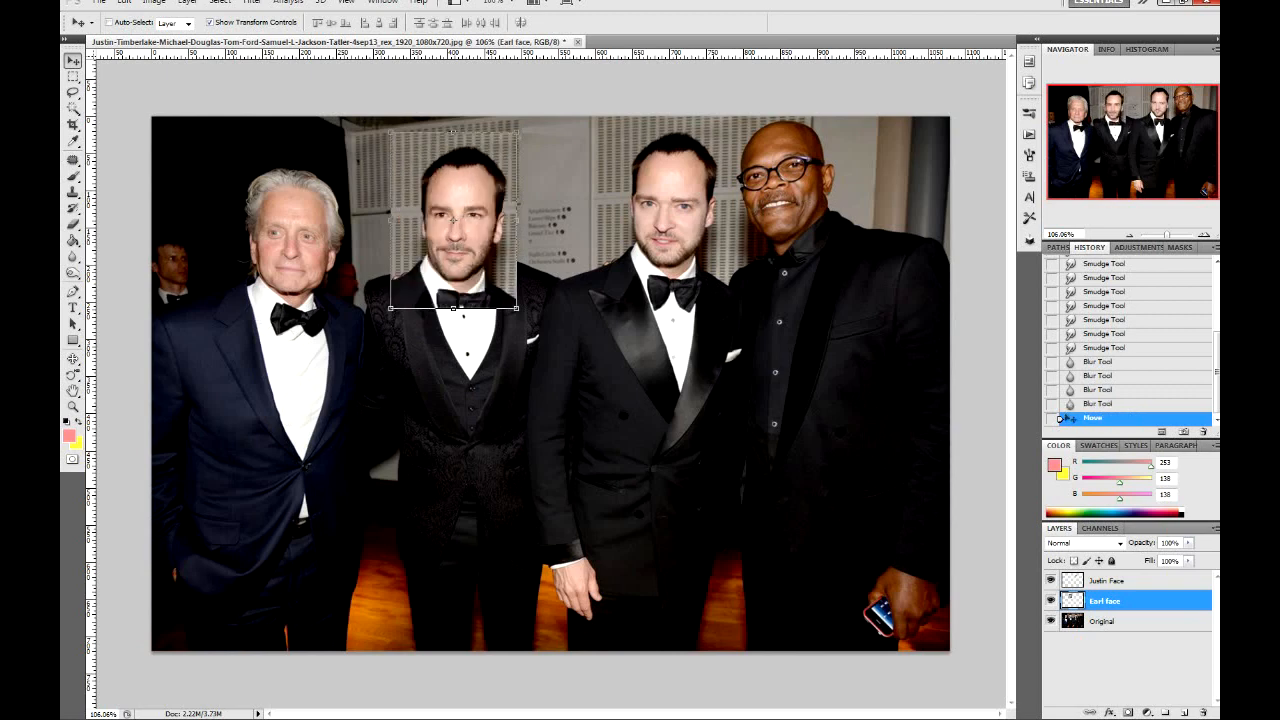
key(ctrl+z)
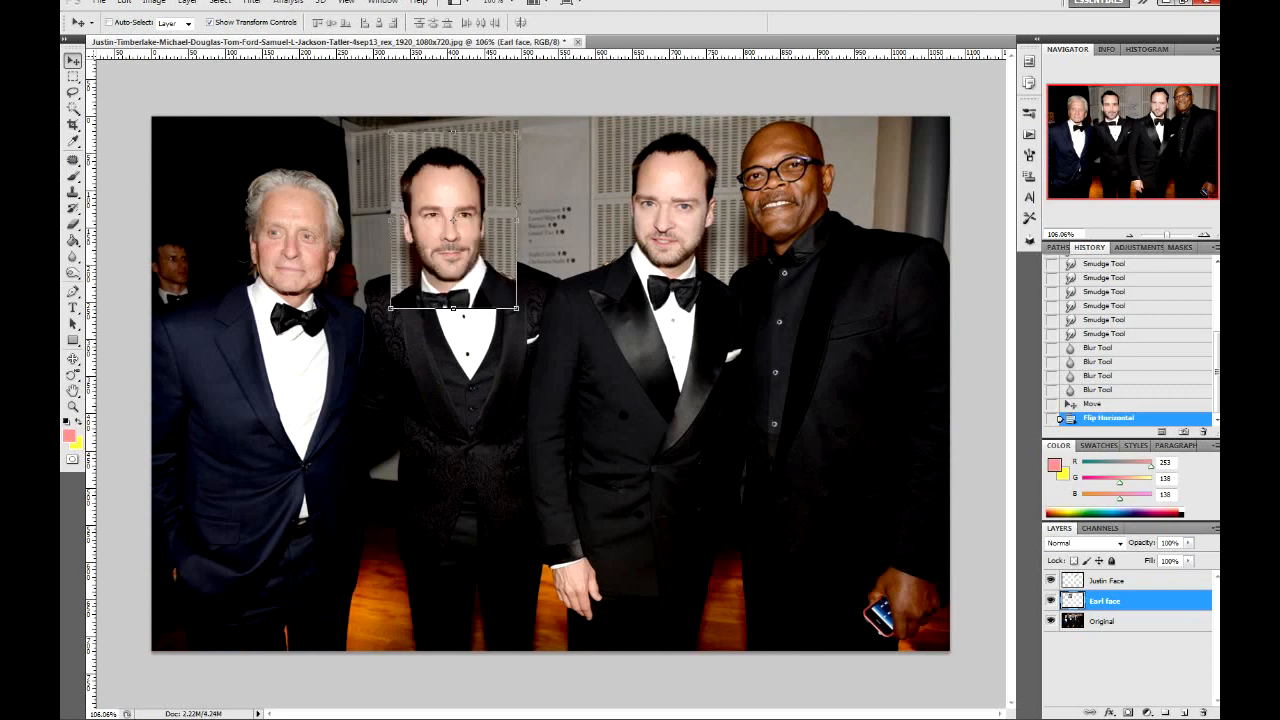
key(ctrl+z)
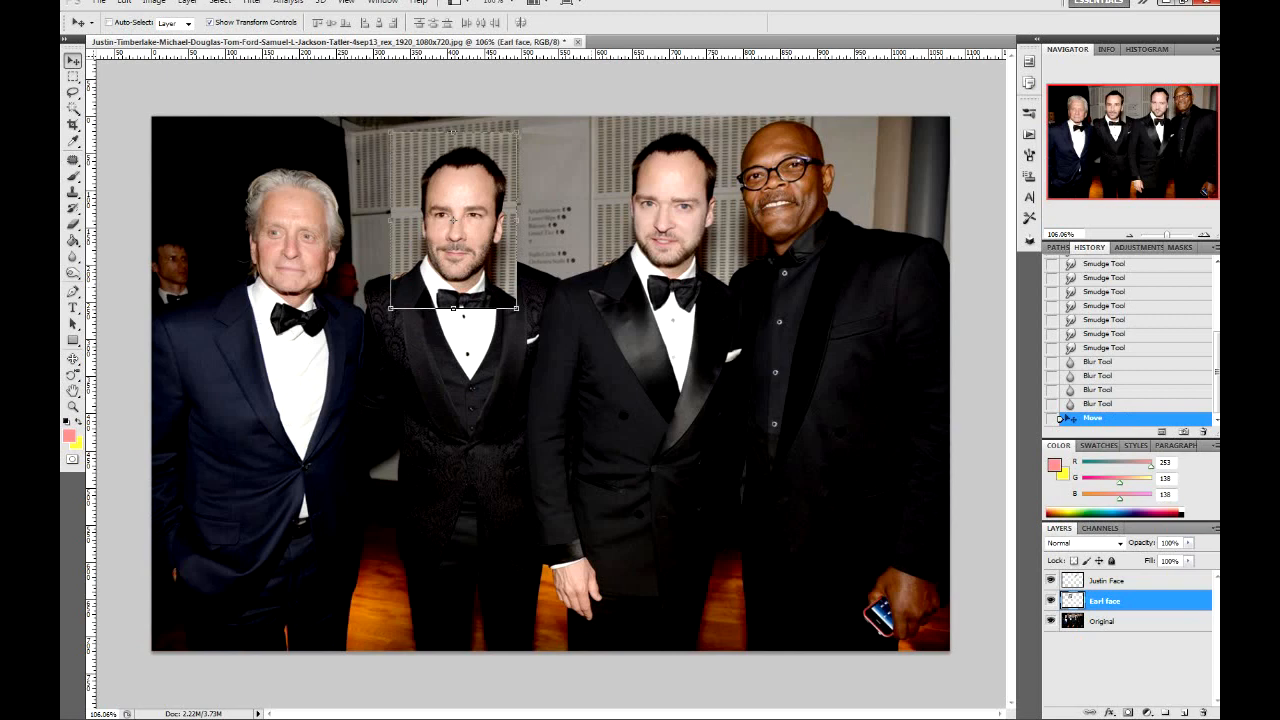
key(ctrl+z)
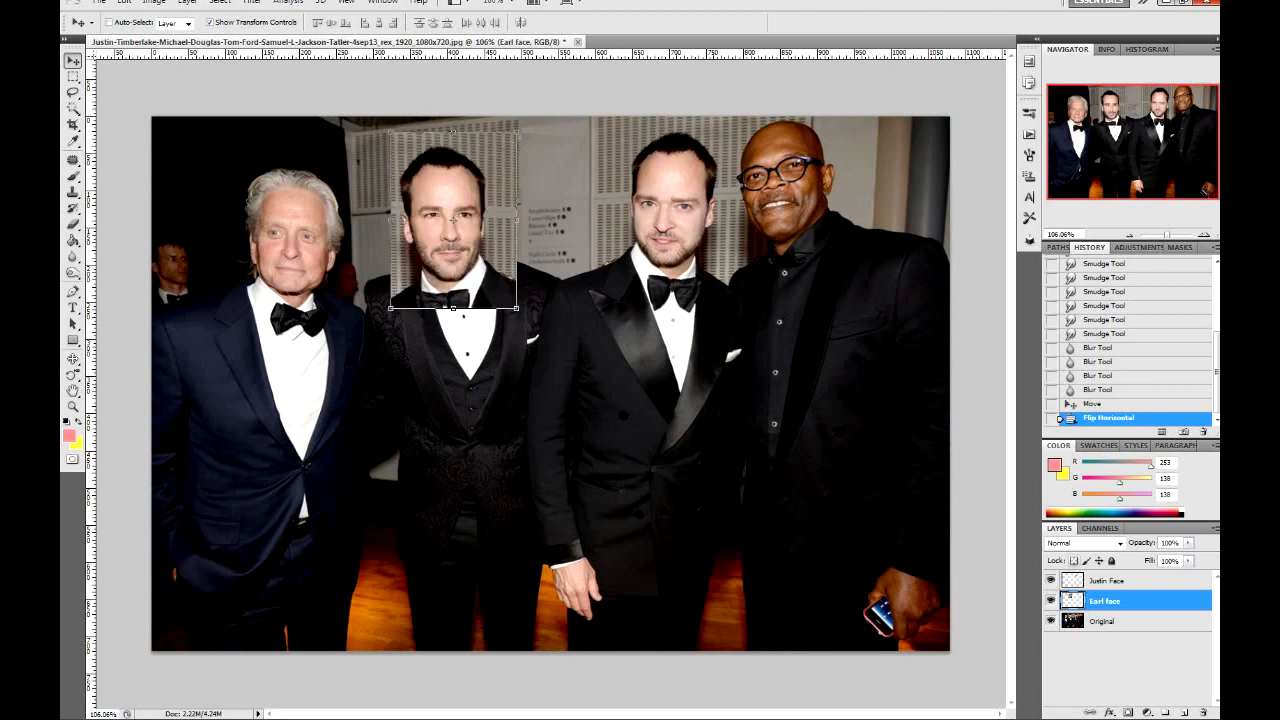
Keep the Earl face layer at 100% opacity and shift it slightly over the second man's head
click(1188, 543)
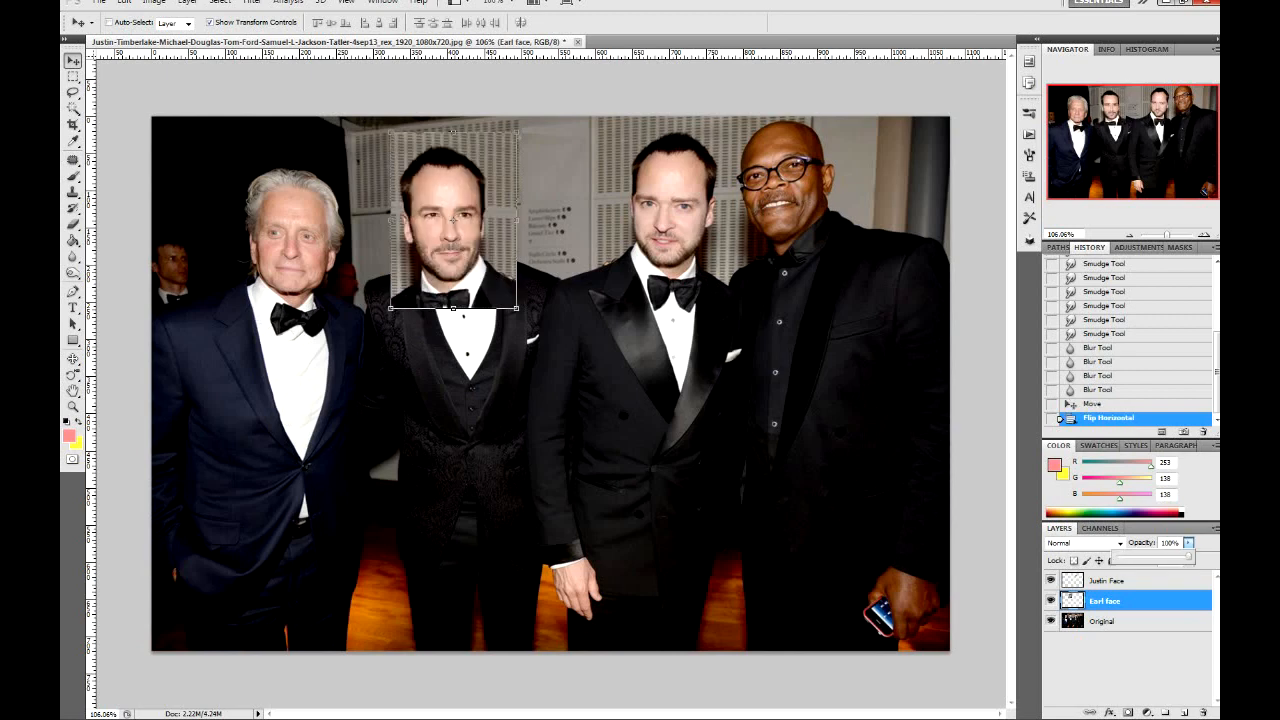
mouse_move(1189, 557)
mouse_down()
mouse_move(1138, 557)
mouse_move(1189, 557)
mouse_up()
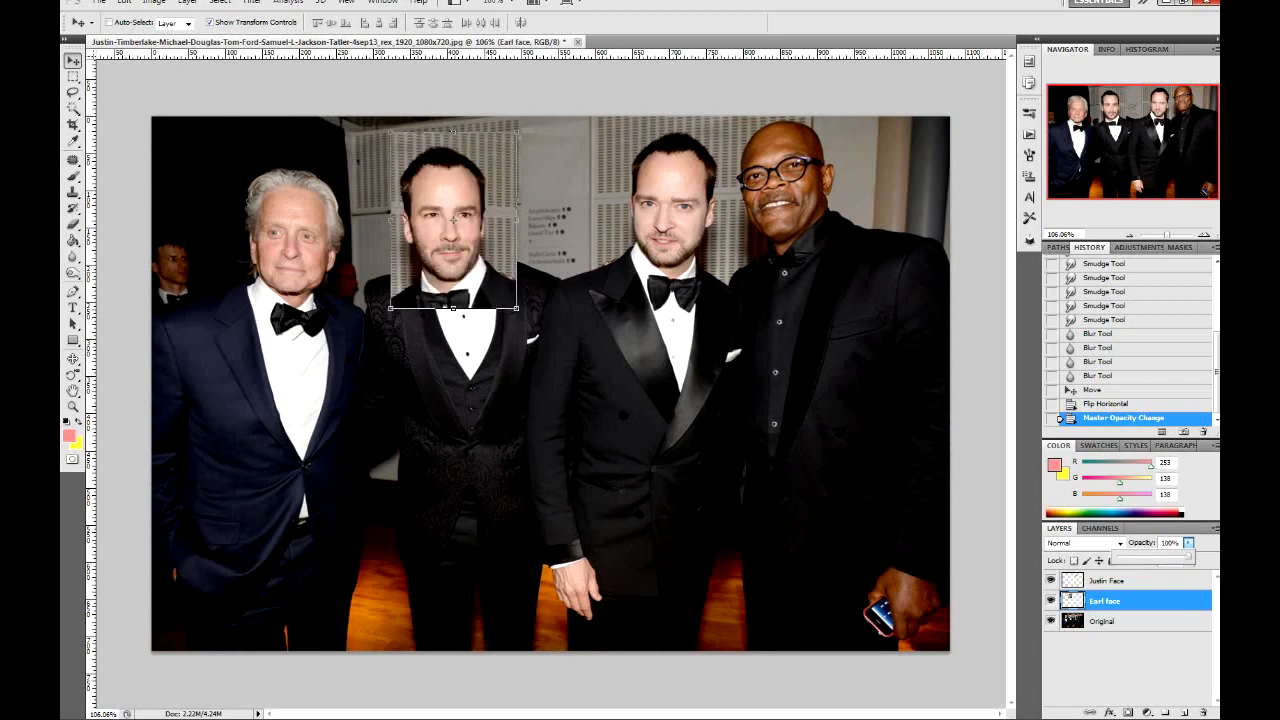
click(73, 61)
mouse_move(448, 220)
mouse_down()
mouse_move(396, 132)
mouse_move(452, 184)
mouse_move(450, 221)
mouse_up()
scroll(451, 269, up, 7)
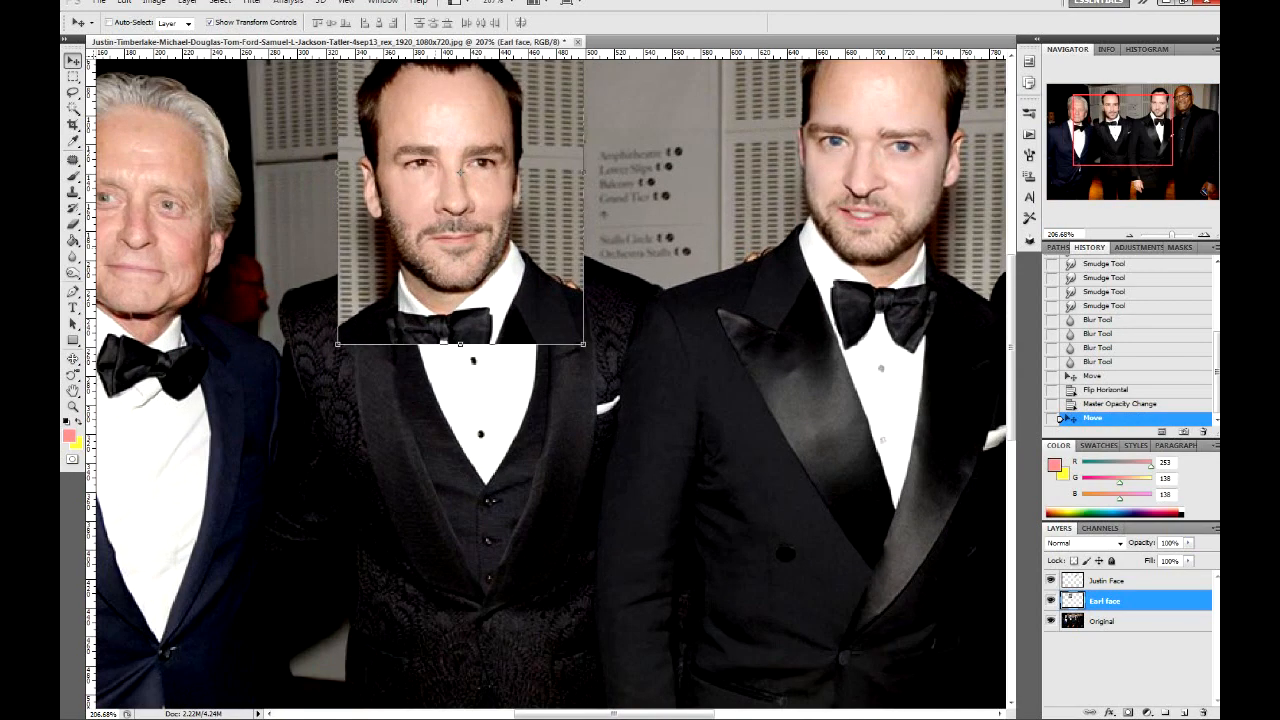
scroll(451, 269, up, 1)
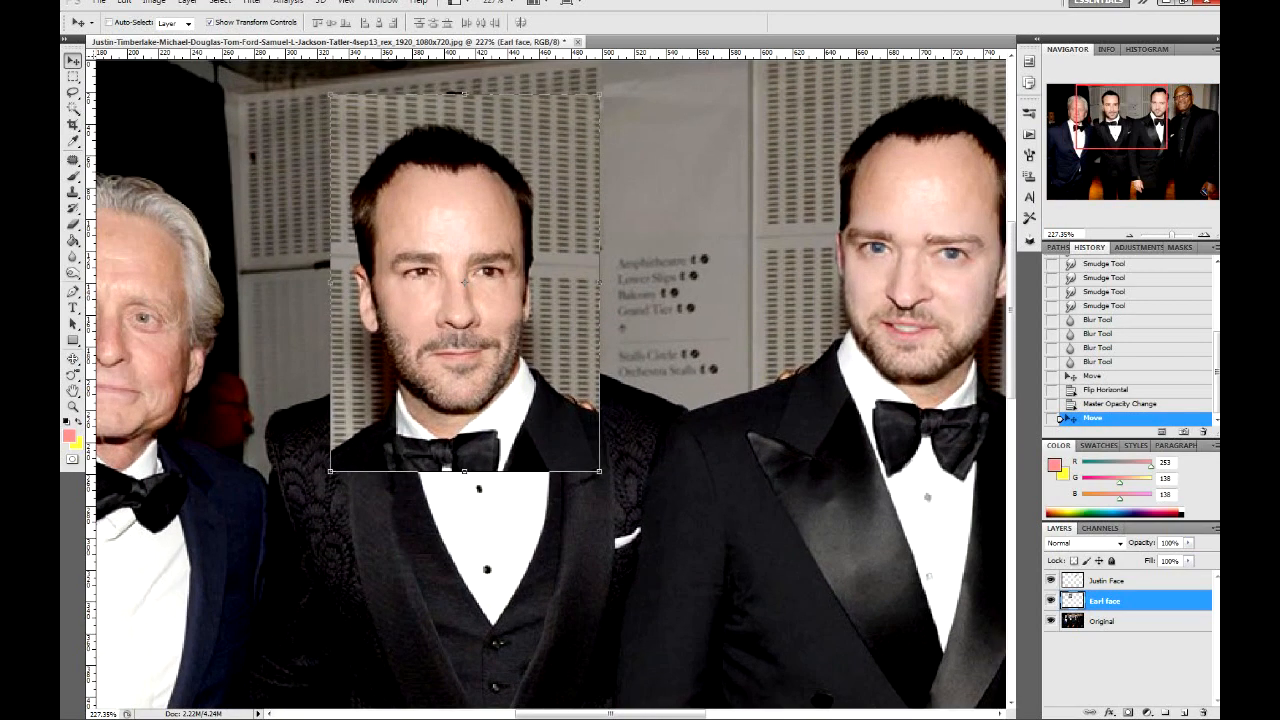
drag(451, 269, 509, 259)
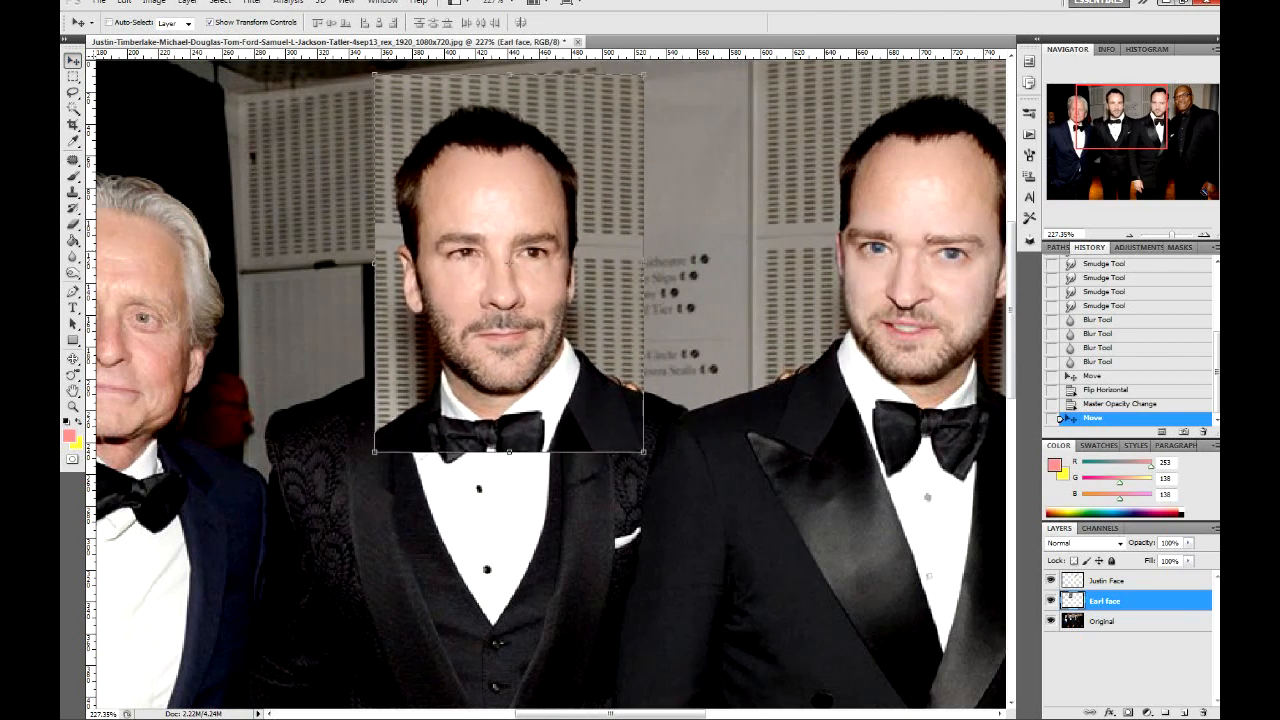
Erase the hair and background above the forehead on the Earl face layer
key(e)
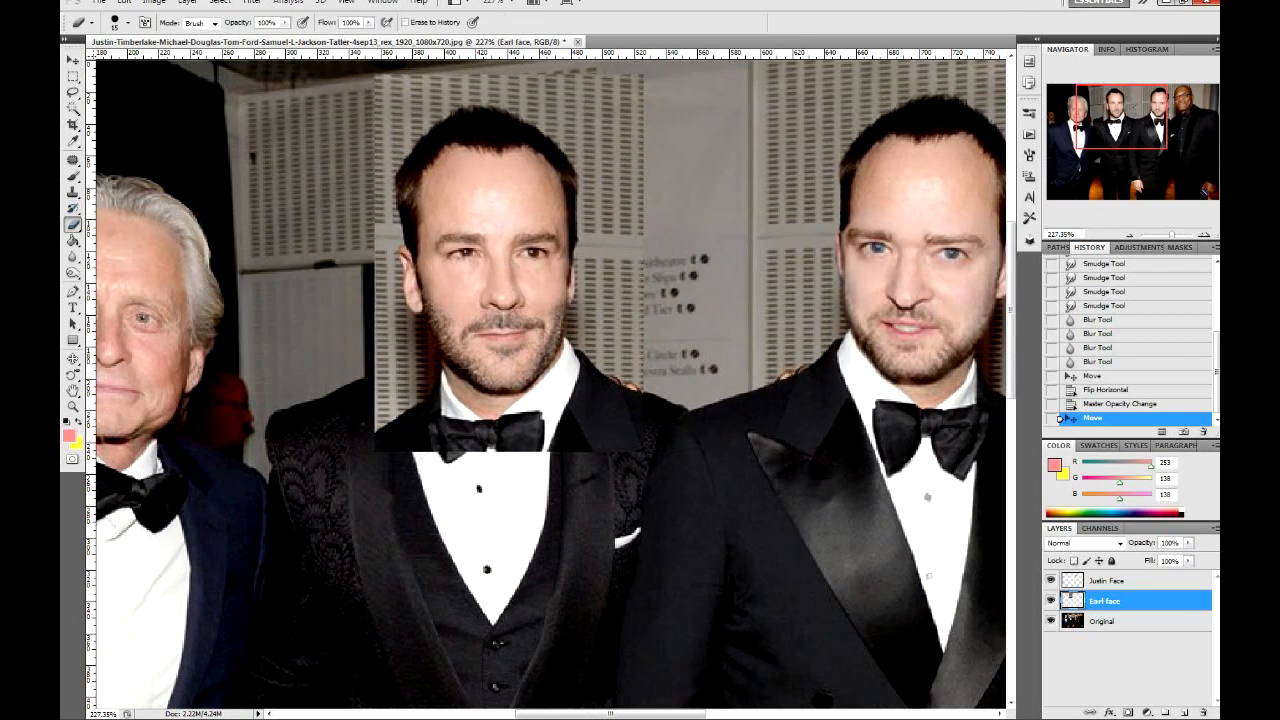
mouse_move(380, 84)
mouse_down()
mouse_move(565, 96)
mouse_move(642, 82)
mouse_move(505, 80)
mouse_move(383, 115)
mouse_move(610, 128)
mouse_move(565, 136)
mouse_up()
mouse_move(482, 145)
mouse_down()
mouse_move(446, 163)
mouse_move(622, 165)
mouse_up()
drag(438, 114, 438, 148)
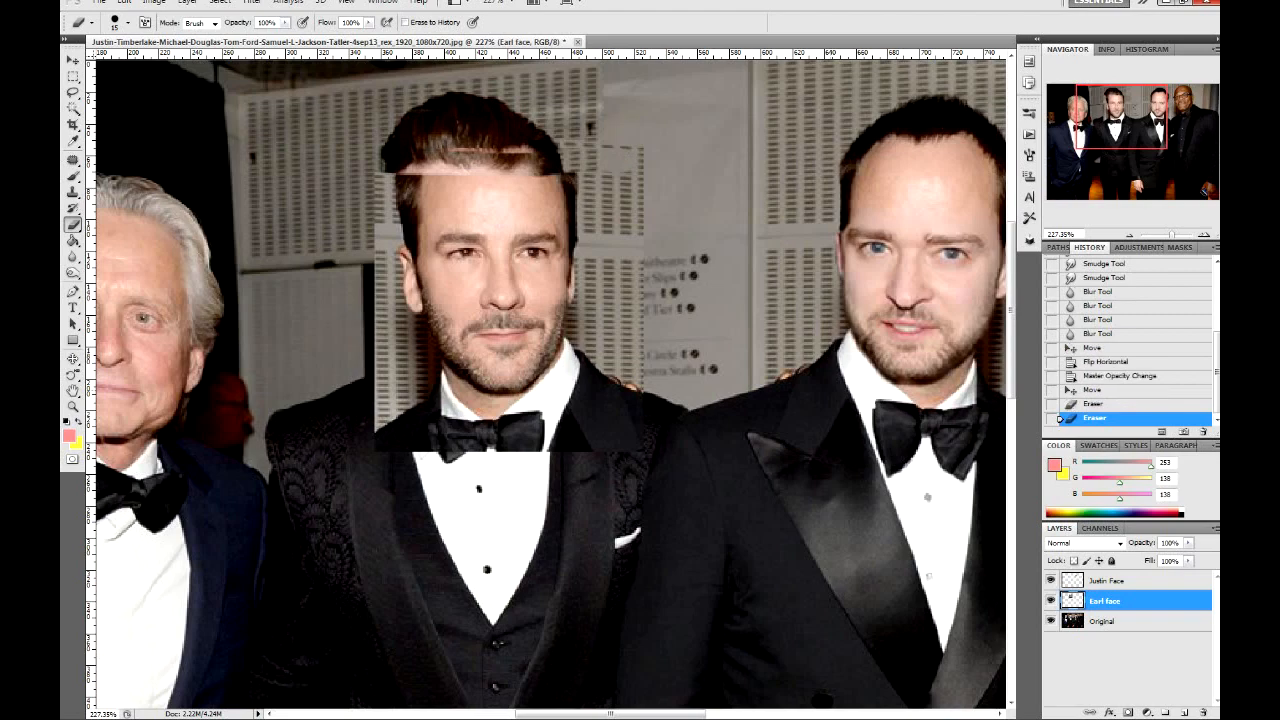
Hide the Original layer and erase the leftover strip above the forehead on the Earl face layer
click(1127, 660)
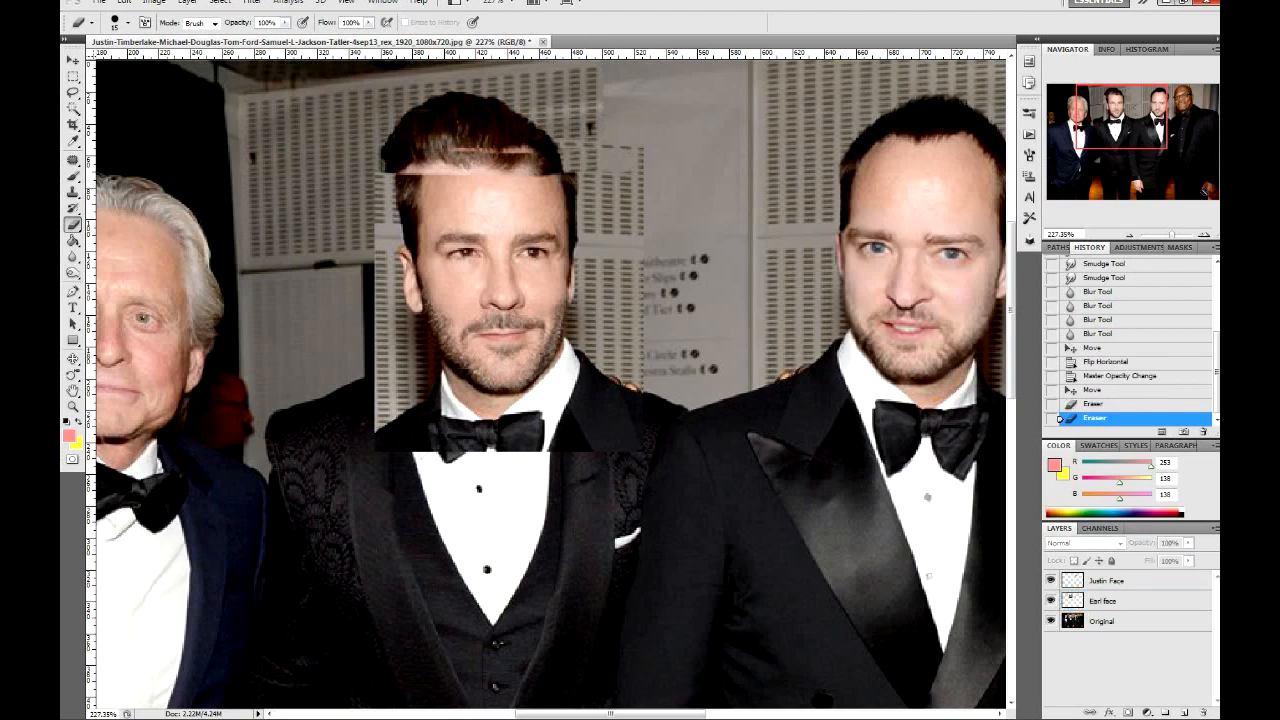
click(1050, 621)
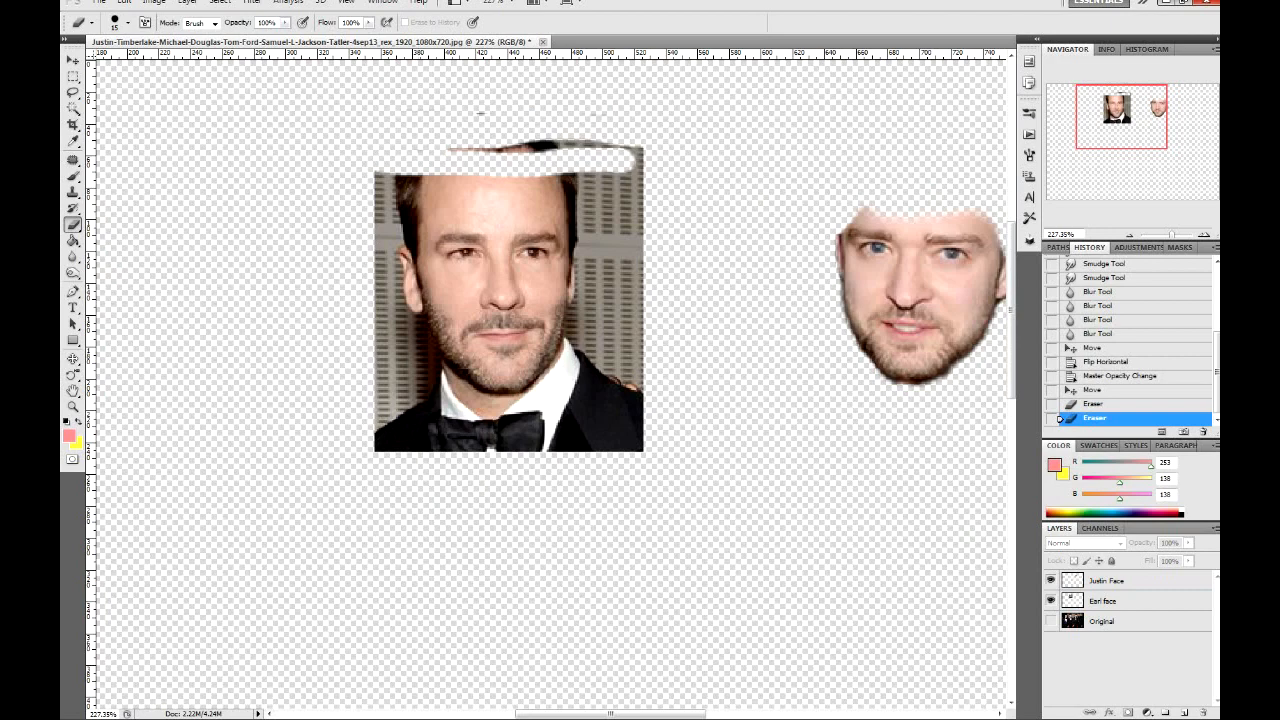
click(565, 146)
click(644, 269)
click(1104, 600)
mouse_move(438, 148)
mouse_down()
mouse_move(600, 146)
mouse_move(533, 148)
mouse_up()
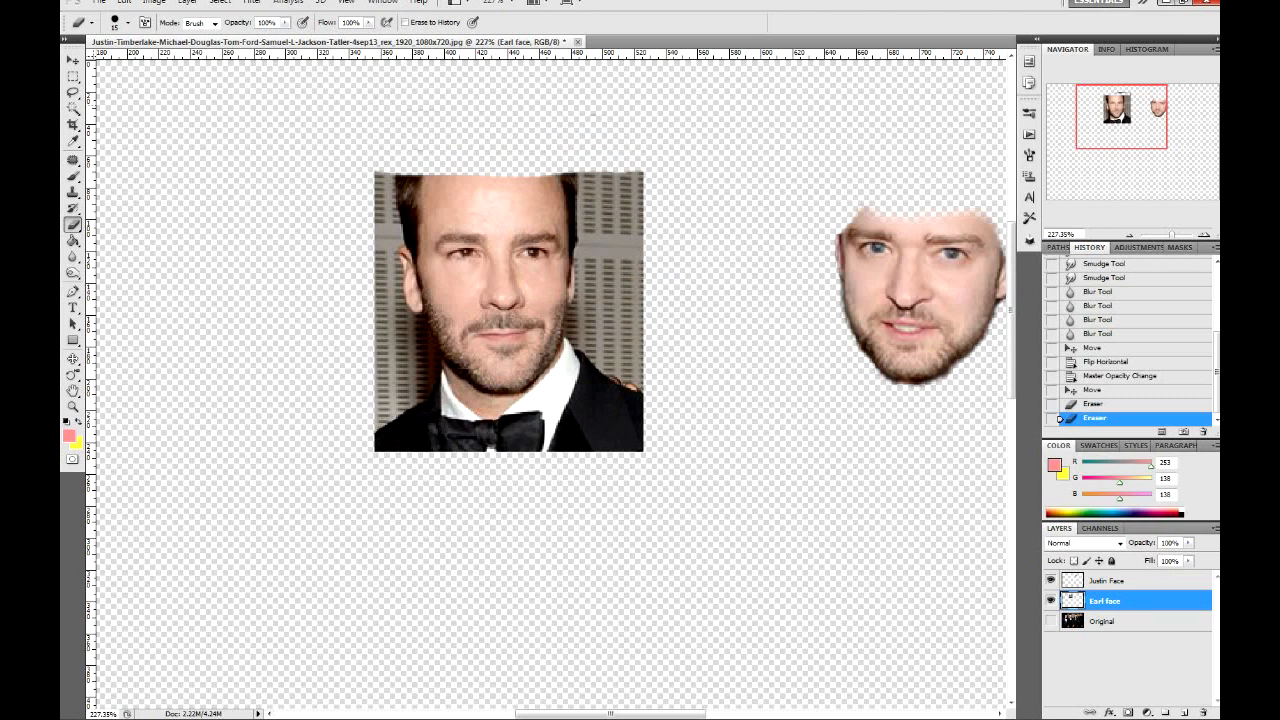
Erase the wall, collar and suit around the Earl face with a size 45 eraser, undoing the last stroke
drag(388, 174, 386, 330)
mouse_move(390, 415)
mouse_down()
mouse_move(405, 447)
mouse_move(480, 457)
mouse_move(620, 427)
mouse_move(495, 440)
mouse_move(420, 423)
mouse_move(390, 410)
mouse_up()
click(367, 392)
drag(358, 352, 404, 412)
click(368, 222)
click(352, 202)
click(357, 182)
mouse_move(361, 174)
mouse_down()
mouse_move(531, 190)
mouse_move(626, 168)
mouse_move(621, 183)
mouse_move(651, 215)
mouse_move(658, 398)
mouse_up()
mouse_move(629, 205)
mouse_down()
mouse_move(575, 400)
mouse_move(472, 408)
mouse_move(408, 330)
mouse_move(458, 396)
mouse_up()
key(ctrl+z)
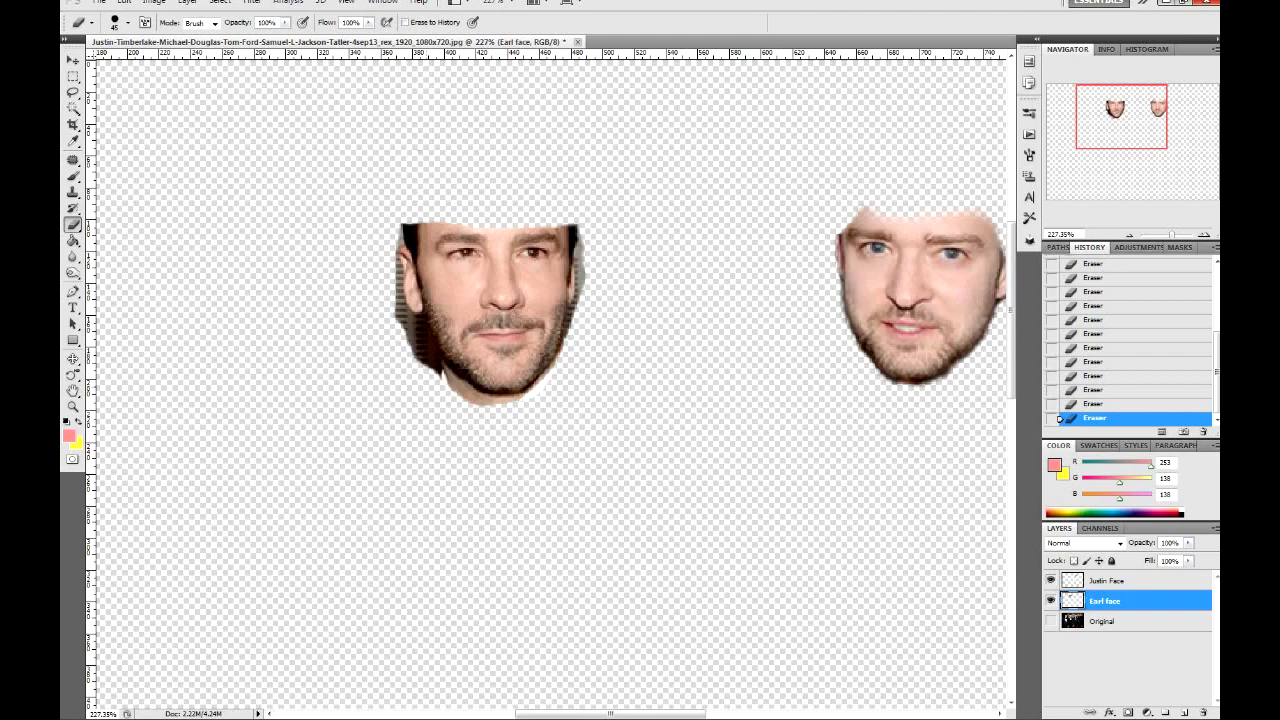
Erase the neck below the chin and the leftover background beside the right cheek of the Earl face
mouse_move(408, 338)
mouse_down()
mouse_move(462, 396)
mouse_move(512, 396)
mouse_up()
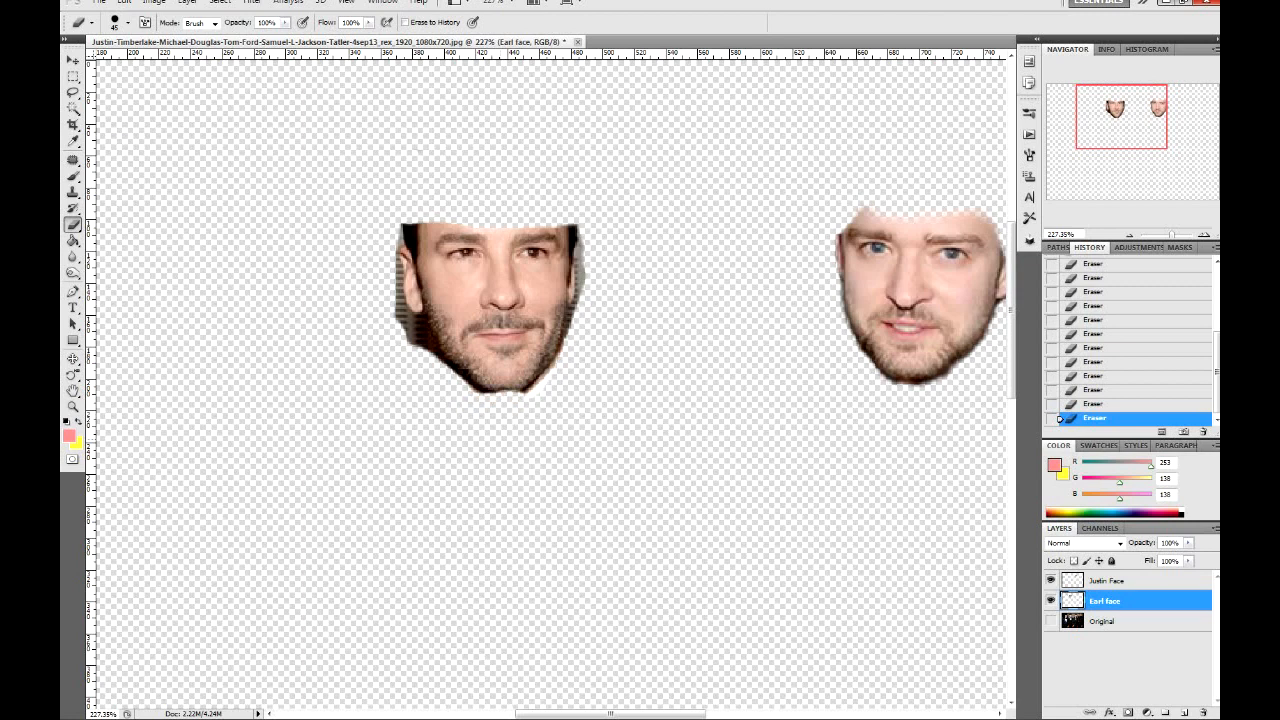
drag(512, 396, 522, 394)
drag(606, 250, 608, 300)
drag(405, 345, 540, 365)
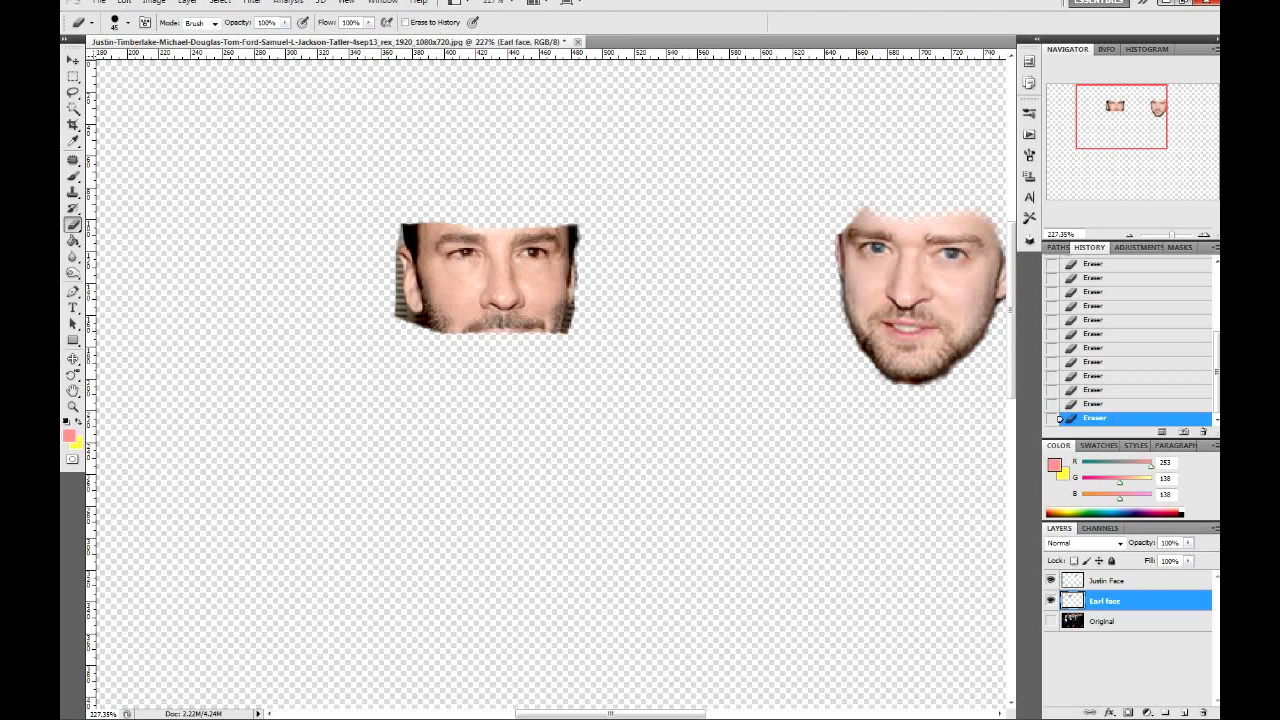
key(ctrl+z)
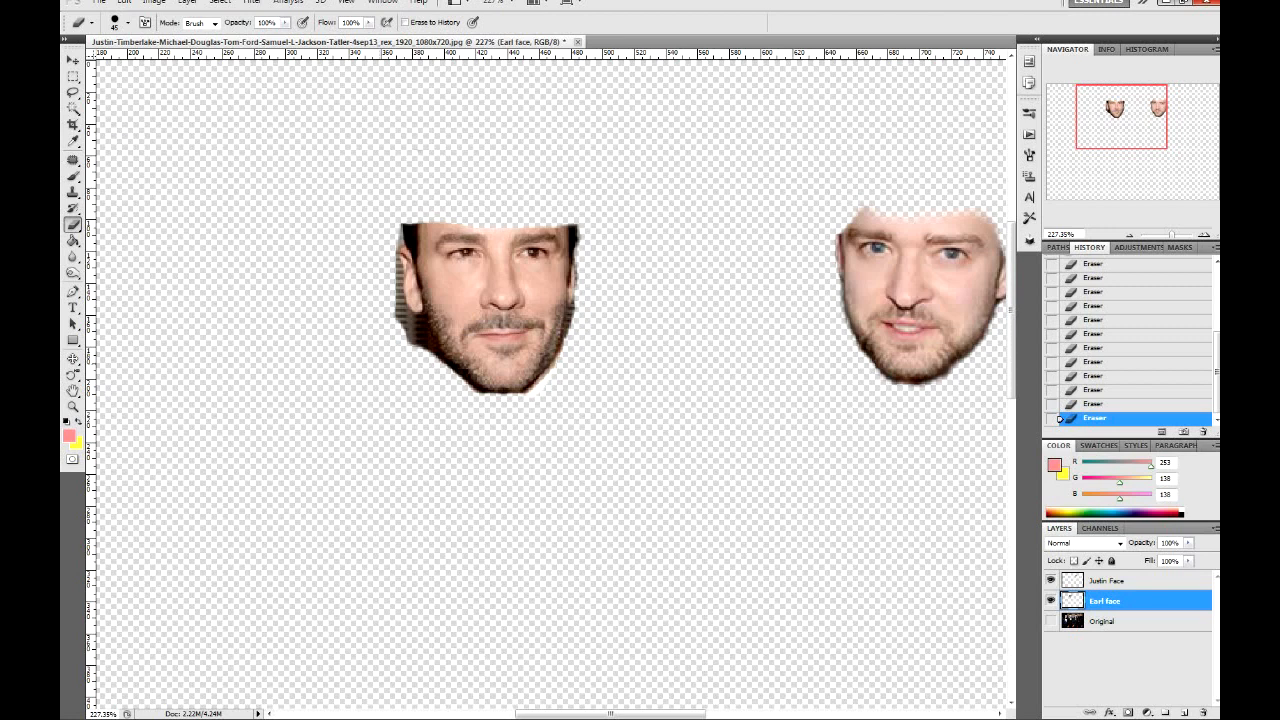
click(386, 371)
drag(388, 373, 479, 412)
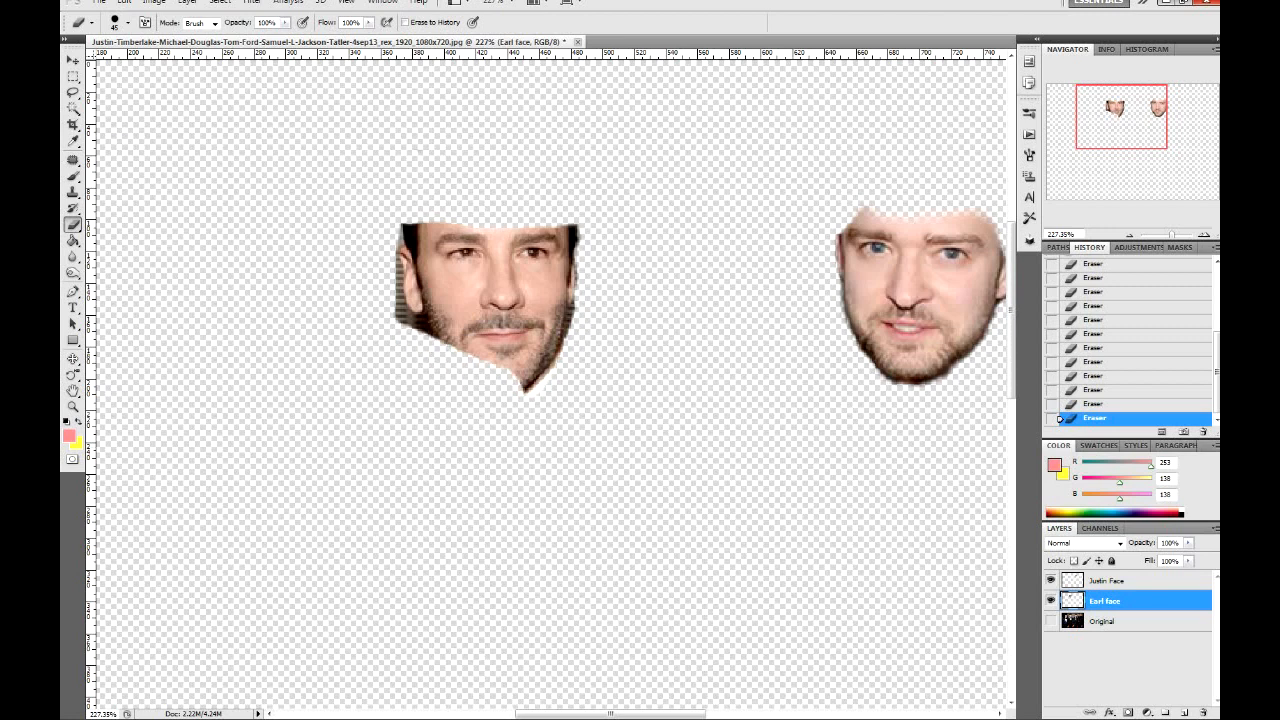
key(ctrl+z)
Erase the dark background remnants beside the left jaw and ear of the Earl face
click(410, 371)
click(403, 361)
click(404, 352)
click(394, 360)
click(389, 357)
click(388, 355)
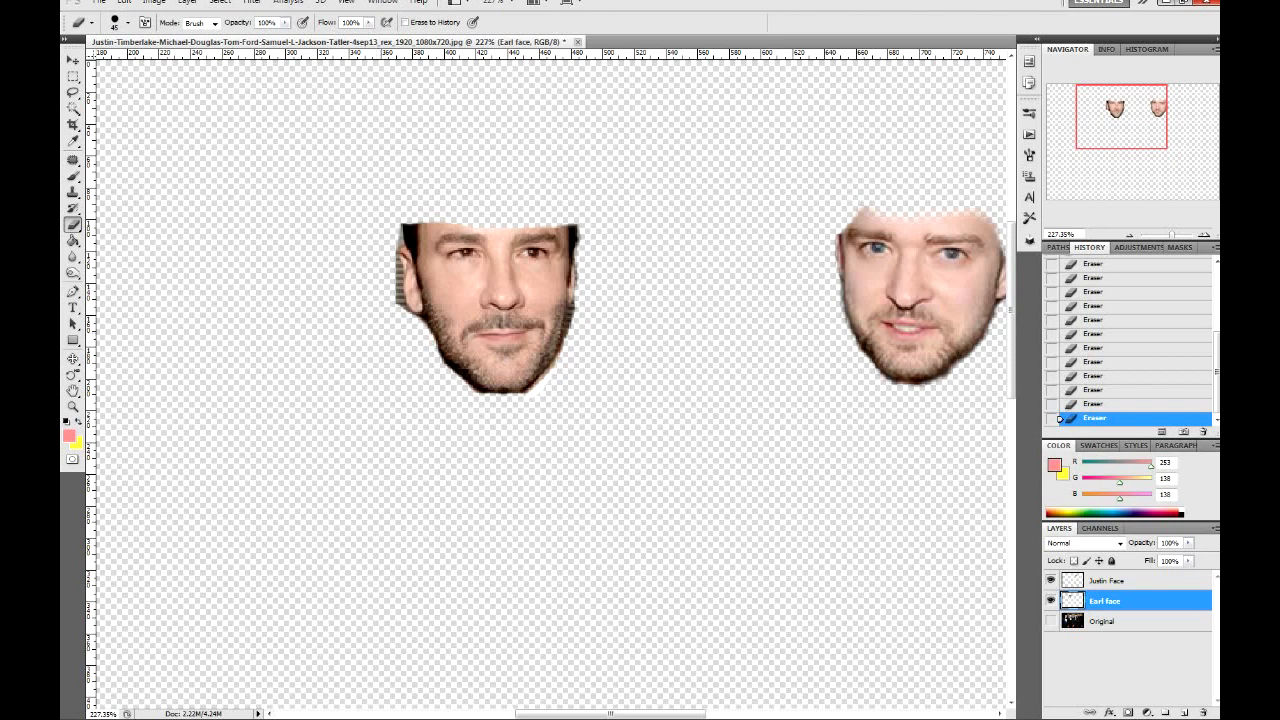
click(387, 352)
click(401, 300)
scroll(550, 380, up, 1)
click(367, 299)
click(369, 303)
click(368, 285)
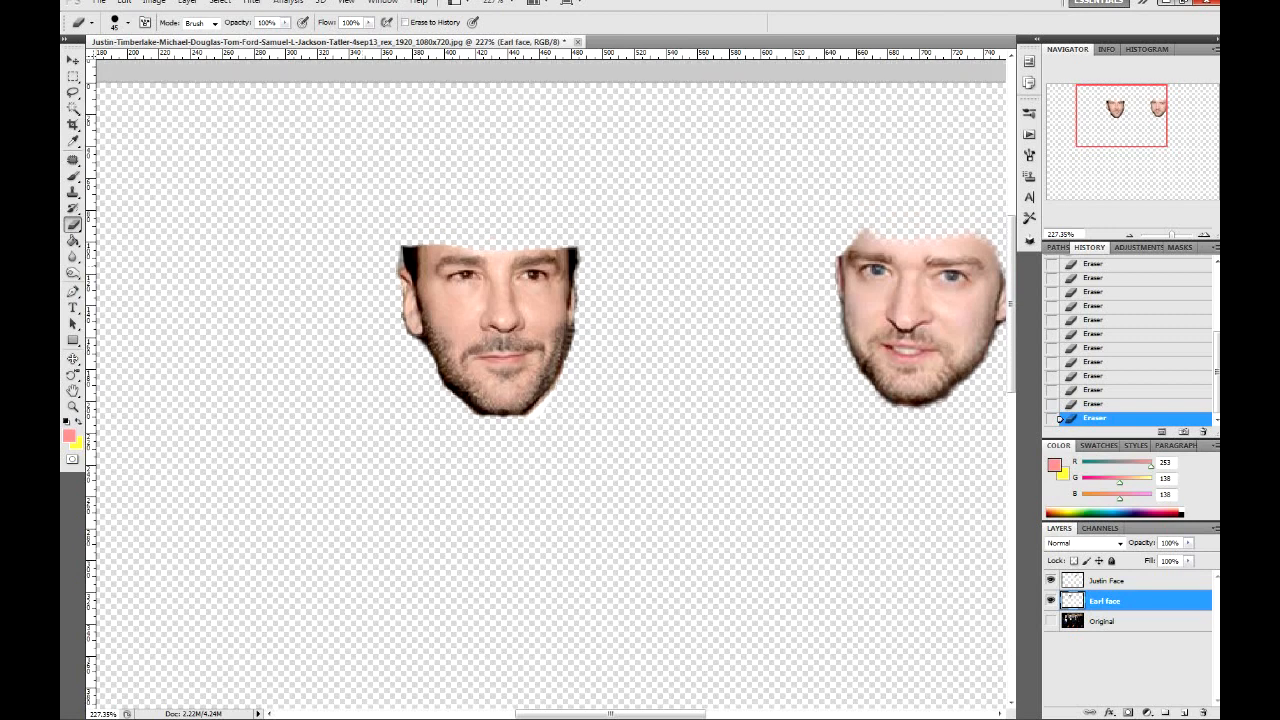
click(366, 261)
Clean up the right cheek, jaw and chin edges of the Earl face with short eraser dabs
click(612, 256)
click(601, 339)
click(577, 349)
drag(578, 355, 567, 390)
click(576, 374)
click(574, 381)
click(561, 400)
click(552, 411)
click(541, 420)
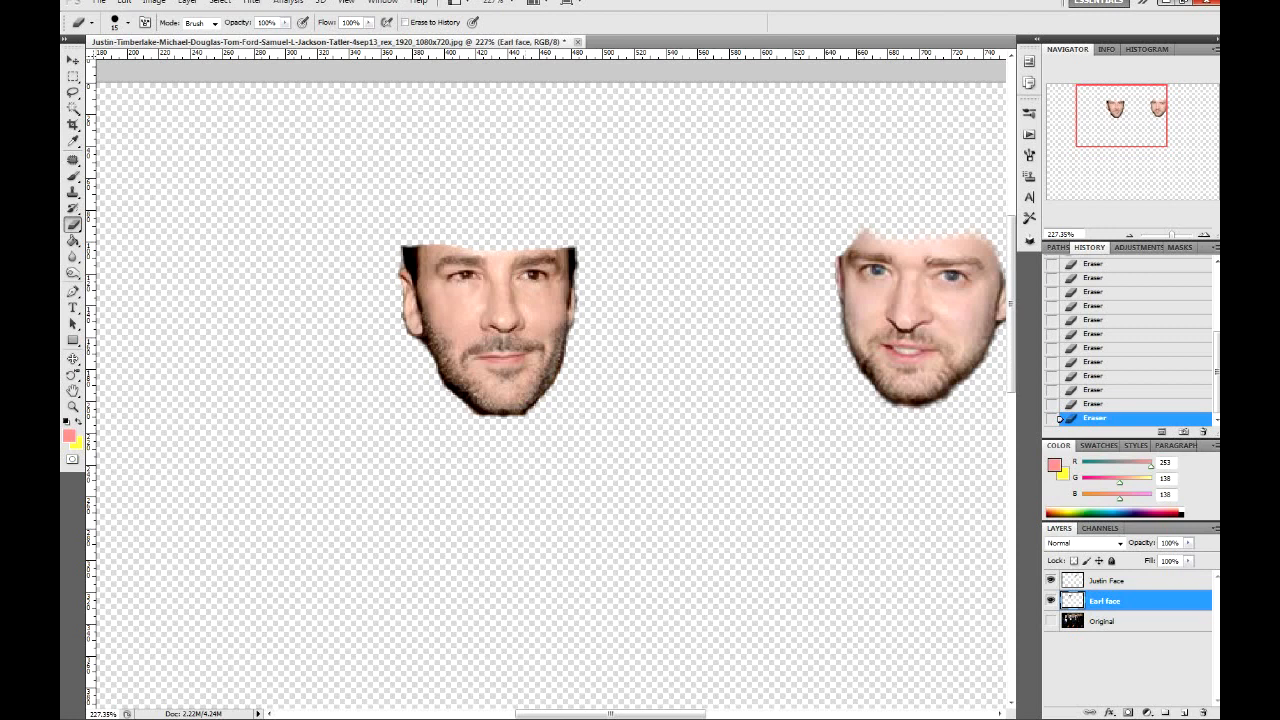
click(534, 424)
click(529, 427)
click(467, 422)
Show the Original layer and move the Earl face cutout onto the second man's face, nudging it into place
click(1050, 621)
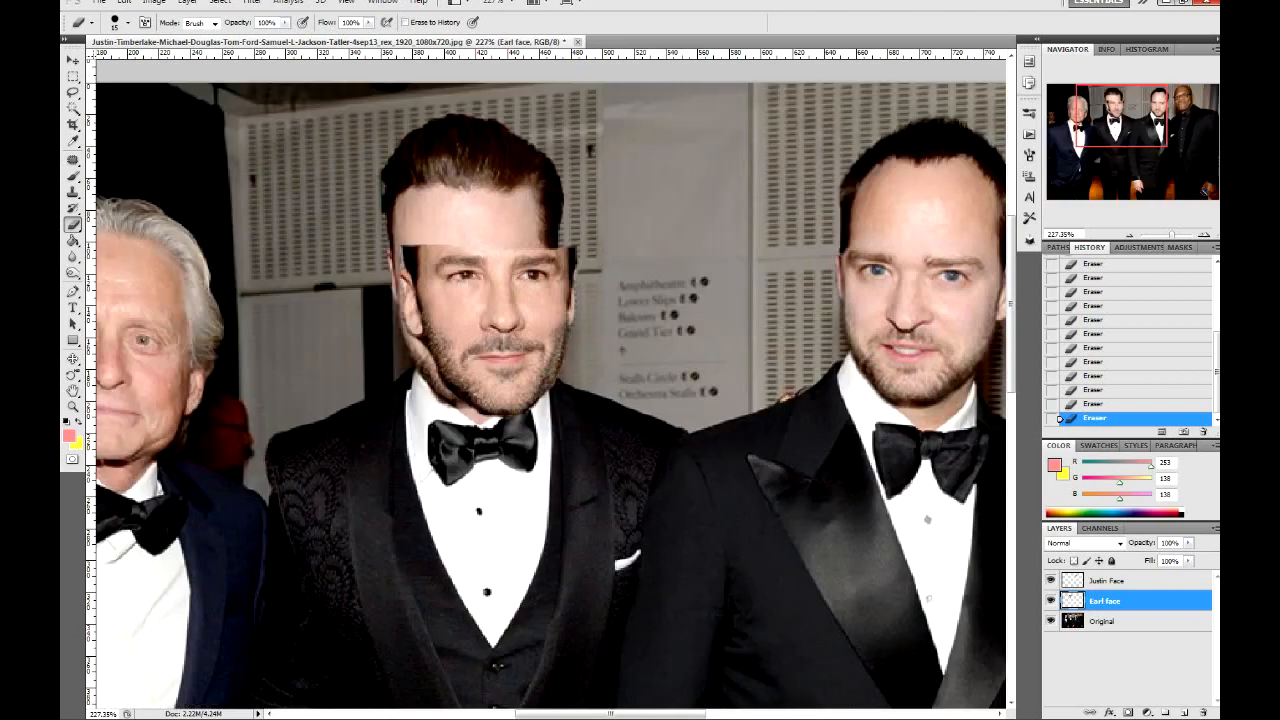
mouse_move(490, 320)
mouse_down()
mouse_move(375, 315)
mouse_move(480, 312)
mouse_up()
key(Up)
key(Right)
key(Down)
key(Left)
key(Left)
key(Left)
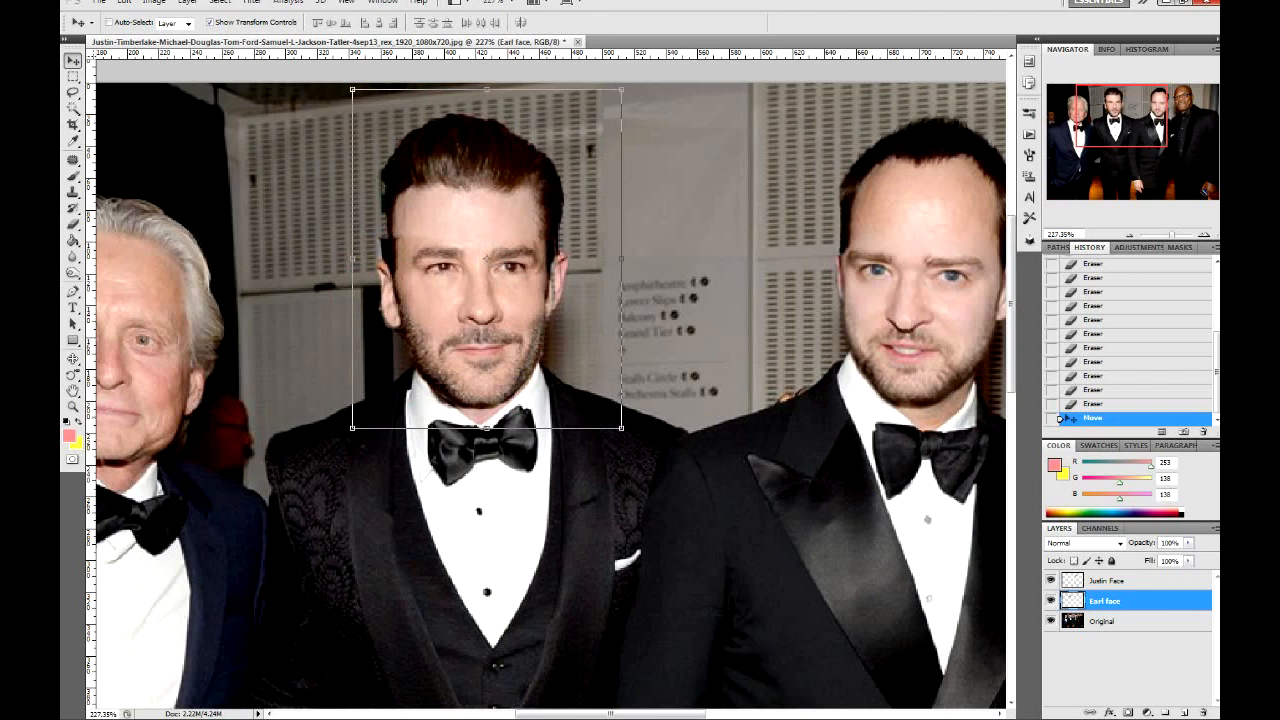
Erase the dark hair corner at the left temple of the Earl face with the size 15 eraser
click(73, 224)
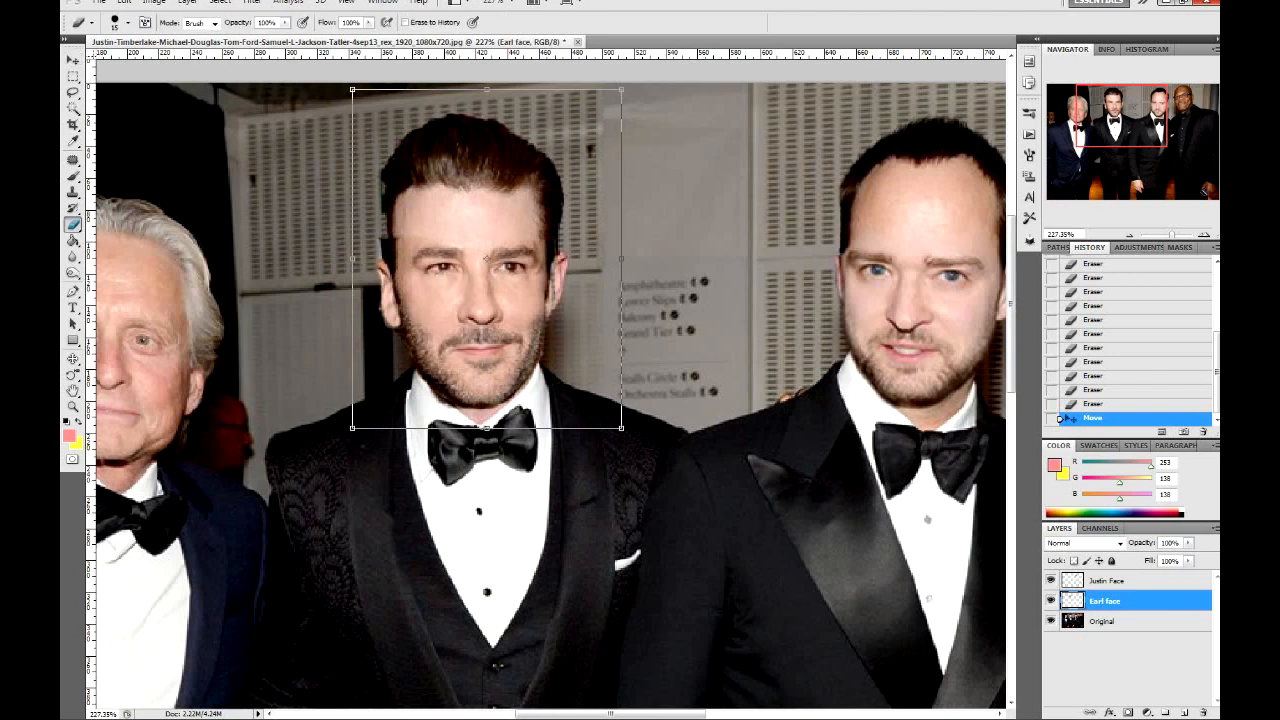
click(384, 245)
click(390, 252)
click(392, 260)
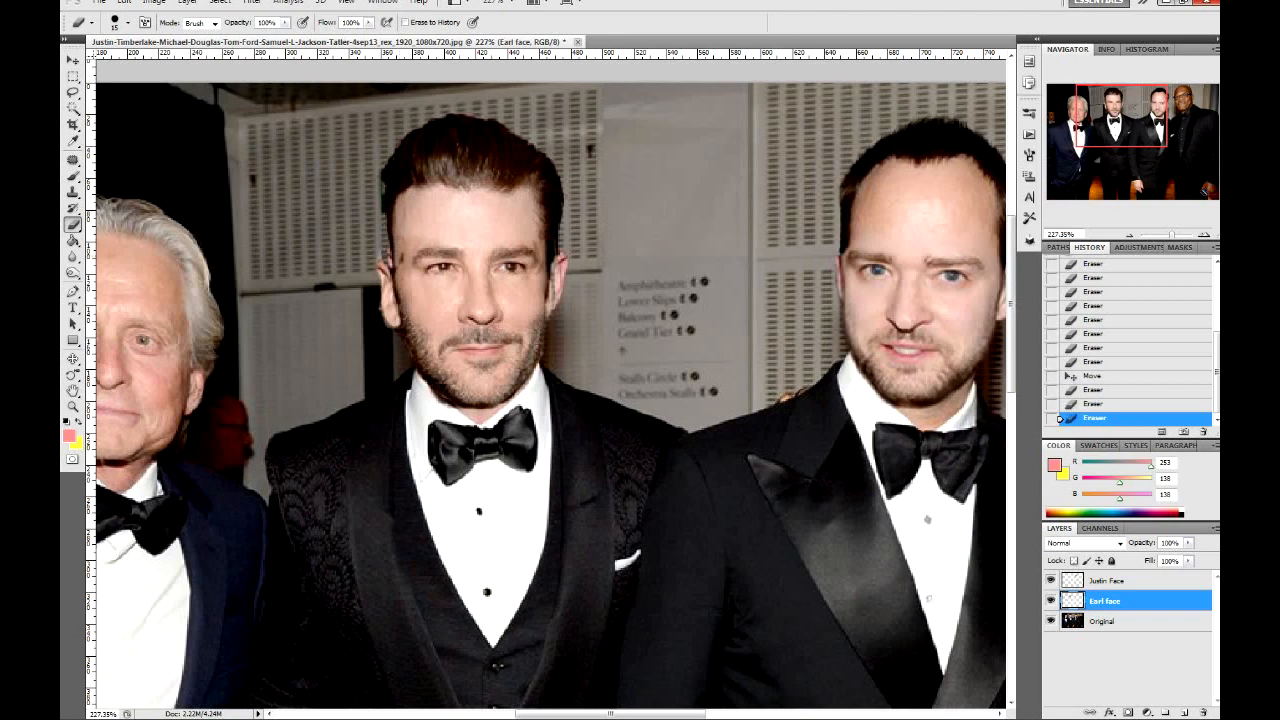
click(394, 261)
Reduce the eraser size and dab away the remaining dark specks at the left temple
key(bracketleft)
key(bracketleft)
click(388, 262)
click(389, 261)
click(389, 260)
click(390, 260)
click(390, 259)
click(391, 259)
click(391, 258)
click(391, 258)
click(392, 257)
Nudge the Earl face layer slightly up and to the left to line it up with the second man's head
key(v)
key(Up)
key(Up)
key(Up)
key(Down)
key(Down)
key(Left)
key(Right)
key(Left)
key(Left)
key(Up)
key(Up)
key(Up)
key(Up)
key(Up)
key(Down)
key(Down)
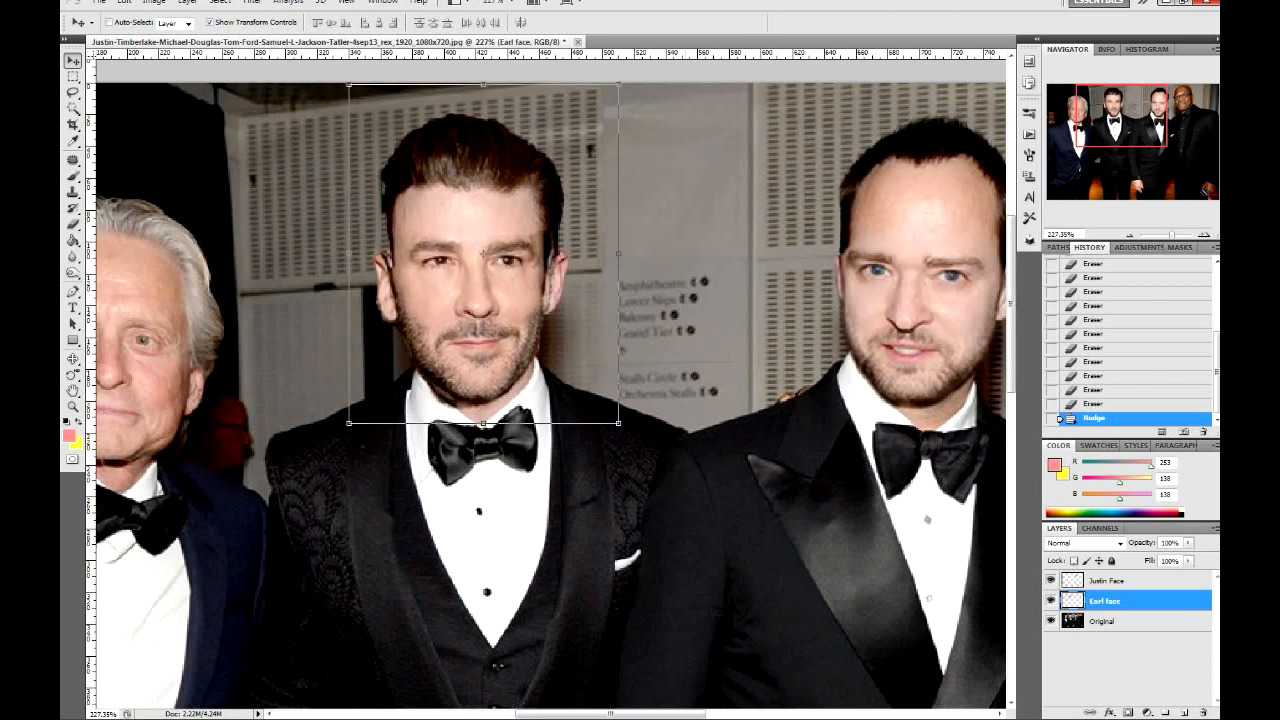
key(Left)
key(Left)
key(Left)
key(Down)
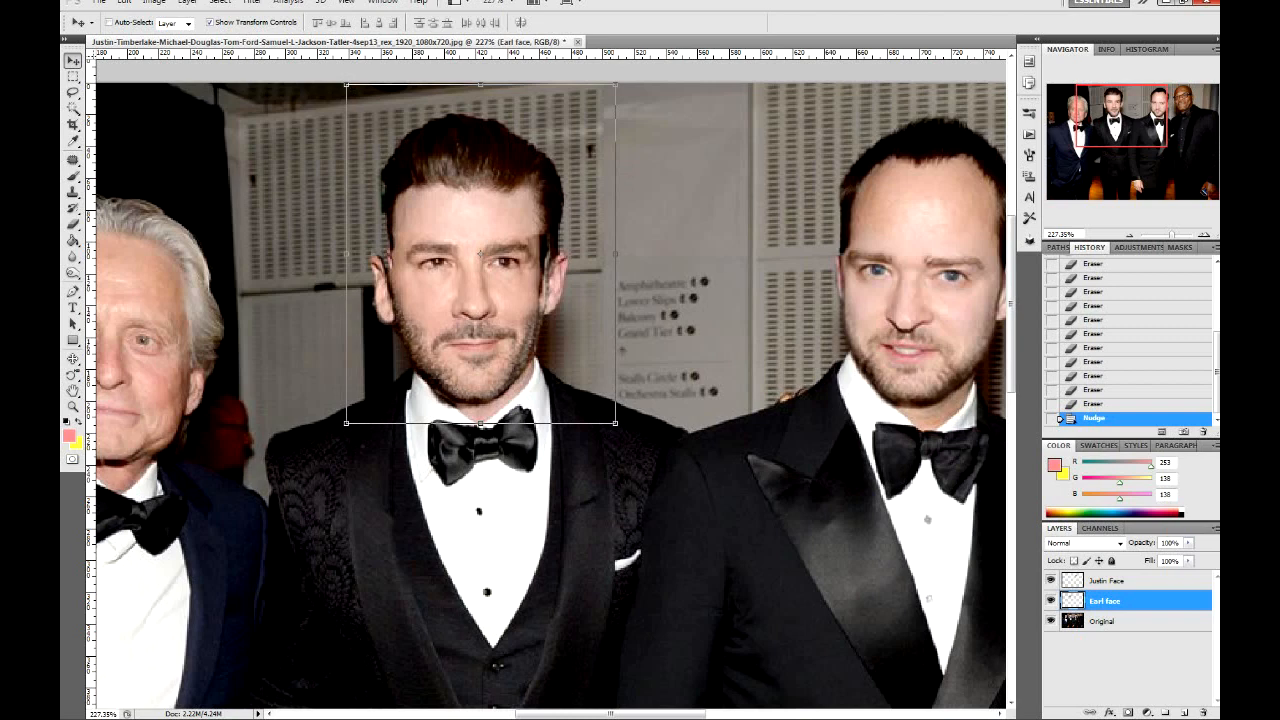
Scale the Earl face layer proportionally to 101.54% and reposition it over the second man's face
drag(615, 423, 620, 428)
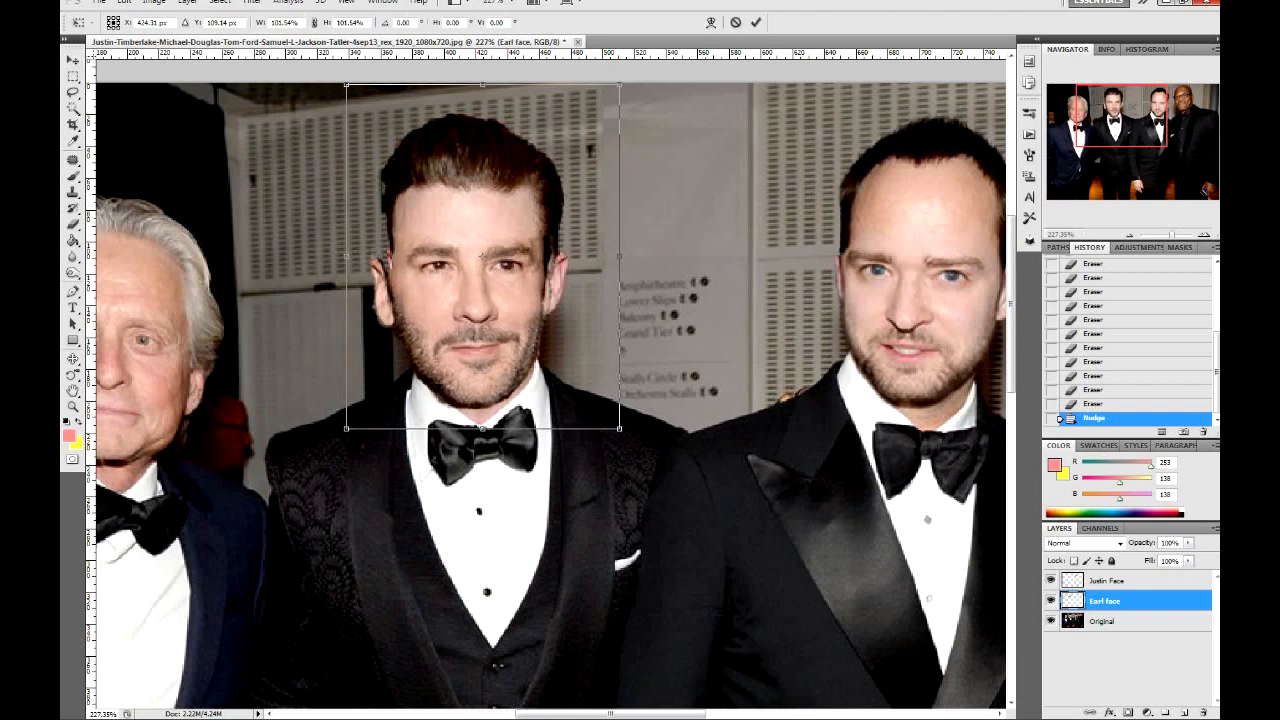
key(Return)
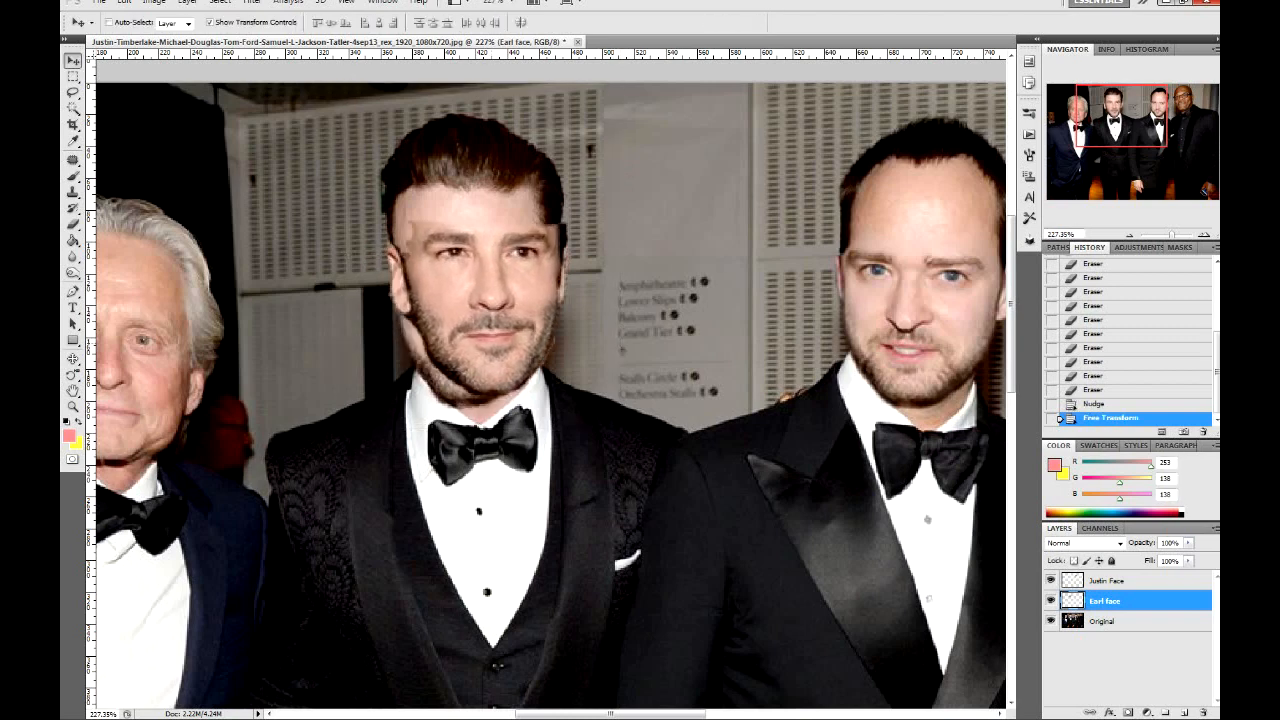
mouse_move(485, 280)
mouse_down()
mouse_move(450, 366)
mouse_move(466, 291)
mouse_up()
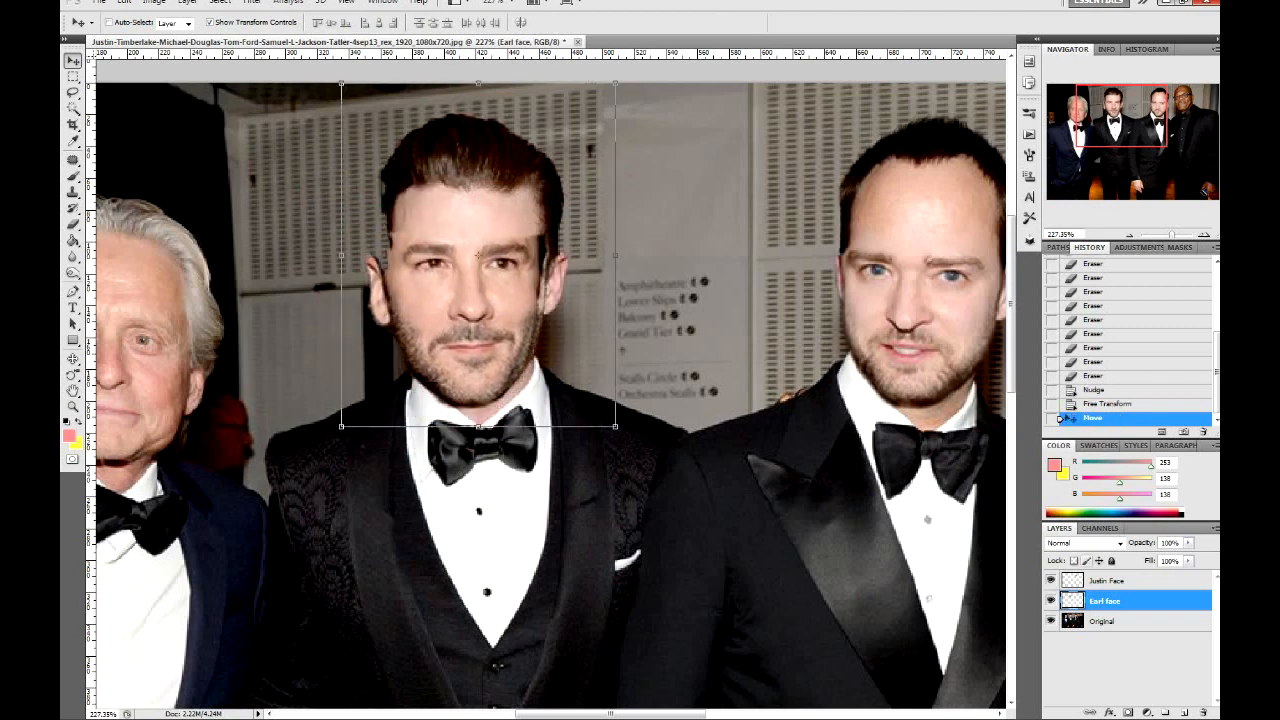
Lower the Earl face layer's opacity to 60% and shift it to align with the face underneath
click(1188, 543)
mouse_move(1182, 557)
mouse_down()
mouse_move(1138, 557)
mouse_move(1160, 557)
mouse_up()
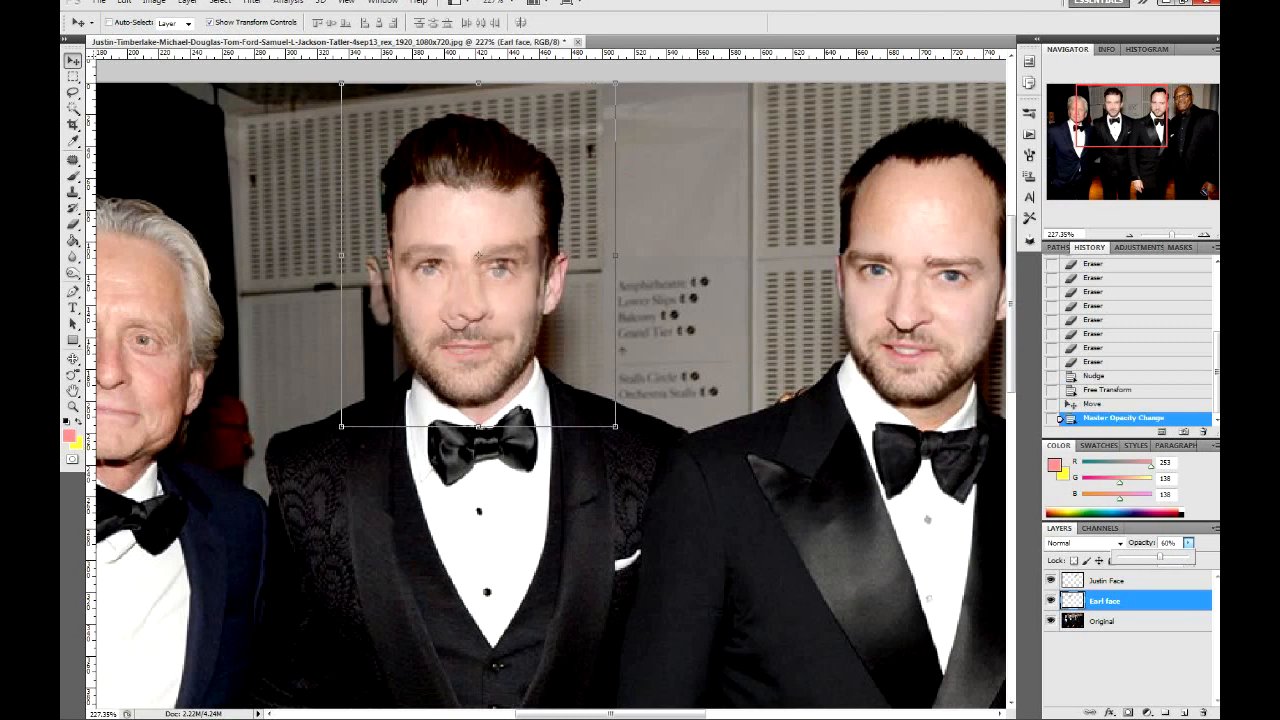
mouse_move(463, 310)
mouse_down()
mouse_move(444, 316)
mouse_move(455, 321)
mouse_up()
Enlarge the Earl face layer slightly and move it a little to match the face underneath
drag(617, 447, 609, 454)
key(Return)
mouse_move(460, 320)
mouse_down()
mouse_move(469, 314)
mouse_move(449, 373)
mouse_move(469, 318)
mouse_up()
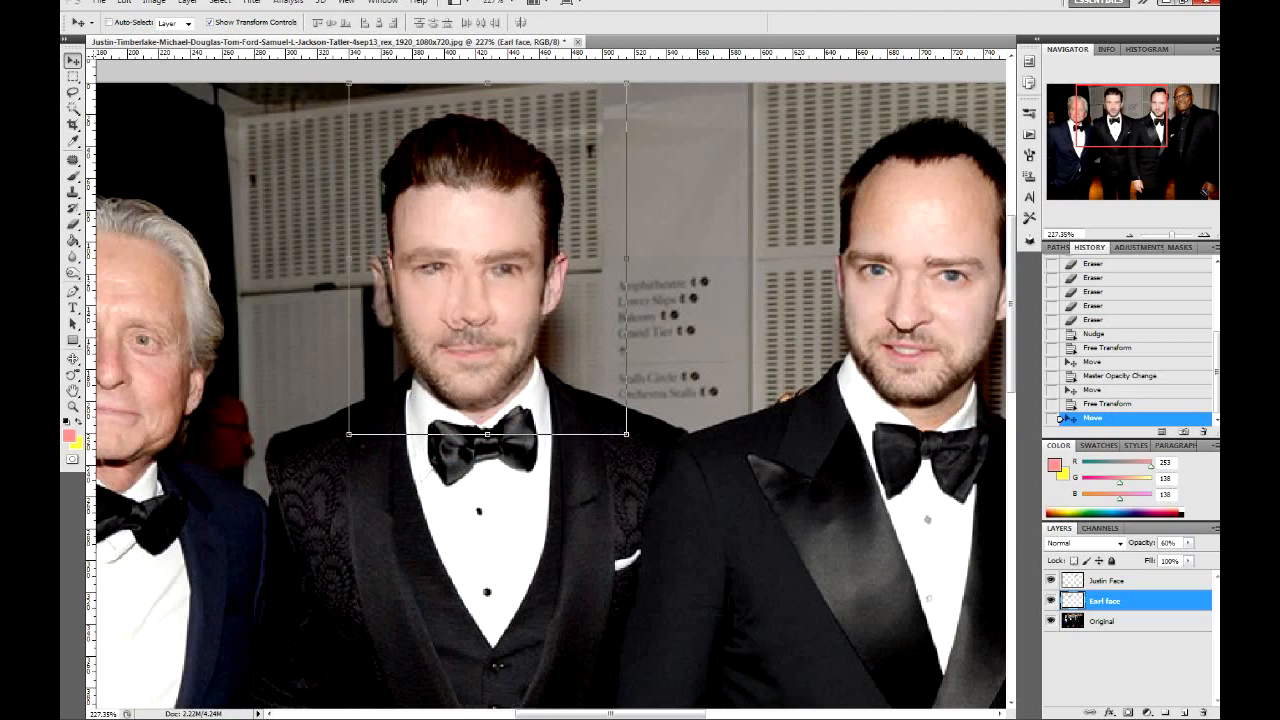
Scale the Earl face layer proportionally to 97.21% and realign it with the face underneath
key(ctrl+t)
drag(626, 258, 613, 258)
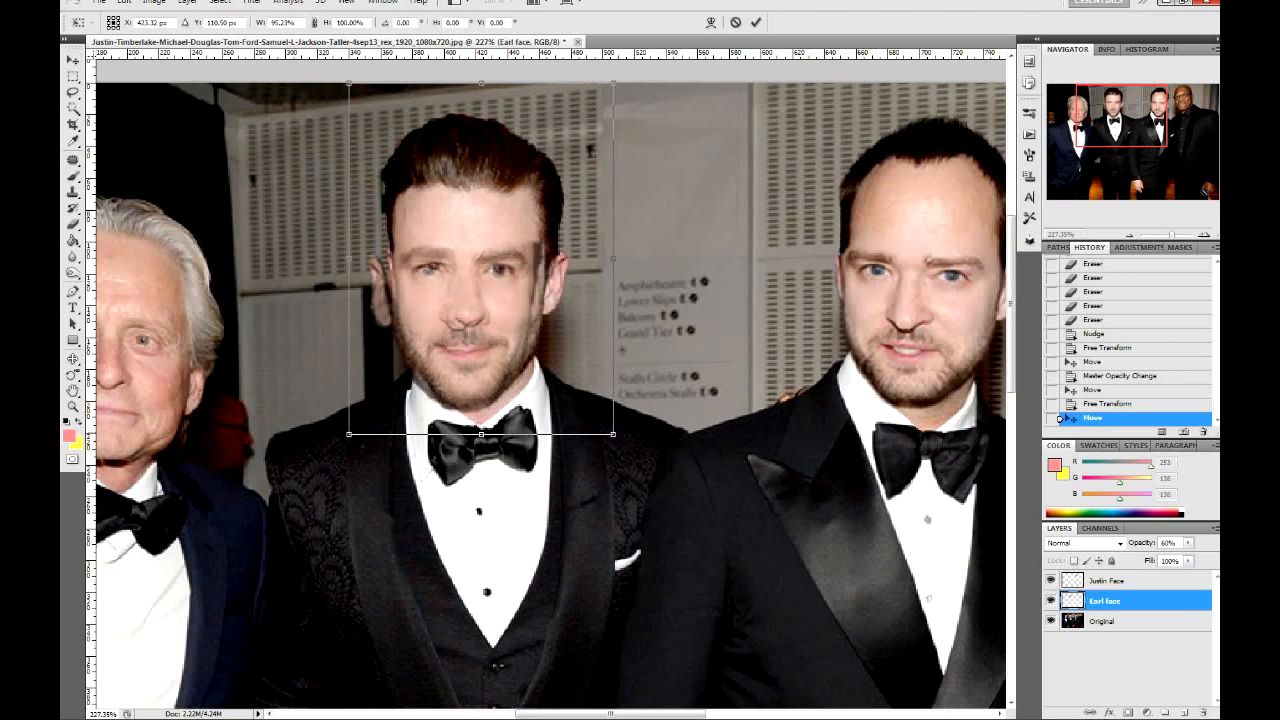
key(ctrl+z)
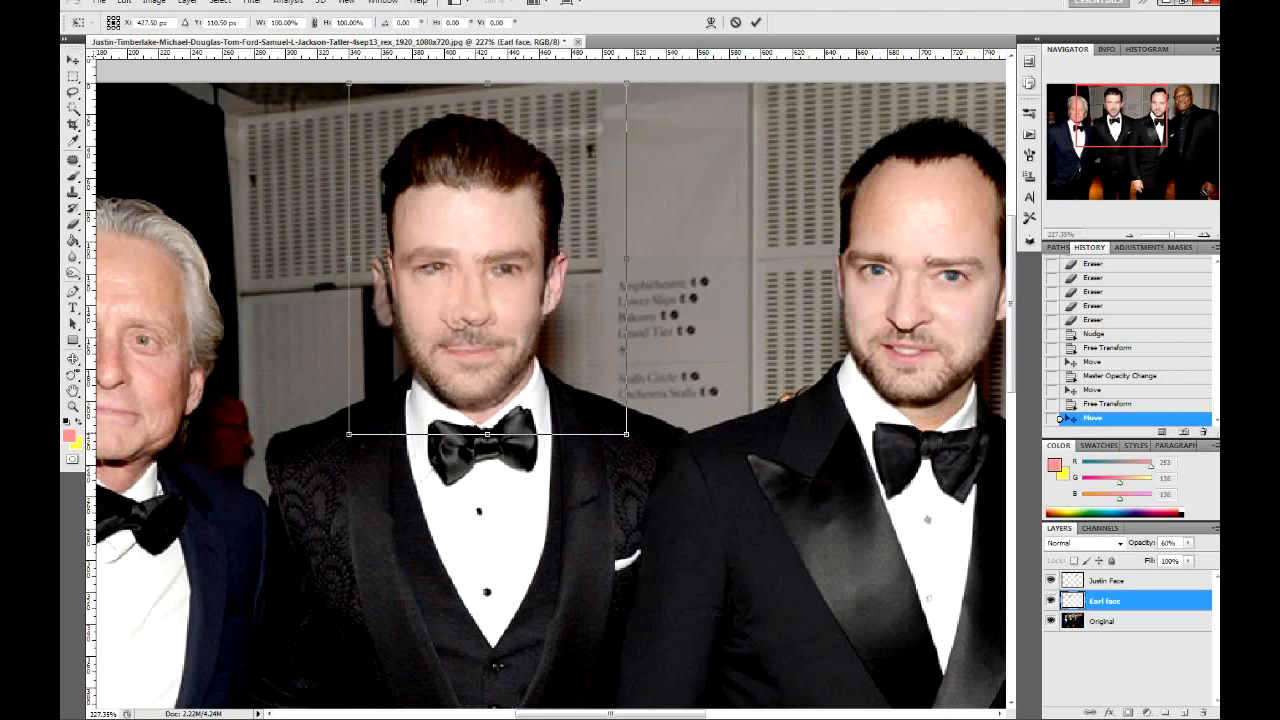
drag(626, 434, 618, 424)
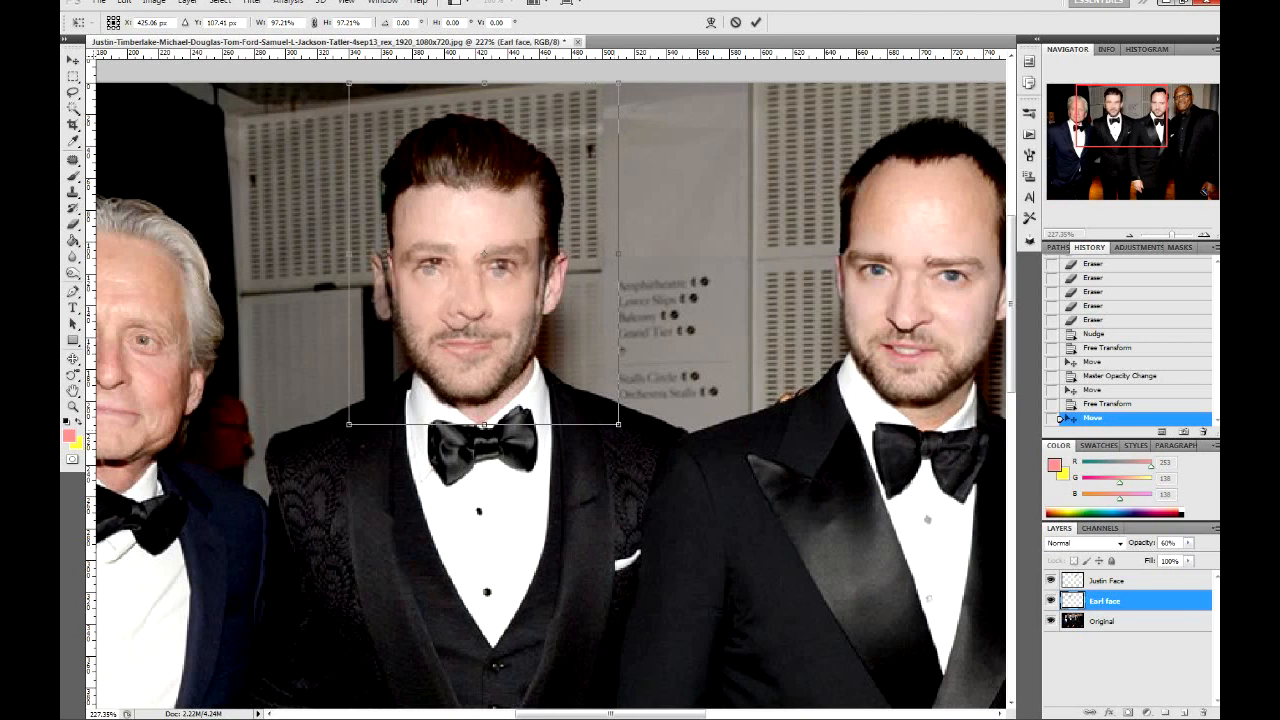
key(Return)
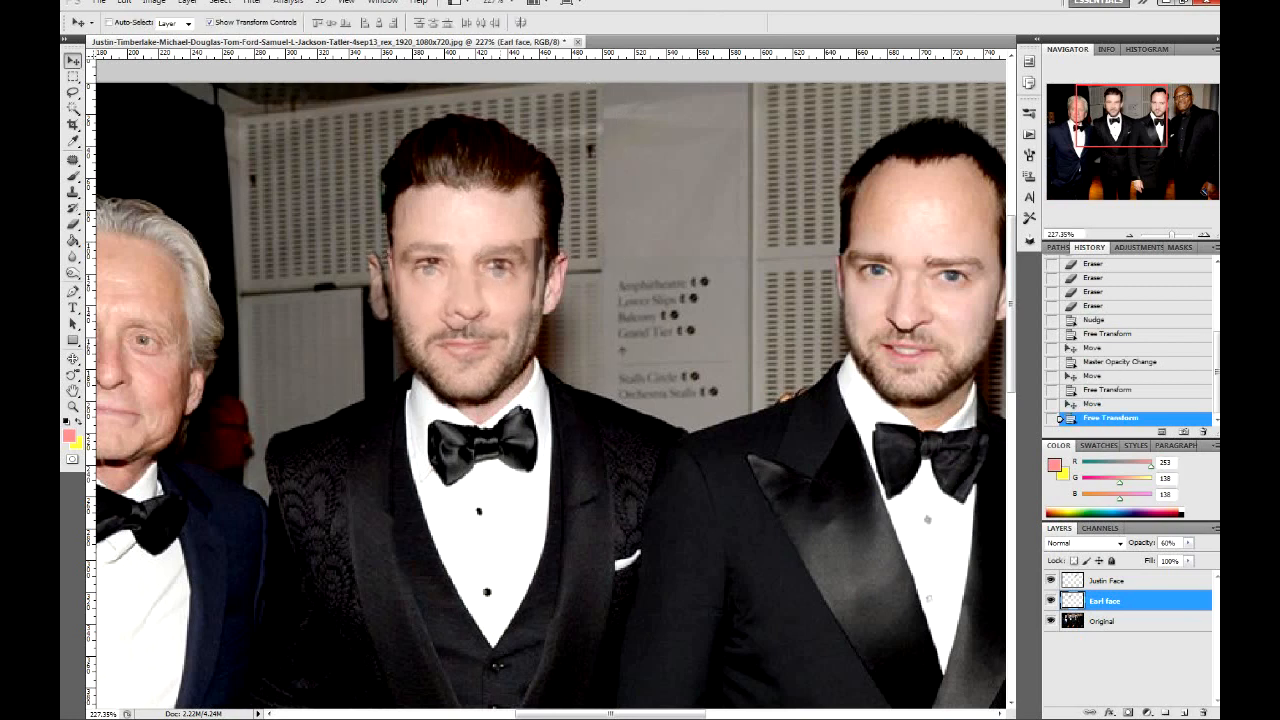
drag(468, 318, 474, 308)
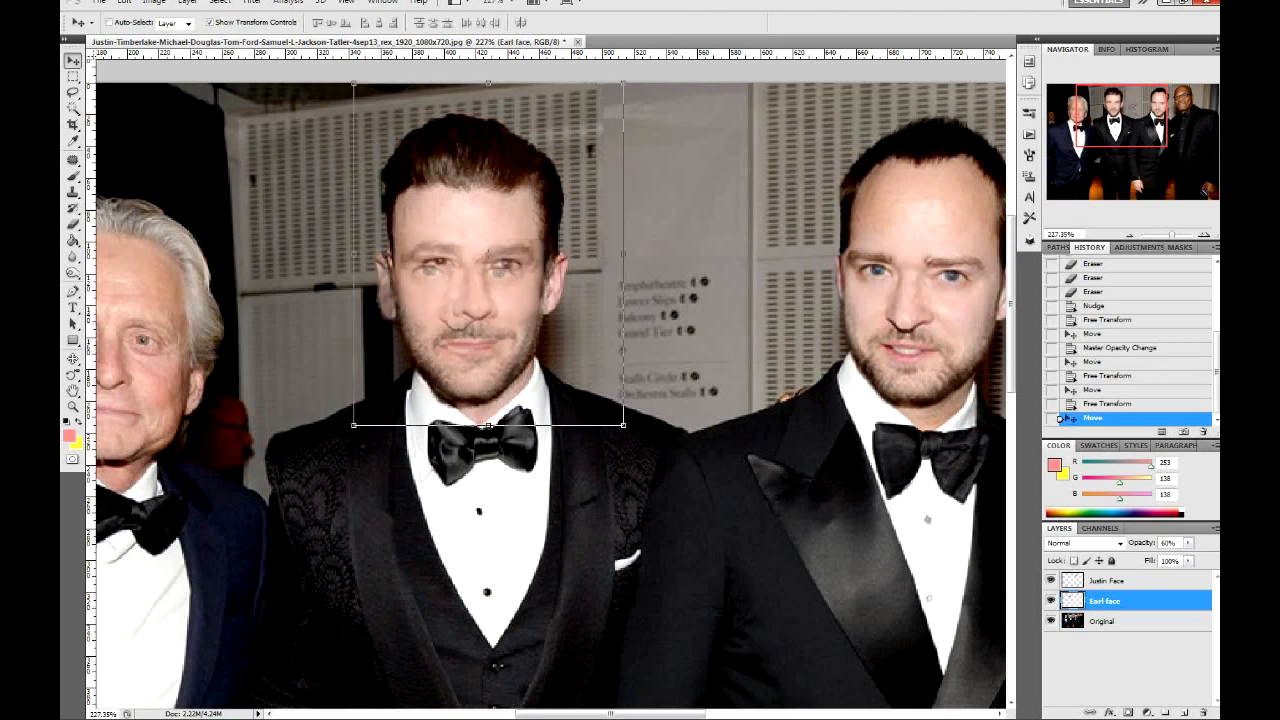
Restore the Earl face layer's opacity to 100% and nudge it slightly to the right over the second man's face
click(1188, 542)
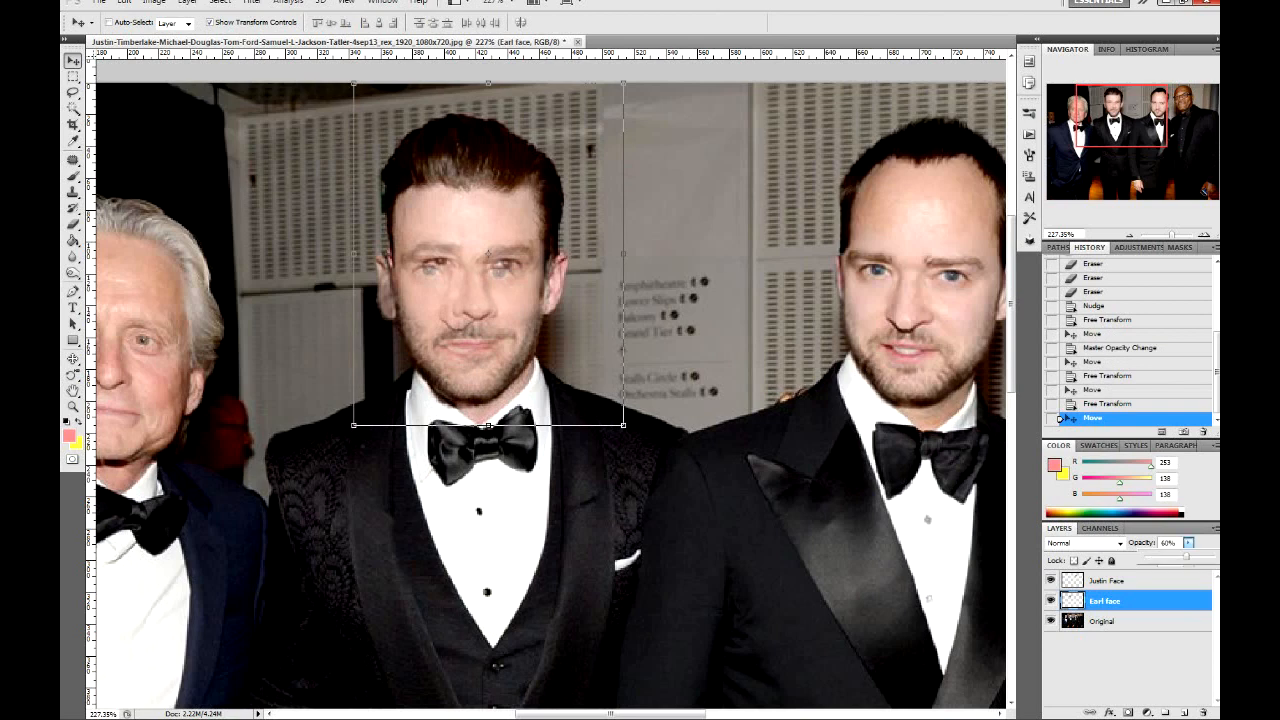
drag(1186, 556, 1214, 556)
key(Return)
key(Right)
key(Left)
key(Right)
key(Right)
key(Right)
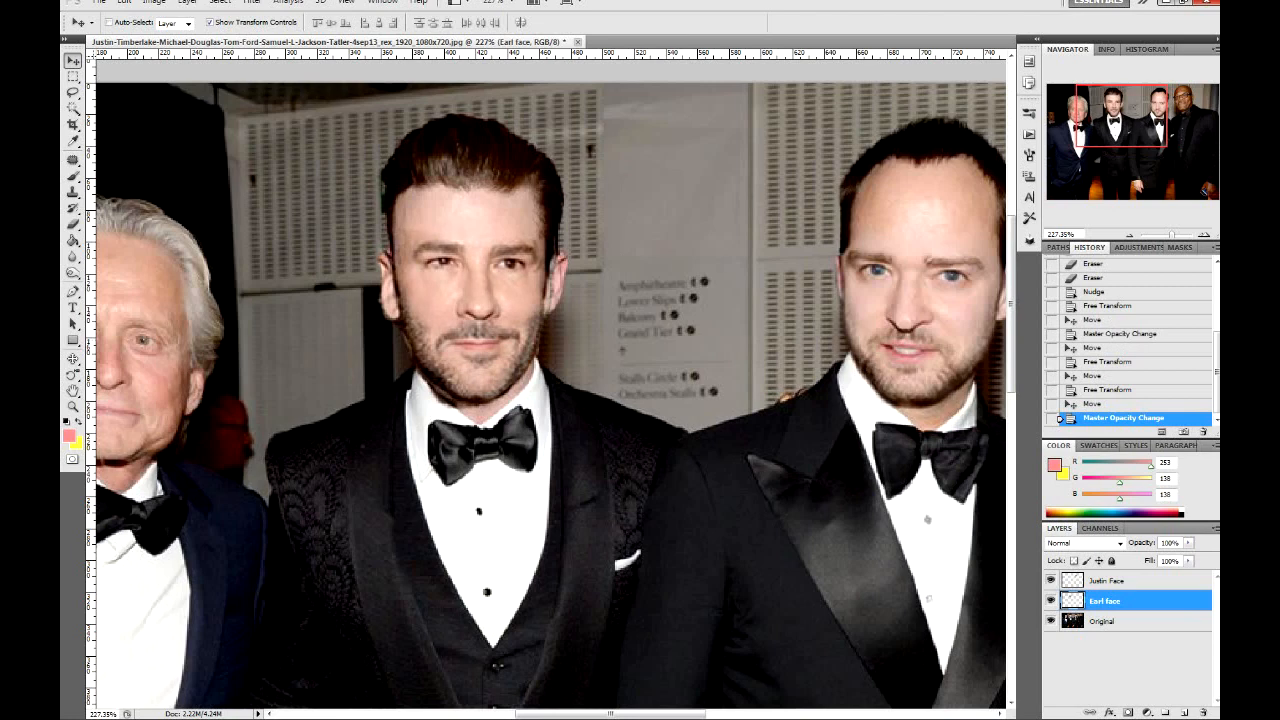
key(Left)
key(Right)
drag(484, 290, 485, 290)
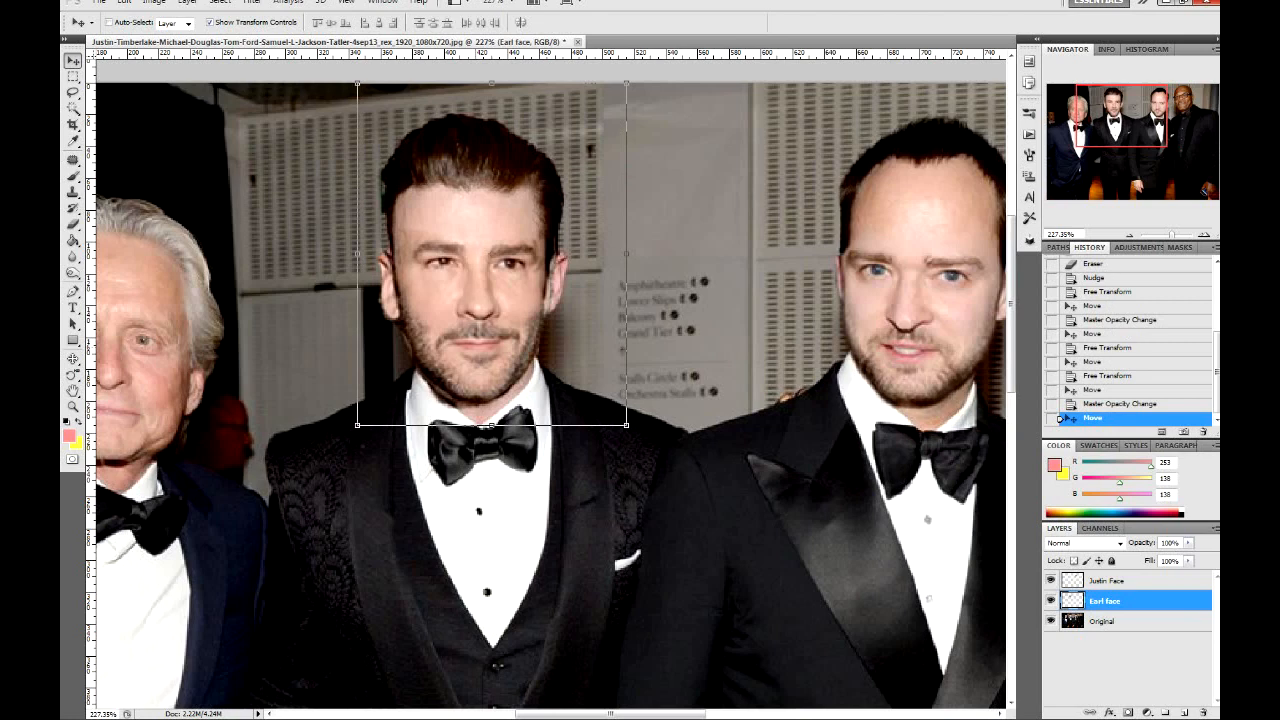
Soften the jaw and cheek edges of the Earl face layer with the Blur tool
click(1102, 621)
click(1105, 601)
click(73, 273)
click(73, 257)
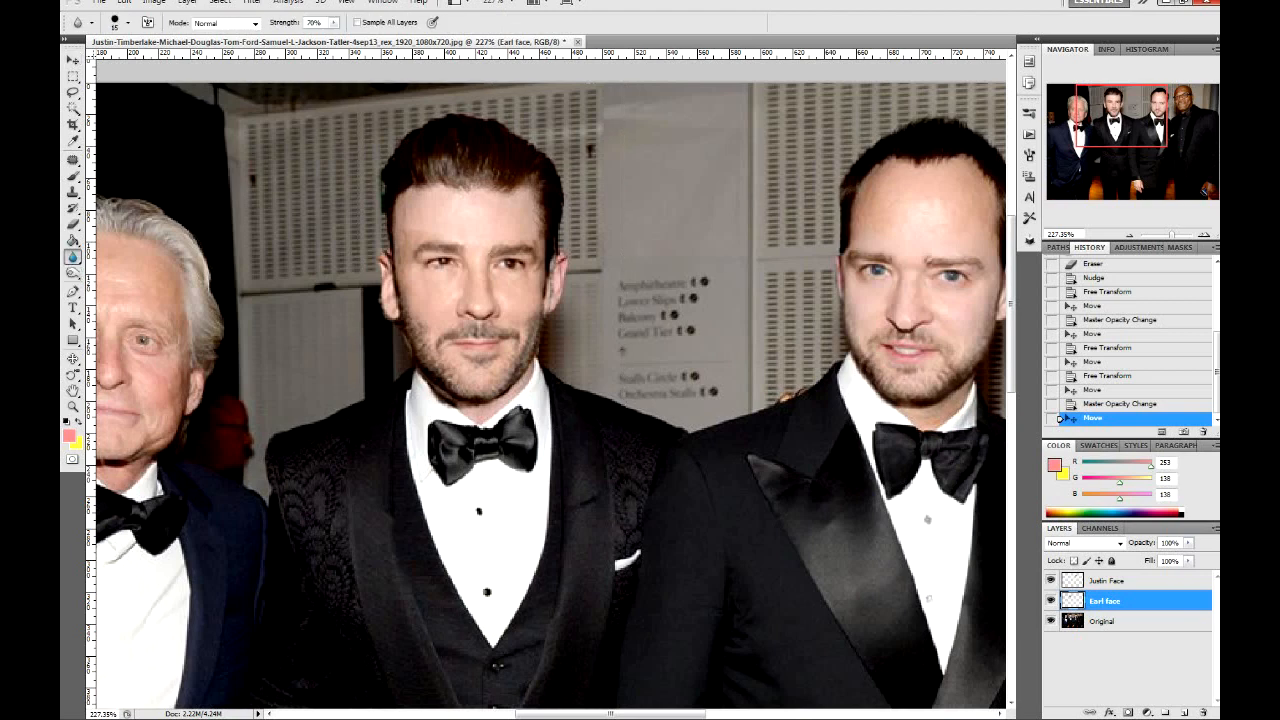
mouse_move(399, 290)
mouse_down()
mouse_move(416, 357)
mouse_move(458, 396)
mouse_move(490, 401)
mouse_move(526, 371)
mouse_up()
drag(526, 371, 549, 278)
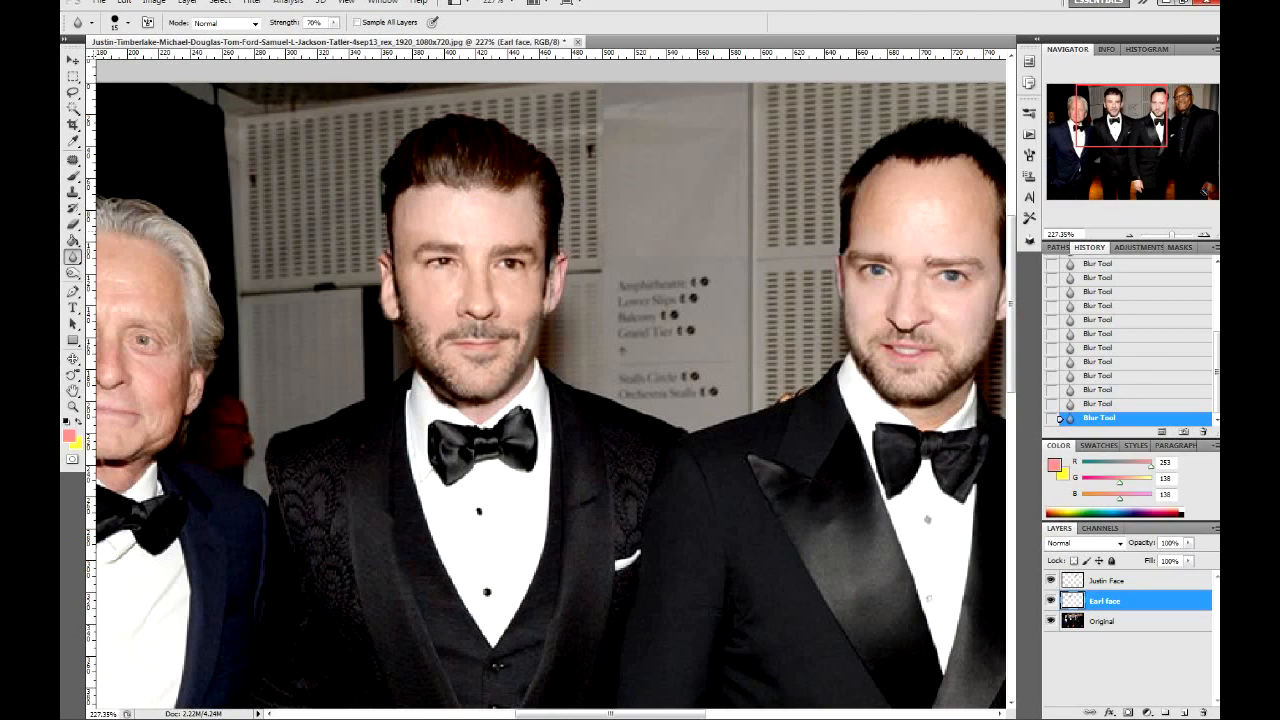
Smooth the forehead of the Justin Face layer into the third man's skin with repeated Smudge tool strokes
scroll(431, 234, down, 3)
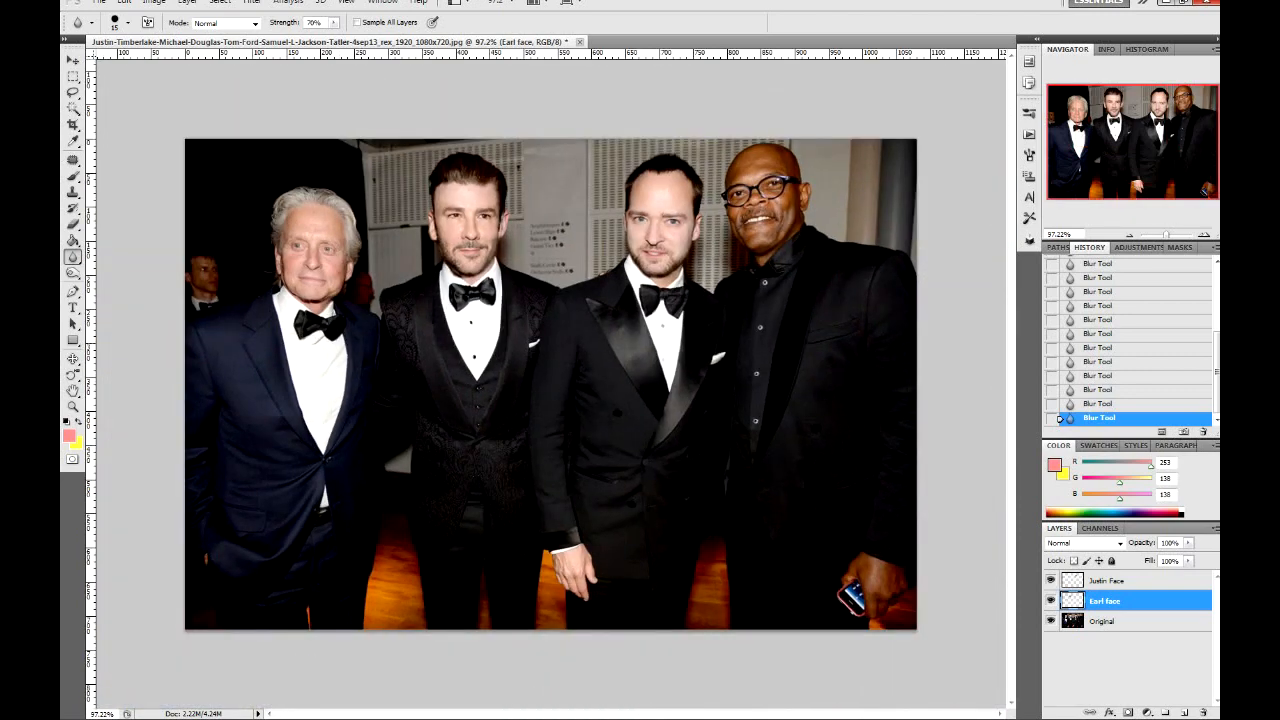
scroll(648, 230, up, 4)
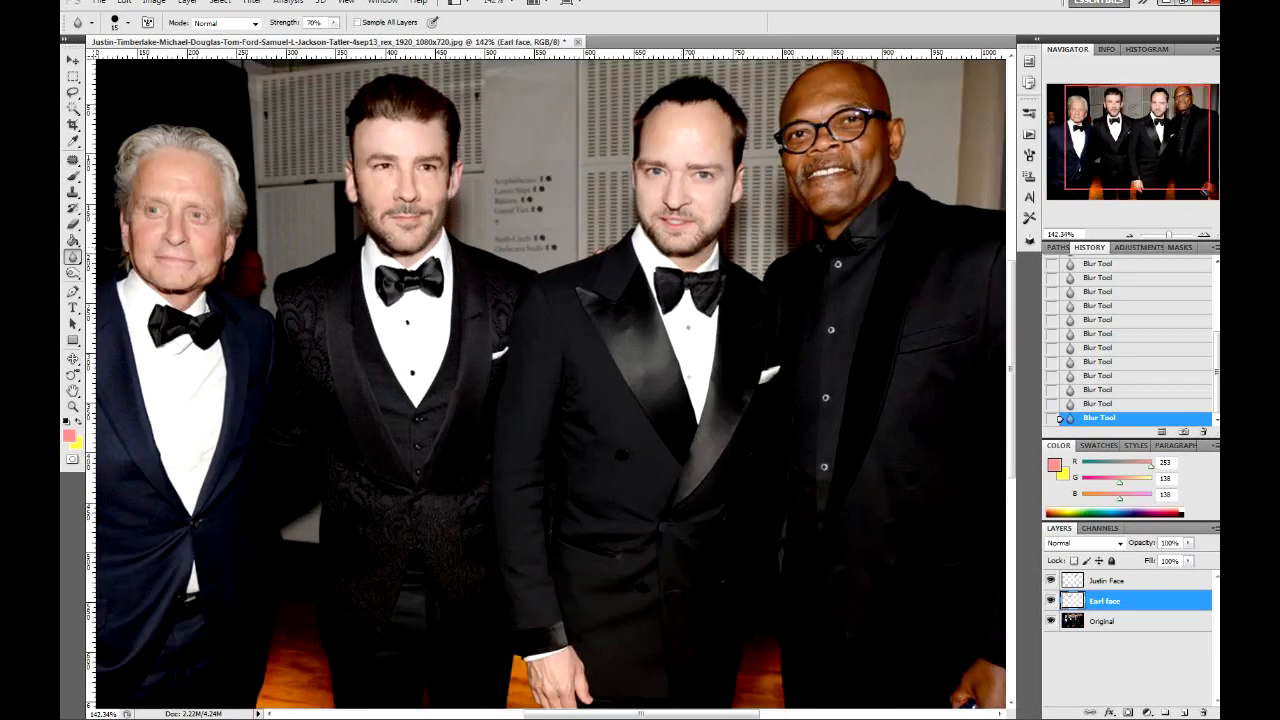
scroll(750, 300, up, 2)
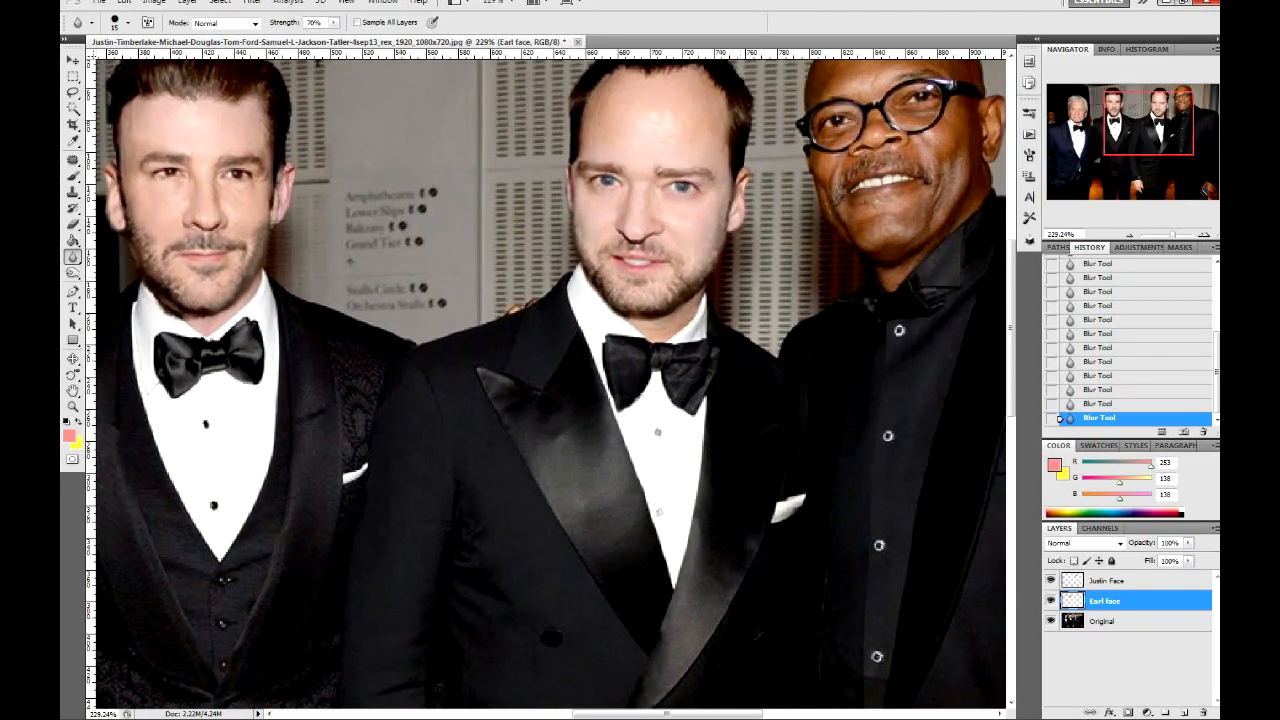
scroll(750, 290, down, 2)
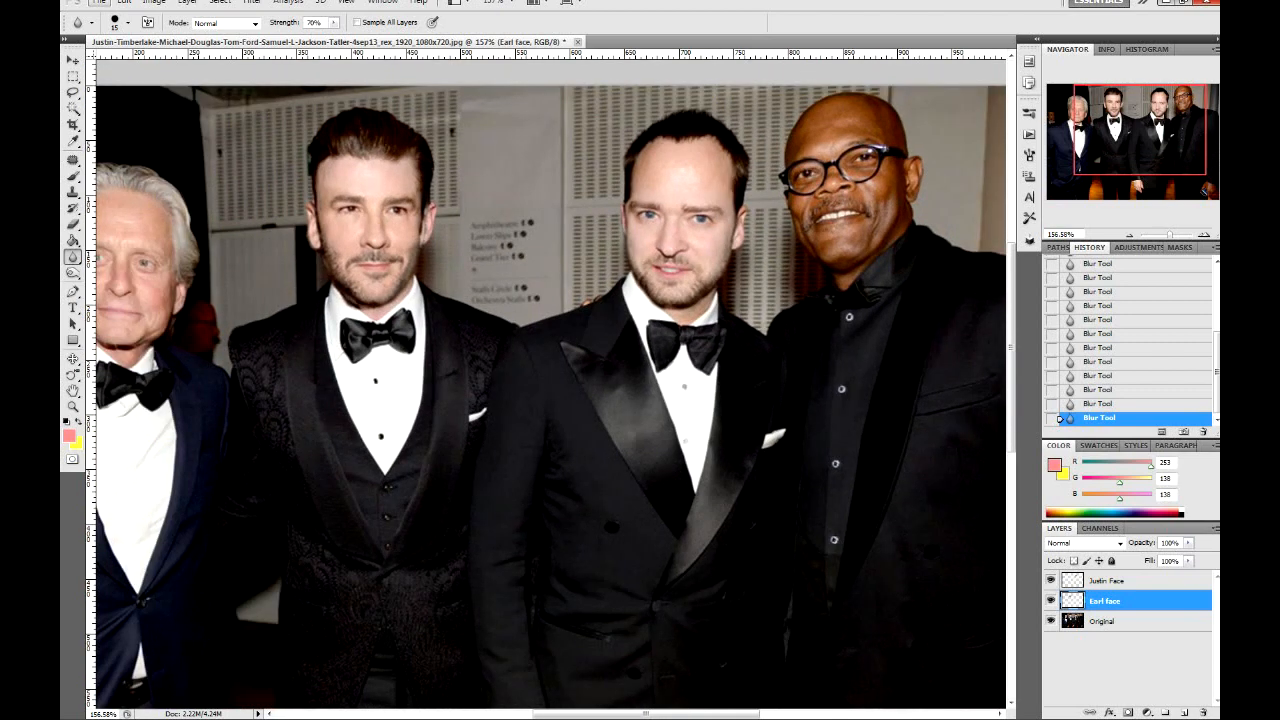
click(1107, 581)
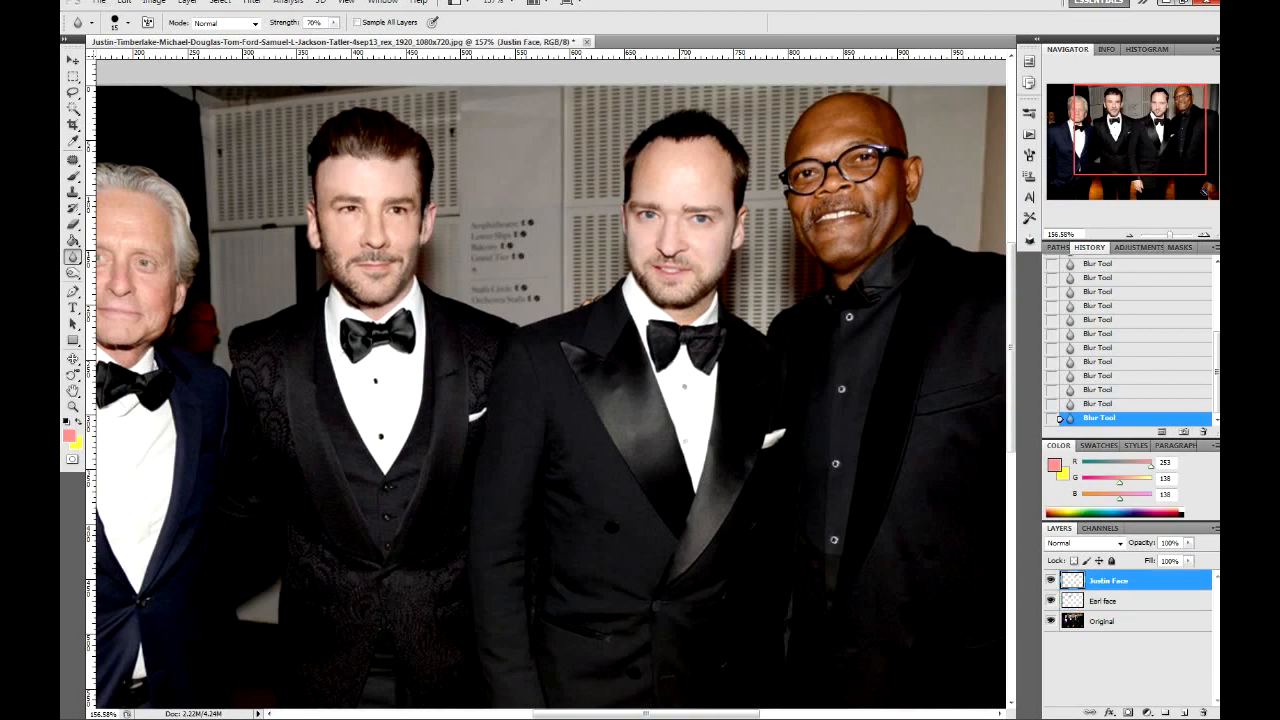
scroll(665, 270, up, 8)
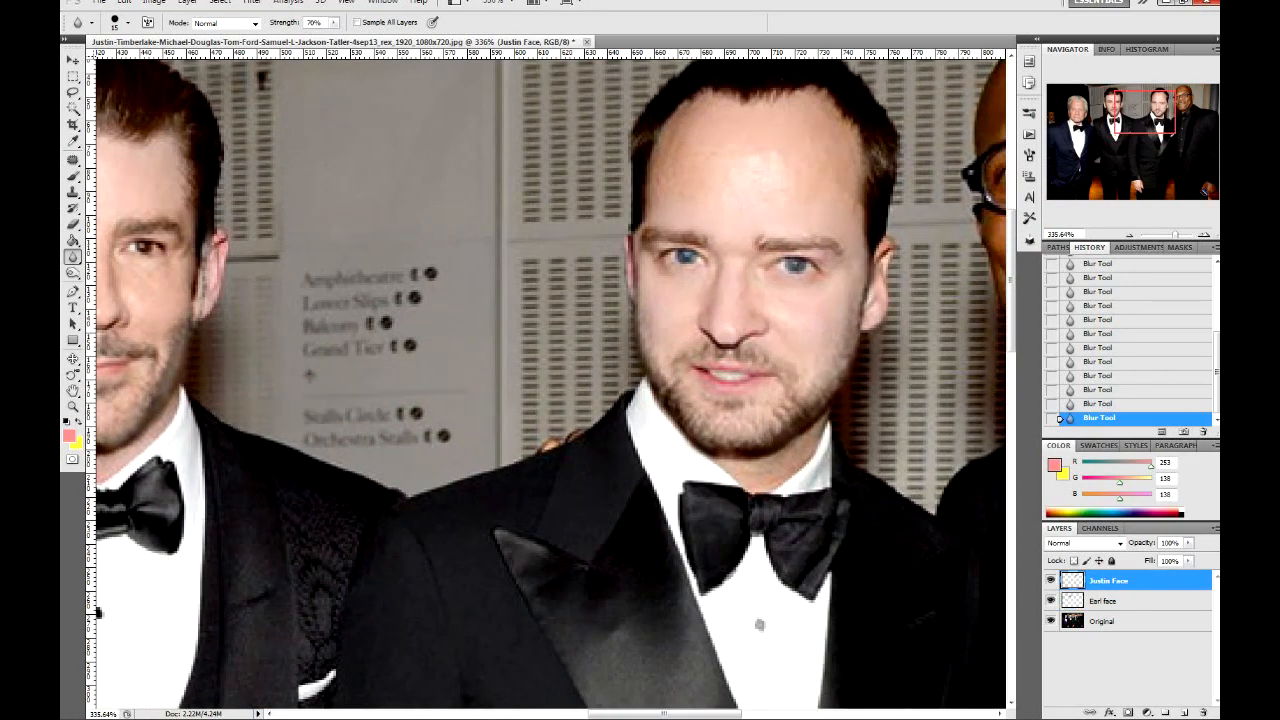
click(73, 257)
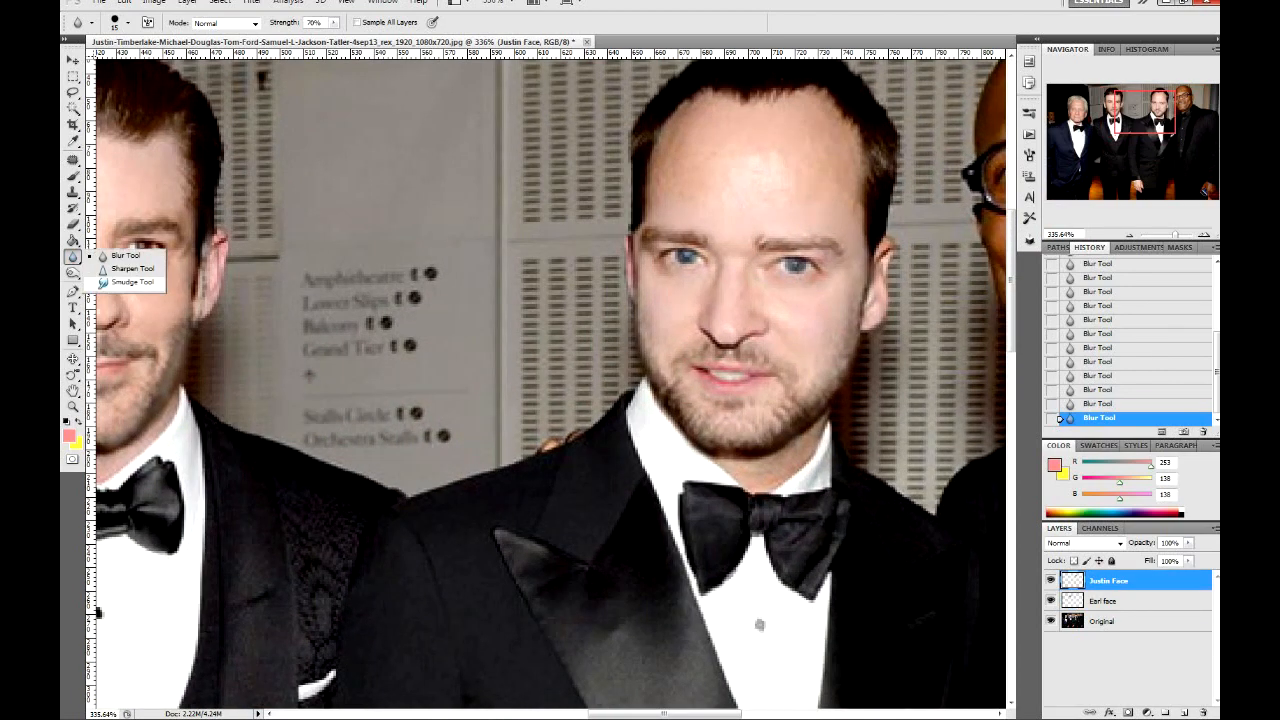
click(130, 282)
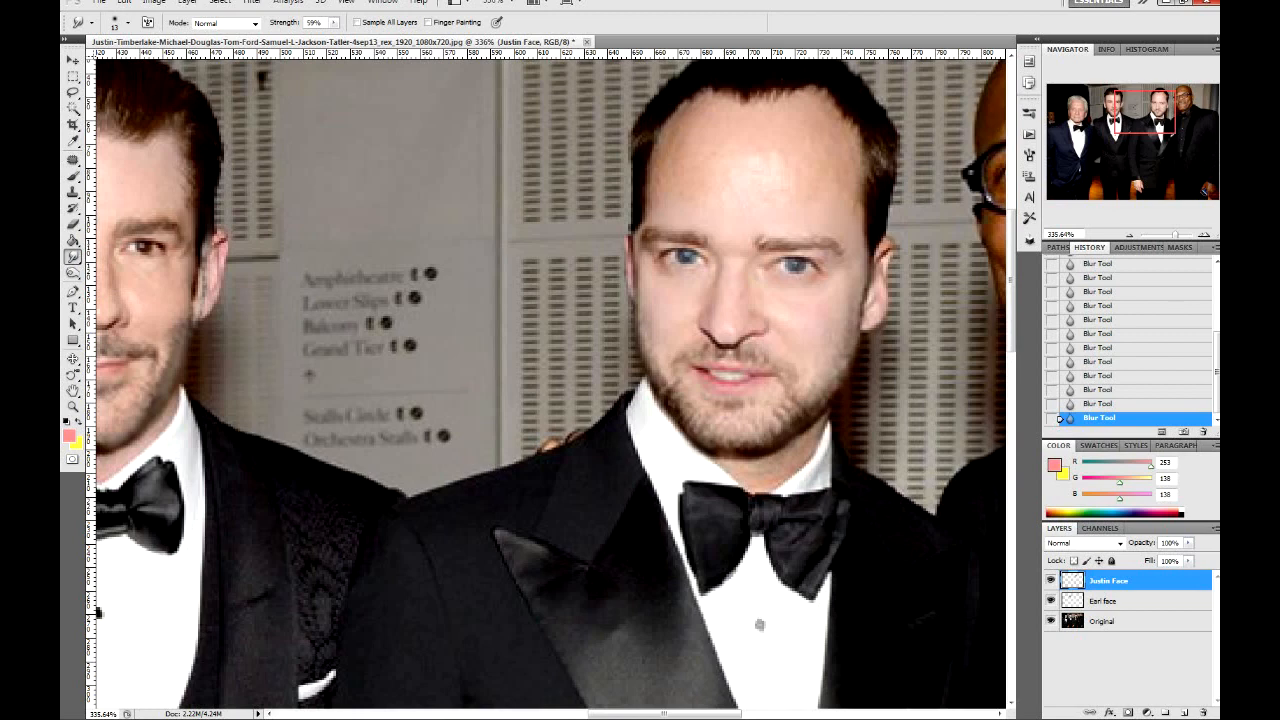
click(759, 624)
click(759, 624)
click(759, 624)
click(759, 624)
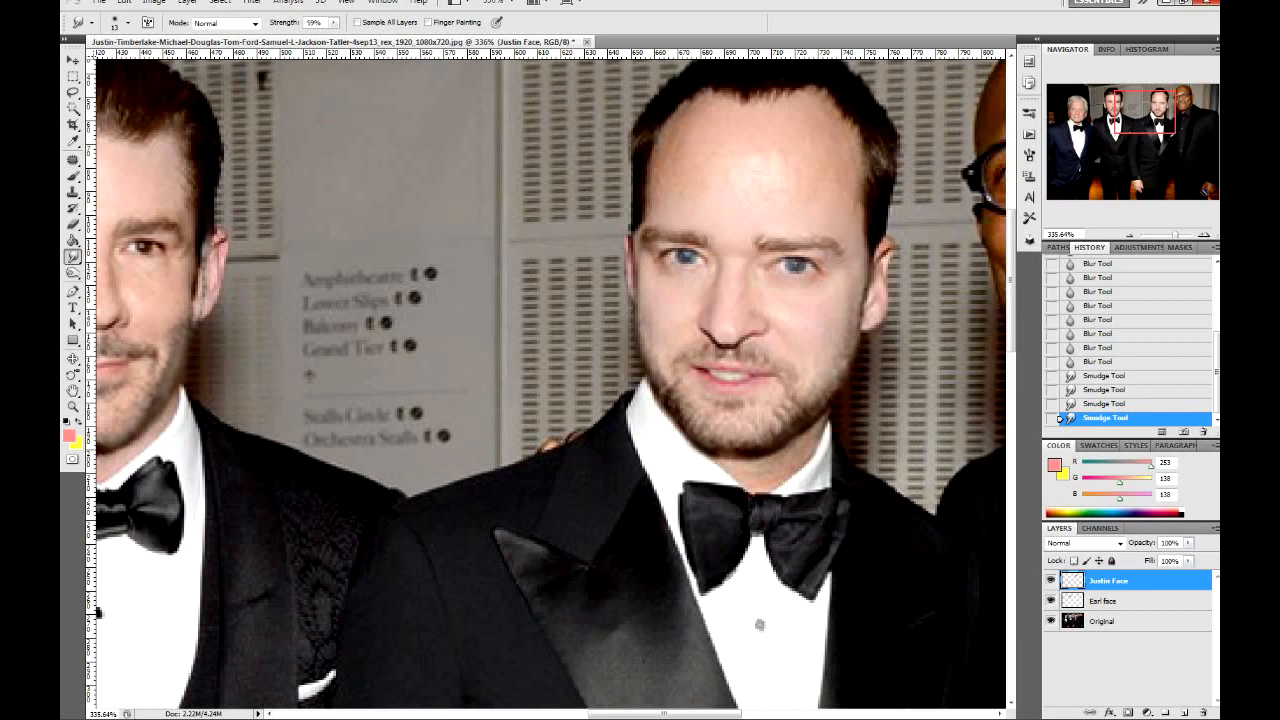
click(759, 624)
click(759, 624)
click(759, 624)
click(759, 624)
click(759, 624)
click(759, 624)
click(759, 624)
click(759, 624)
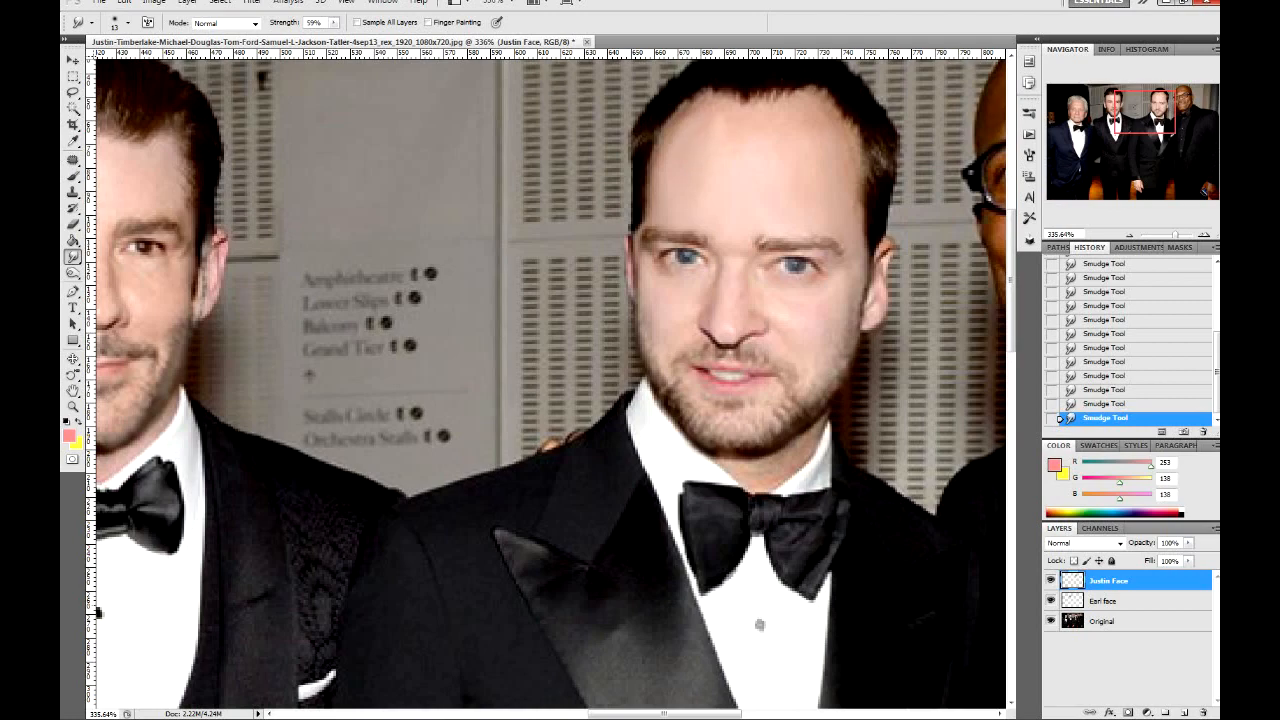
Hide and show the Original layer repeatedly to compare the isolated face cut-outs with the full composite
click(1050, 621)
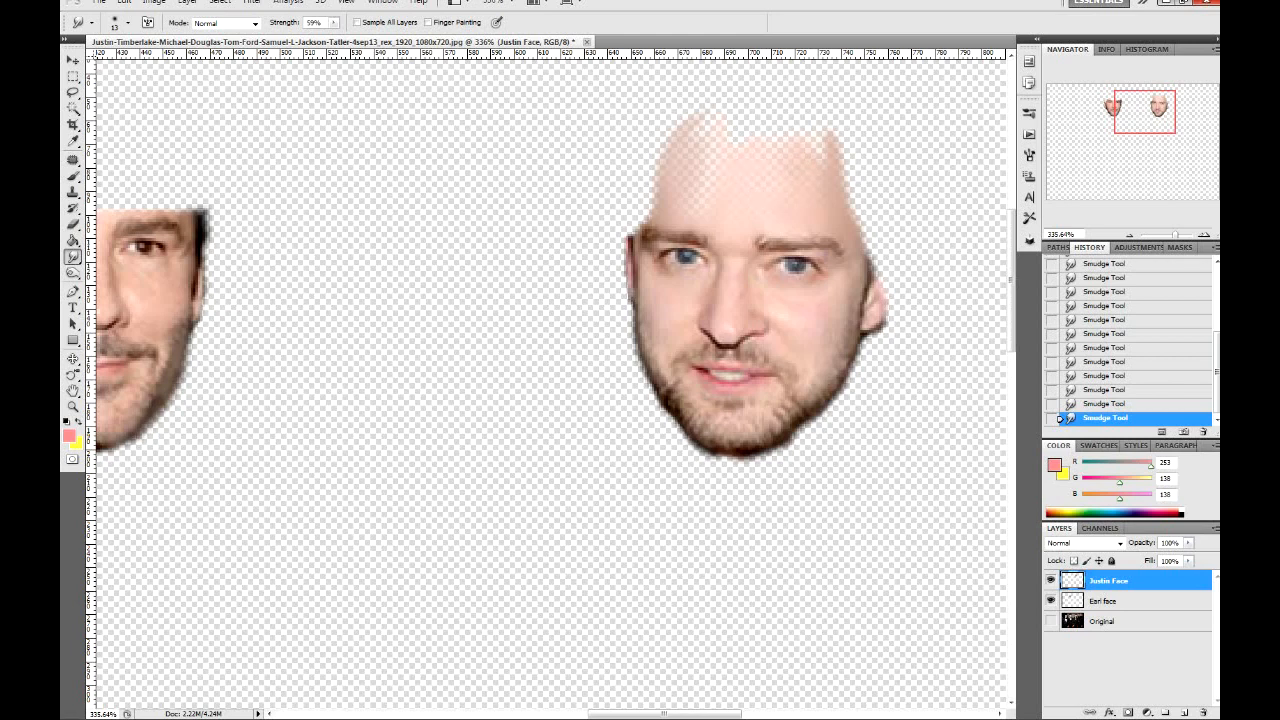
click(1050, 621)
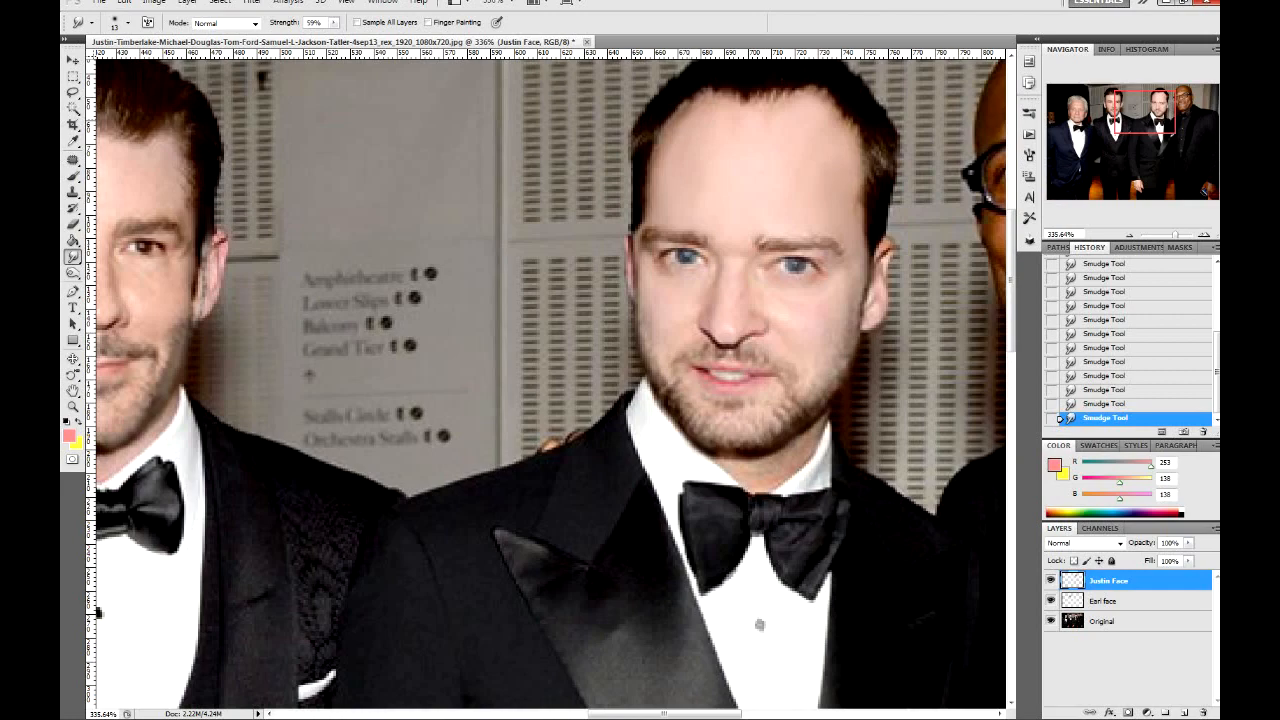
scroll(660, 250, down, 5)
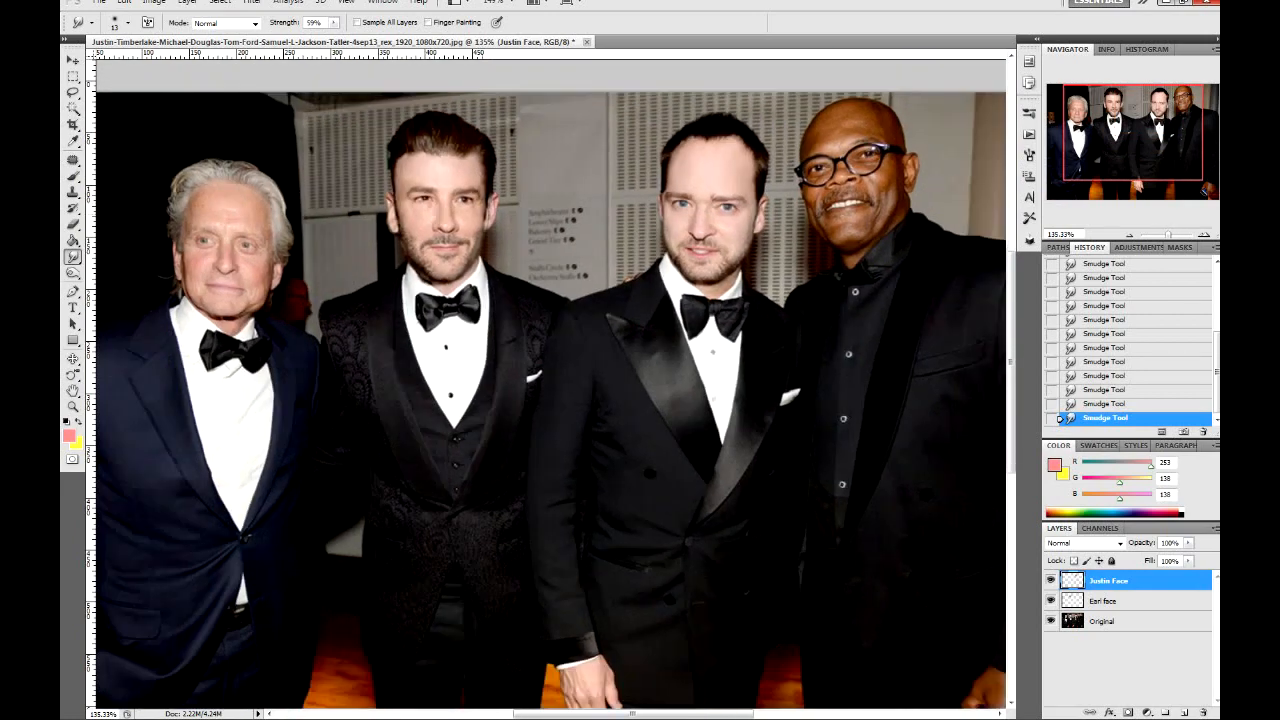
scroll(555, 385, down, 2)
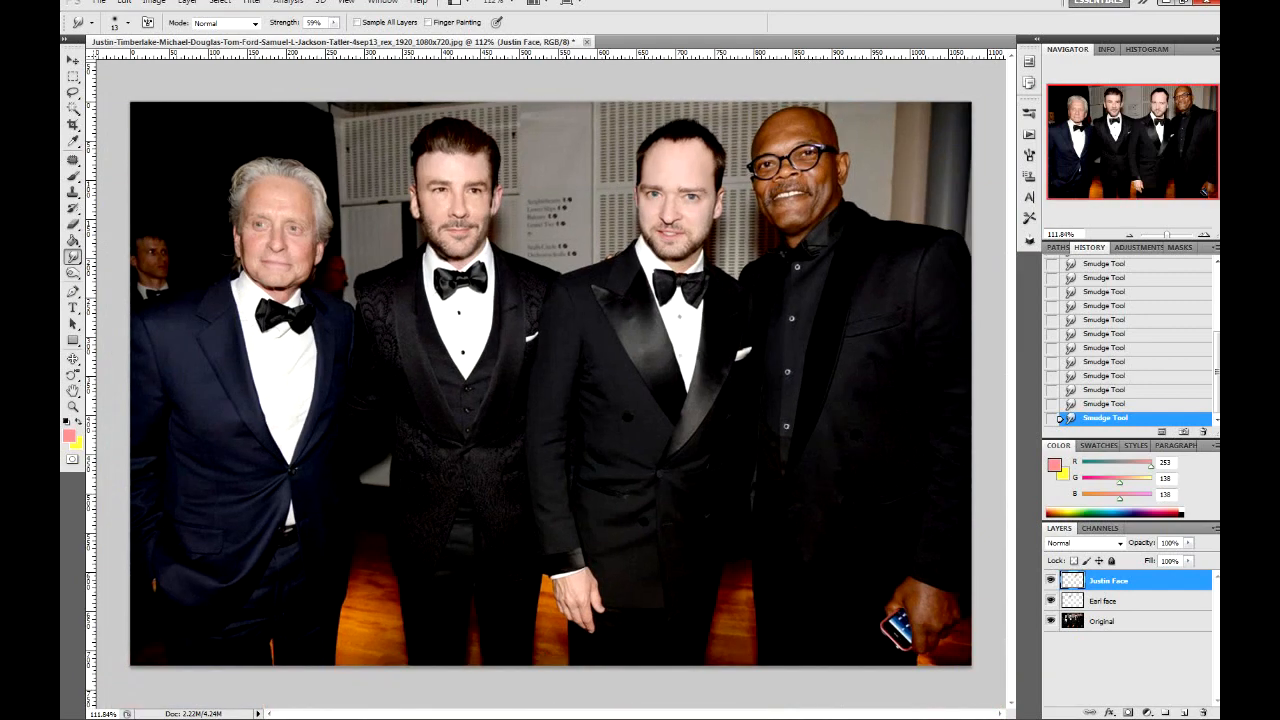
click(1051, 621)
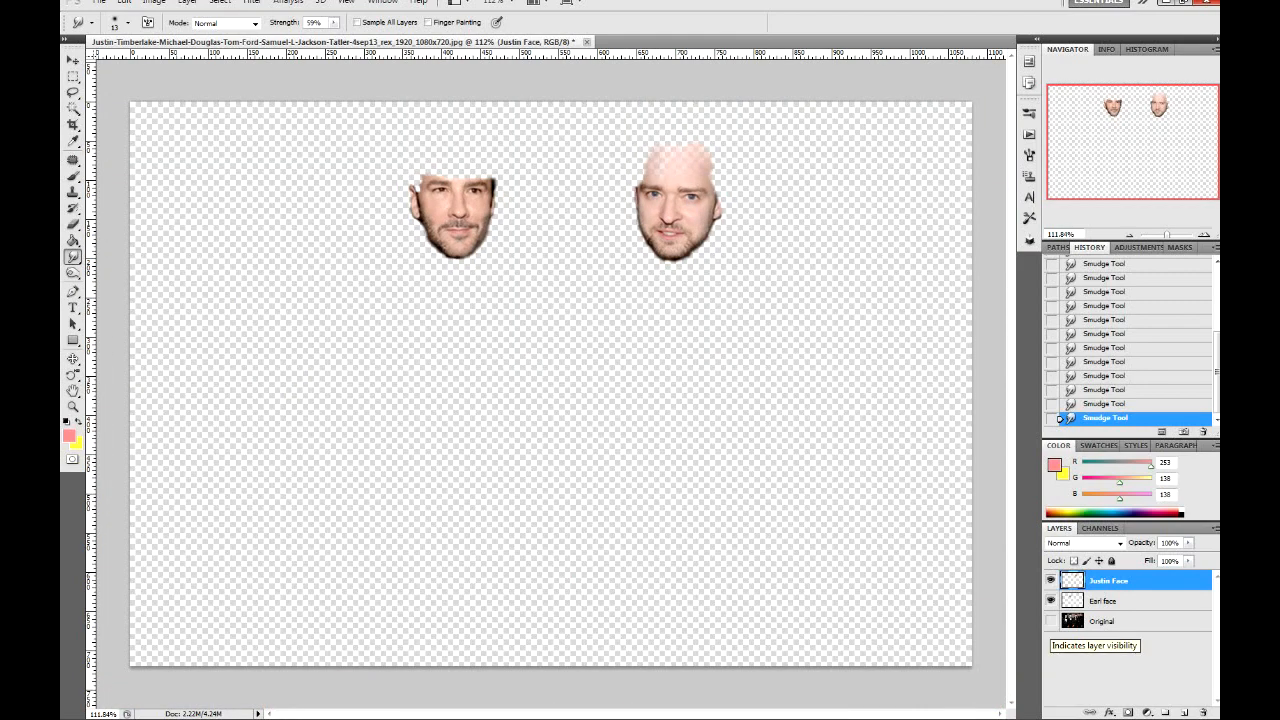
click(1051, 621)
click(1051, 621)
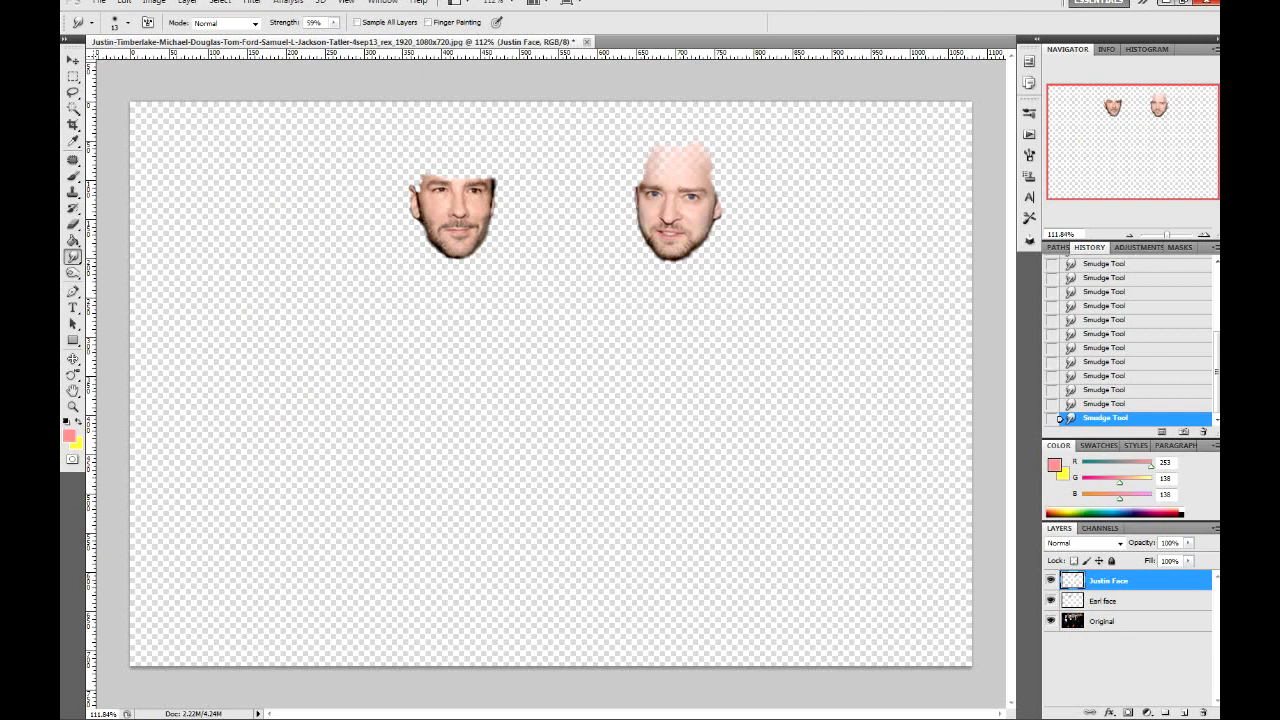
click(1051, 621)
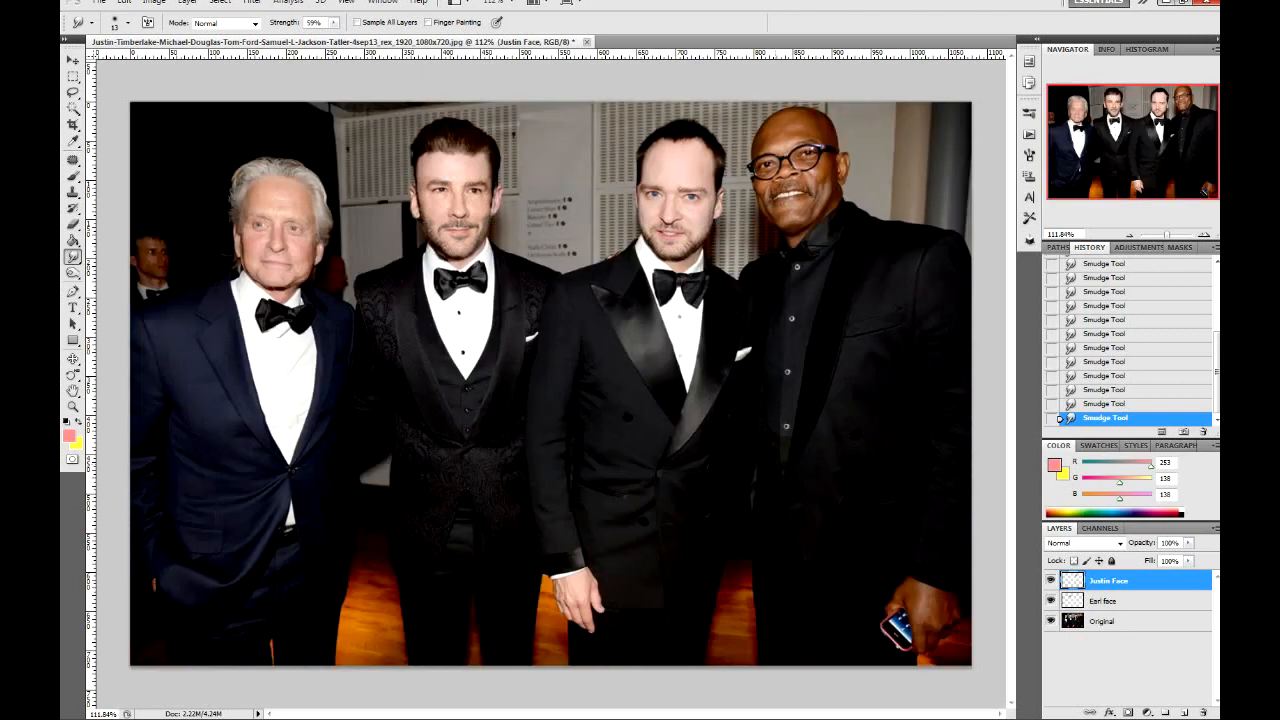
Smudge the top edge of the Earl face layer into the second man's forehead
scroll(445, 165, up, 8)
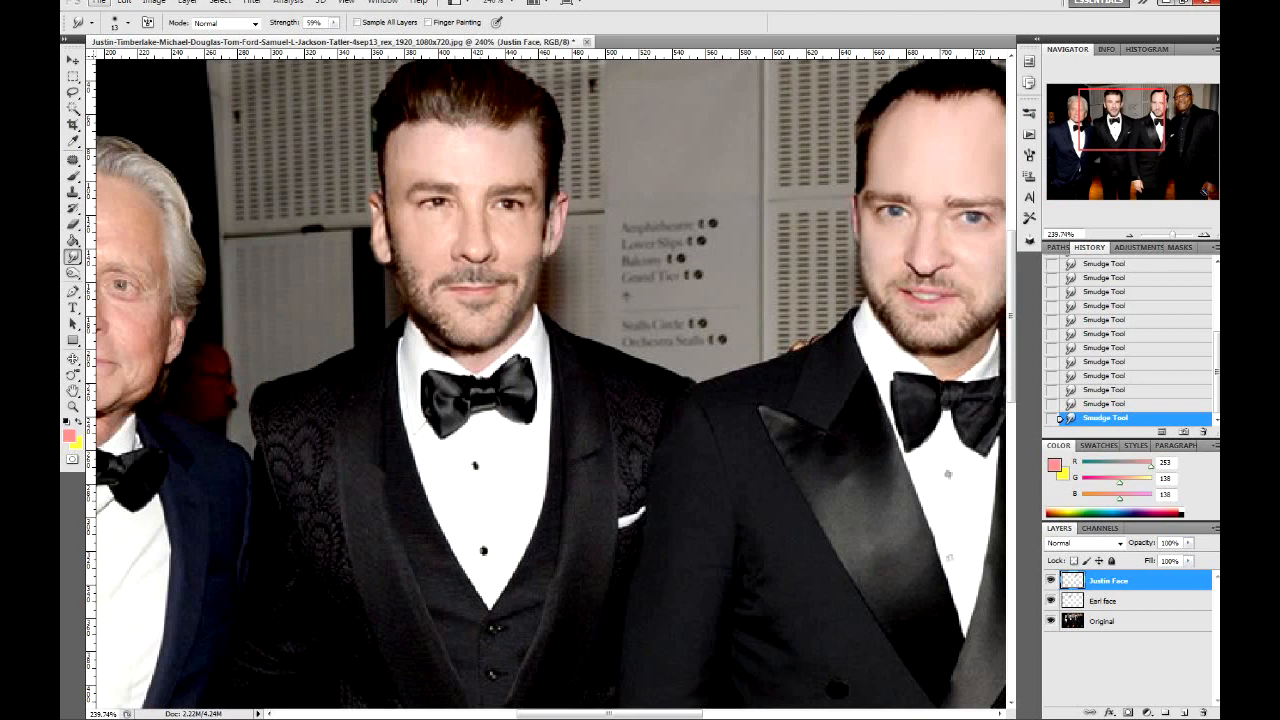
click(1105, 601)
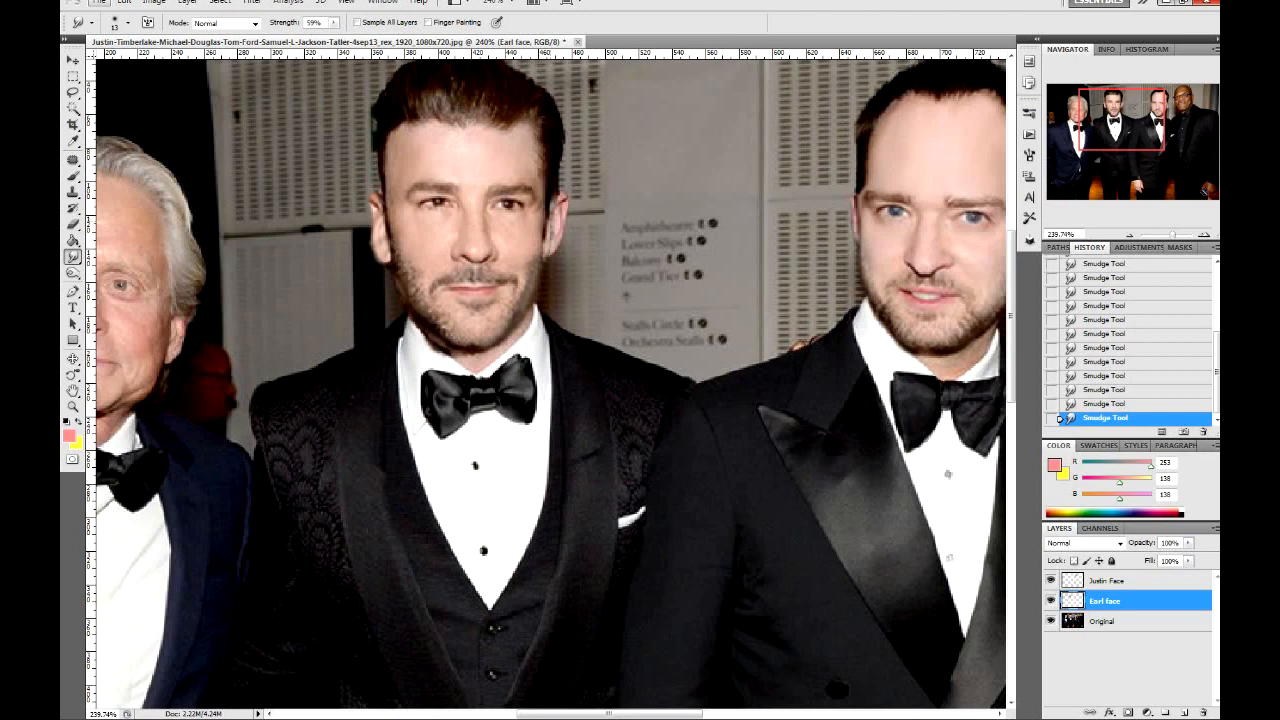
scroll(534, 206, up, 4)
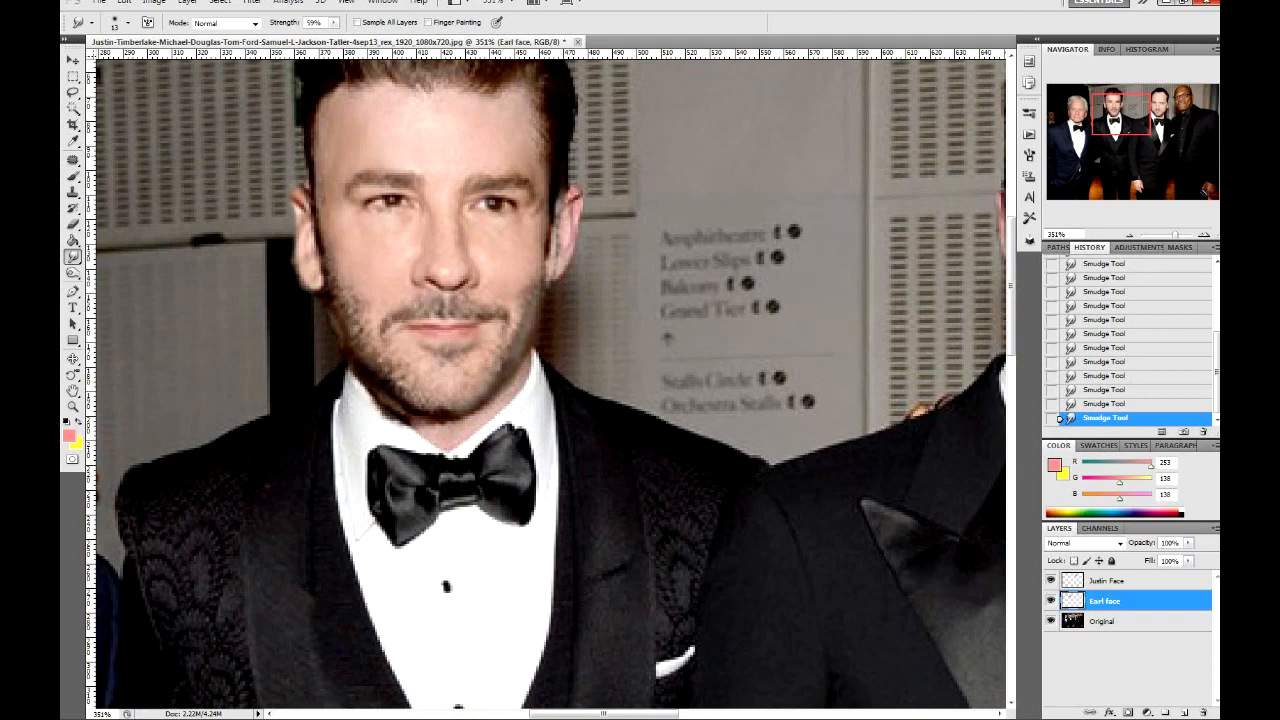
key(ctrl+0)
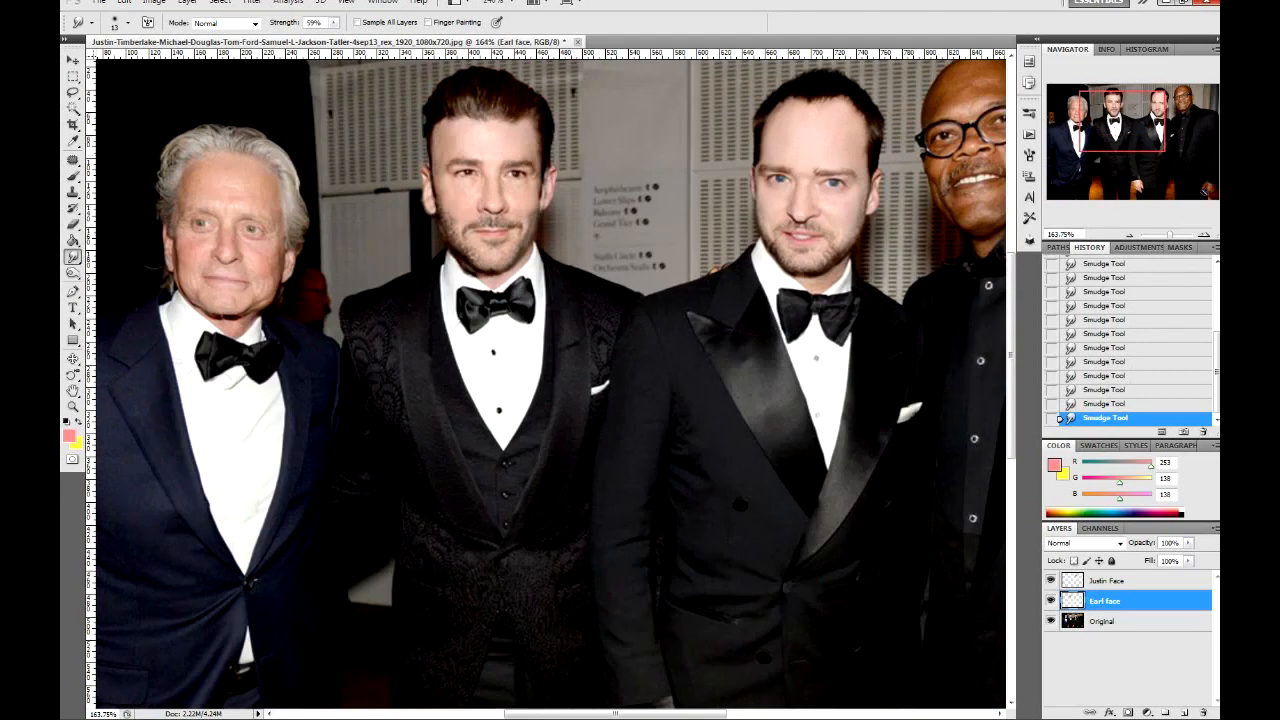
scroll(660, 293, down, 2)
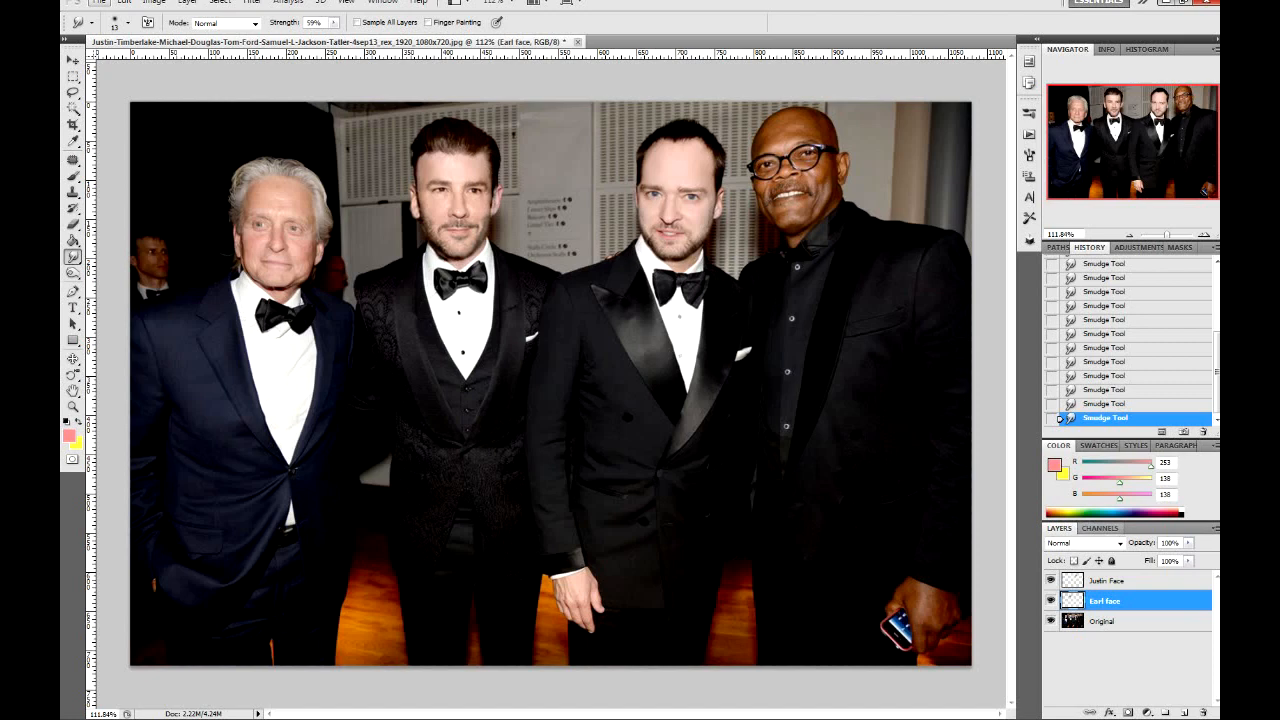
Place the 4993_zoom lightsaber image between the Earl face and Original layers and flip it horizontally
mouse_move(1103, 621)
mouse_down()
mouse_move(1104, 573)
mouse_move(1104, 630)
mouse_up()
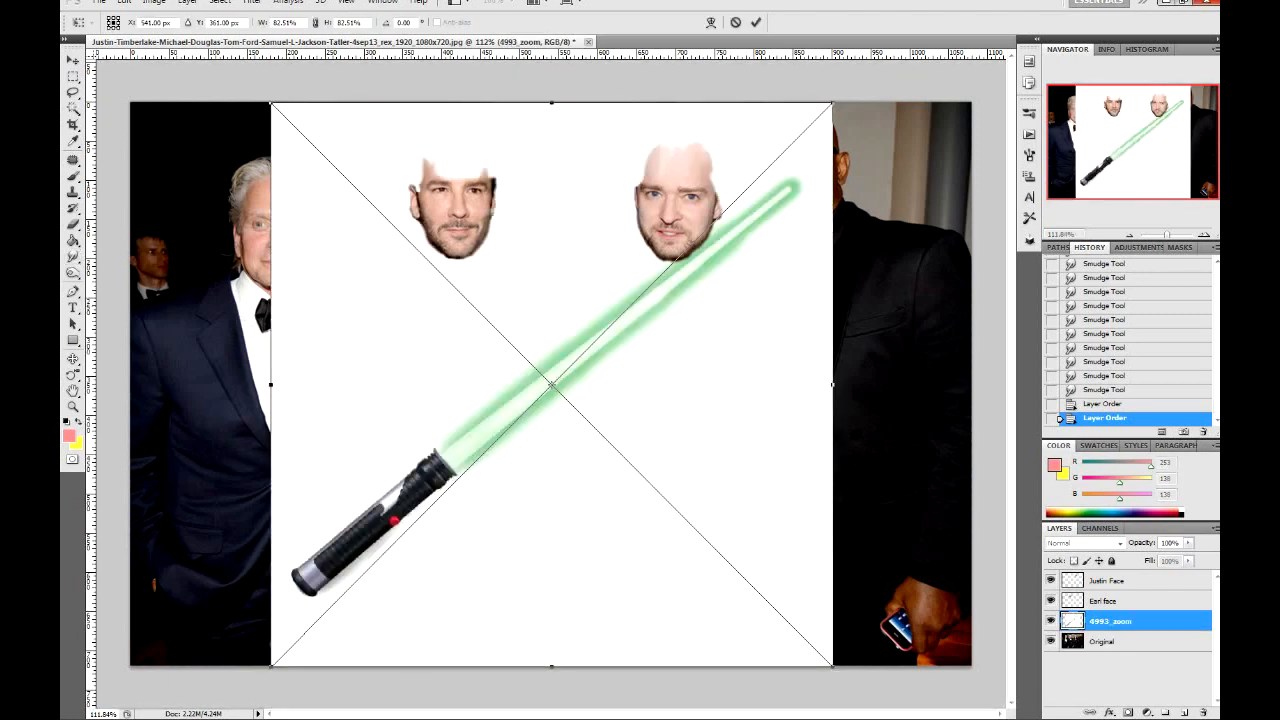
key(Return)
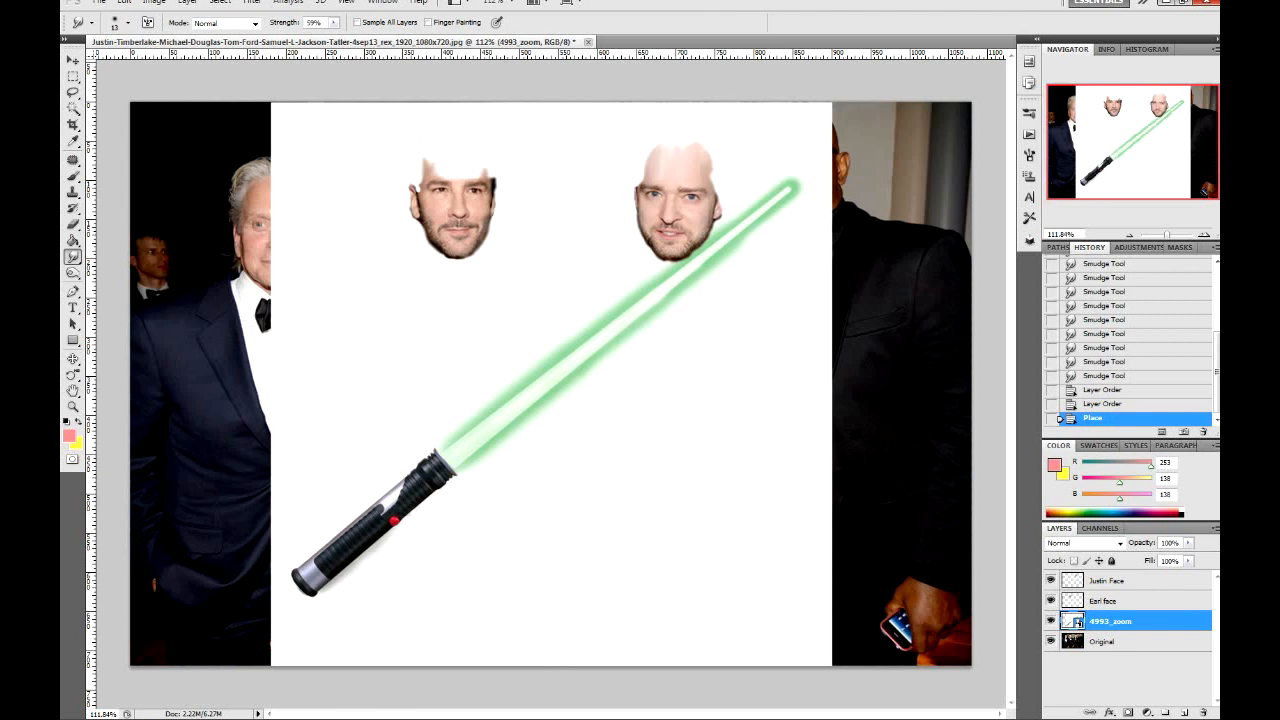
click(124, 2)
mouse_move(270, 272)
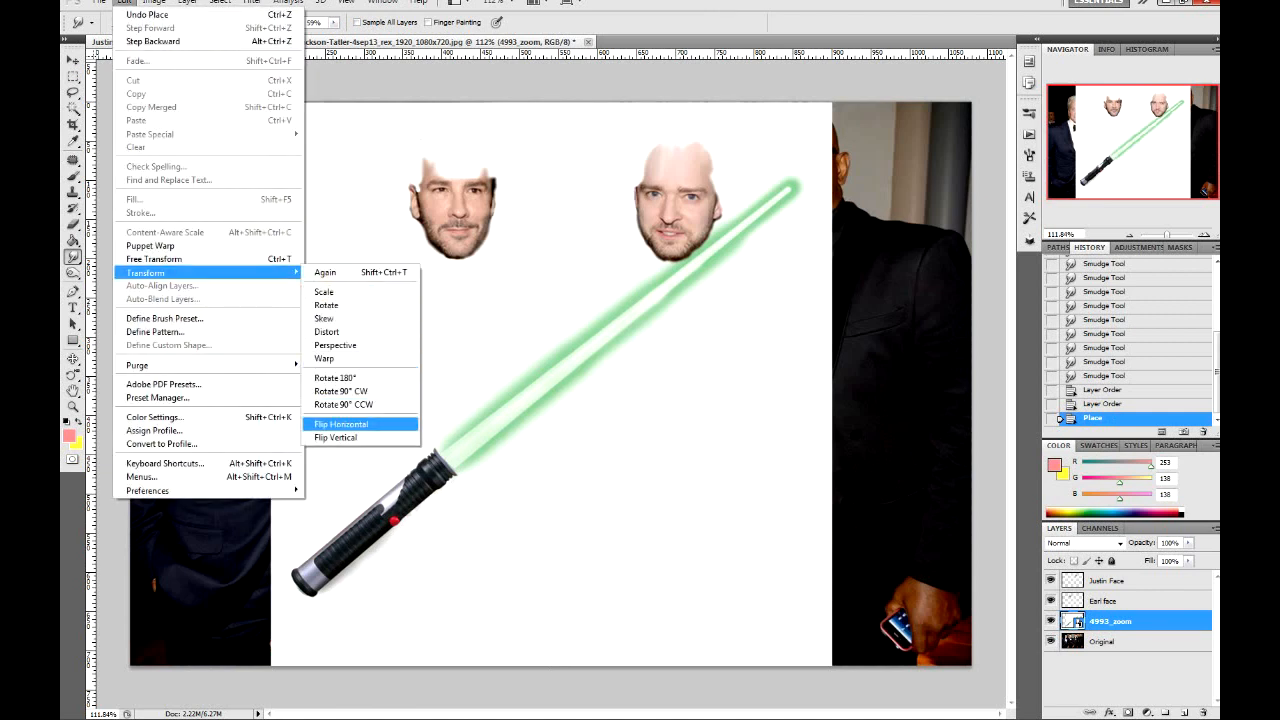
click(340, 424)
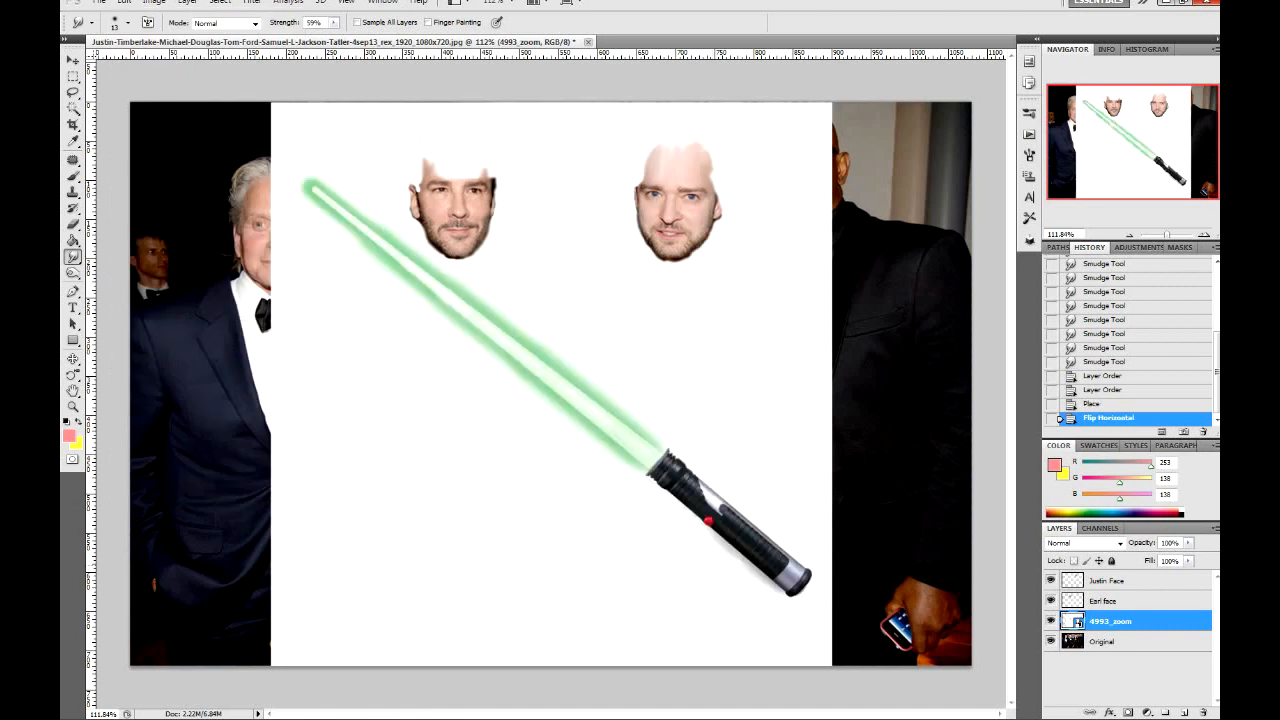
mouse_move(1111, 621)
mouse_down()
mouse_move(1112, 574)
mouse_move(1111, 622)
mouse_up()
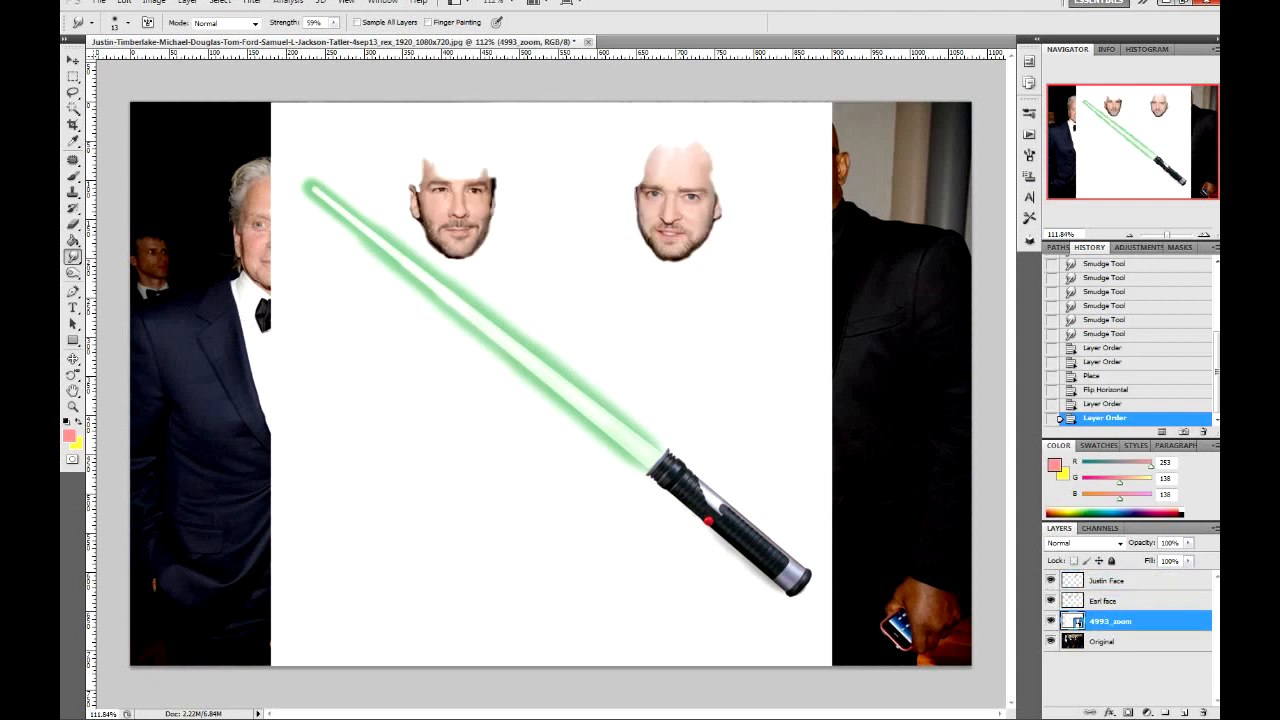
Erase a small spot at the upper edge of the Earl face layer, beside the temple
click(1110, 601)
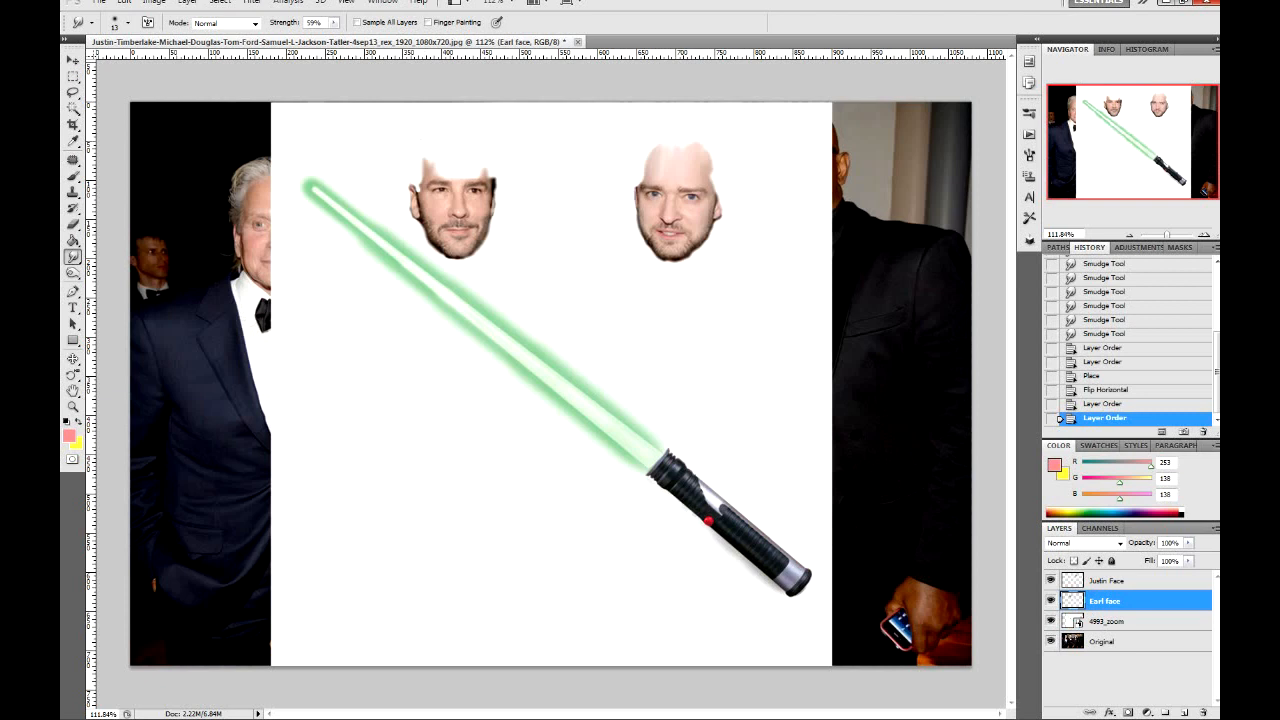
key(b)
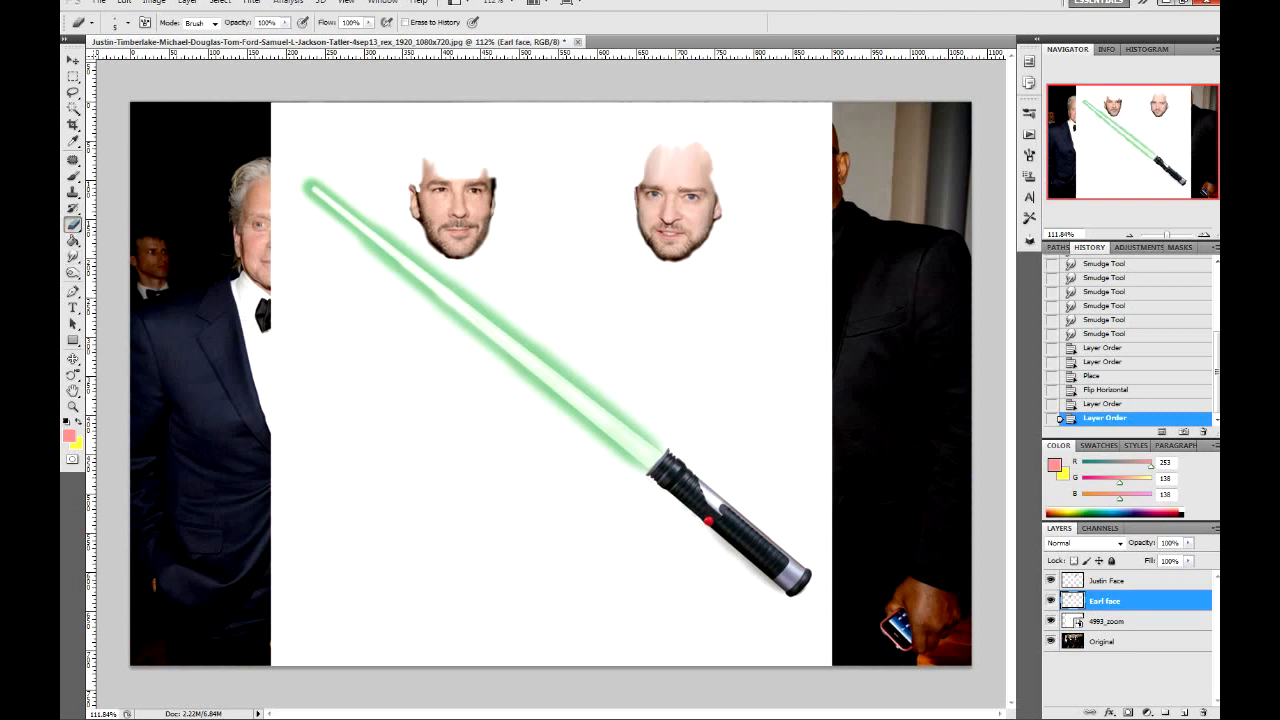
click(497, 184)
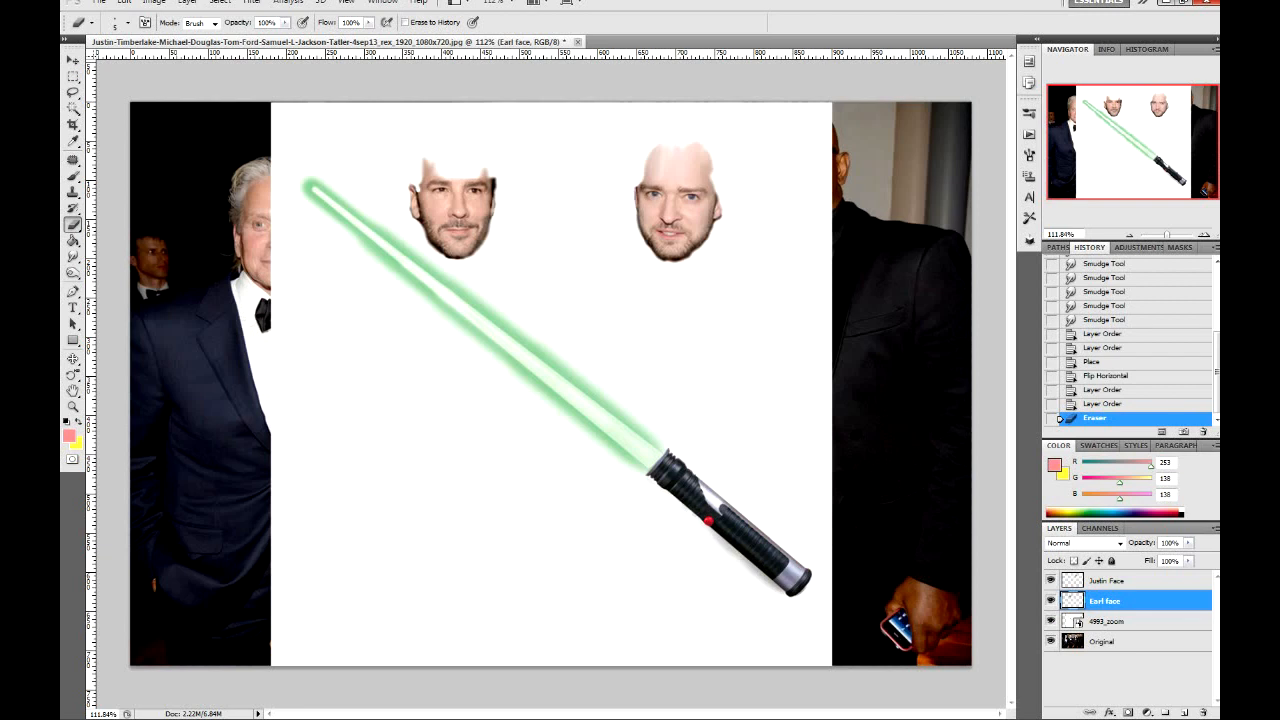
Rasterize the 4993_zoom layer and remove the white background around the lightsaber with the Magic Eraser
click(1112, 621)
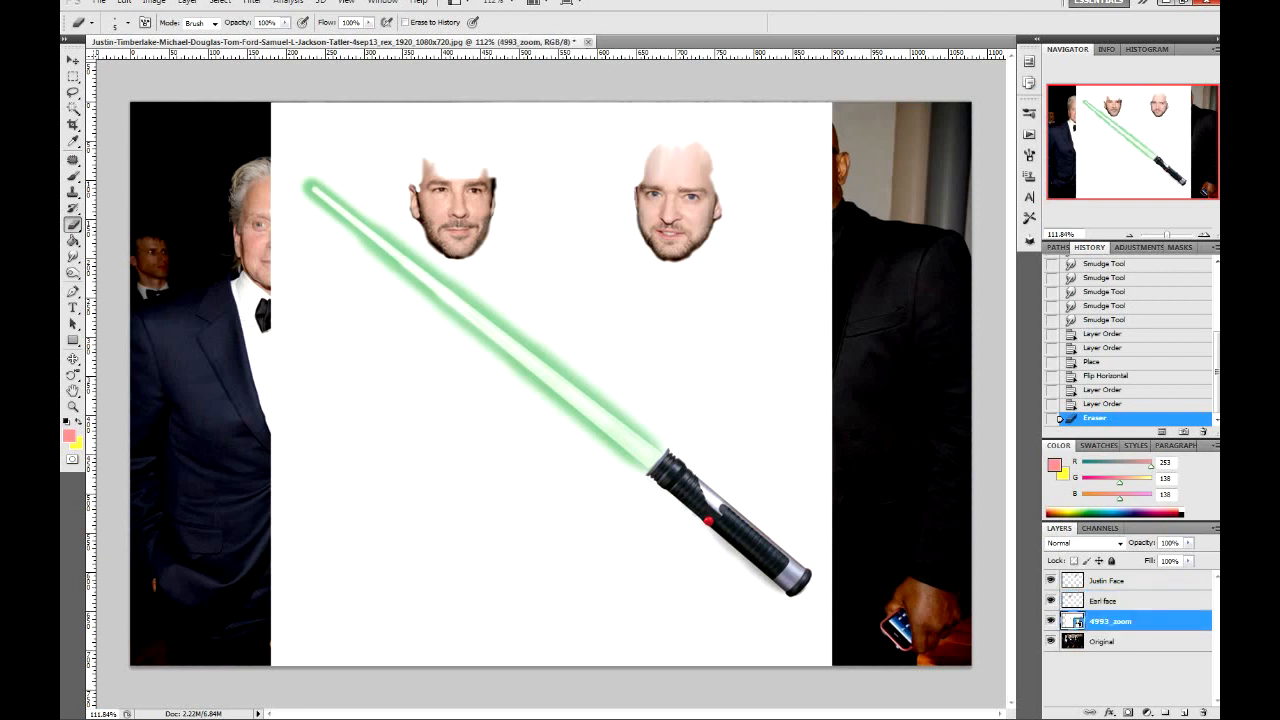
click(73, 224)
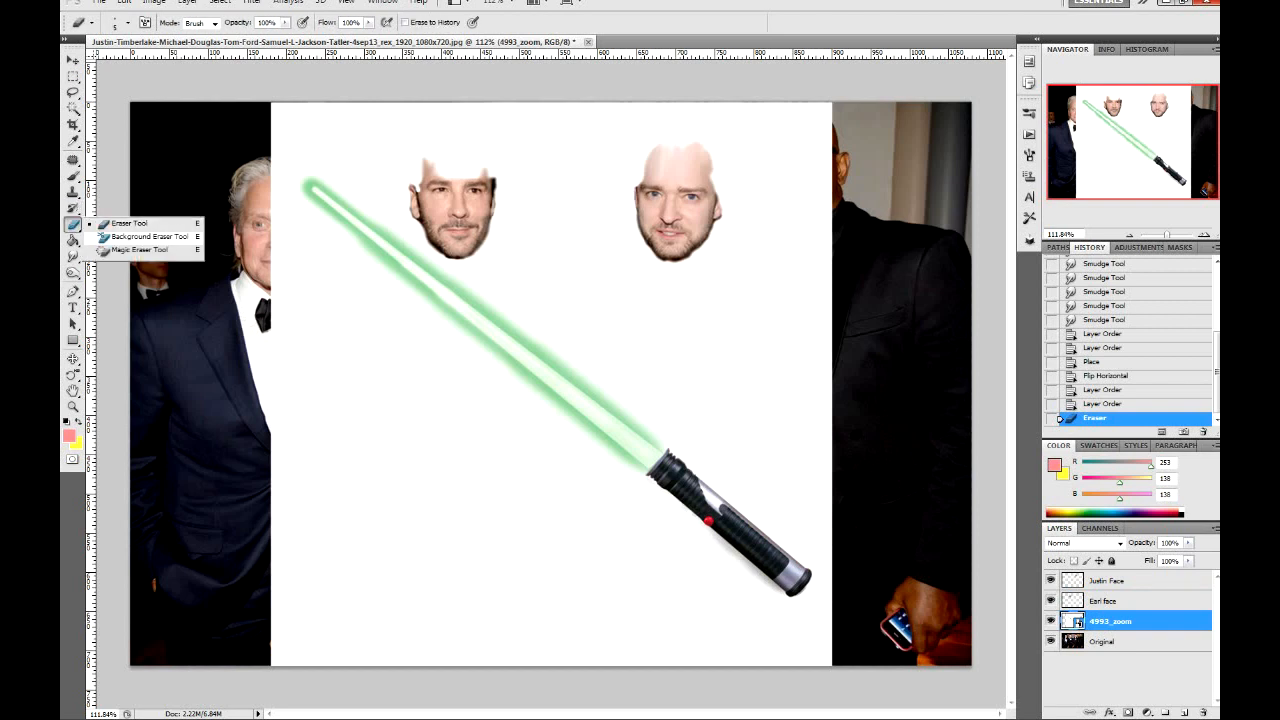
click(139, 249)
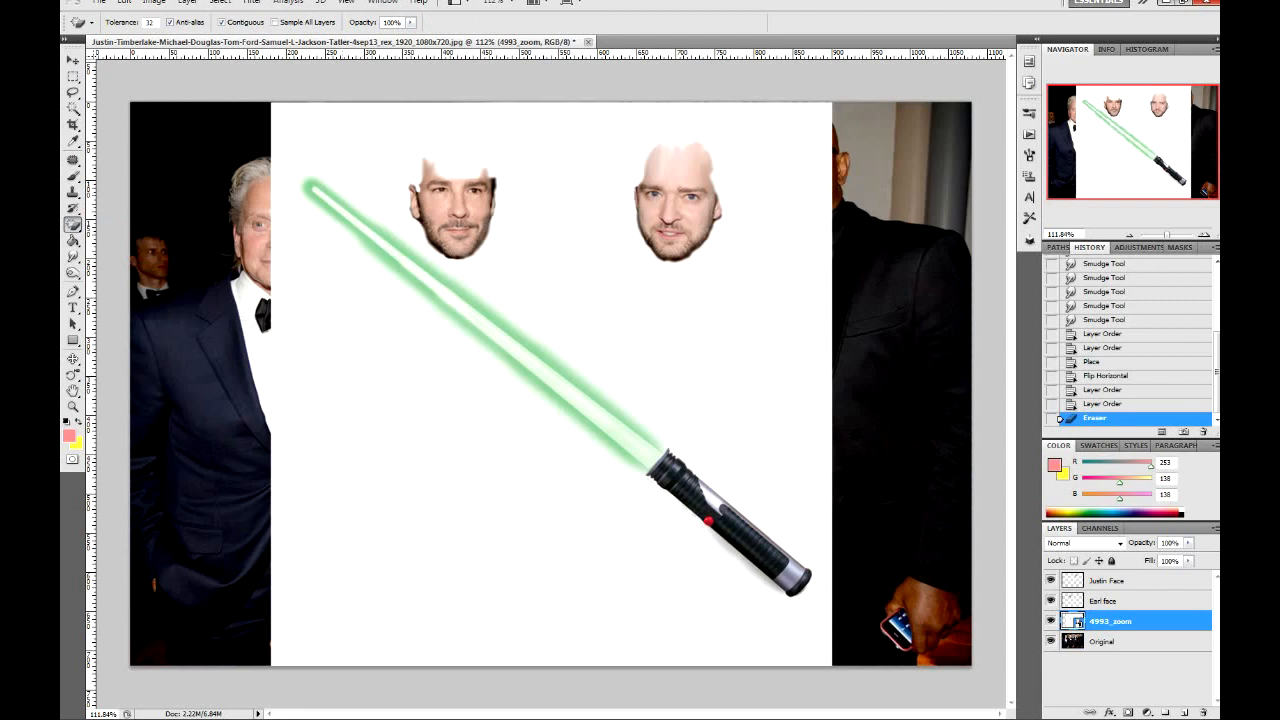
click(580, 290)
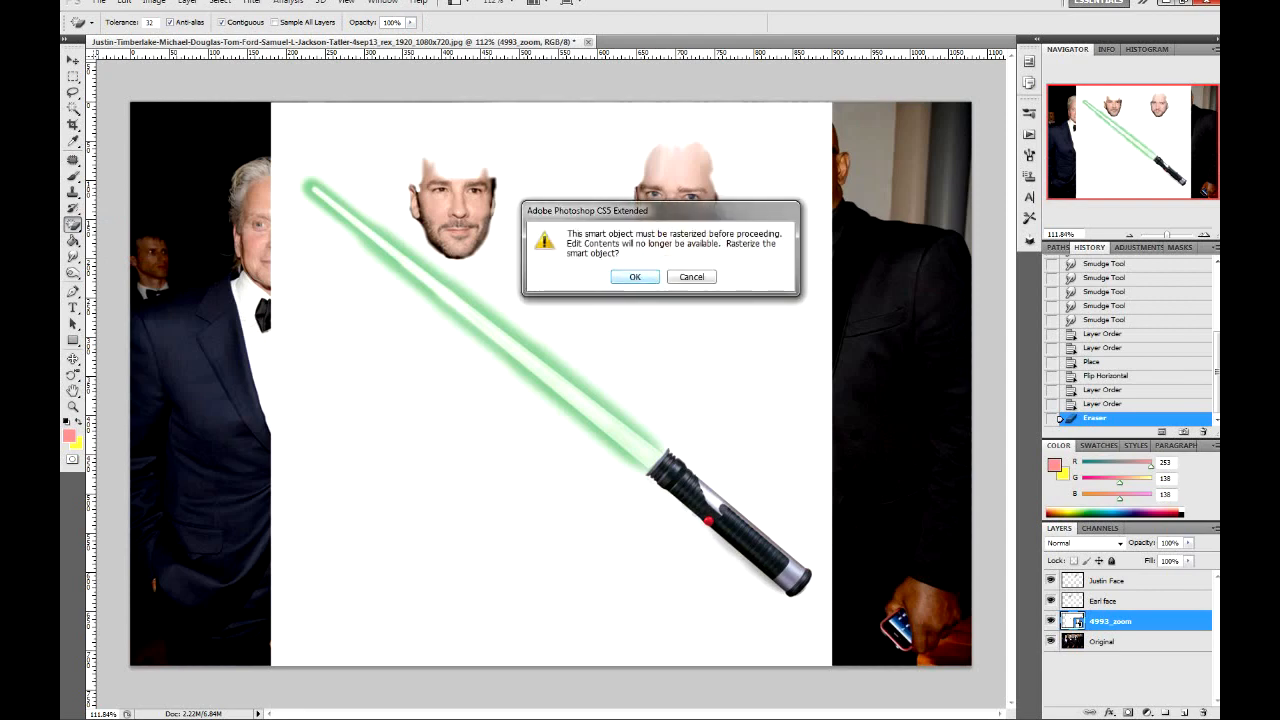
click(635, 277)
click(635, 279)
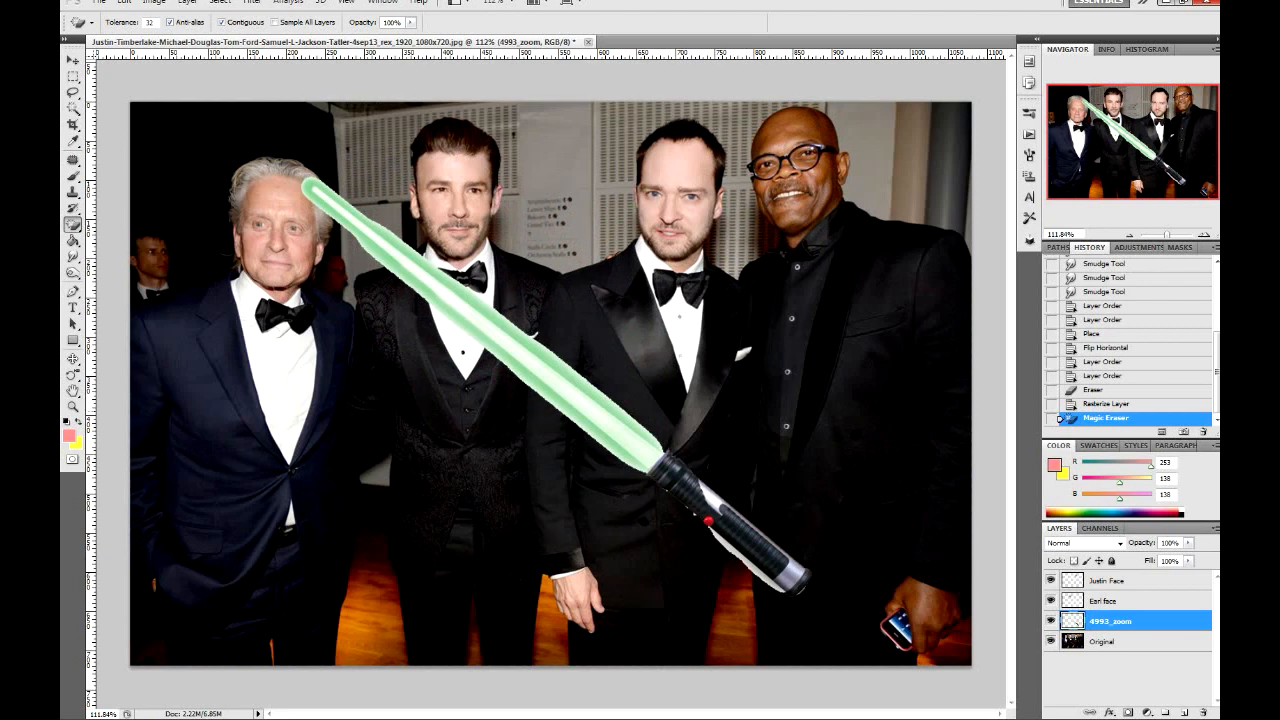
Erase the stray white speck beside the lightsaber's hilt and magic-erase the pale shadow along the hilt's lower edge
drag(73, 225, 130, 224)
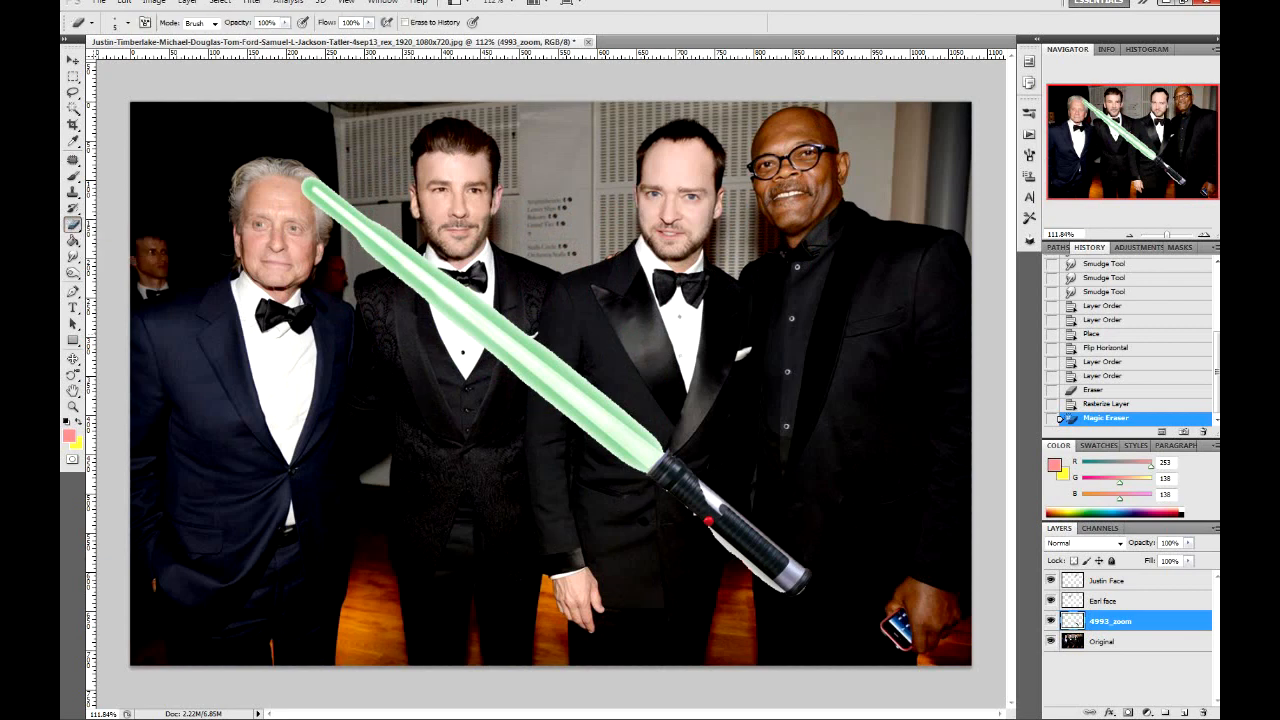
scroll(739, 571, up, 7)
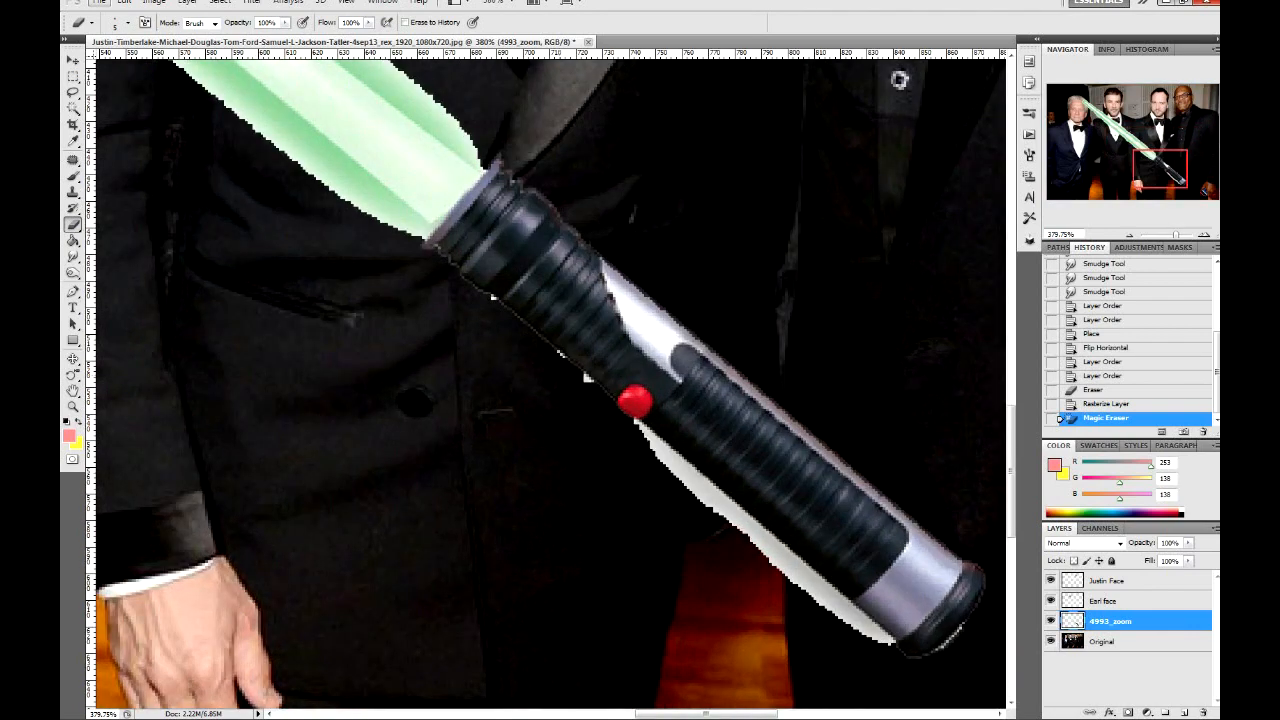
click(587, 378)
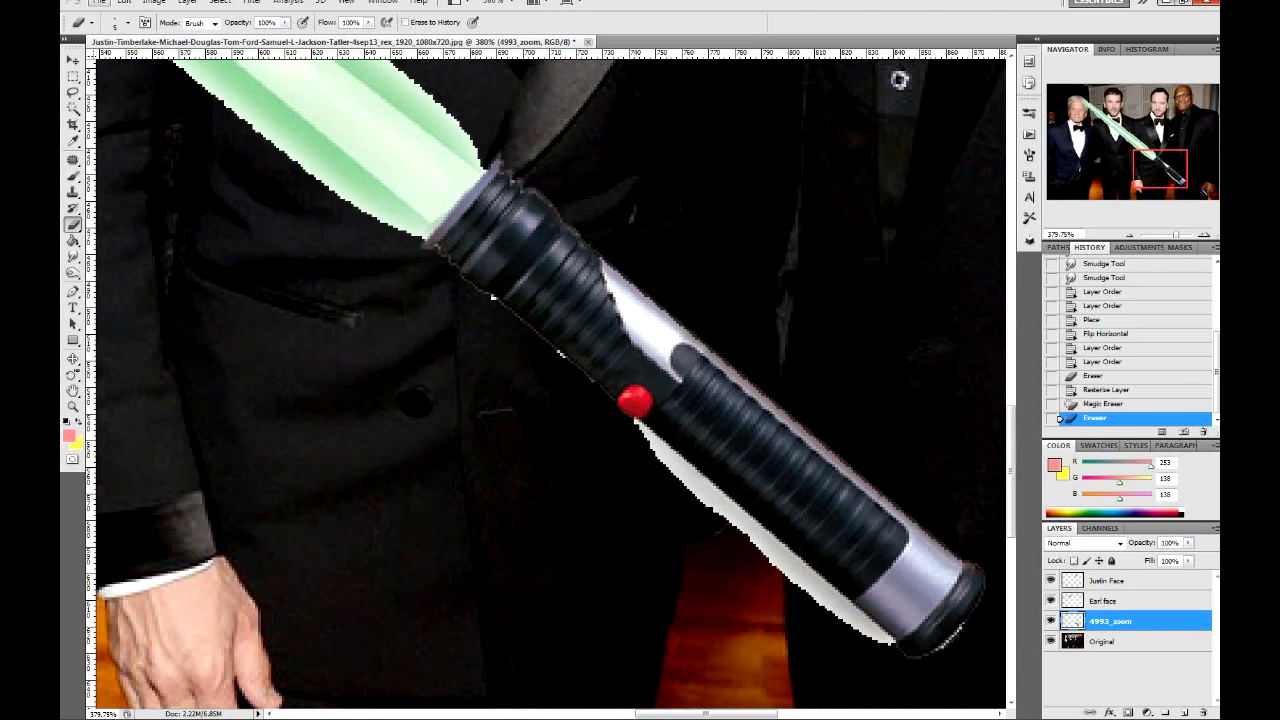
click(73, 224)
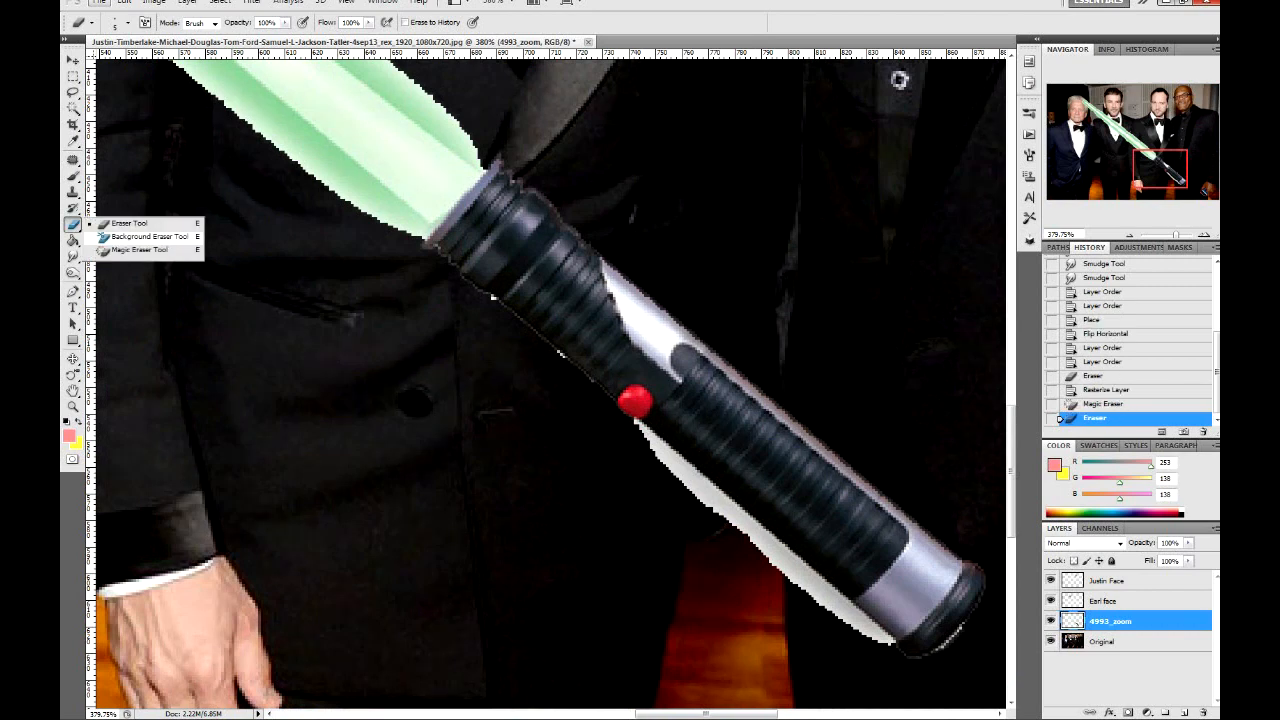
click(140, 250)
click(702, 484)
click(702, 484)
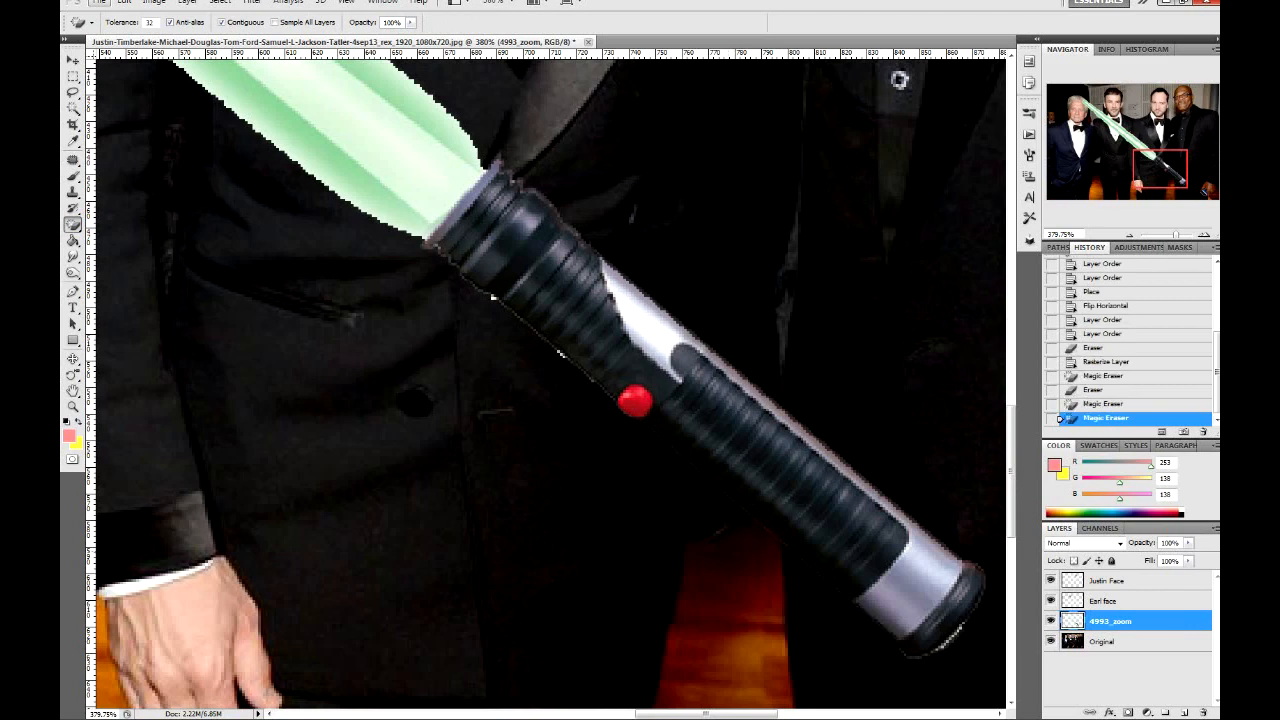
Try to magic-erase the pale core of the lightsaber blade and undo the erasure
scroll(756, 575, down, 5)
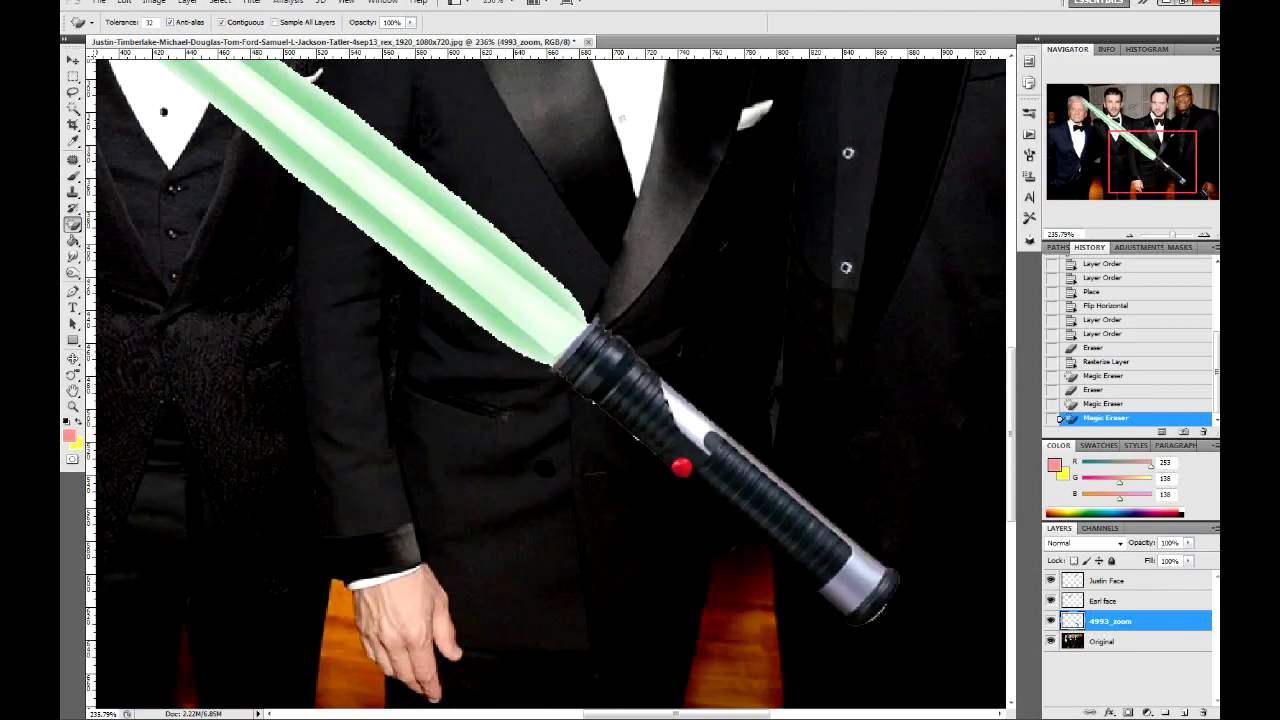
click(524, 296)
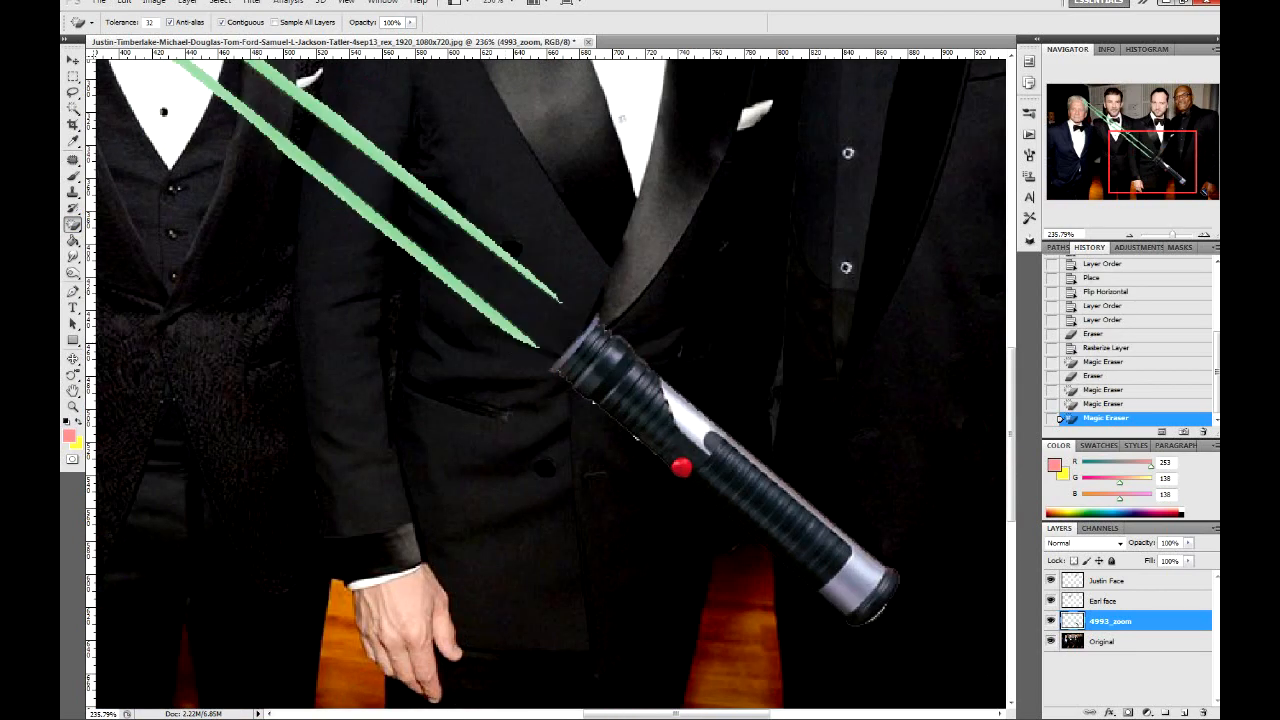
key(ctrl+z)
Examine the cleaned-up lightsaber hilt and the fourth man's hand holding the phone
scroll(550, 383, down, 3)
scroll(550, 383, right, 5)
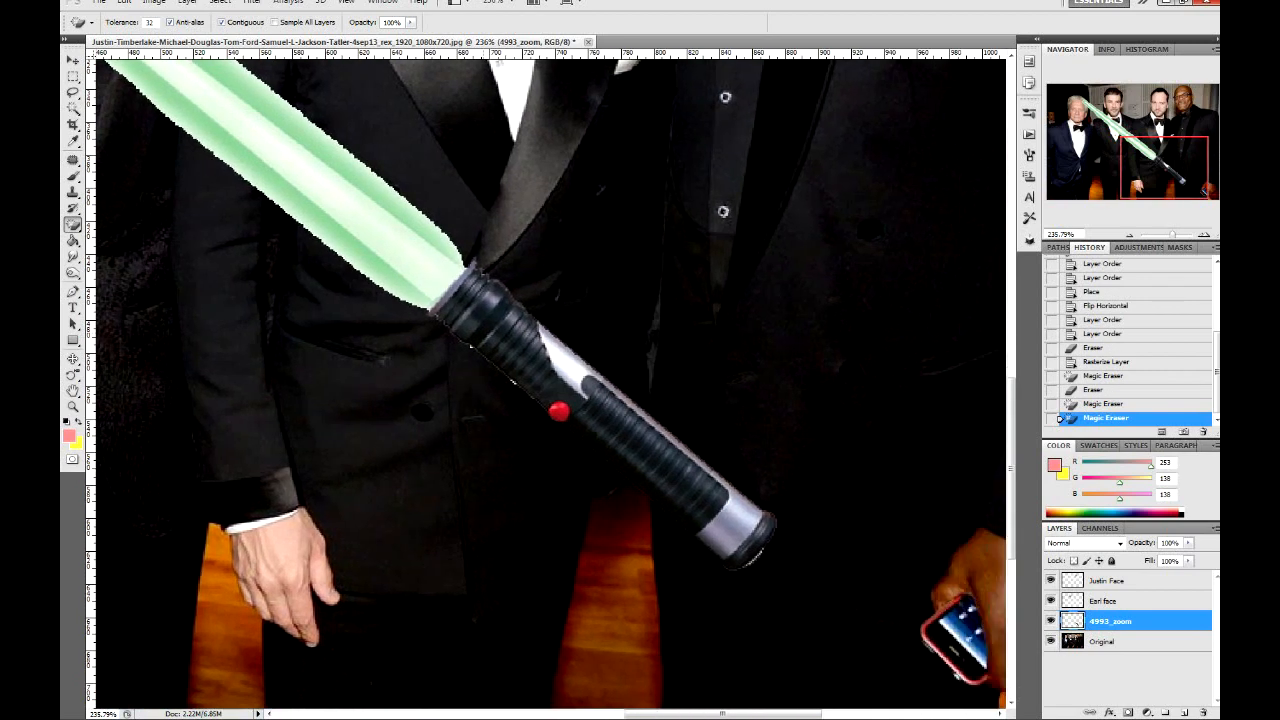
key(ctrl+0)
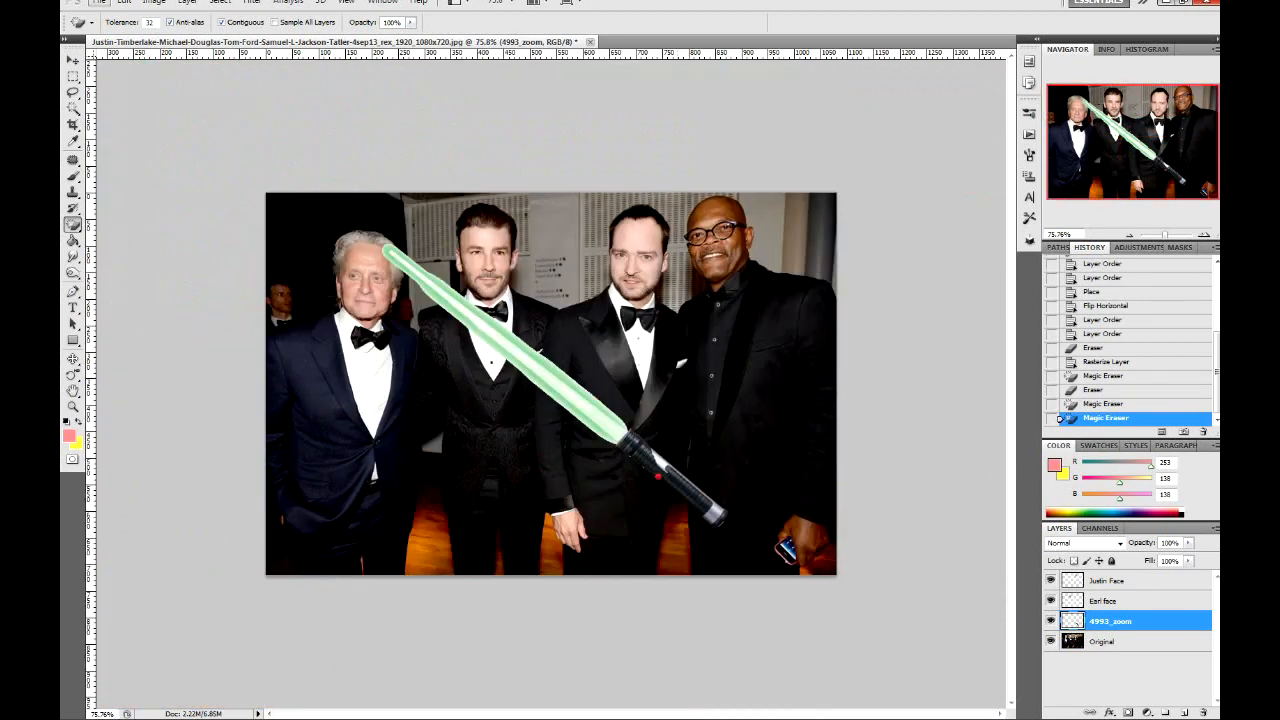
scroll(645, 465, up, 5)
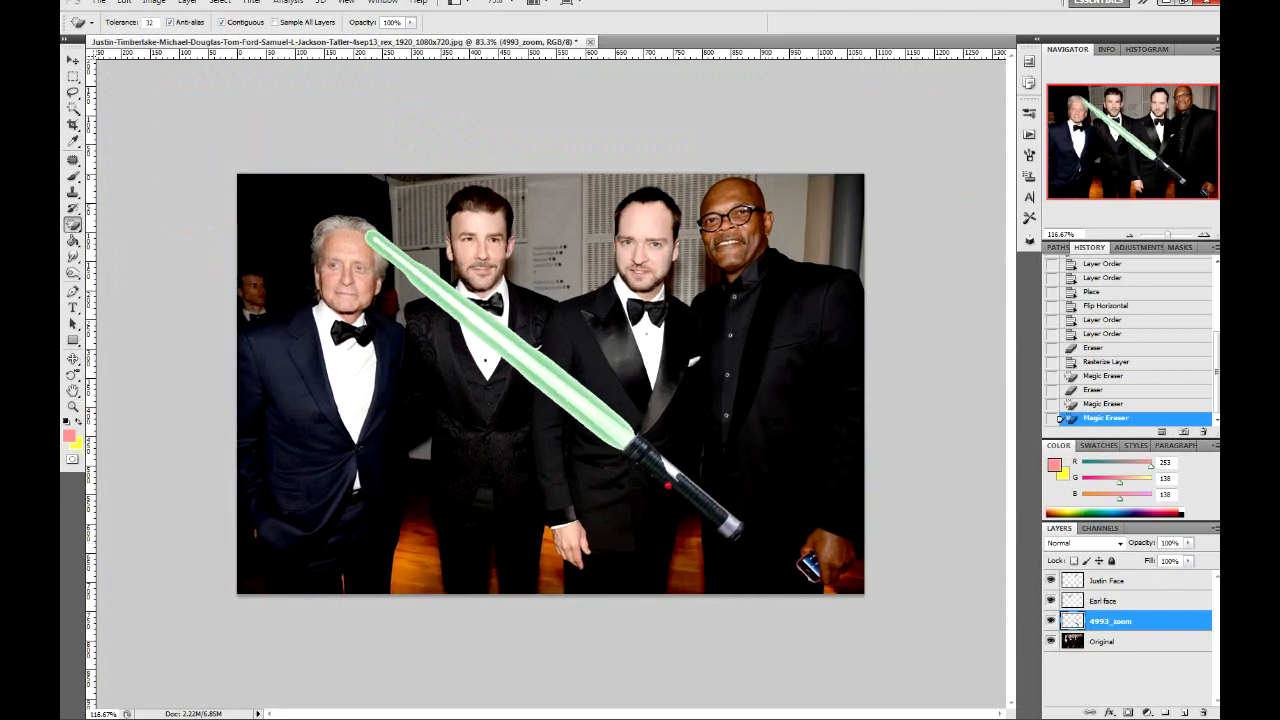
drag(640, 713, 703, 713)
scroll(703, 712, up, 3)
scroll(687, 661, up, 7)
scroll(687, 661, down, 3)
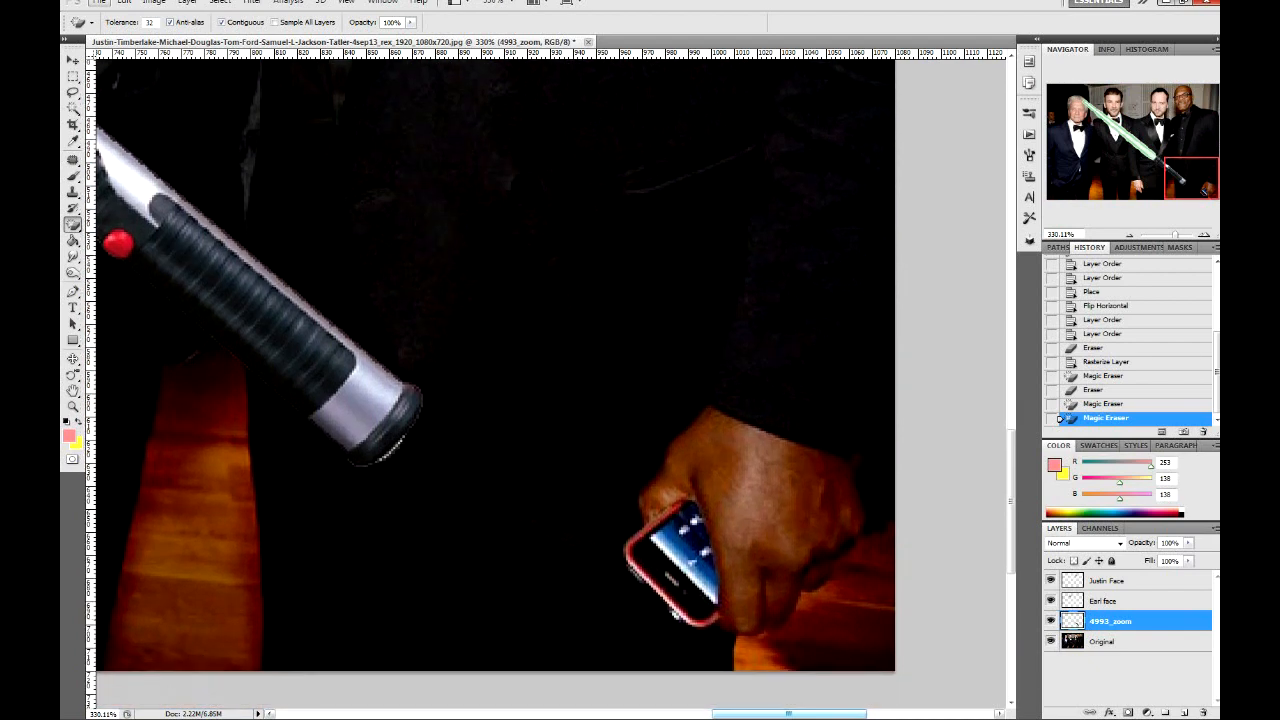
scroll(391, 439, down, 6)
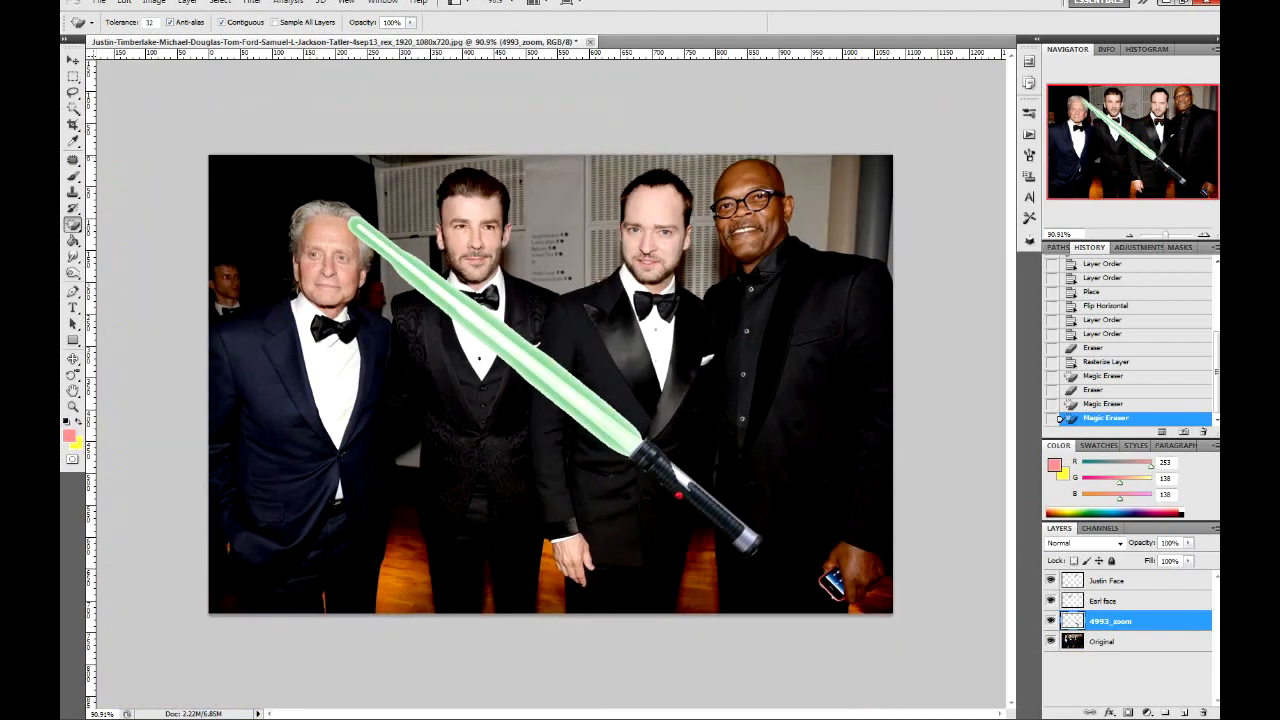
Move the lightsaber toward the fourth man, rotate it to a shallow slope, and position its hilt over his hand
key(v)
drag(550, 380, 680, 470)
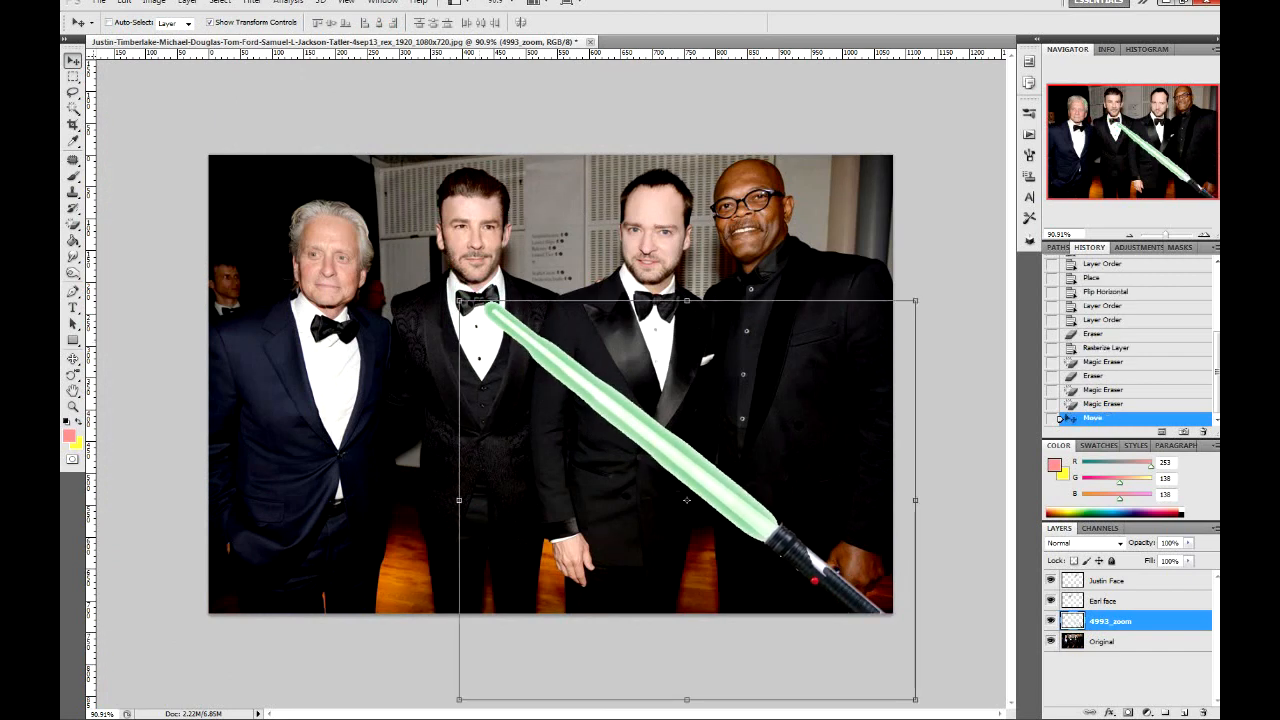
drag(600, 293, 526, 357)
key(Return)
drag(600, 440, 584, 508)
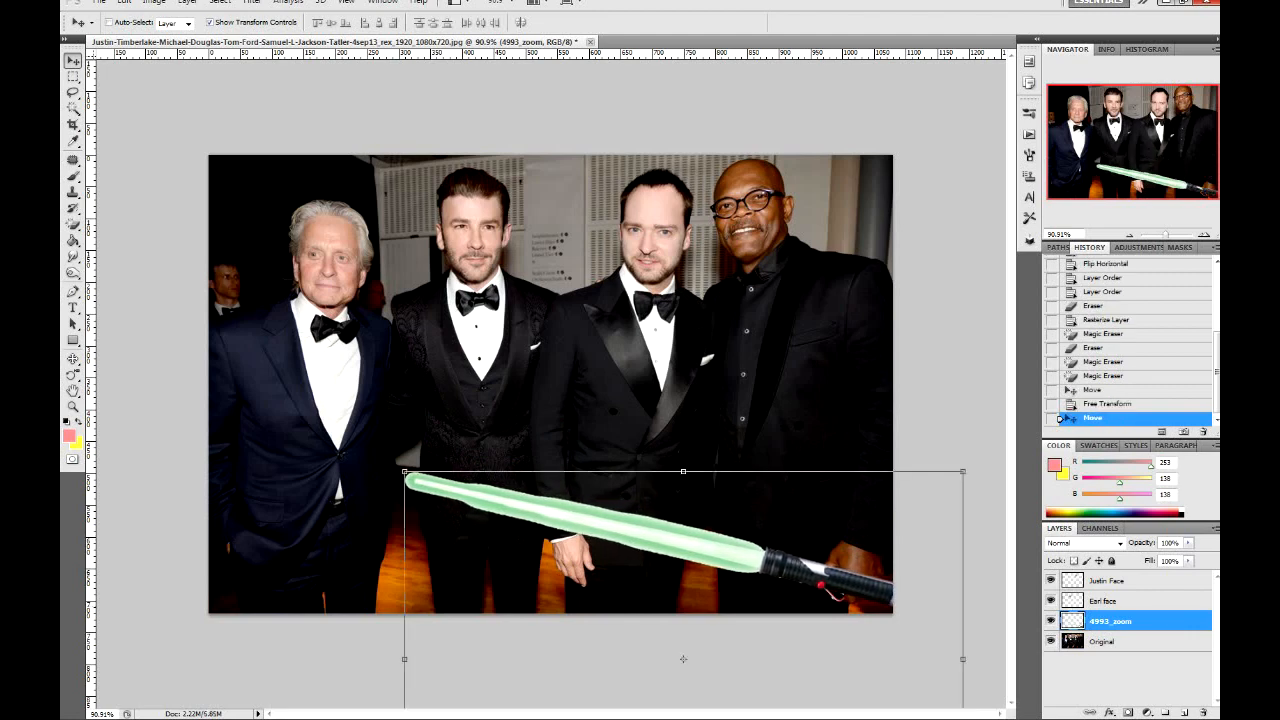
scroll(551, 384, up, 2)
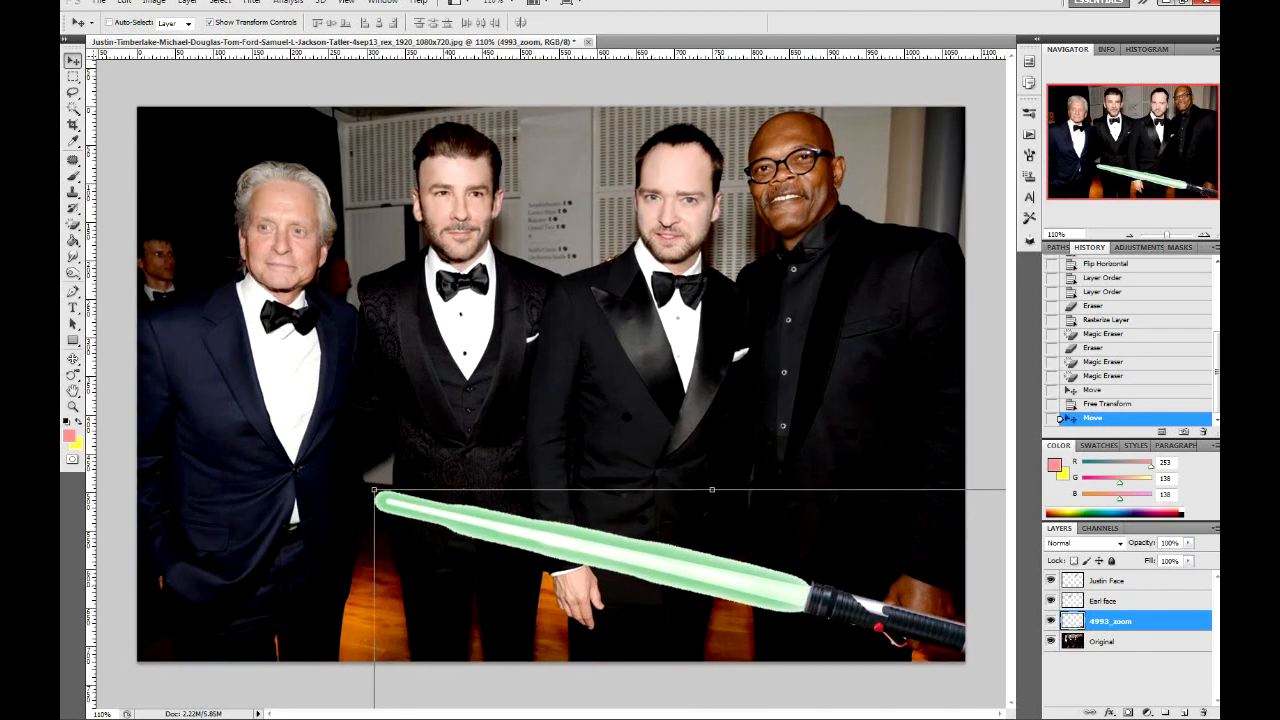
key(alt+space)
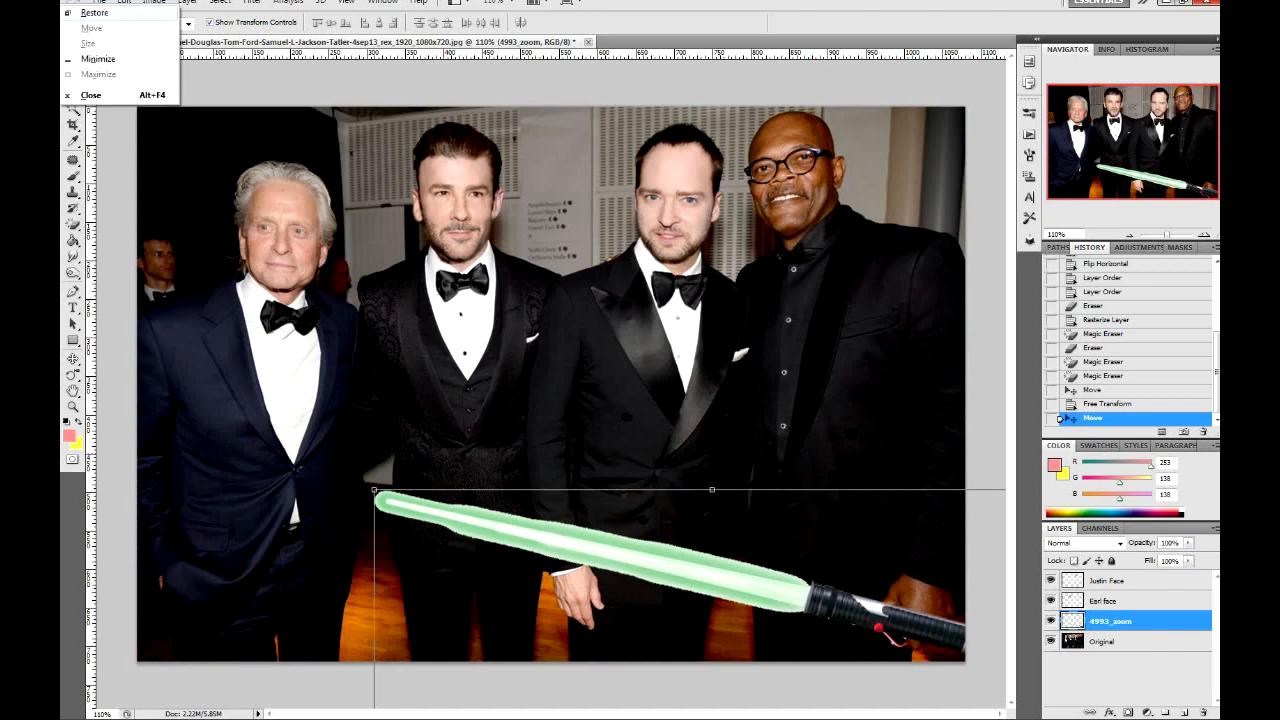
key(Escape)
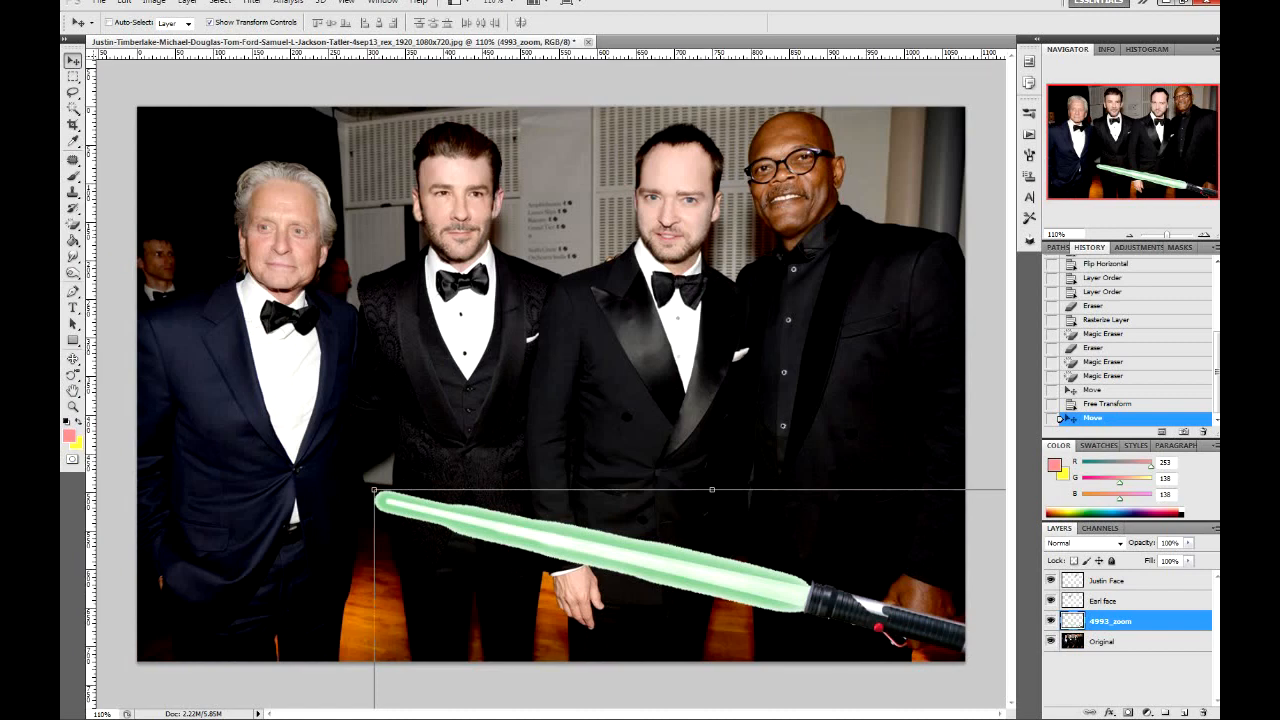
Hide the 4993_zoom layer to uncover the fourth man's hand, and make the Original layer active
scroll(858, 628, up, 5)
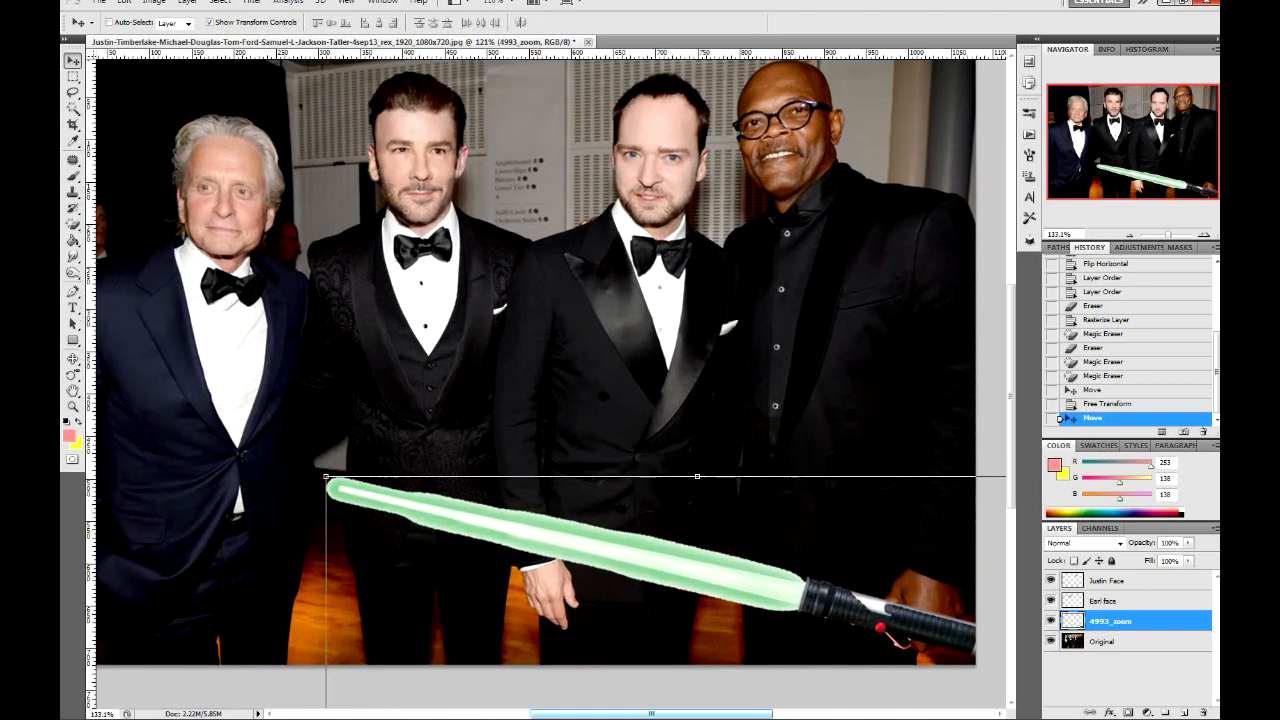
scroll(858, 628, right, 3)
mouse_move(731, 714)
mouse_down()
mouse_move(750, 714)
mouse_move(739, 714)
mouse_up()
scroll(739, 600, down, 2)
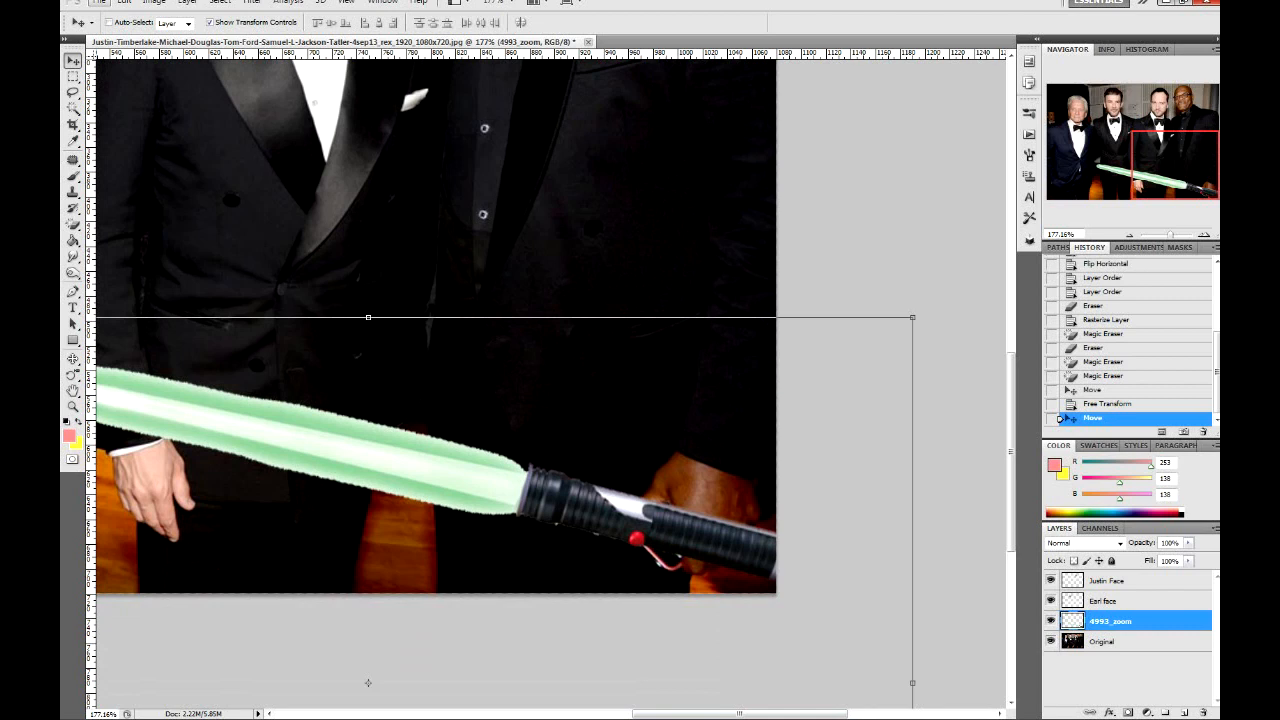
click(1051, 621)
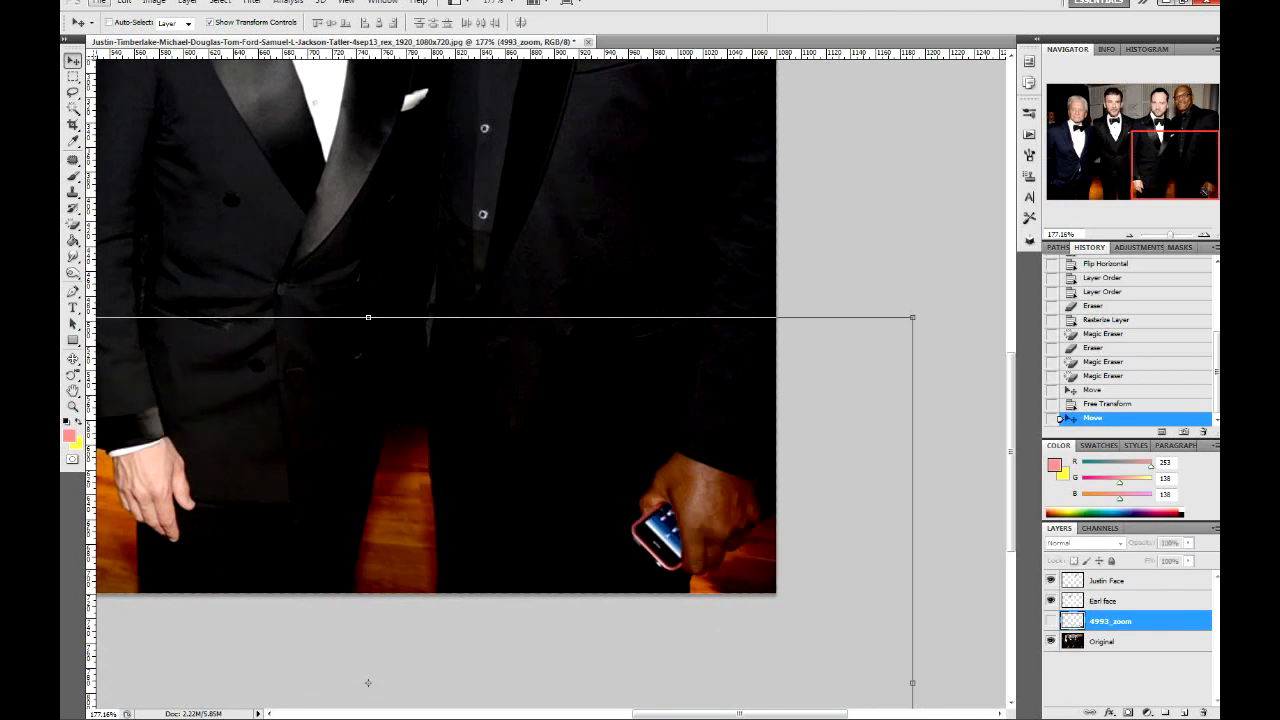
click(1103, 642)
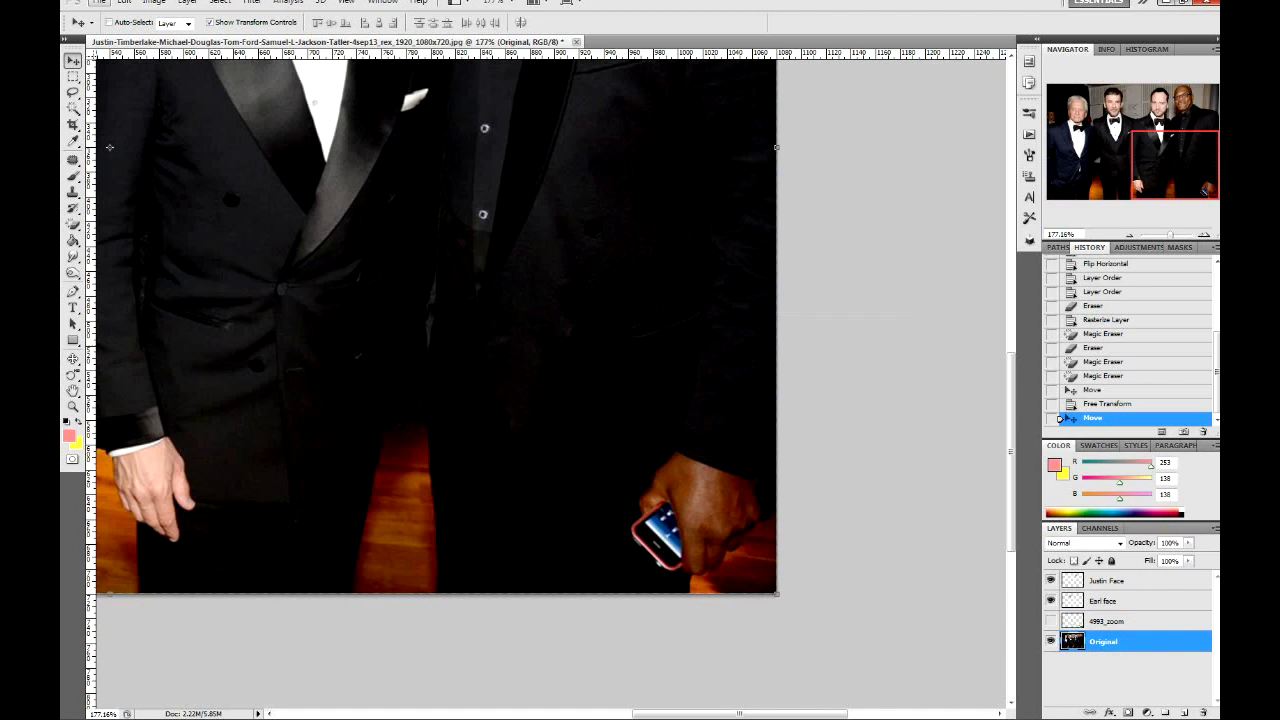
Clone dark areas of the Original layer over the lower part and edges of the phone in the fourth man's hand
key(e)
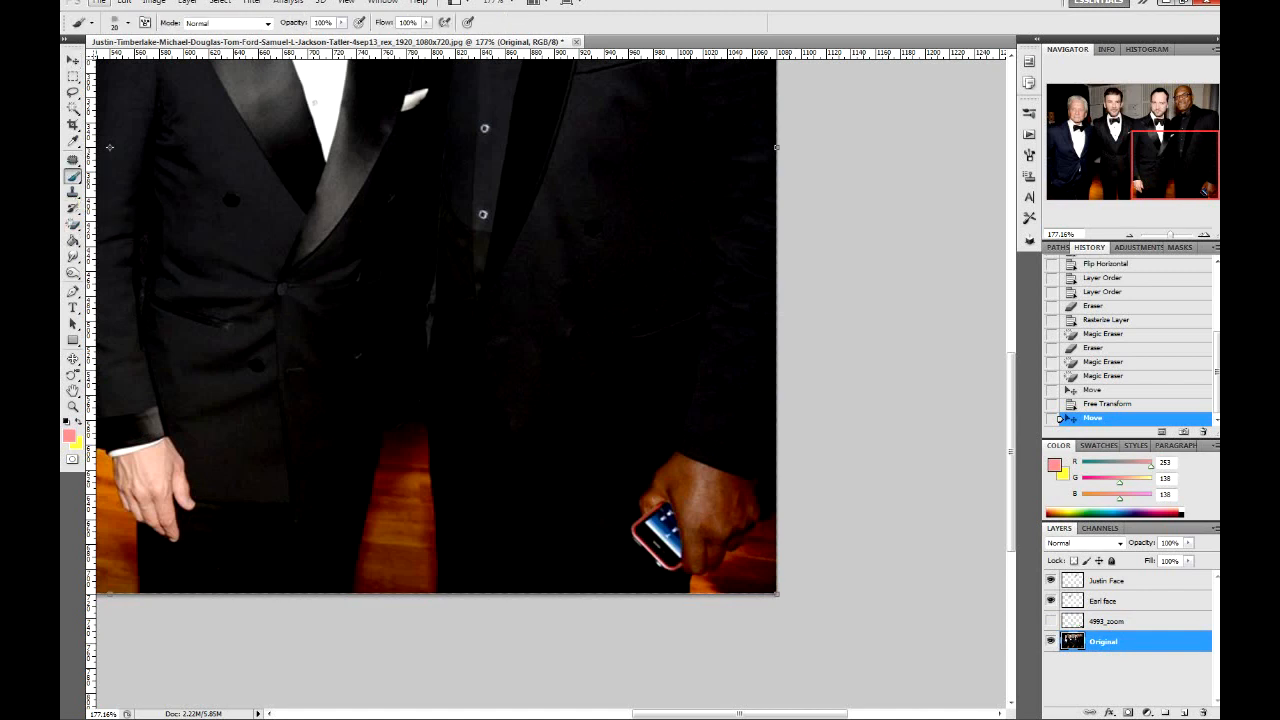
right_click(72, 176)
click(120, 175)
click(72, 193)
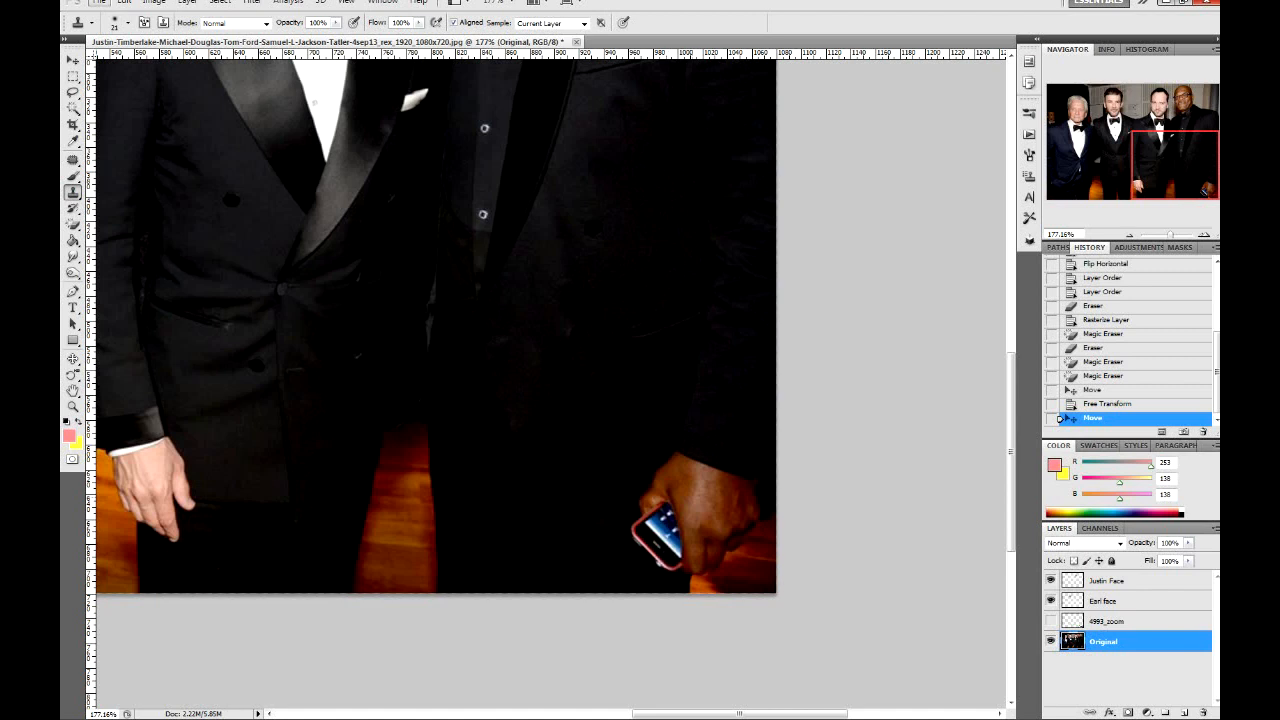
alt+click(667, 525)
click(660, 562)
click(657, 558)
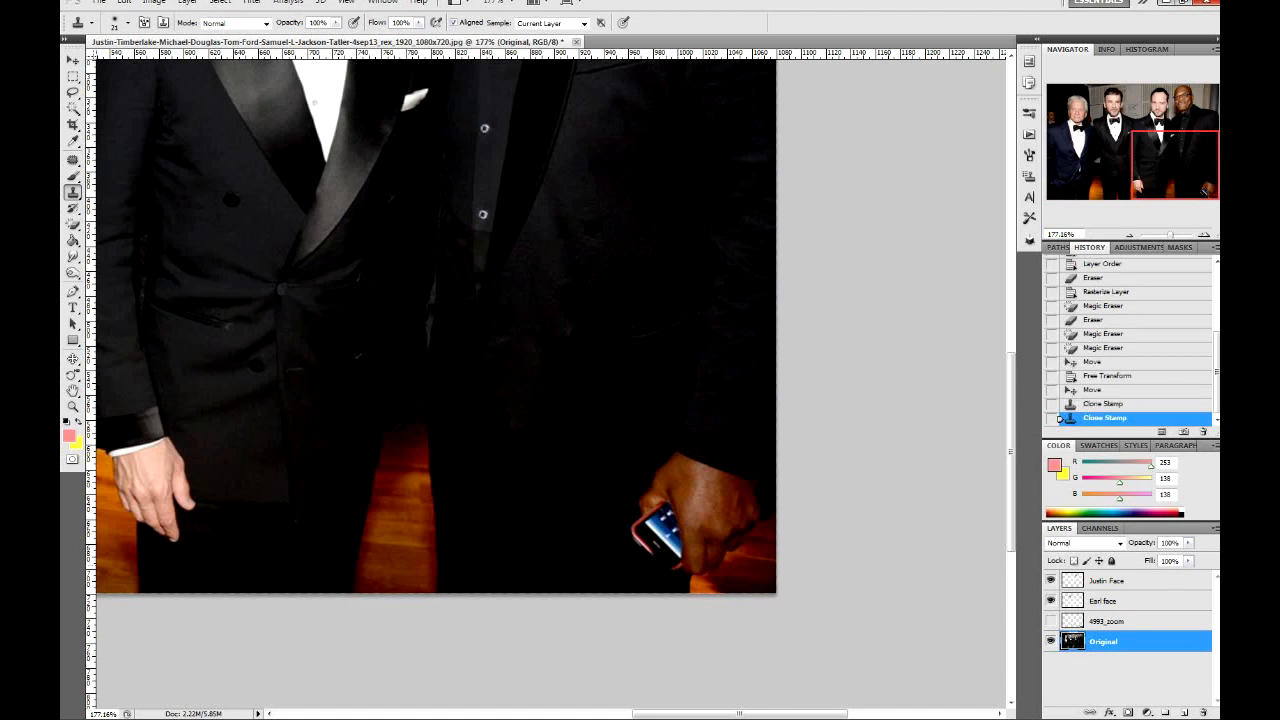
click(677, 559)
click(681, 554)
click(677, 545)
click(622, 563)
click(610, 560)
click(600, 556)
click(605, 551)
click(612, 552)
click(626, 552)
click(622, 554)
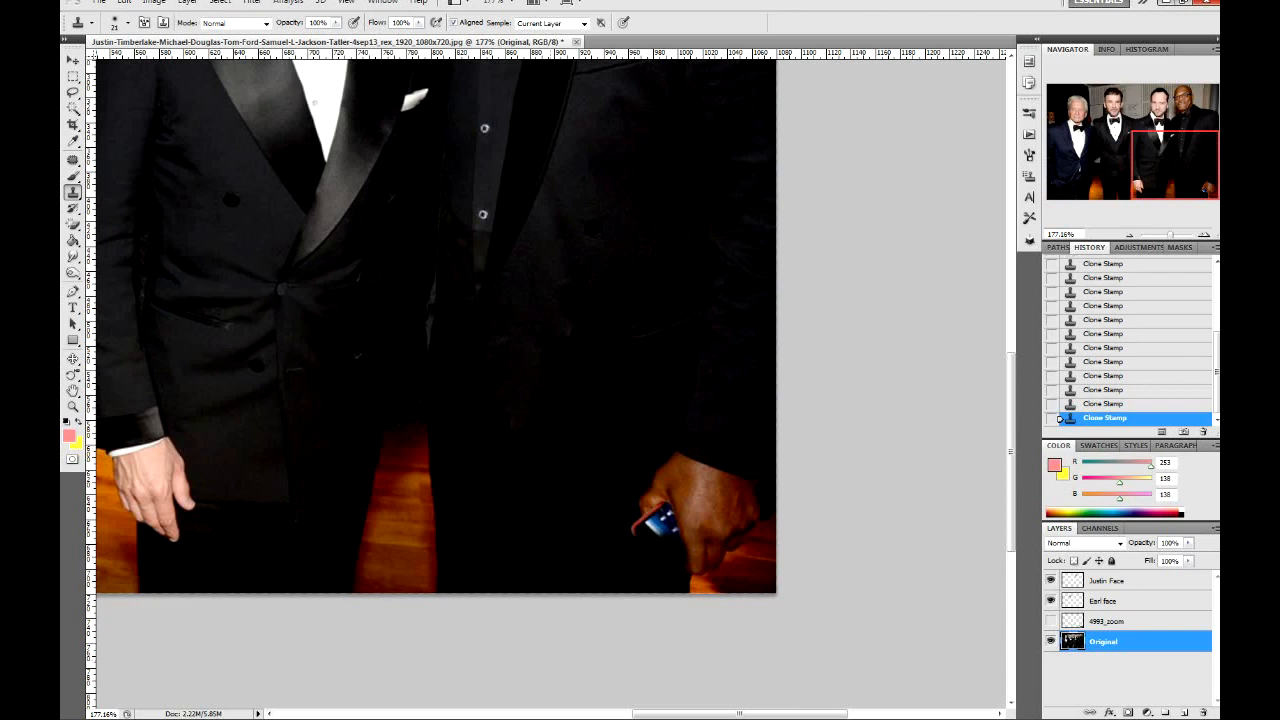
Show the 4993_zoom layer again and shift the lightsaber slightly to the right over the fourth man's hand
scroll(600, 557, down, 5)
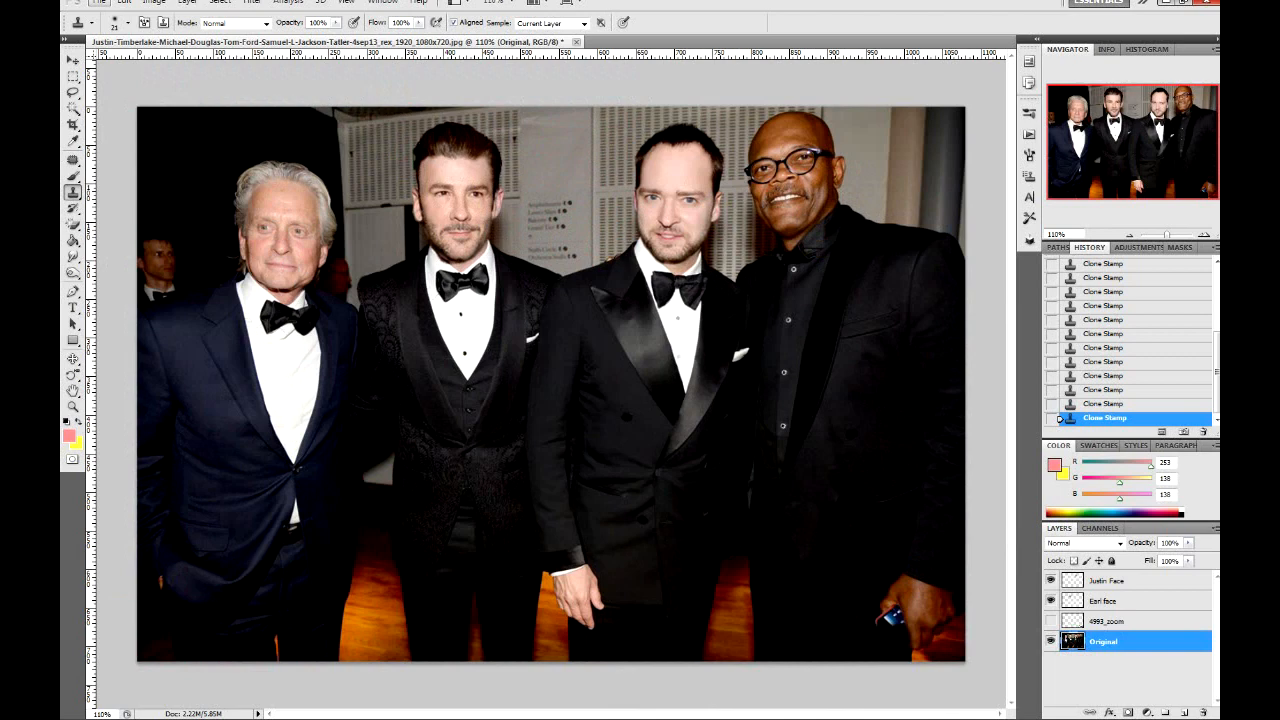
click(1050, 621)
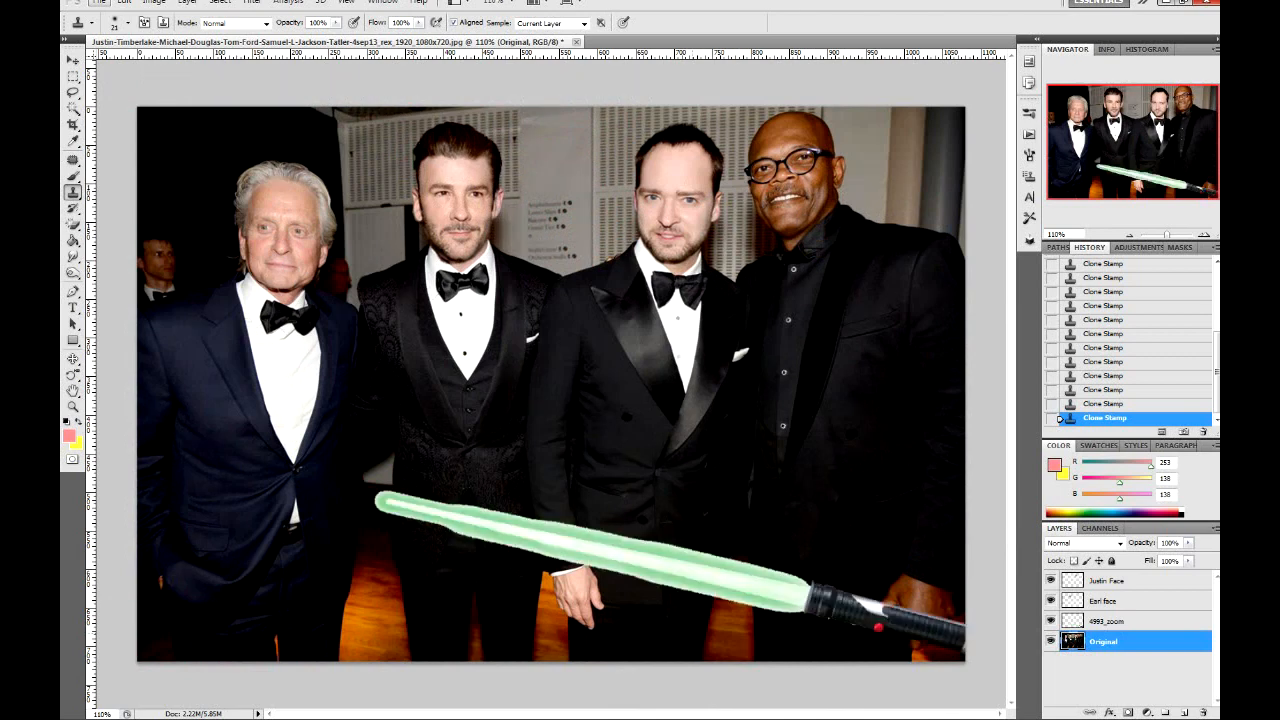
click(72, 60)
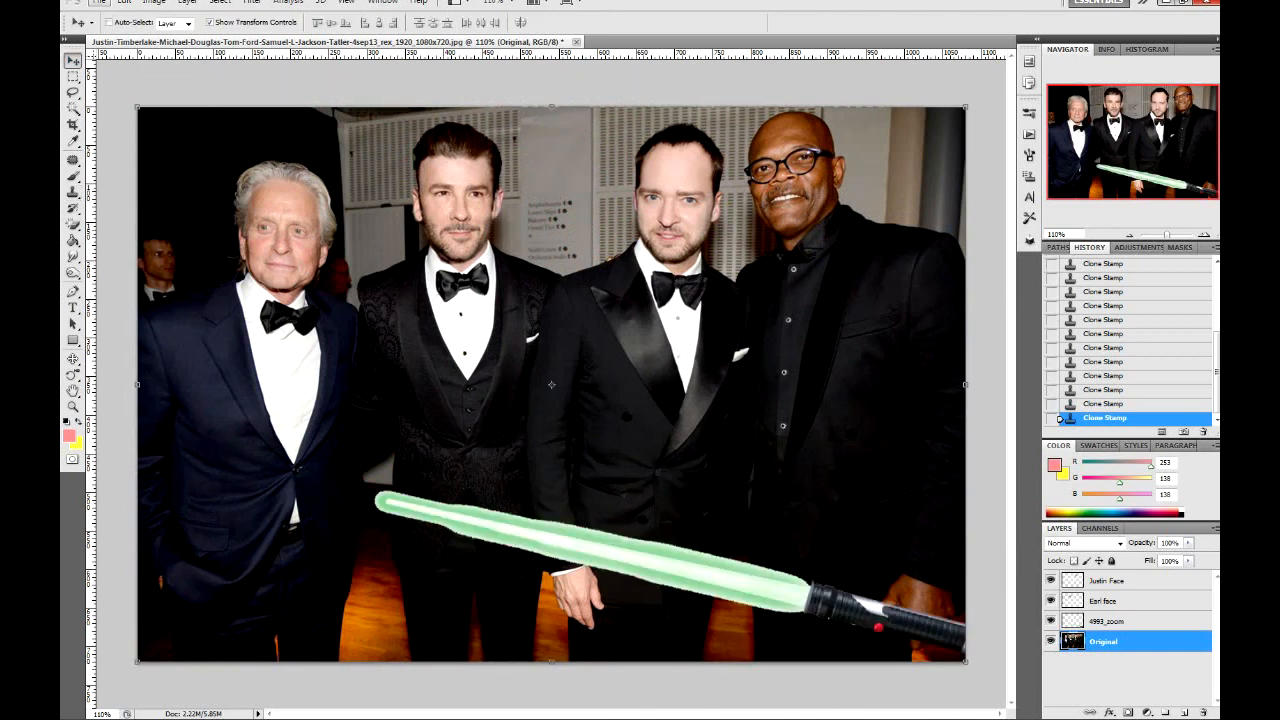
mouse_move(500, 350)
mouse_down()
mouse_move(487, 350)
mouse_move(500, 350)
mouse_up()
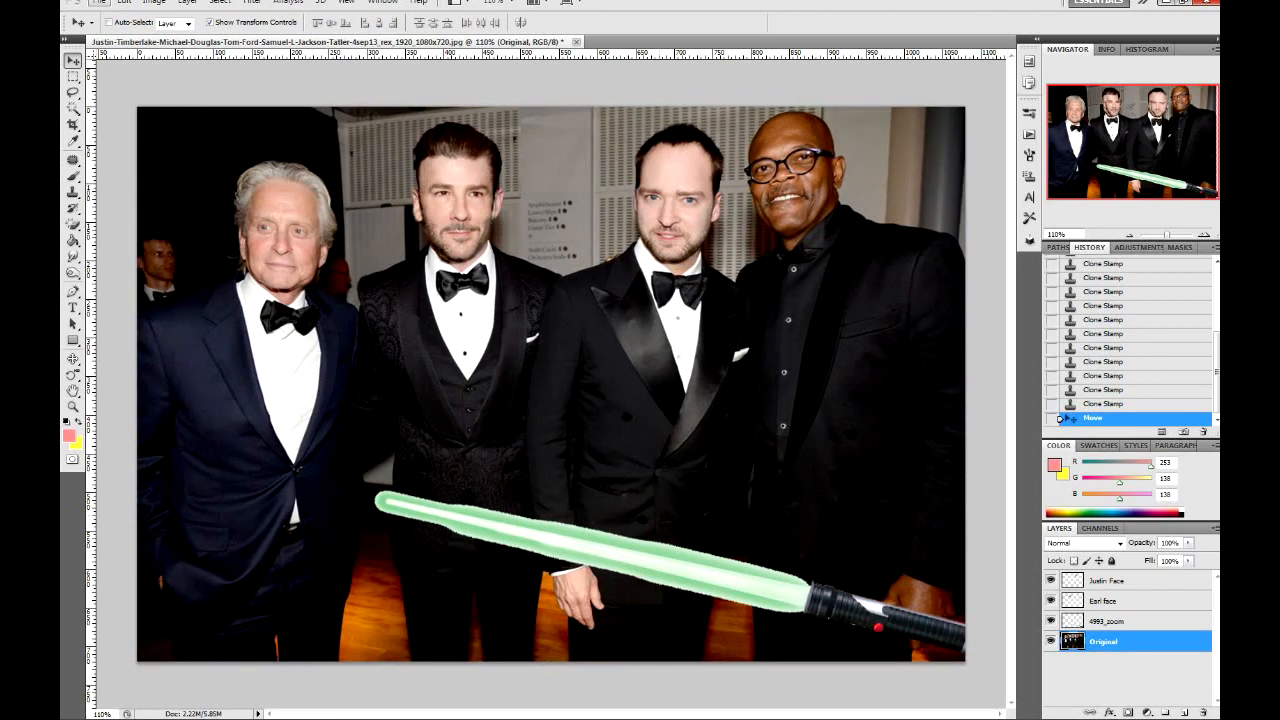
click(1107, 621)
mouse_move(690, 568)
mouse_down()
mouse_move(684, 544)
mouse_move(697, 568)
mouse_up()
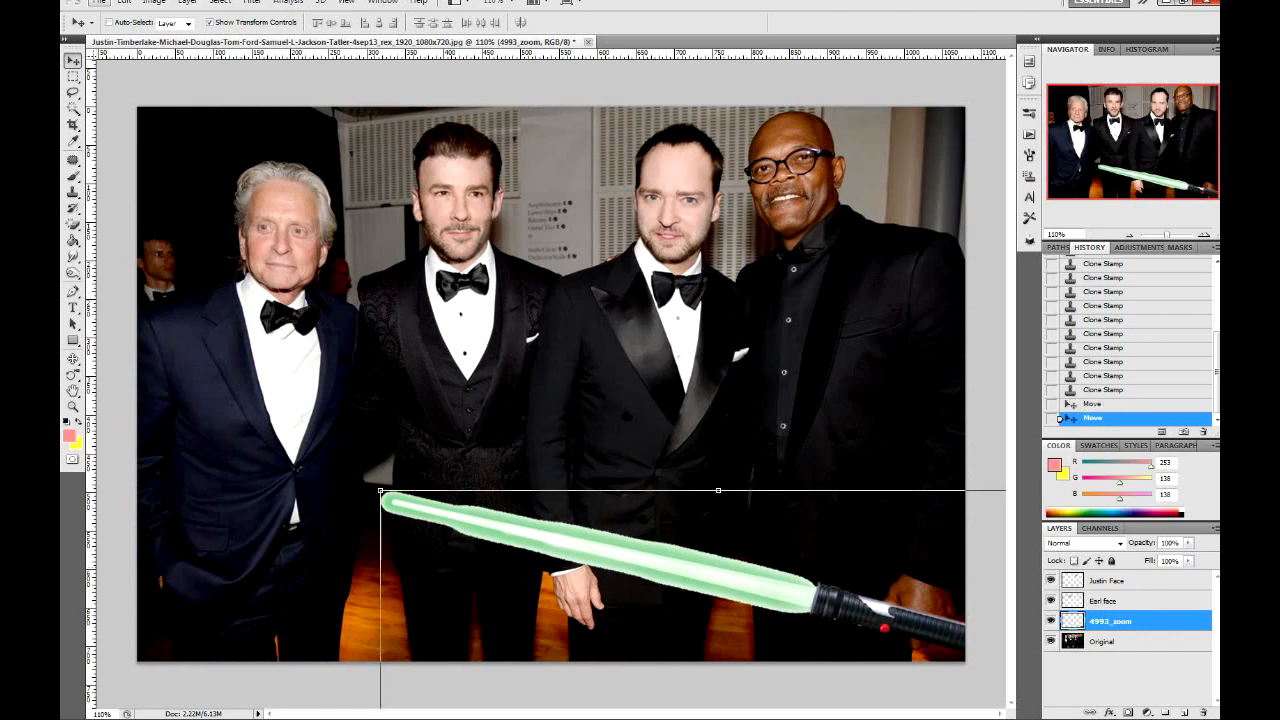
Rotate the lightsaber a few degrees counterclockwise and shift it slightly down and right over the fourth man's hand
drag(372, 482, 358, 505)
key(Return)
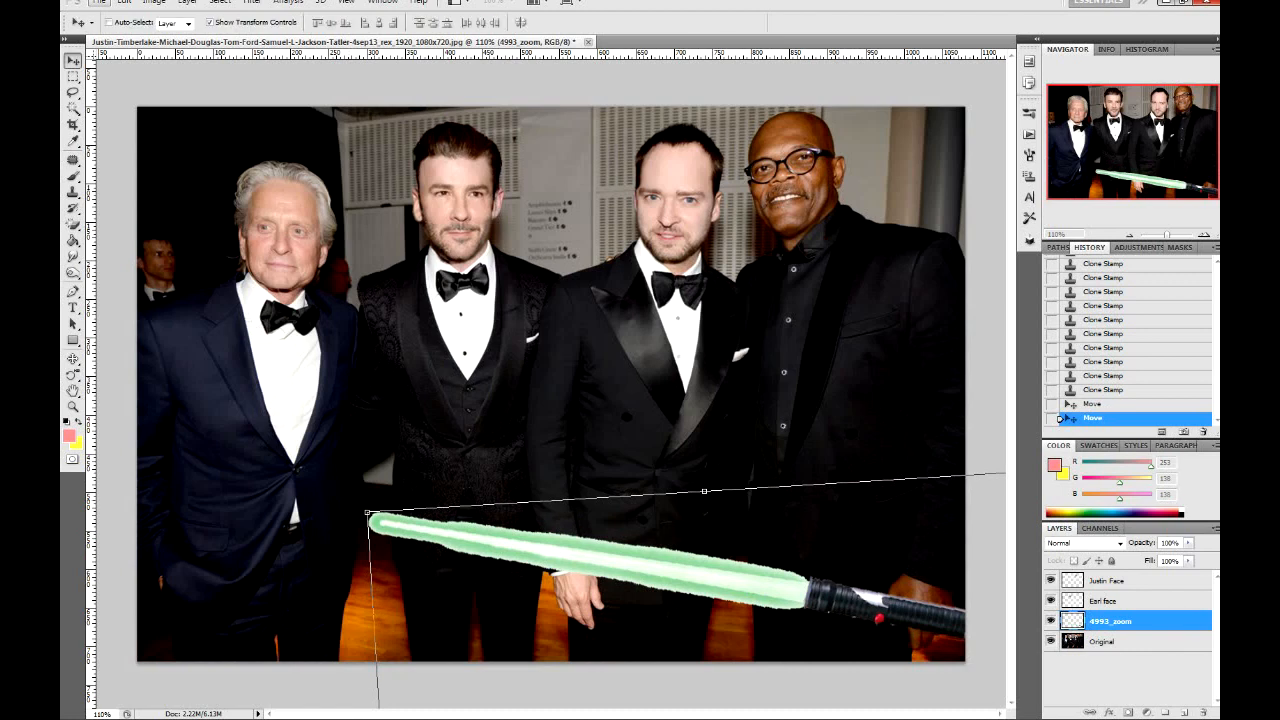
mouse_move(620, 565)
mouse_down()
mouse_move(607, 575)
mouse_move(633, 577)
mouse_up()
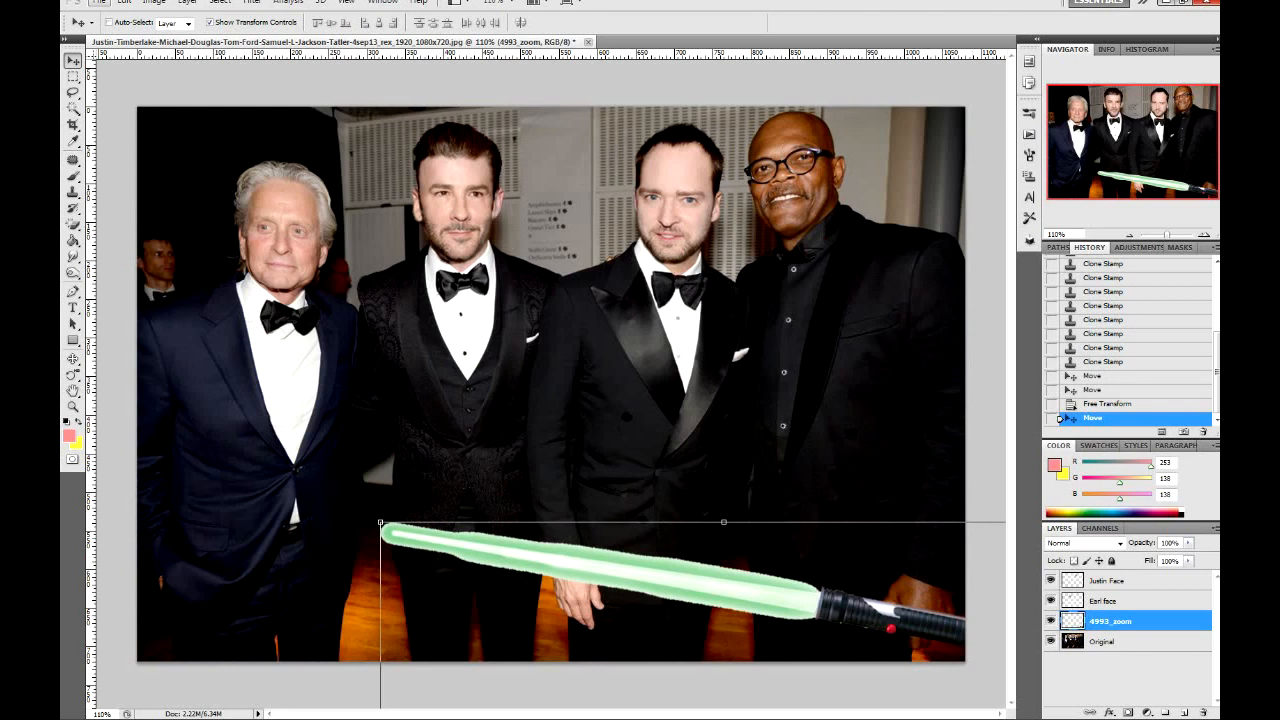
Switch to the Eraser tool and lower the 4993_zoom layer's opacity to 61% so the hand shows through the hilt
scroll(930, 600, up, 5)
scroll(930, 600, down, 1)
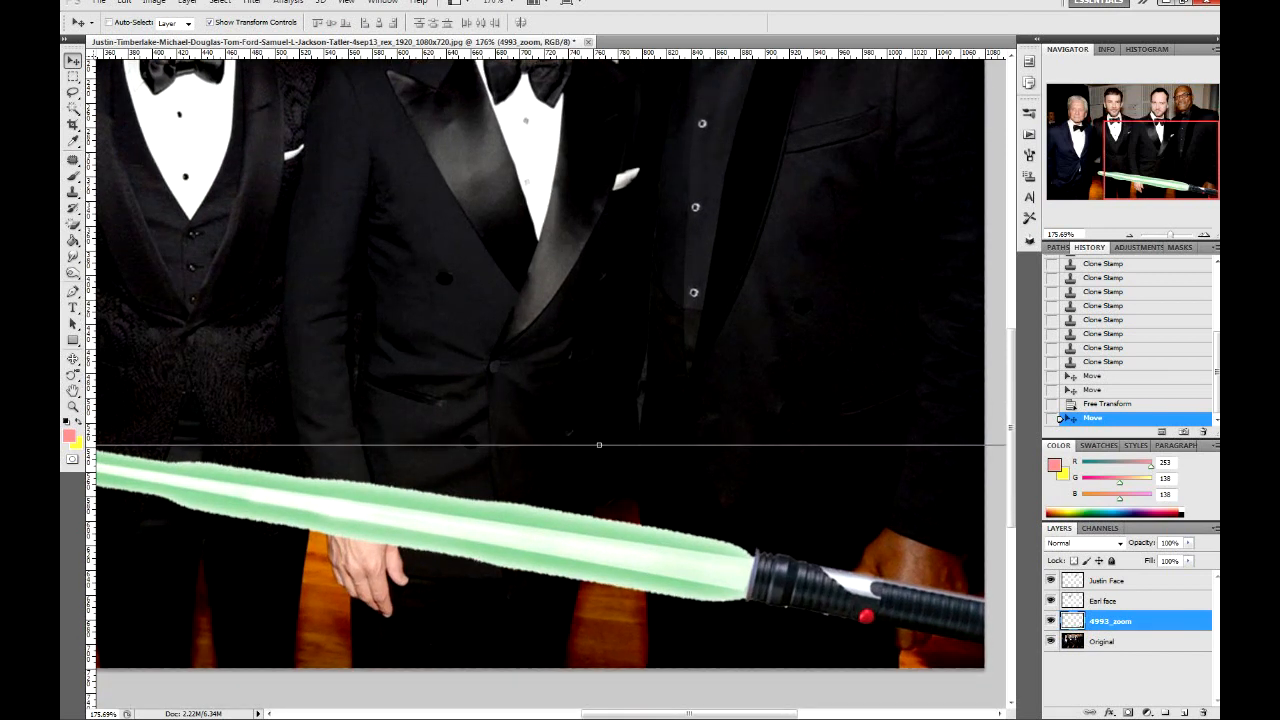
click(73, 225)
click(128, 223)
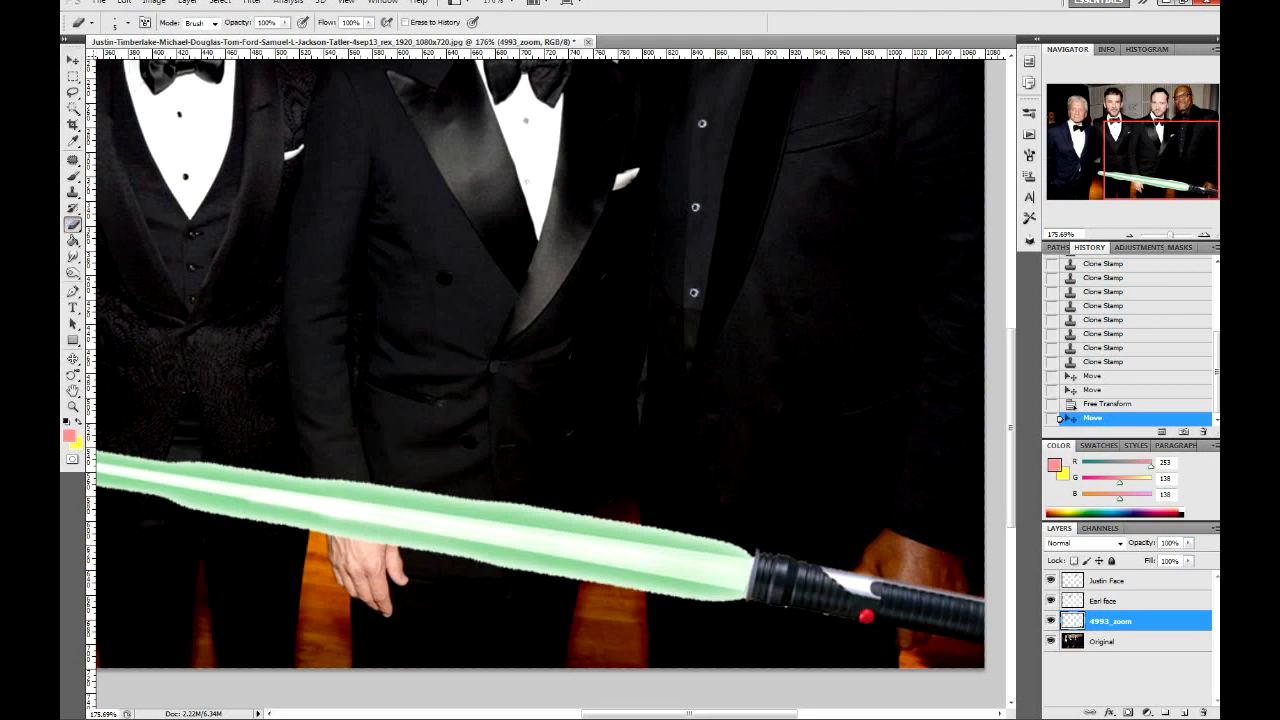
click(1188, 542)
drag(1192, 557, 1164, 557)
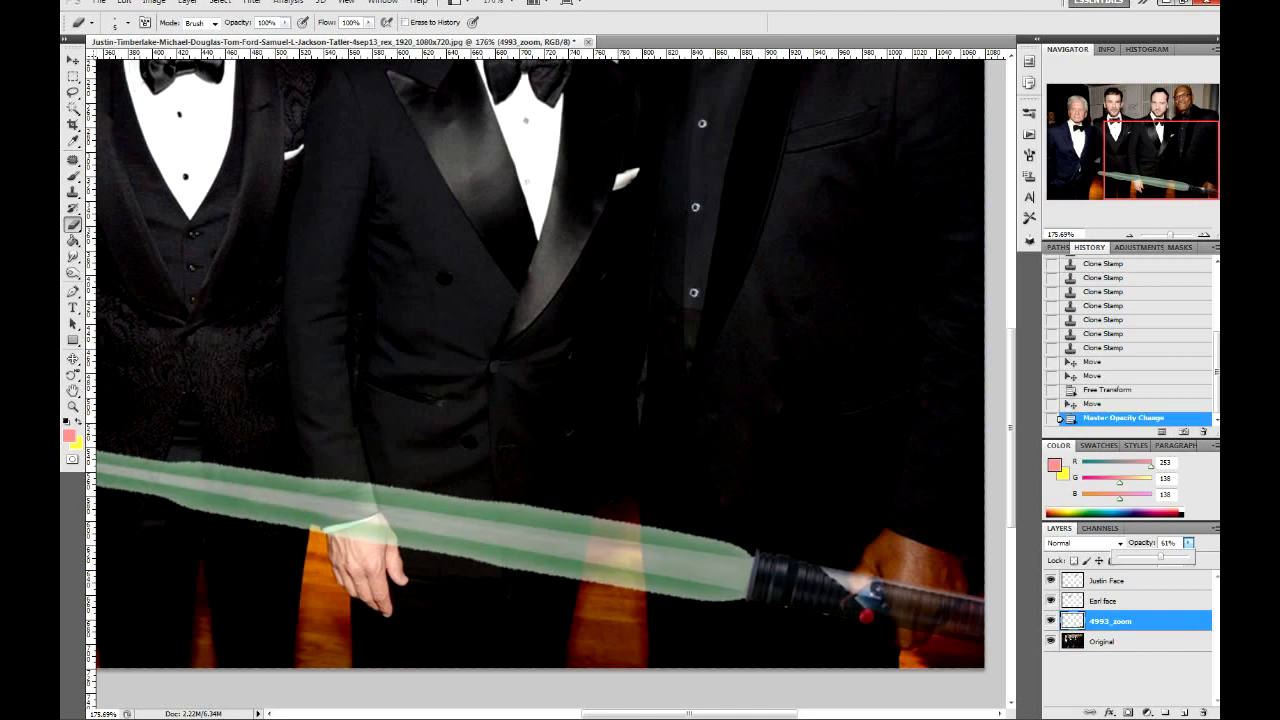
Erase the part of the hilt covering the front of the fourth man's hand along the index finger, undoing the last stray stroke
scroll(932, 592, up, 7)
scroll(932, 592, down, 2)
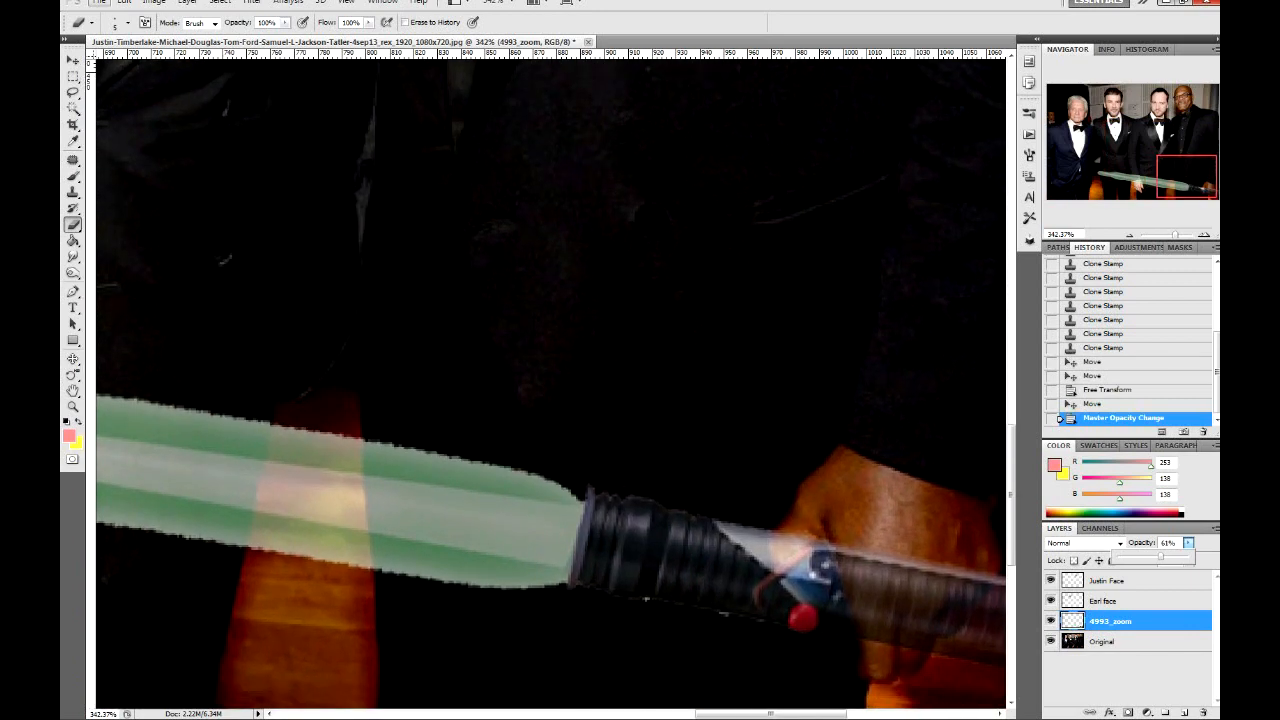
scroll(833, 556, up, 1)
mouse_move(867, 530)
mouse_down()
mouse_move(880, 620)
mouse_move(893, 537)
mouse_move(880, 536)
mouse_up()
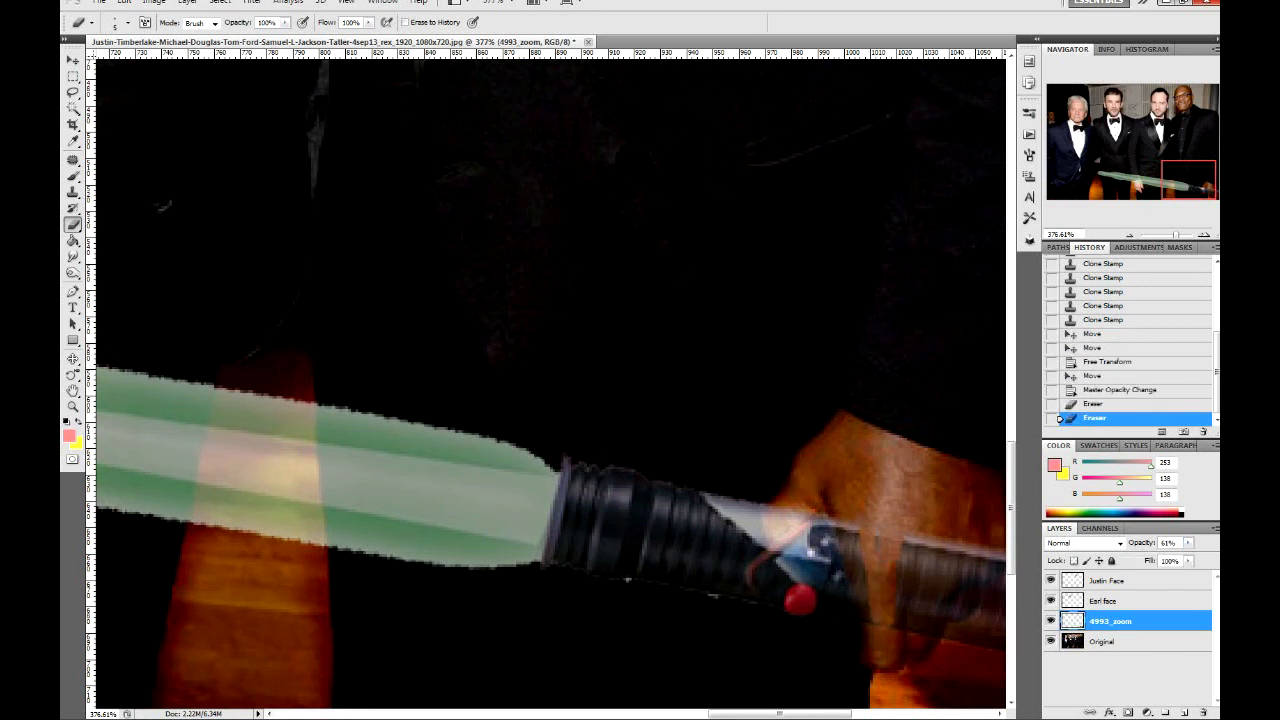
click(868, 590)
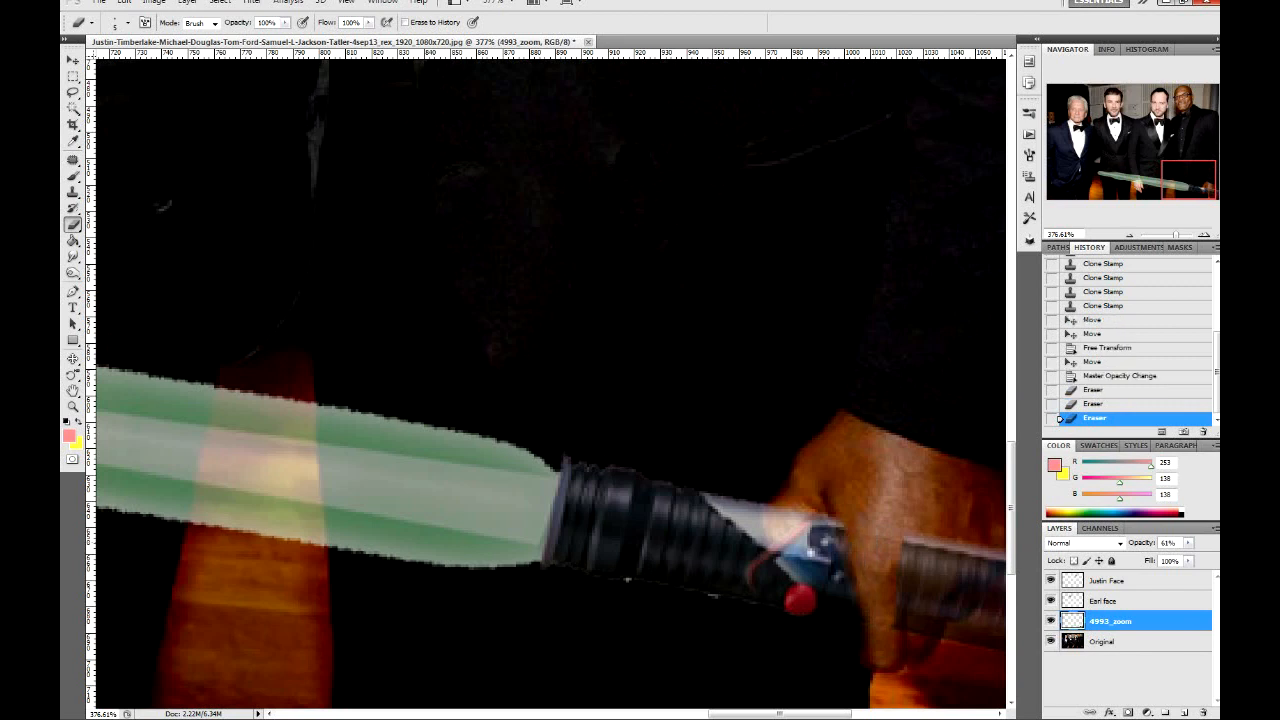
click(868, 596)
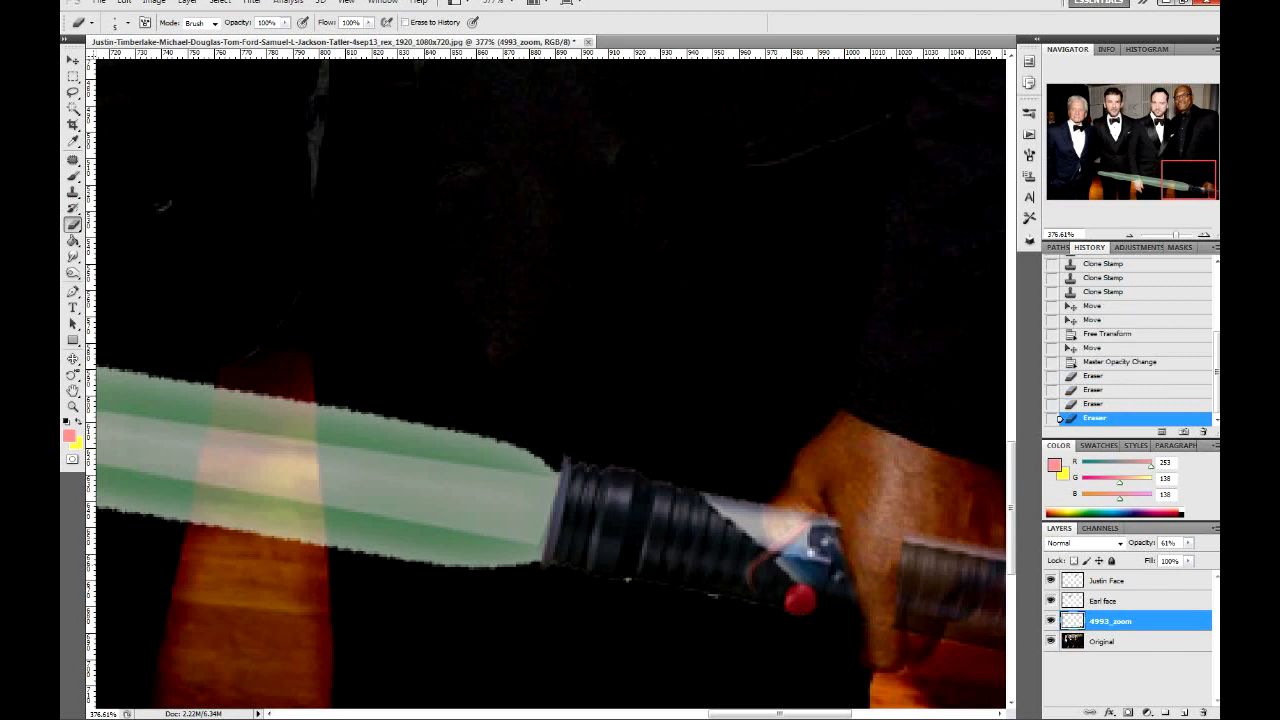
click(846, 560)
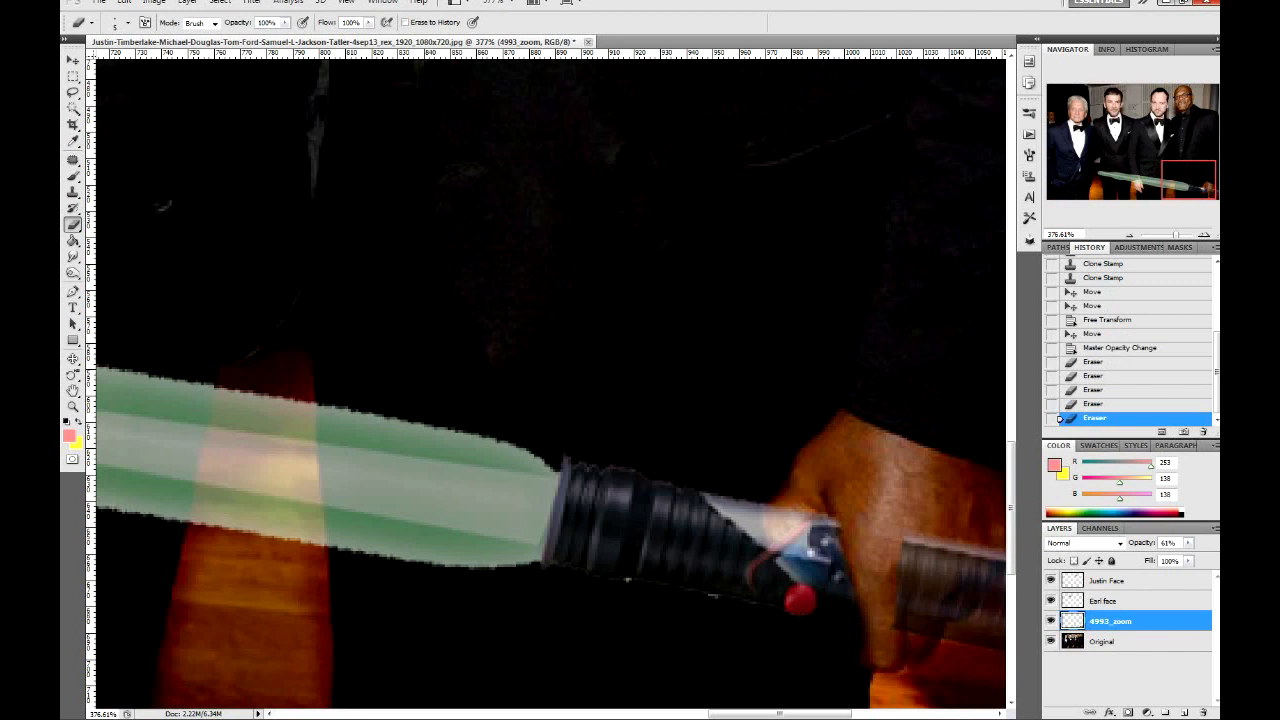
click(838, 523)
scroll(838, 523, down, 1)
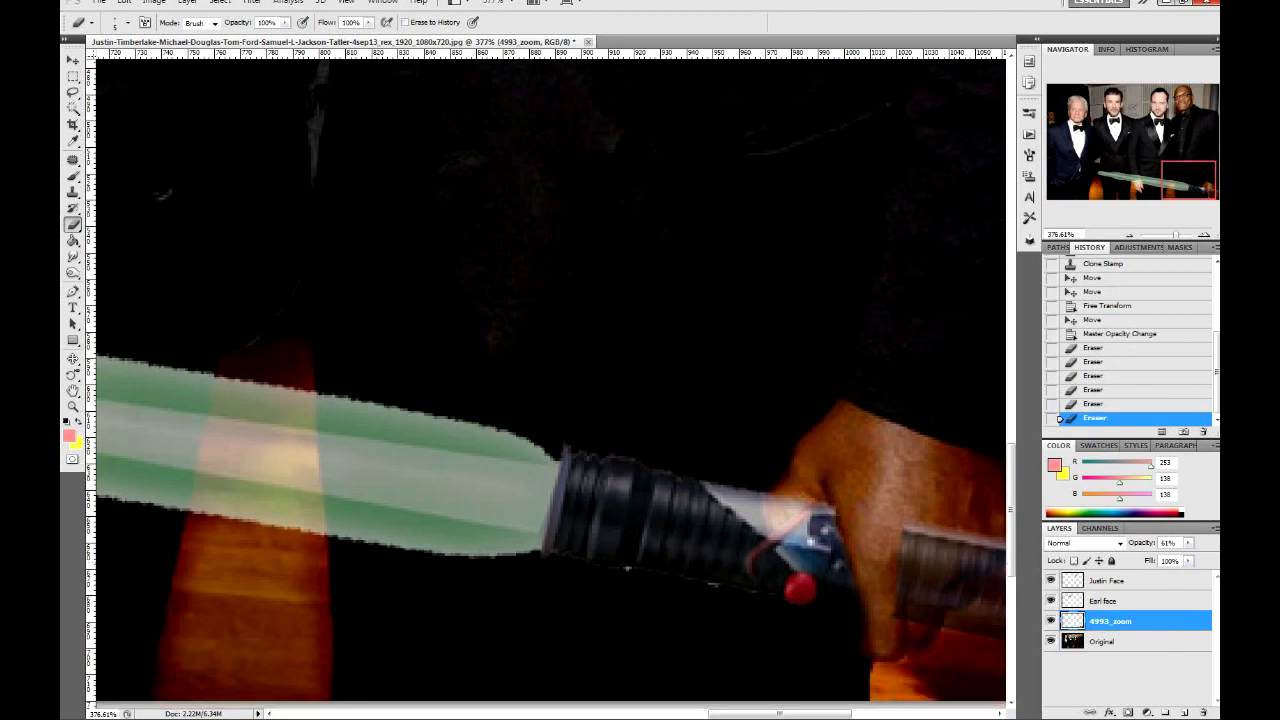
key(ctrl+z)
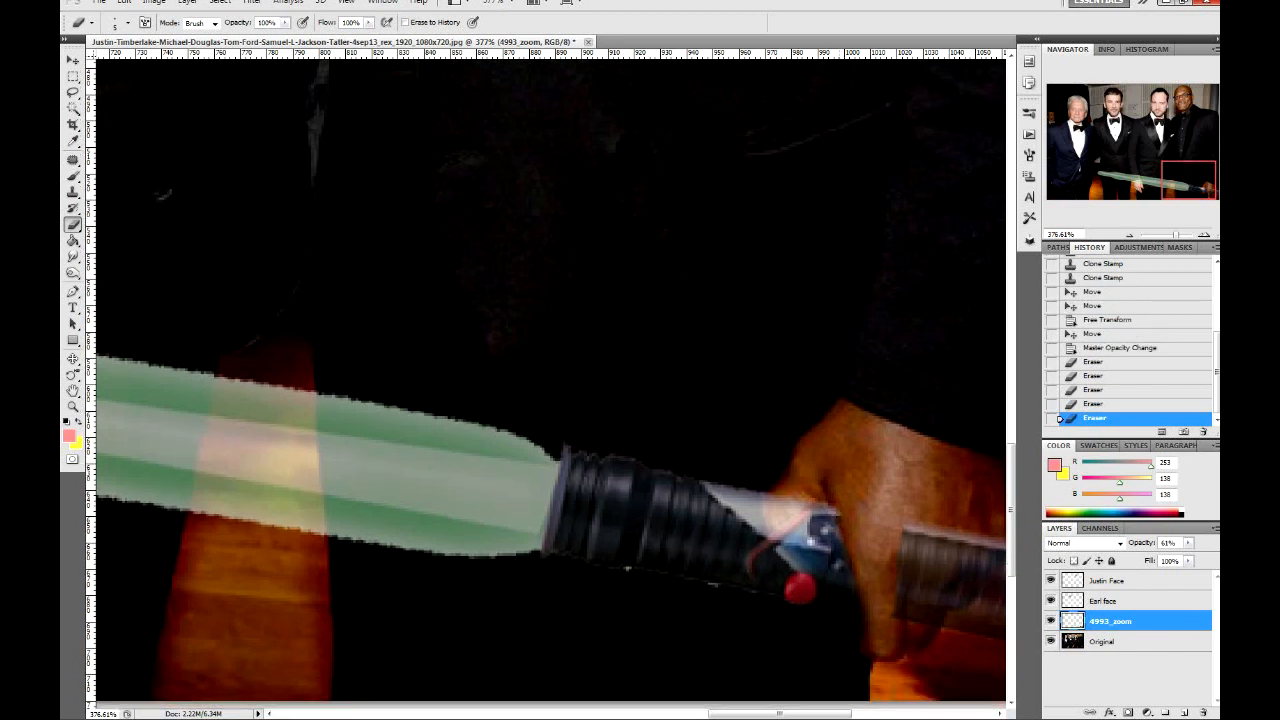
Erase the rest of the hilt over the fingers and outer knuckles, checking the hand's outline with the 4993_zoom layer hidden
click(833, 508)
click(833, 513)
scroll(833, 513, down, 1)
drag(780, 713, 823, 713)
mouse_move(632, 602)
mouse_down()
mouse_move(636, 547)
mouse_move(664, 608)
mouse_move(674, 588)
mouse_move(690, 590)
mouse_move(706, 528)
mouse_move(692, 560)
mouse_move(680, 522)
mouse_move(656, 522)
mouse_move(653, 596)
mouse_up()
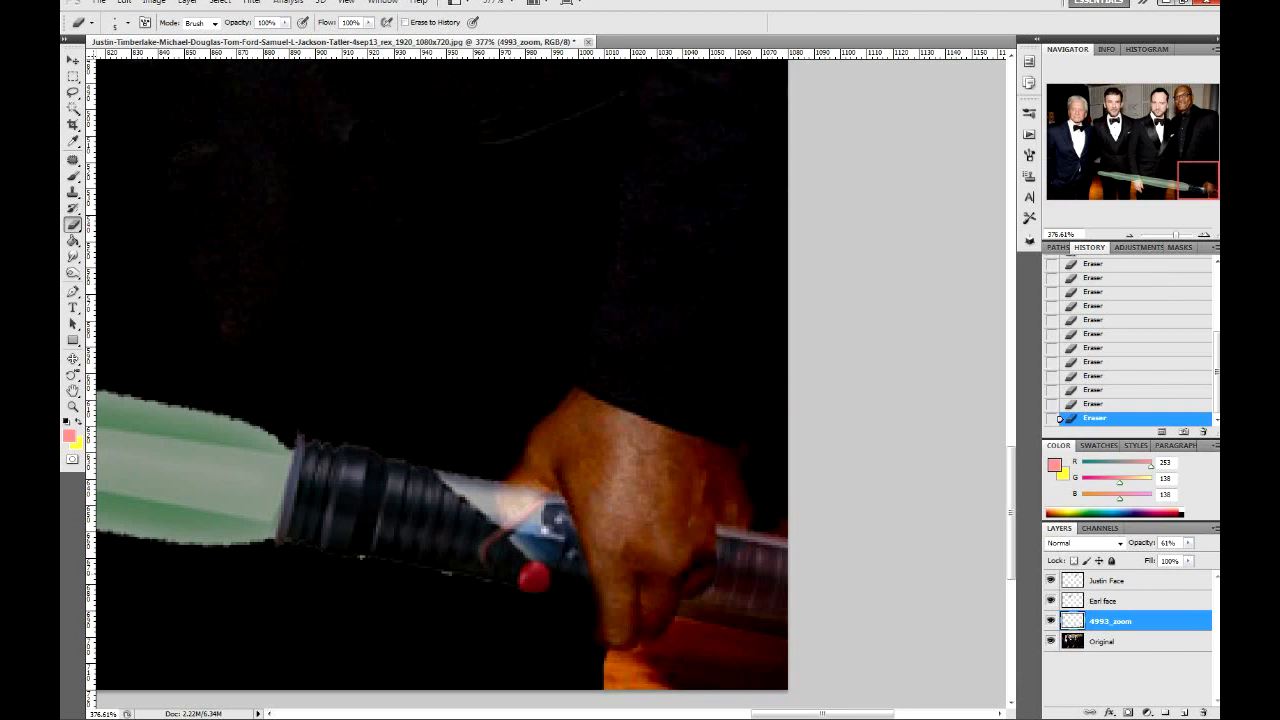
click(1050, 621)
click(1050, 621)
click(1050, 621)
click(1050, 621)
mouse_move(720, 550)
mouse_down()
mouse_move(740, 535)
mouse_move(719, 528)
mouse_up()
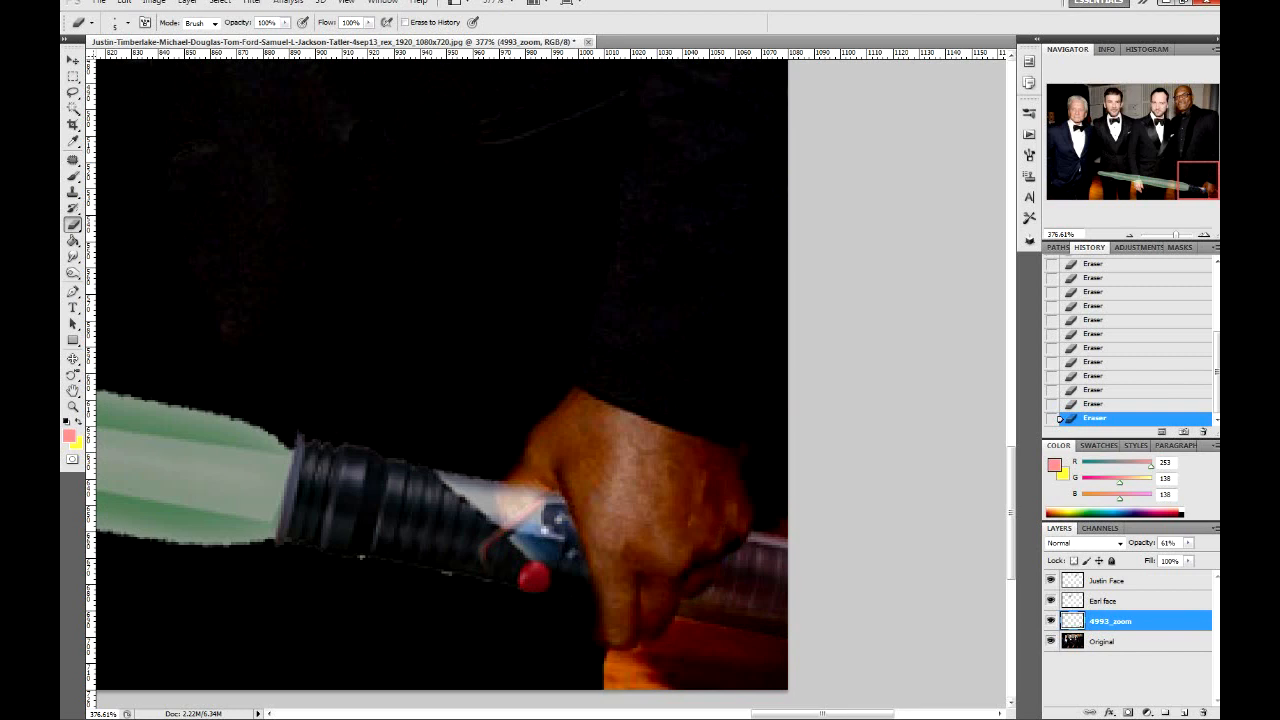
Compare the fourth man's hand with the 4993_zoom layer hidden and shown to check the erased edges
click(1050, 621)
click(1050, 621)
click(1050, 621)
click(1050, 621)
click(1050, 621)
click(1050, 621)
click(1050, 621)
click(1050, 621)
click(1050, 621)
click(1050, 621)
Restore the 4993_zoom layer's opacity to 100% and view the whole photo
click(1188, 543)
drag(1189, 557, 1215, 557)
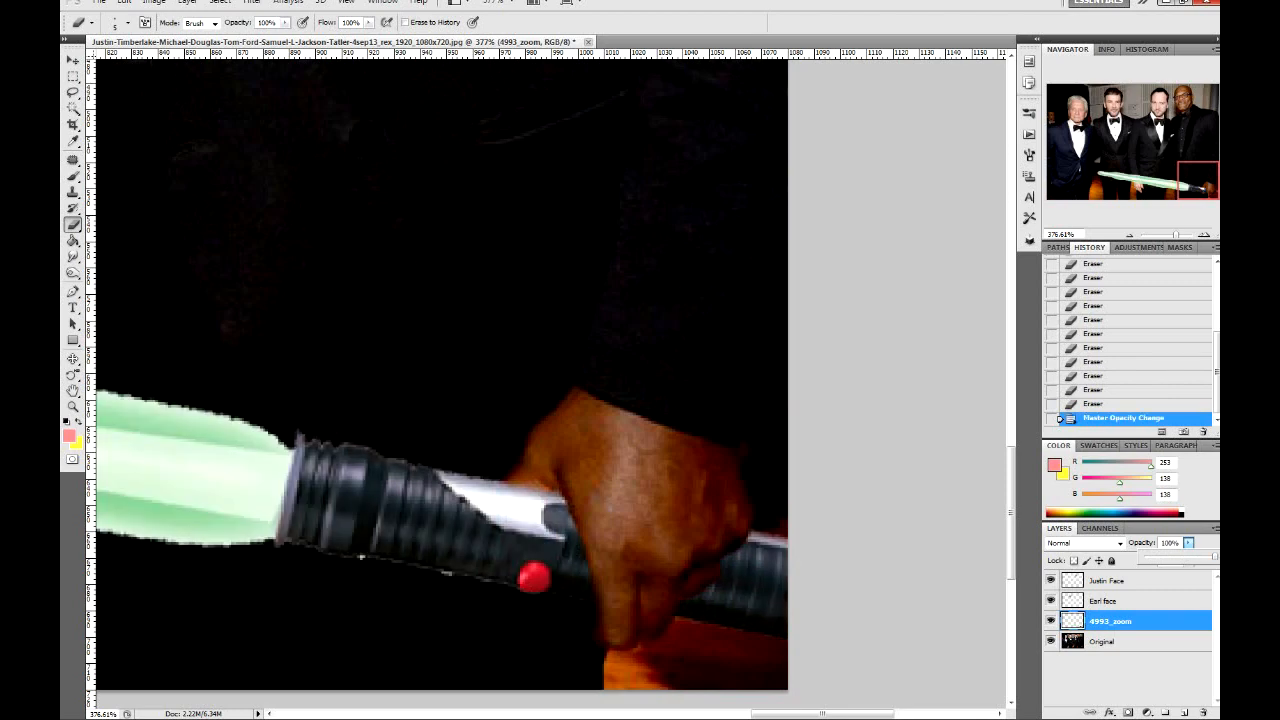
key(ctrl+0)
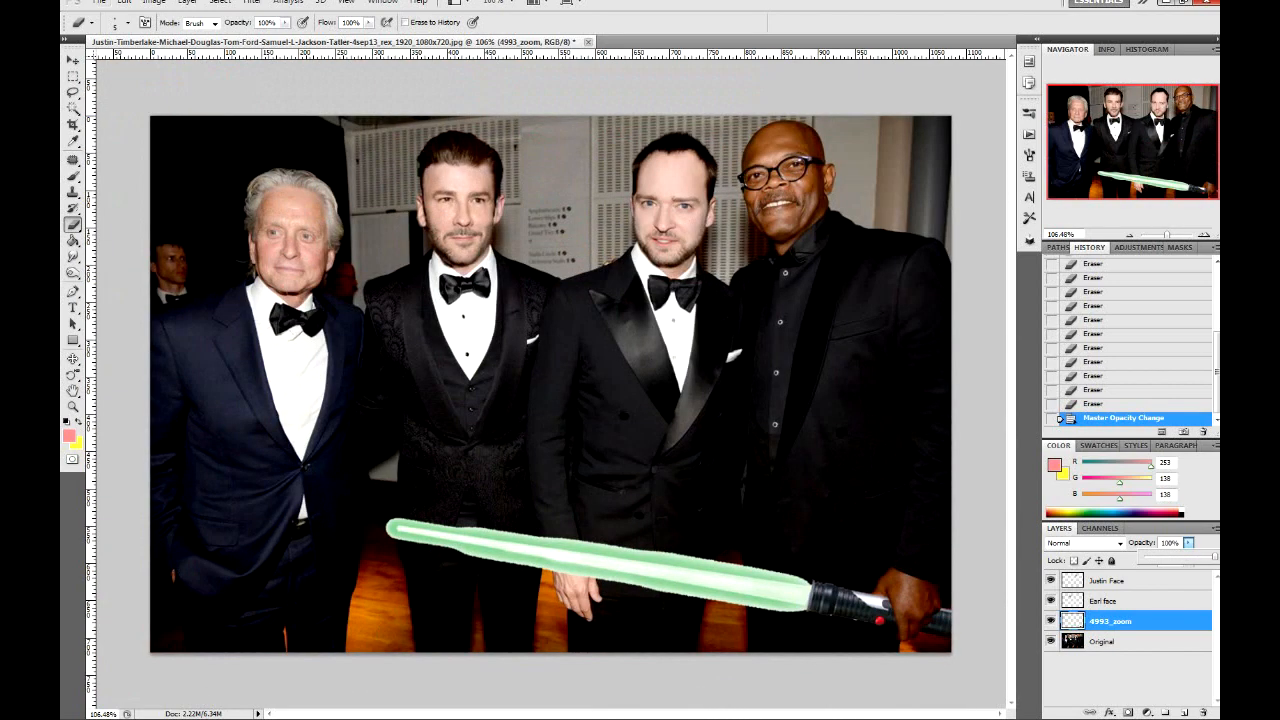
Enlarge the eraser brush to 30 px and erase the end of the hilt sticking out behind the fourth man's hand
scroll(843, 587, up, 3)
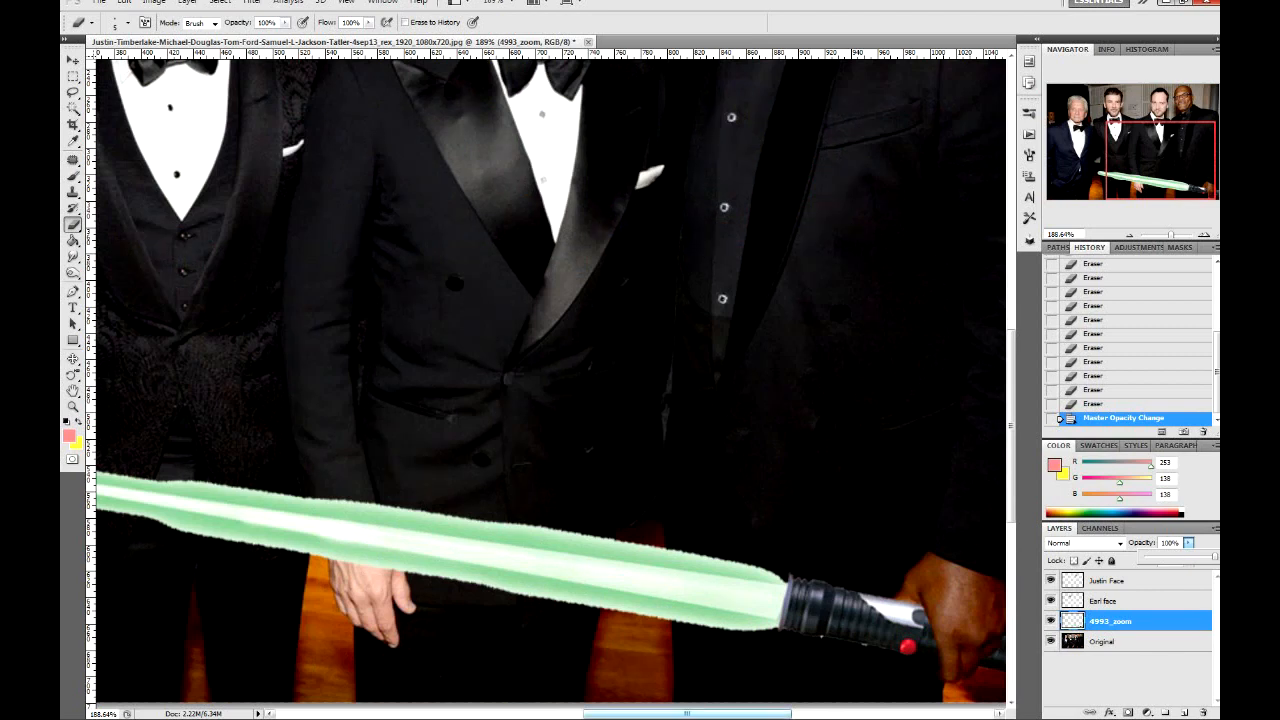
drag(687, 713, 722, 713)
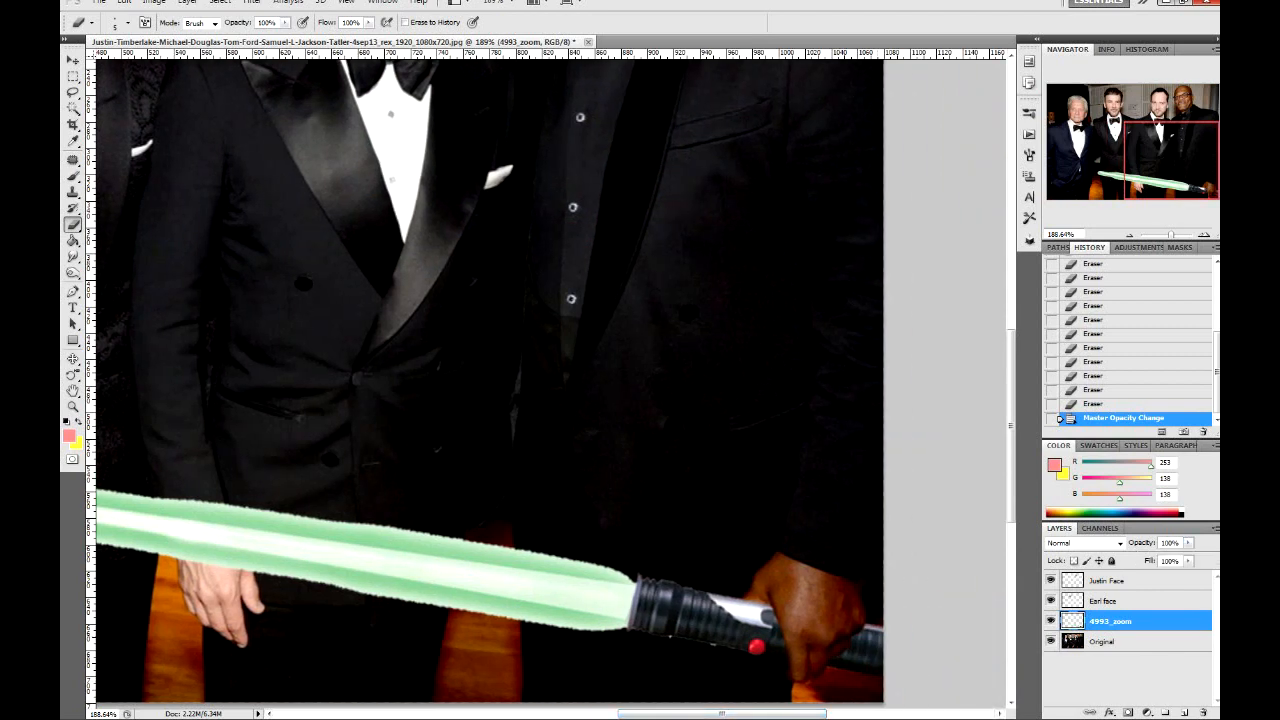
key(bracketright)
key(bracketright)
key(bracketright)
key(ctrl+0)
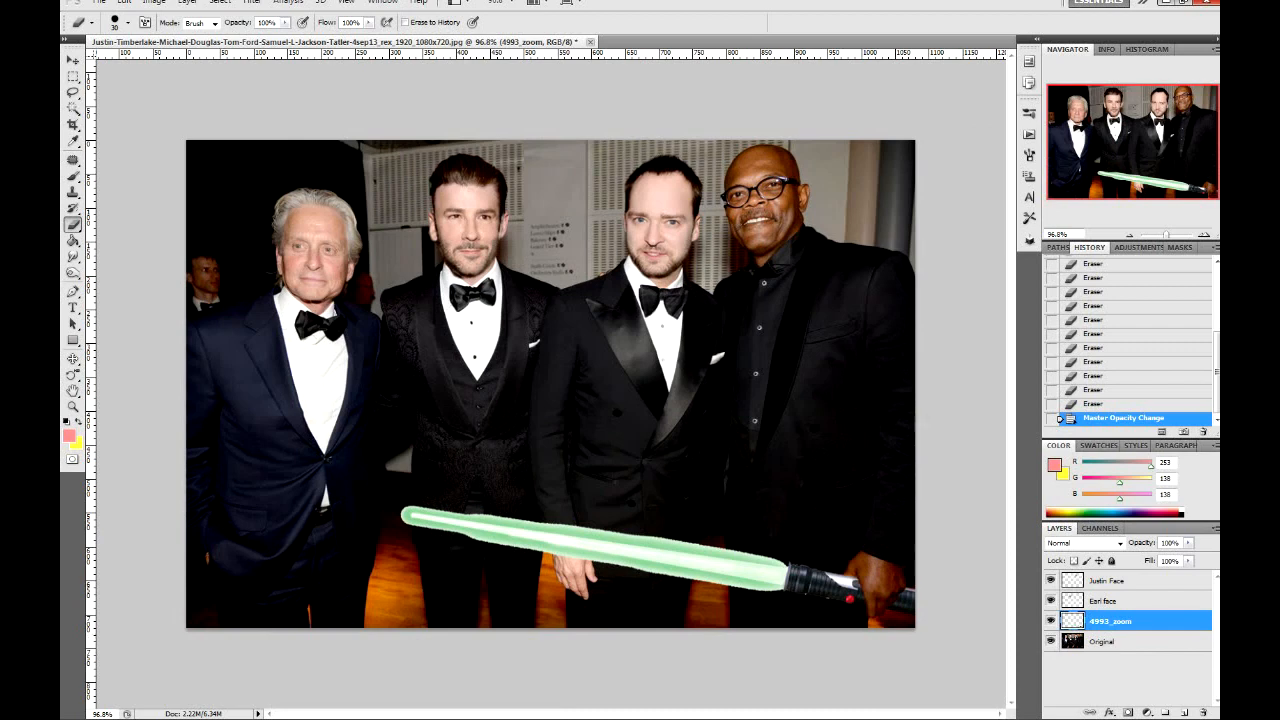
scroll(700, 550, up, 3)
scroll(700, 550, down, 2)
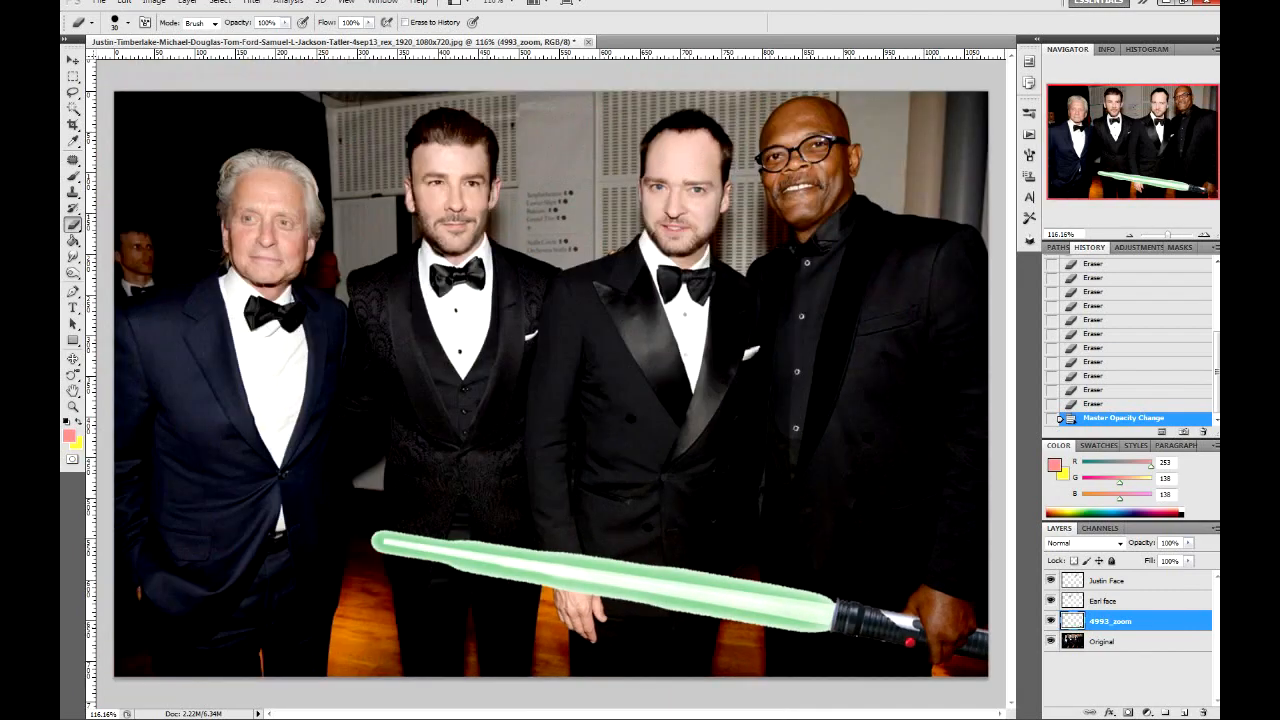
scroll(934, 606, up, 3)
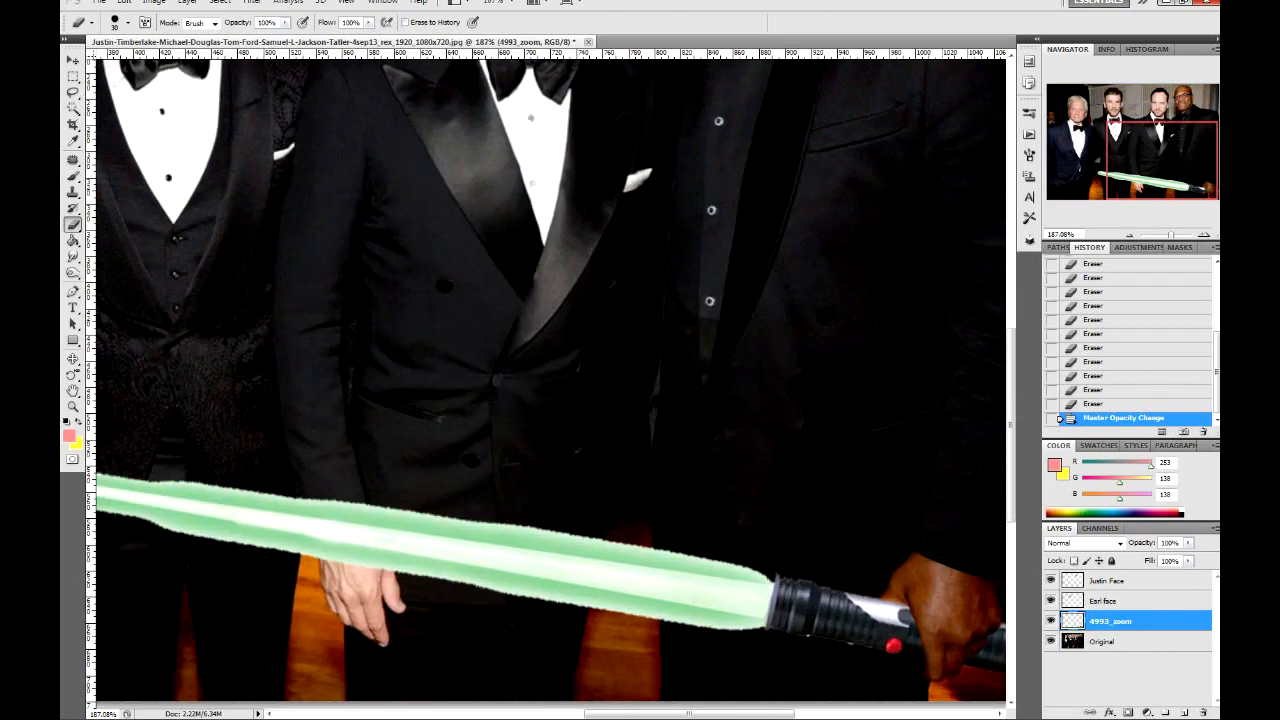
scroll(934, 606, down, 3)
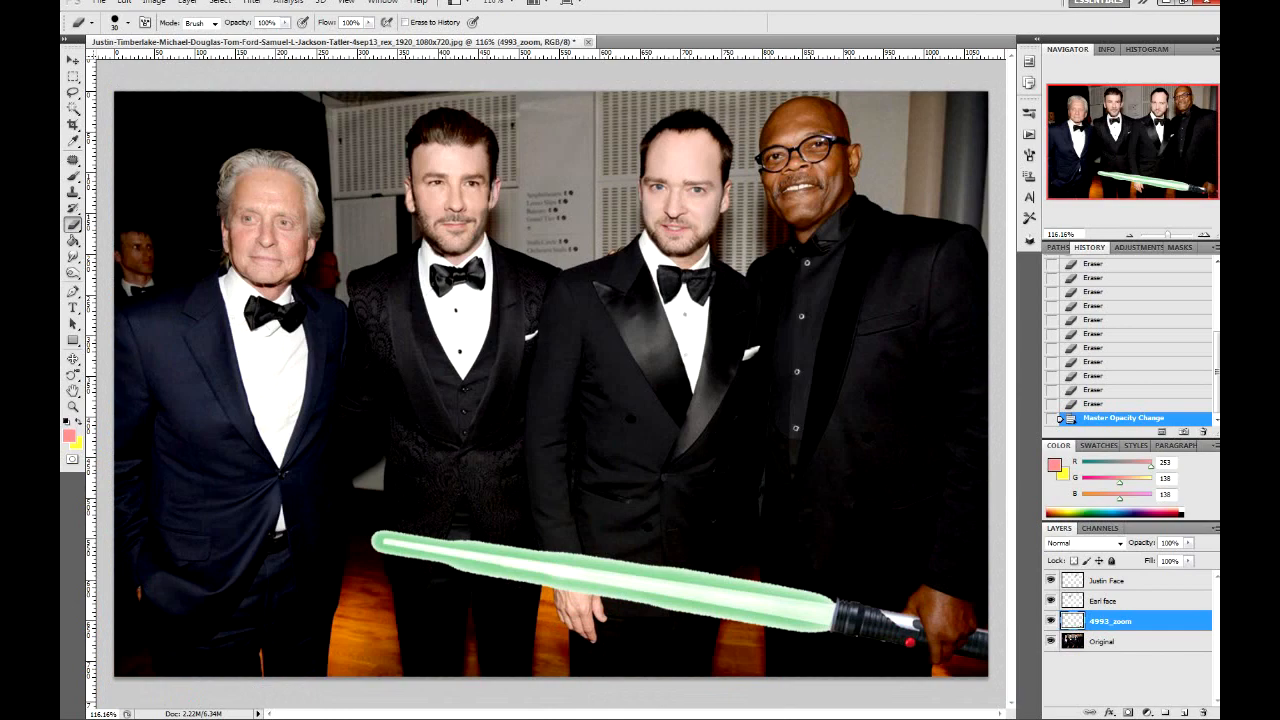
scroll(914, 636, up, 4)
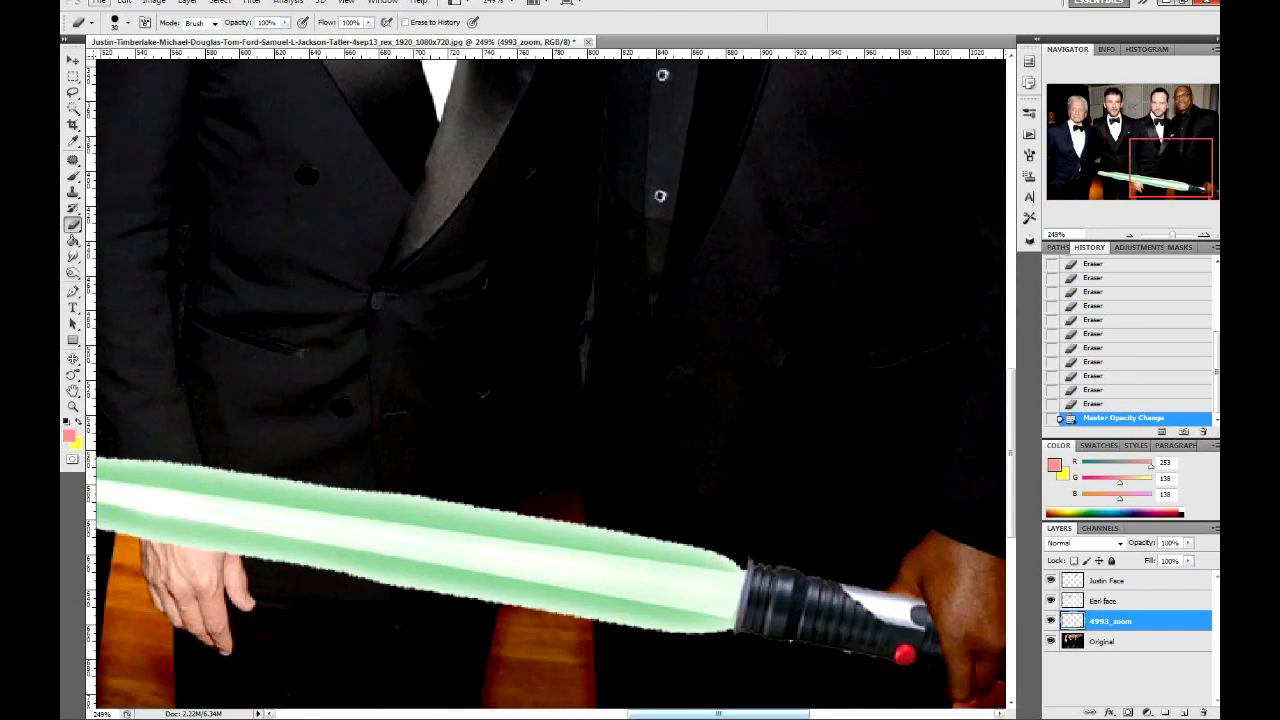
scroll(914, 636, right, 4)
scroll(914, 636, left, 3)
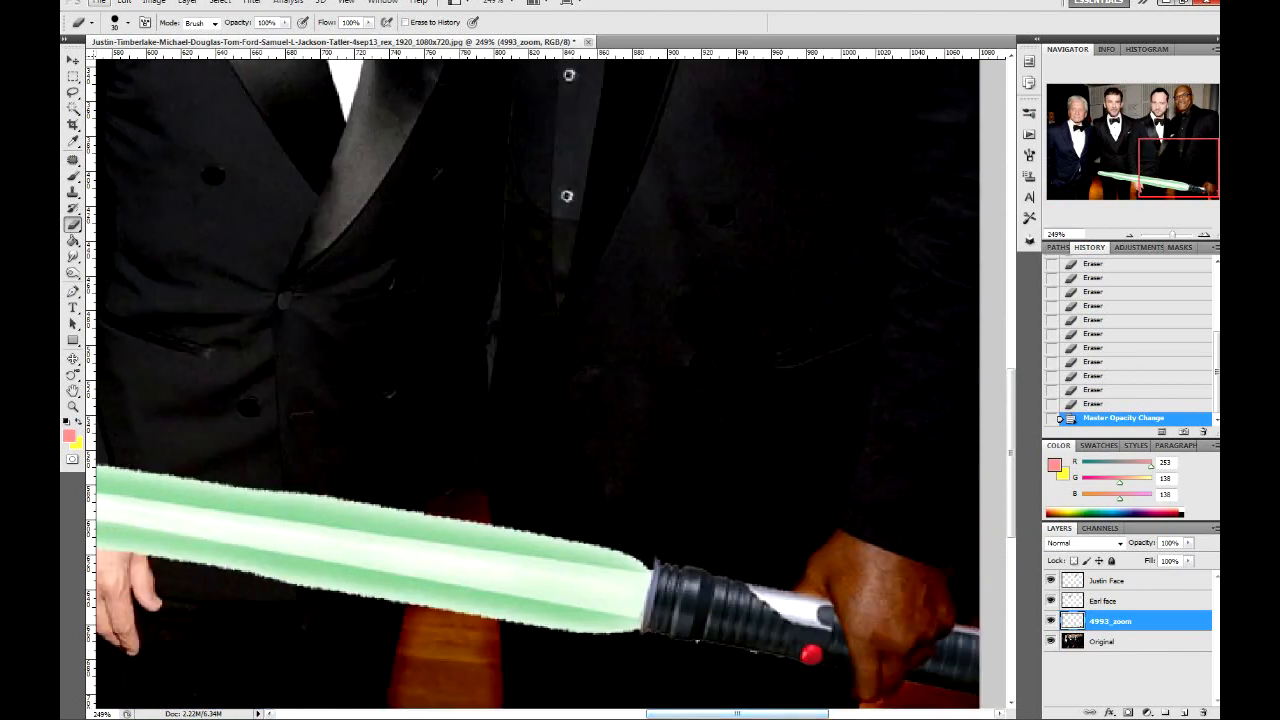
scroll(546, 384, right, 2)
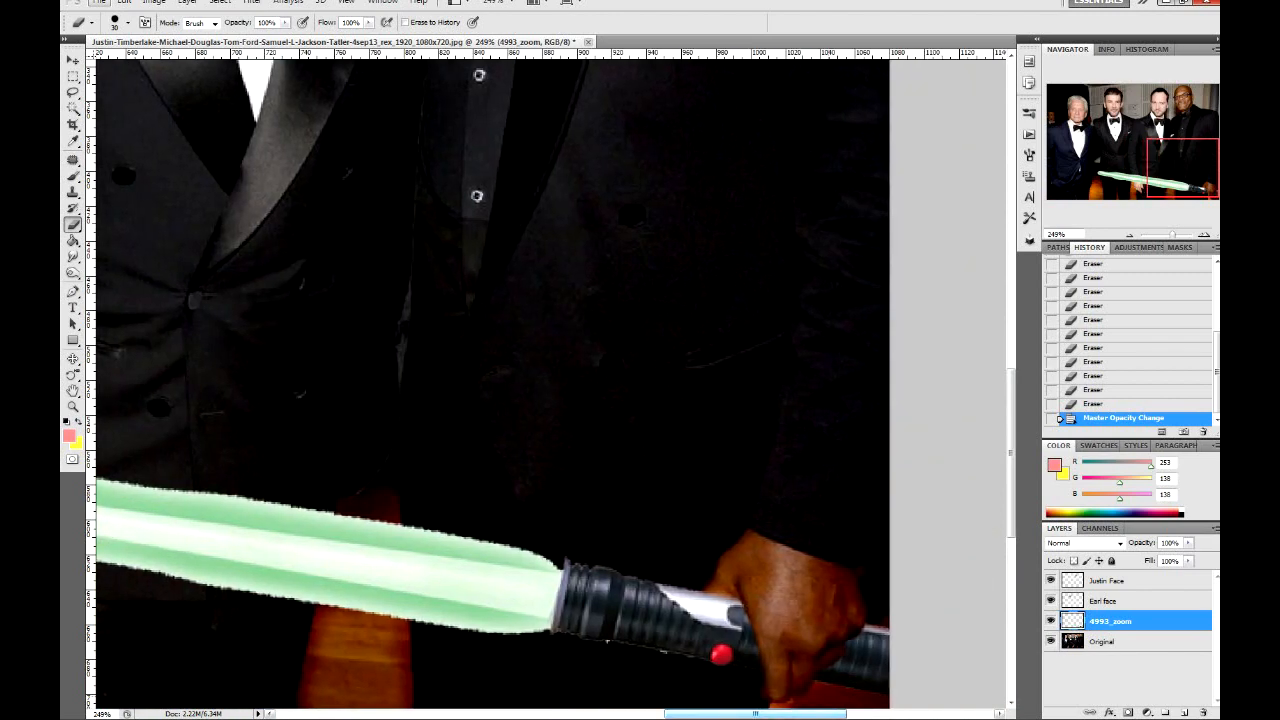
mouse_move(882, 632)
mouse_down()
mouse_move(856, 668)
mouse_move(886, 646)
mouse_up()
scroll(886, 646, down, 6)
scroll(397, 435, down, 3)
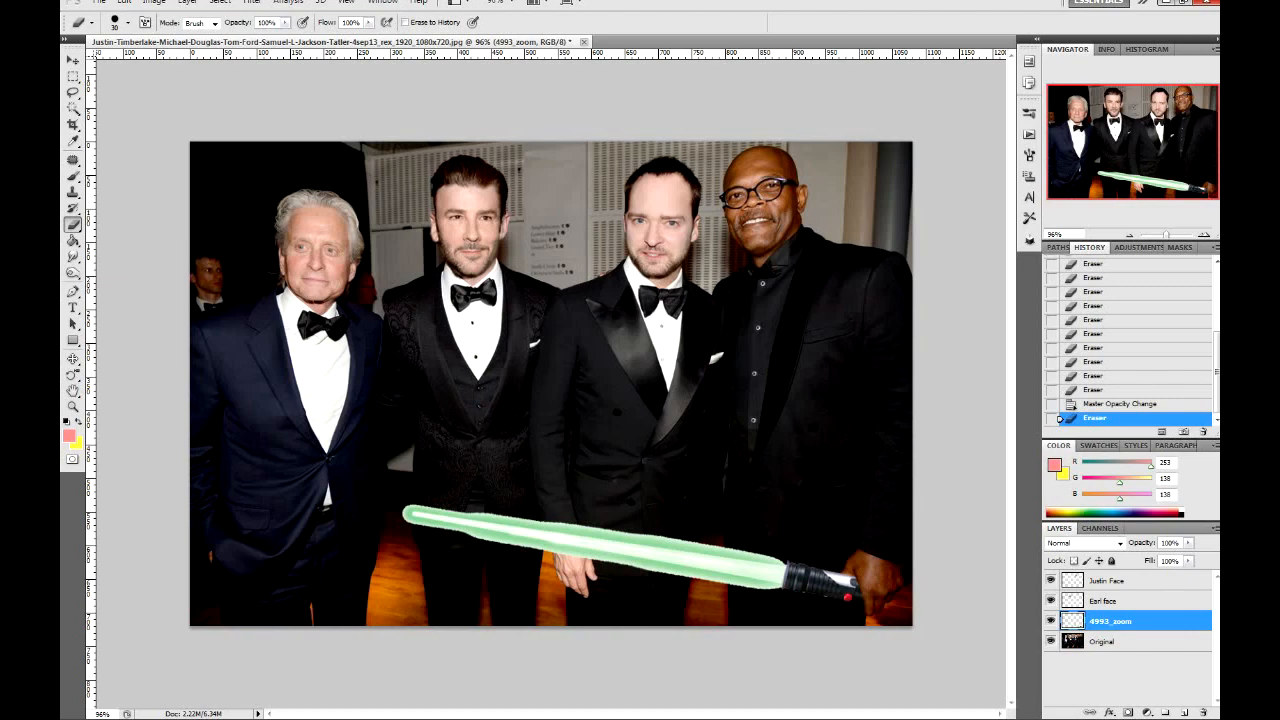
Hide and show the Original layer repeatedly to examine the face and lightsaber layers on their own
click(1050, 641)
click(1050, 641)
click(1050, 641)
click(1050, 641)
click(1050, 641)
click(1050, 641)
click(1050, 641)
click(1050, 641)
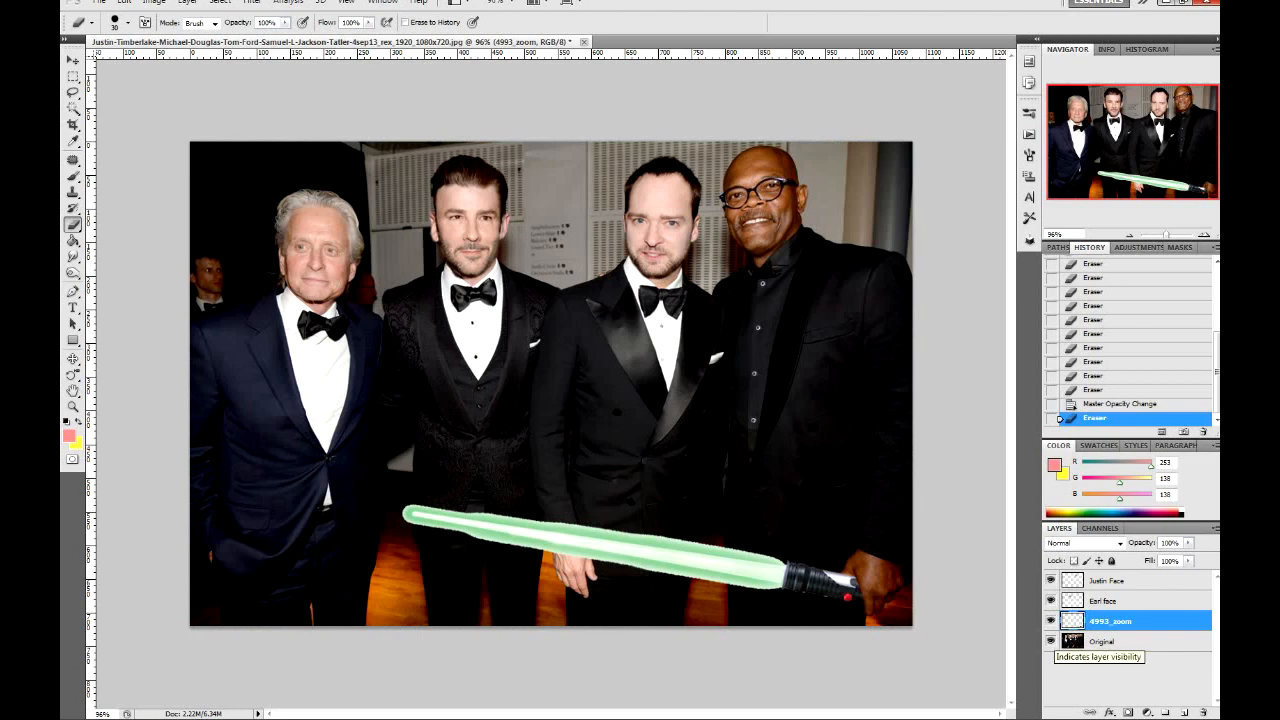